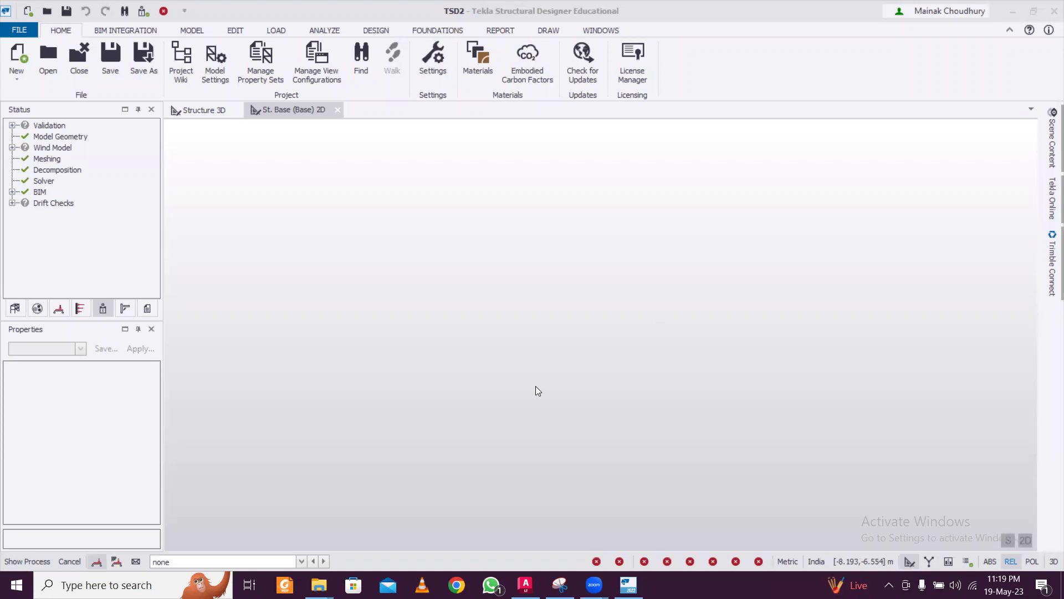
- Open the CL for tekla drawing from the 19.05.23 folder in AutoCAD LT
left_click(525, 585)
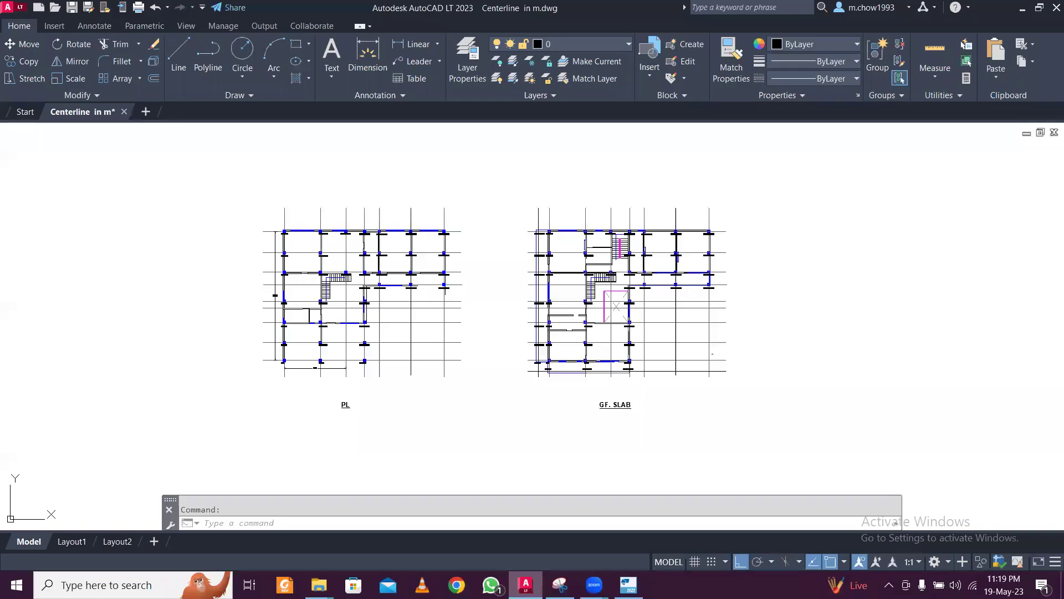
scroll(428, 298, "up", 5)
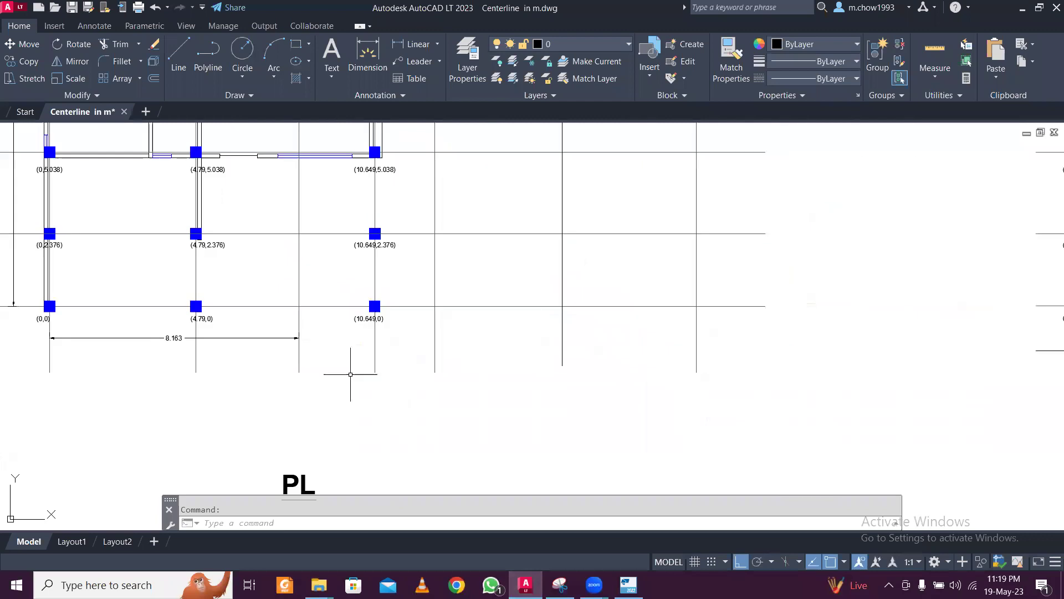
scroll(351, 368, "down", 2)
scroll(289, 362, "down", 3)
scroll(517, 408, "up", 3)
scroll(513, 405, "down", 3)
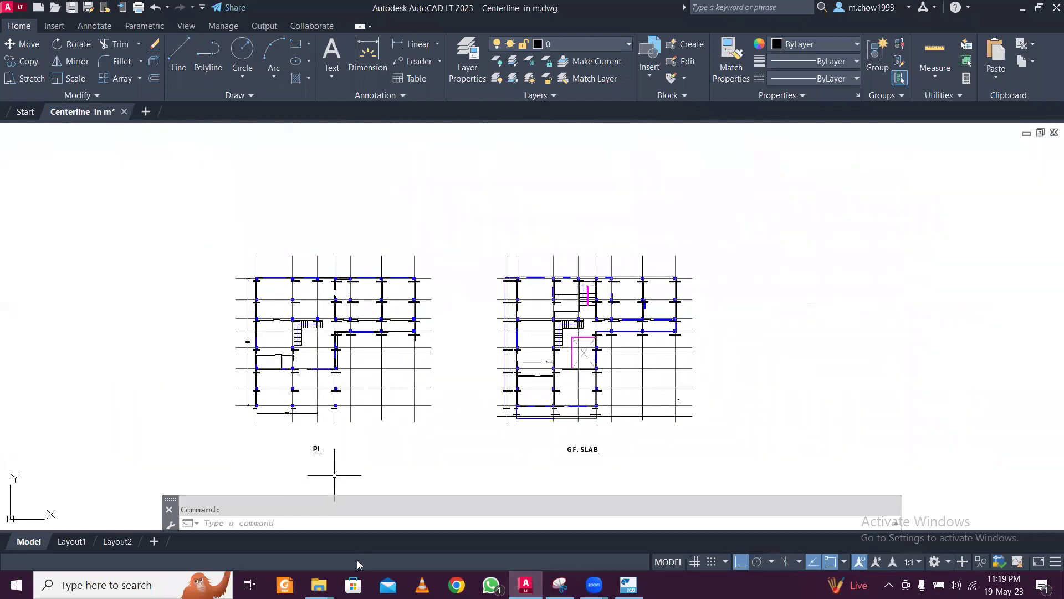
left_click(332, 580)
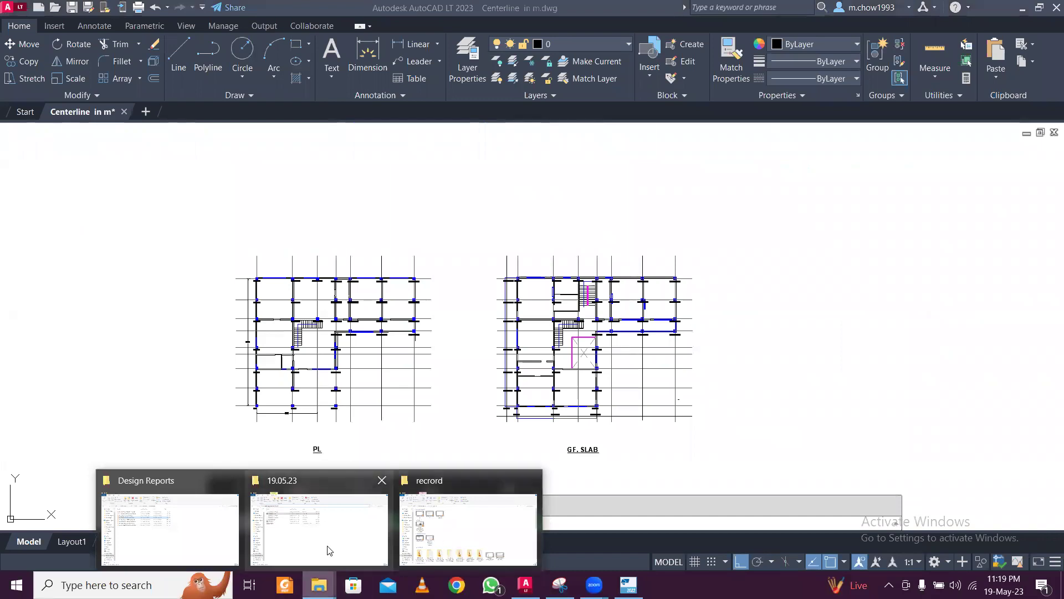
left_click(320, 527)
double_click(221, 237)
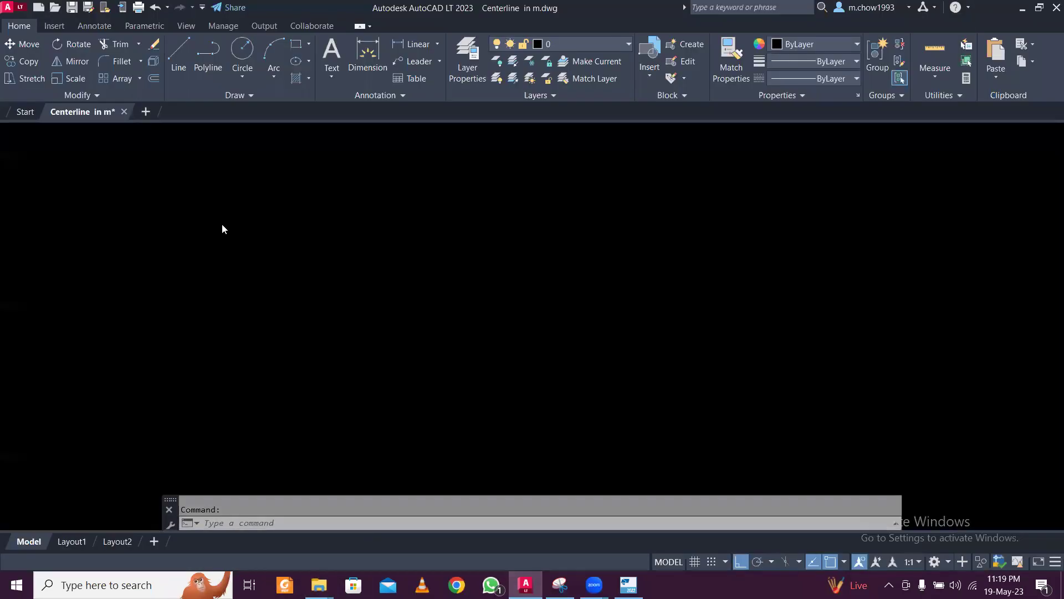
scroll(238, 213, "up", 4)
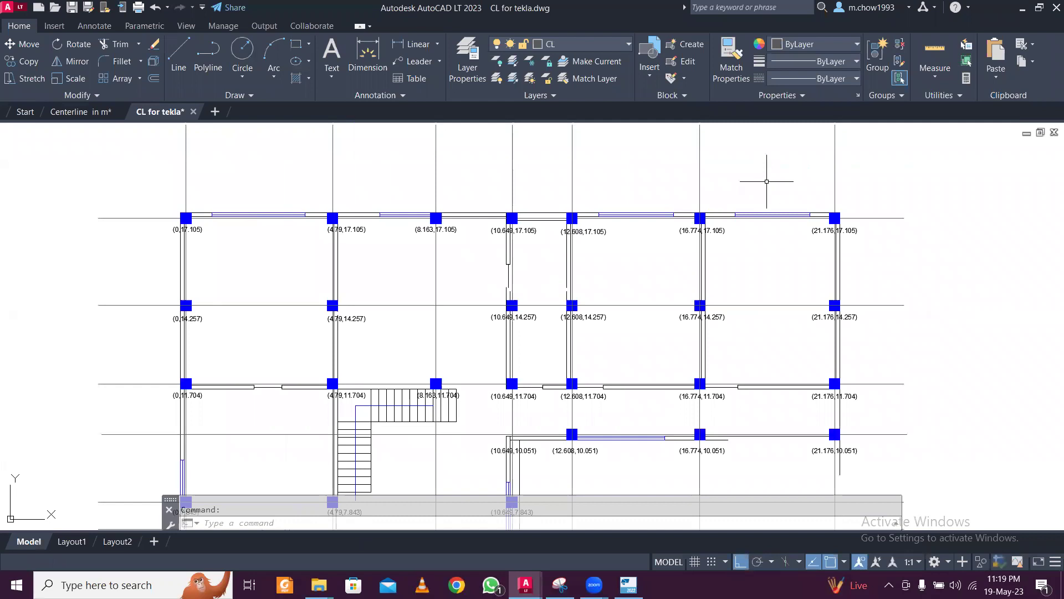
scroll(791, 178, "down", 4)
- Select the vertical and horizontal grid lines and check their layer without changing it
left_click_drag(793, 184, 360, 120)
left_click(364, 147)
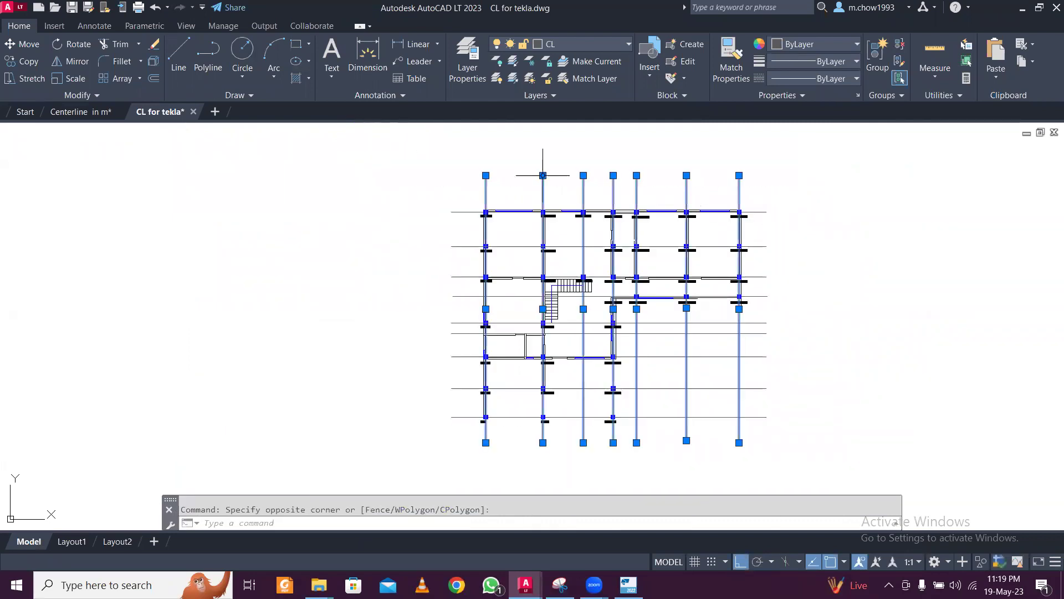
left_click(782, 183)
left_click(753, 434)
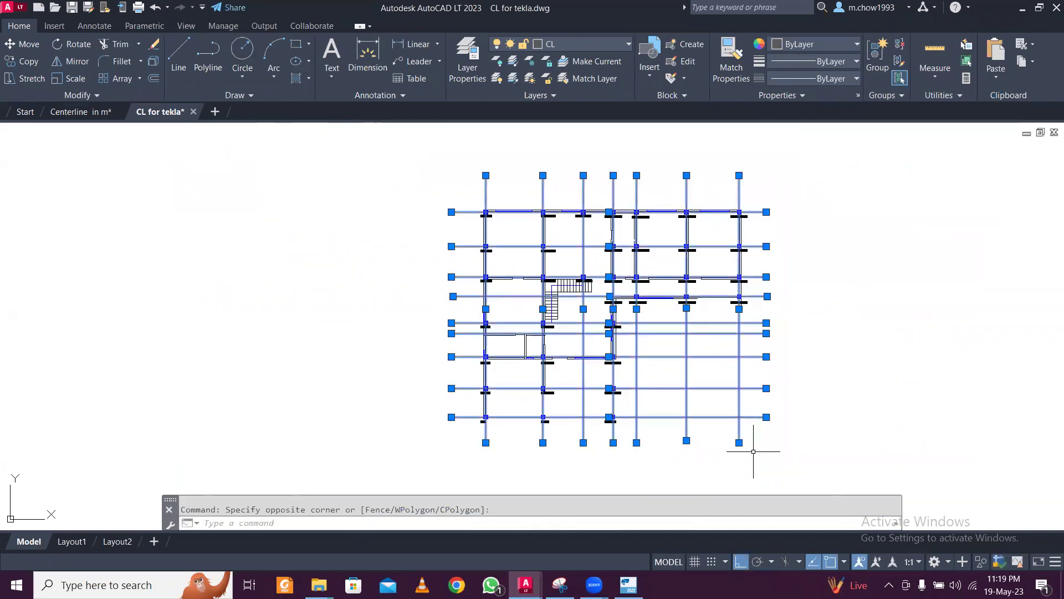
left_click(563, 37)
left_click(563, 38)
key("Escape")
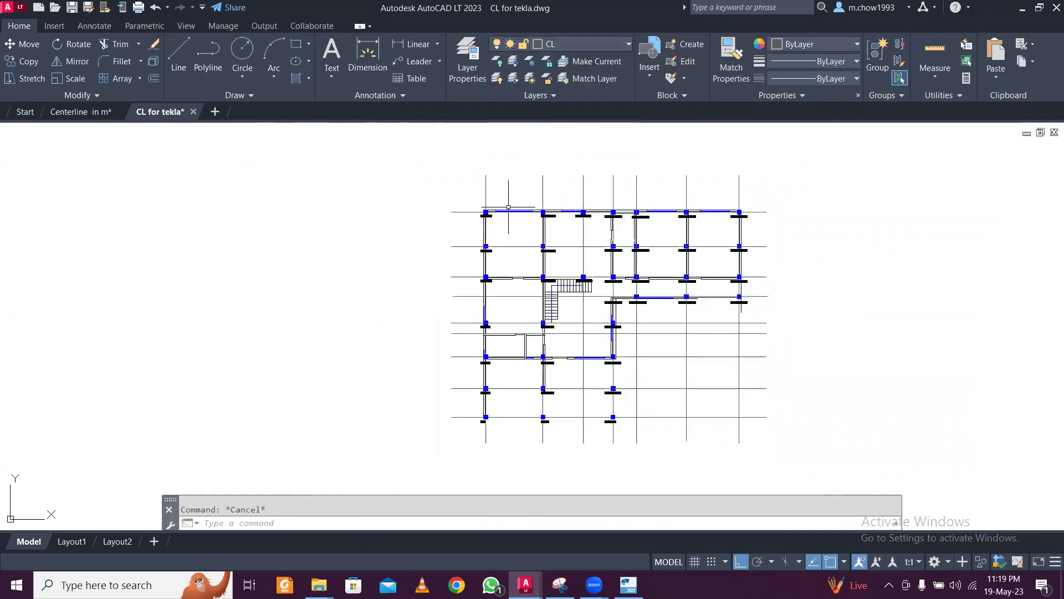
scroll(507, 214, "up", 4)
scroll(434, 200, "down", 4)
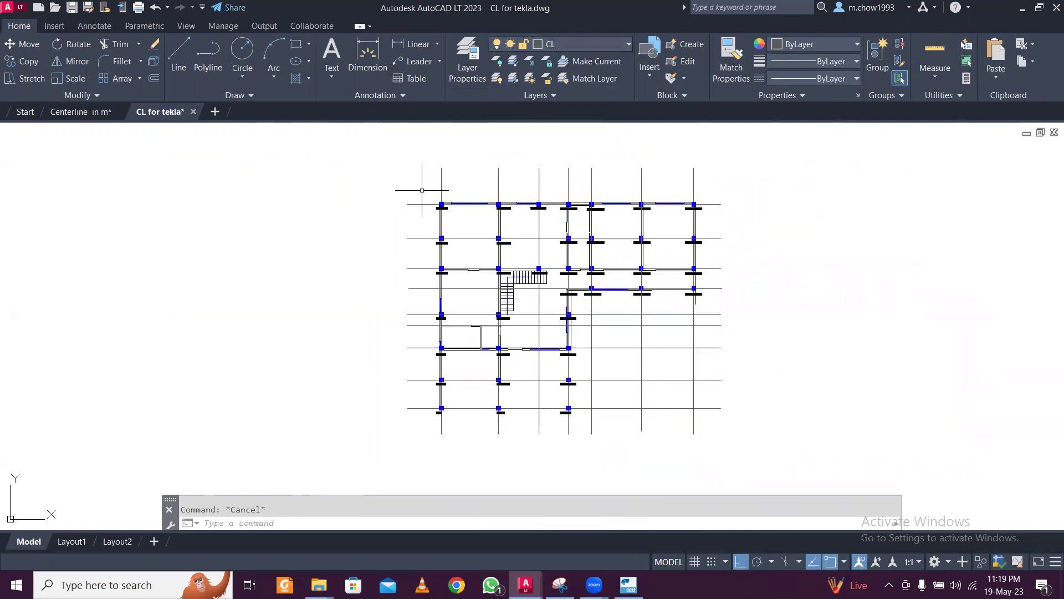
- Move all the walls and columns onto layer 0
left_click(422, 190)
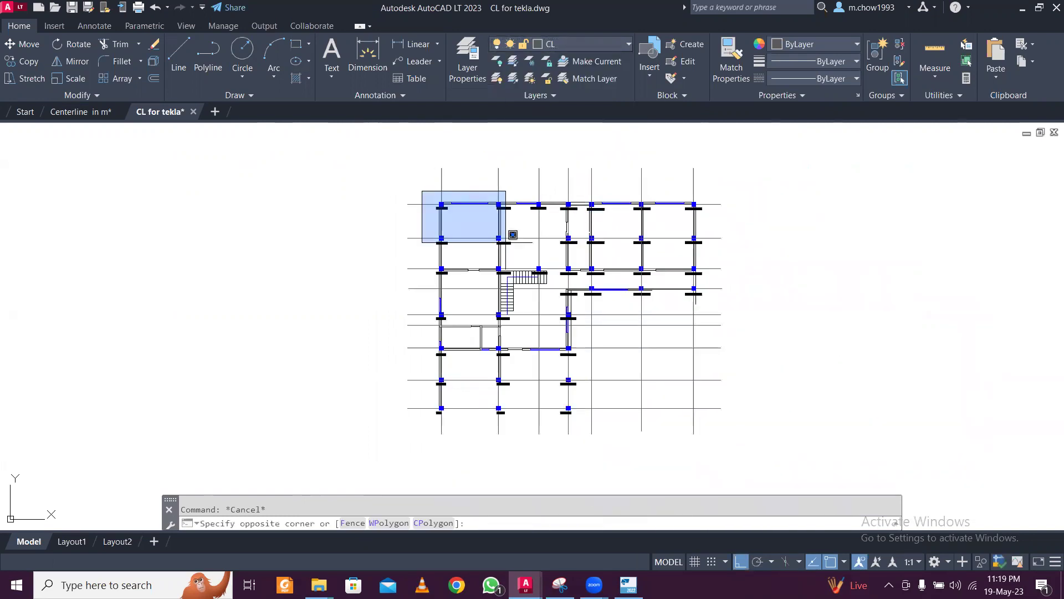
left_click(717, 419)
left_click(544, 45)
left_click(549, 56)
scroll(486, 239, "up", 4)
key("Escape")
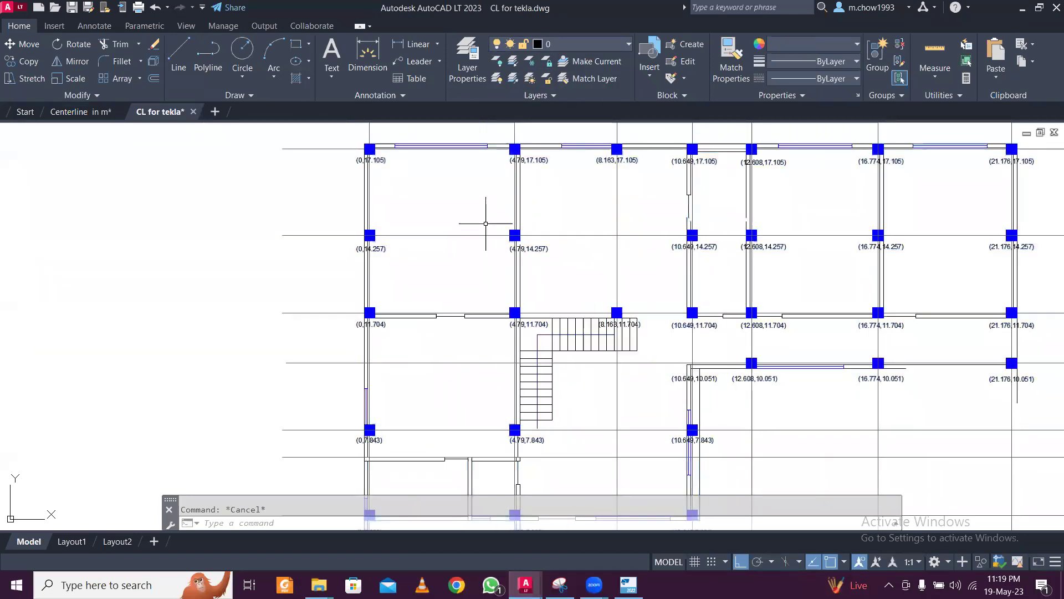
scroll(487, 227, "down", 4)
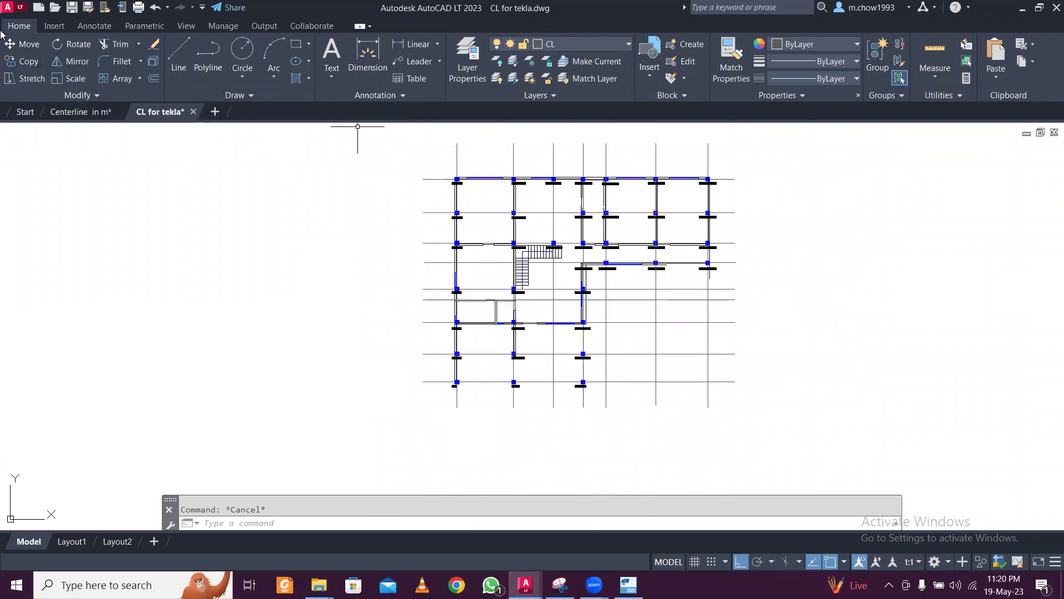
- Start a DXFOUT export of the drawing but cancel the save dialog
type("DXFOUT")
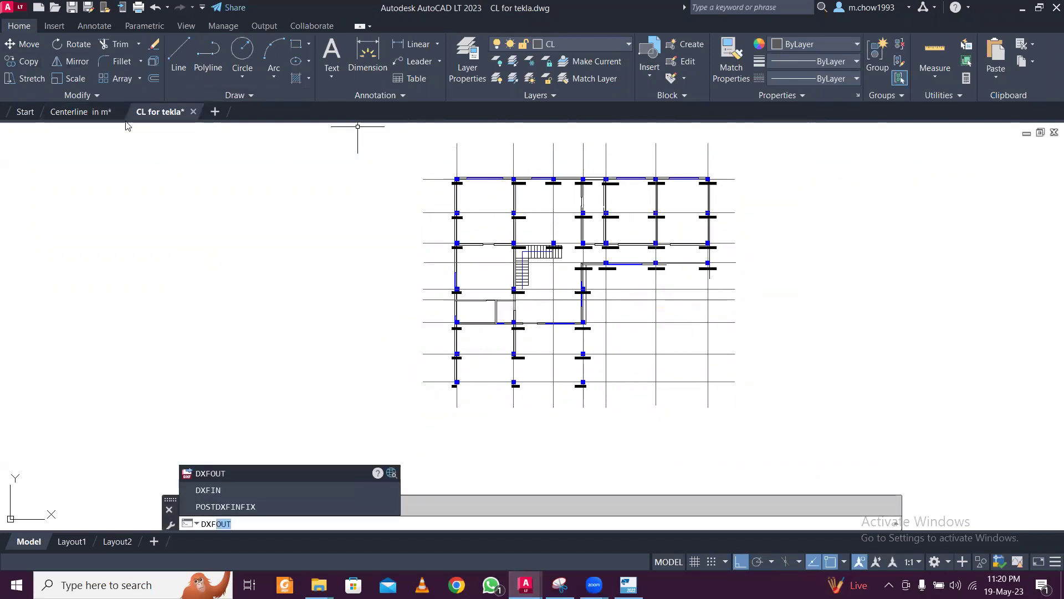
key("Return")
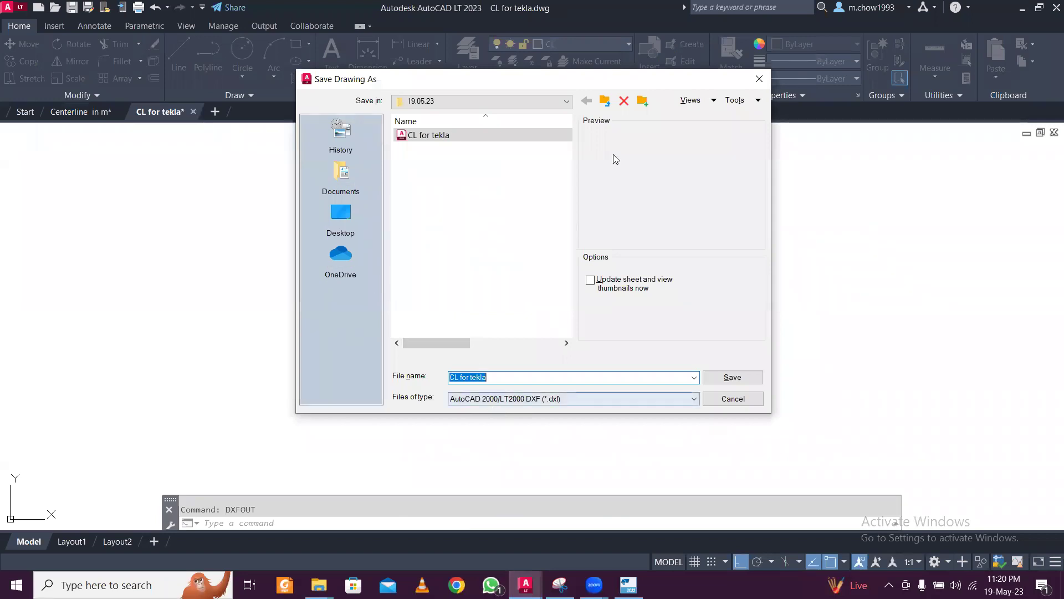
left_click(768, 82)
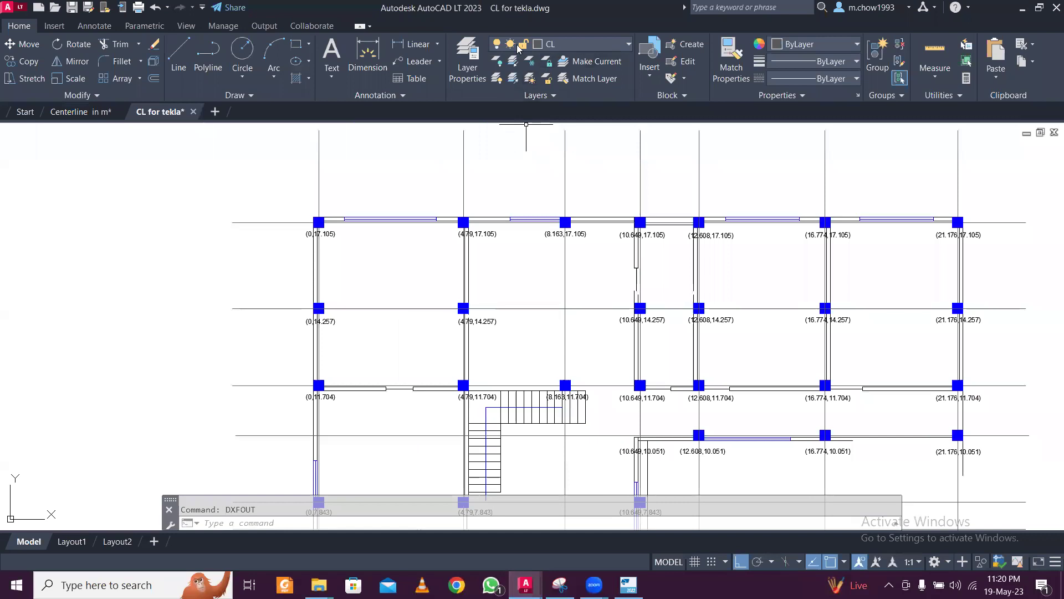
- Measure the 4.790 grid spacing without keeping it, then bring Tekla Structural Designer forward
left_click(413, 45)
left_click(324, 183)
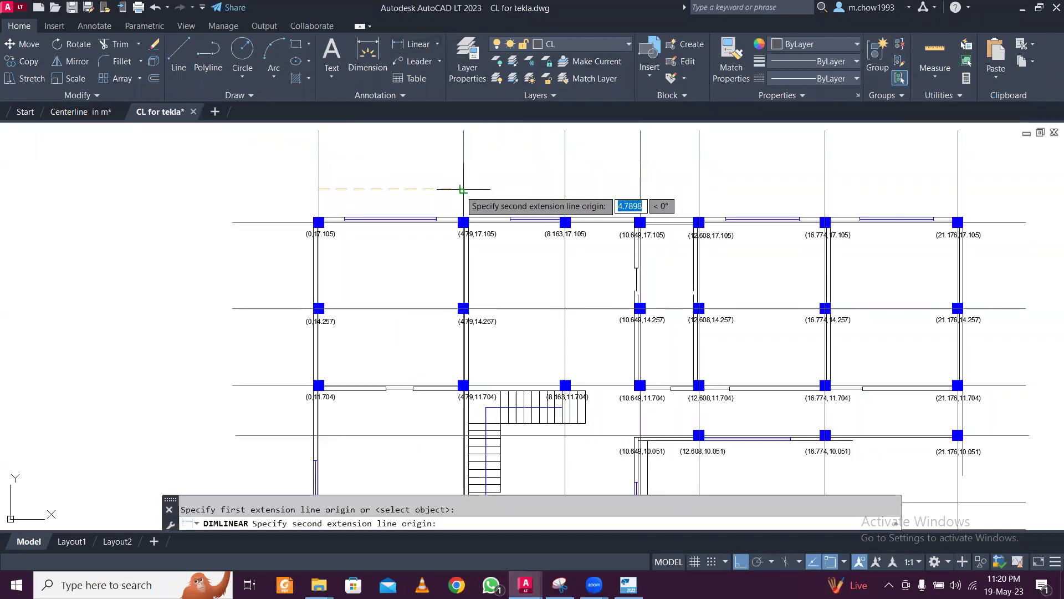
left_click(464, 184)
scroll(400, 180, "up", 2)
scroll(395, 183, "down", 2)
key("Escape")
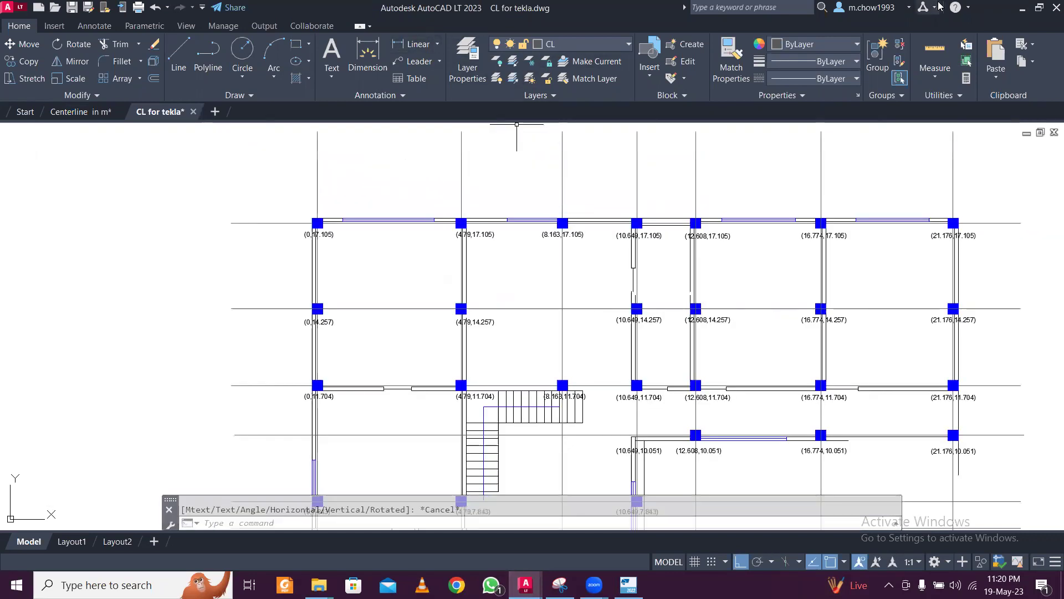
left_click(1023, 8)
left_click(628, 585)
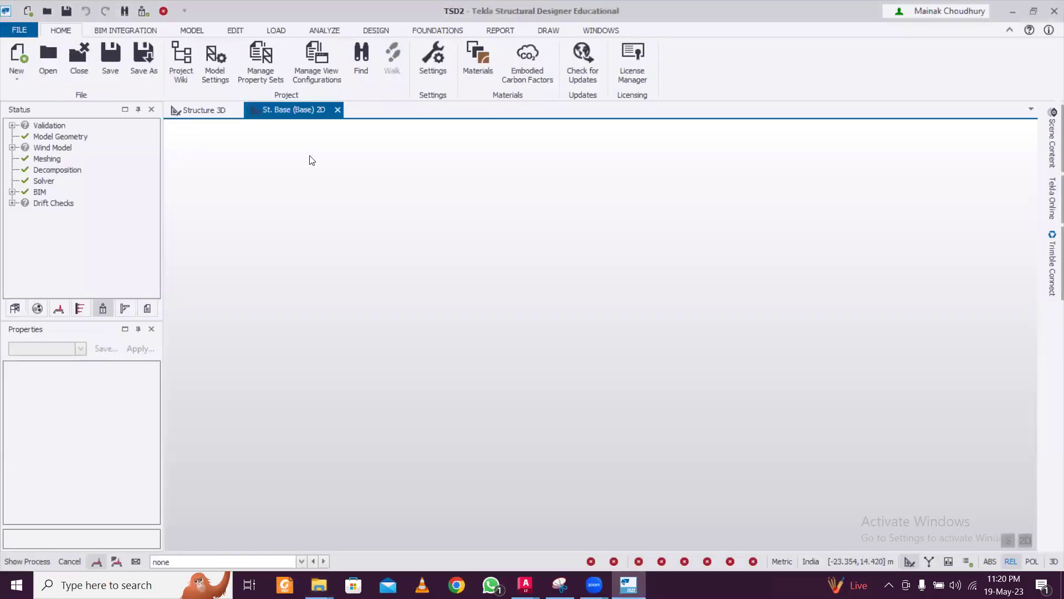
- Add construction level B1 at -2.100 below Base
left_click(192, 30)
left_click(53, 48)
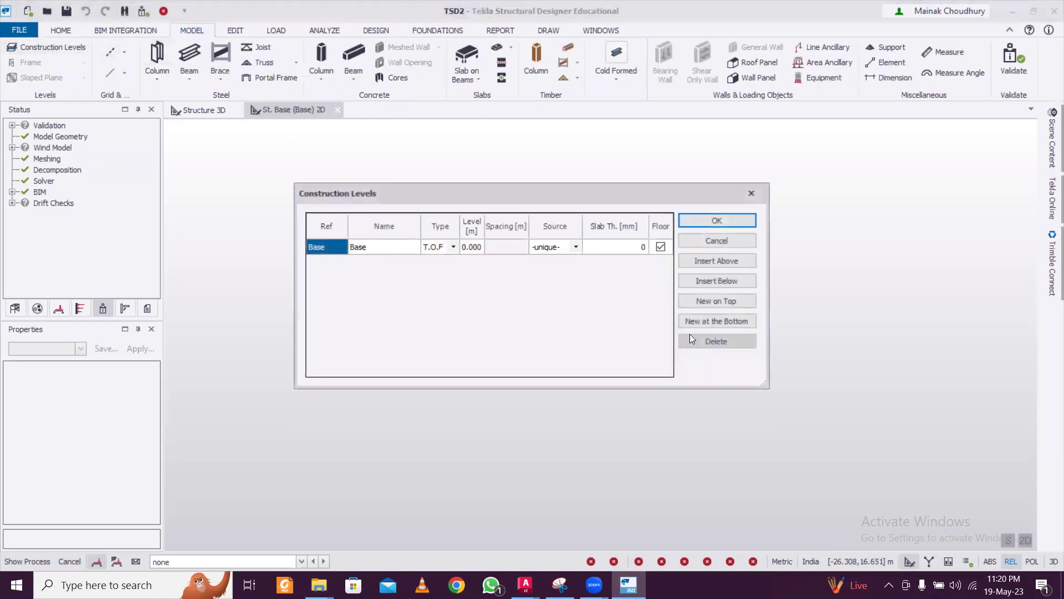
left_click(716, 281)
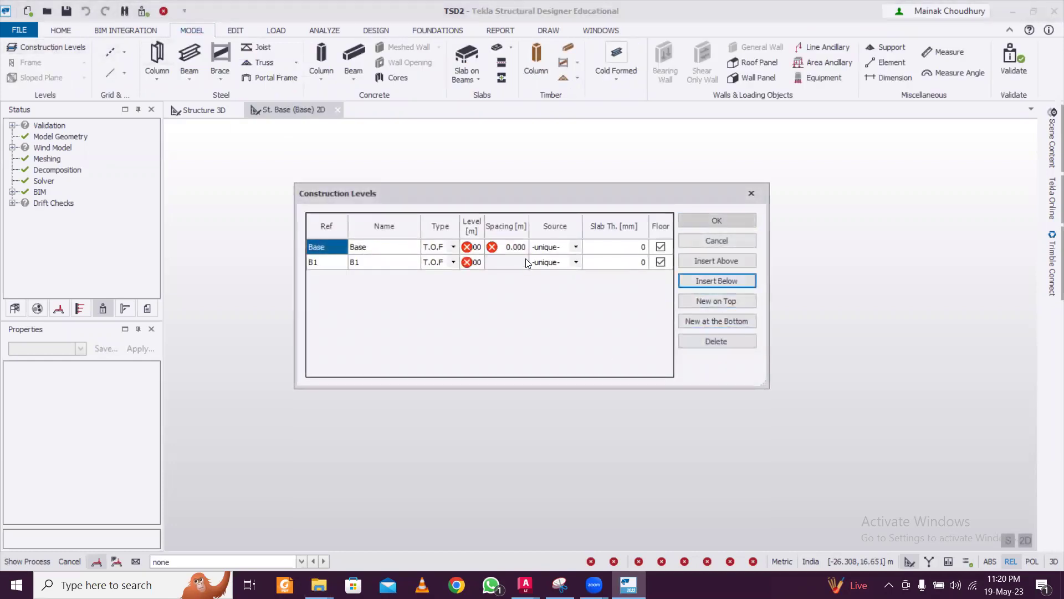
left_click(476, 262)
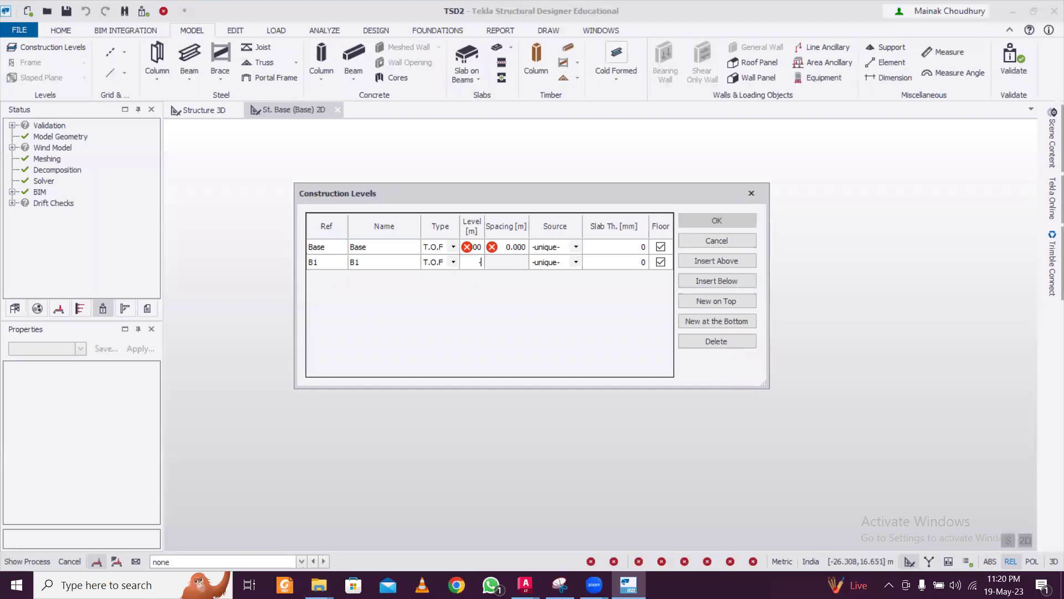
type("2.1")
left_click(383, 251)
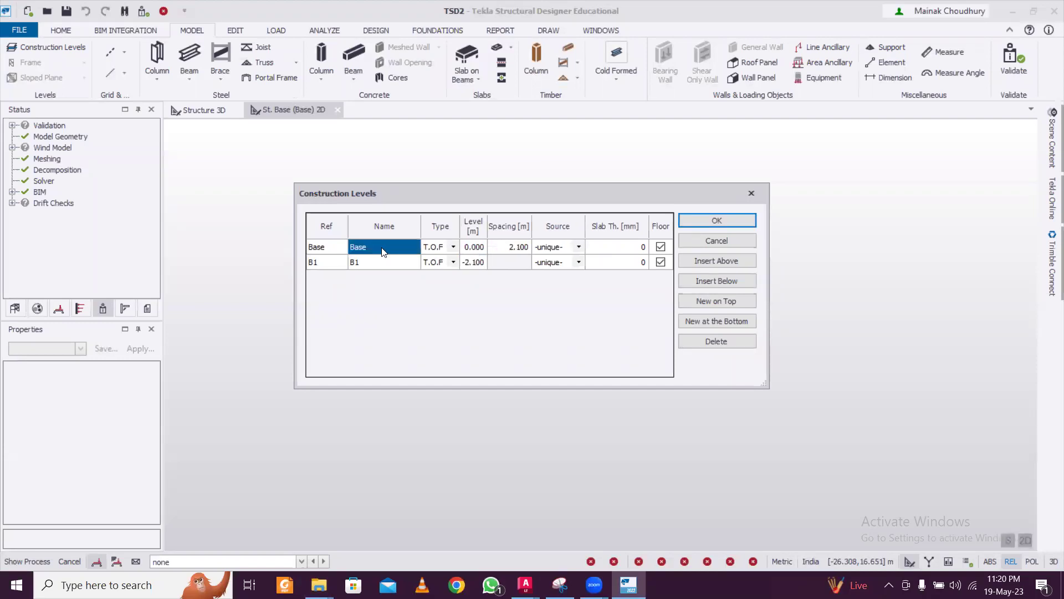
- Add level 1 at 3.300 spacing with a 150 mm slab and S.S.L type
left_click(688, 262)
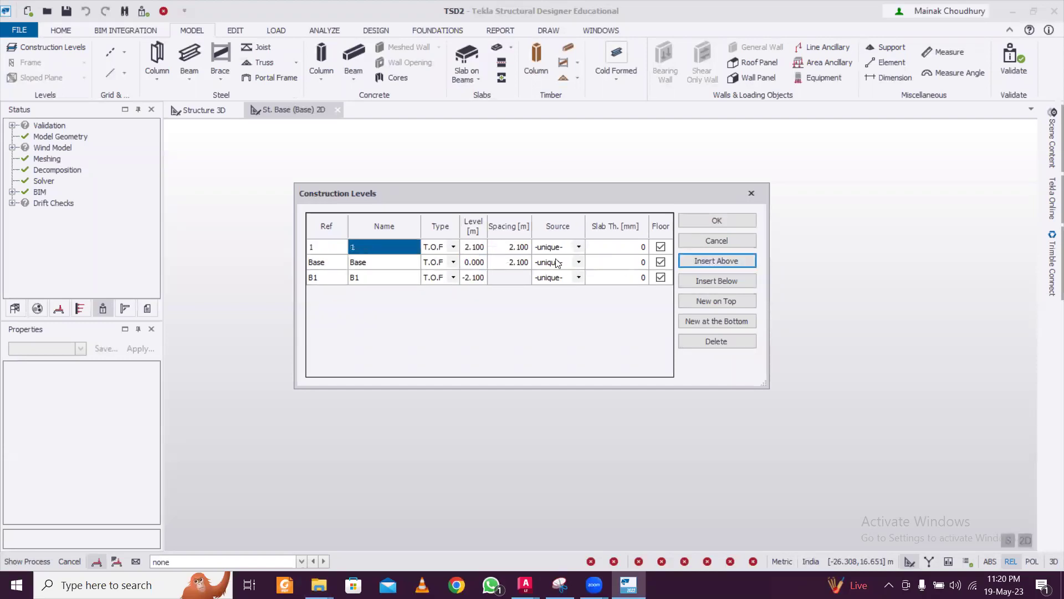
left_click(516, 249)
left_click(516, 246)
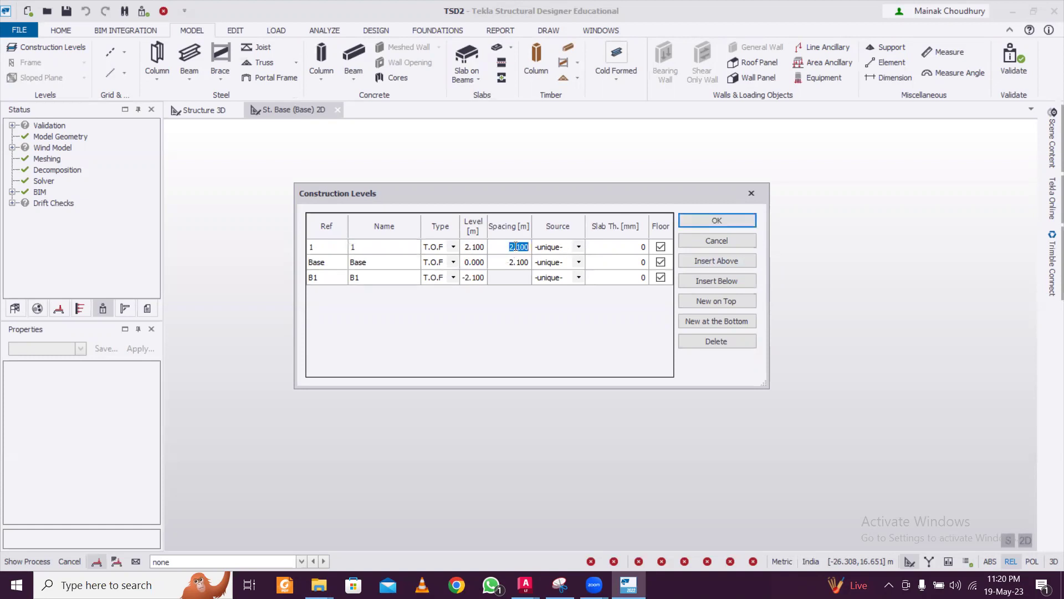
type("3")
key("Return")
left_click(593, 251)
type("15")
left_click(406, 253)
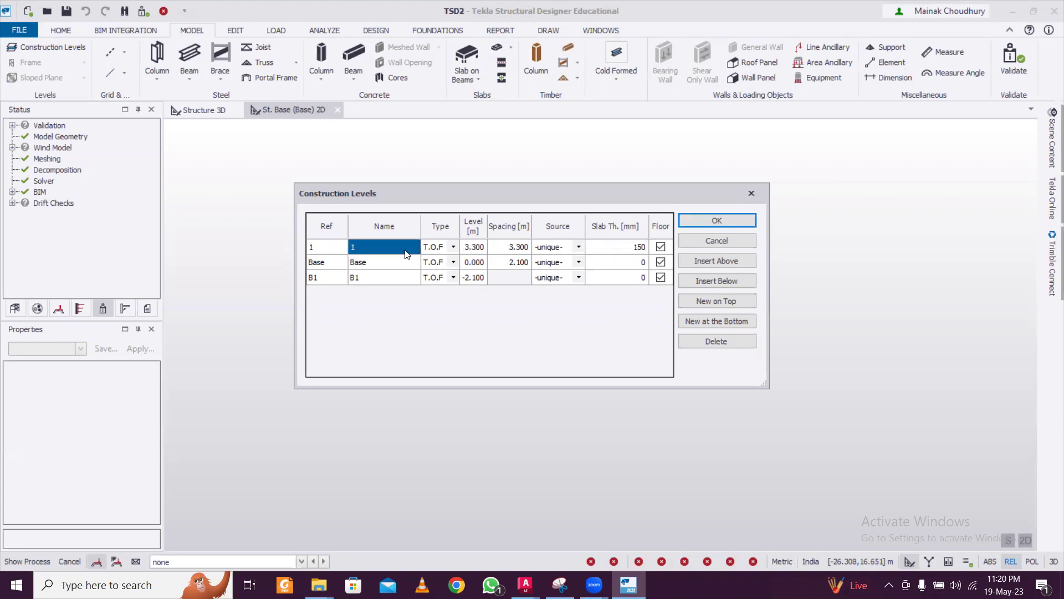
left_click(449, 247)
left_click(454, 247)
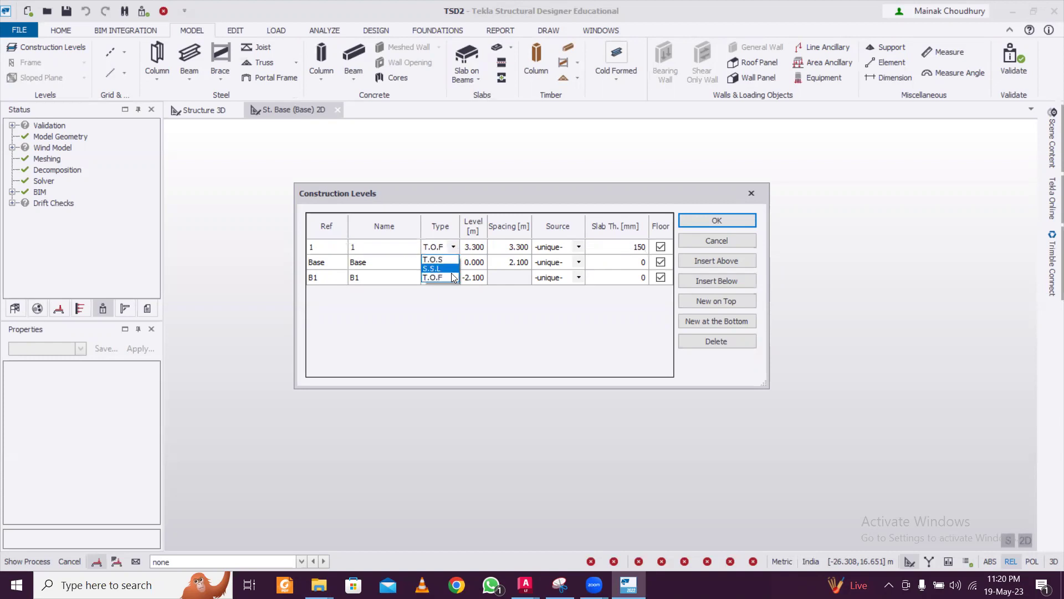
left_click(452, 268)
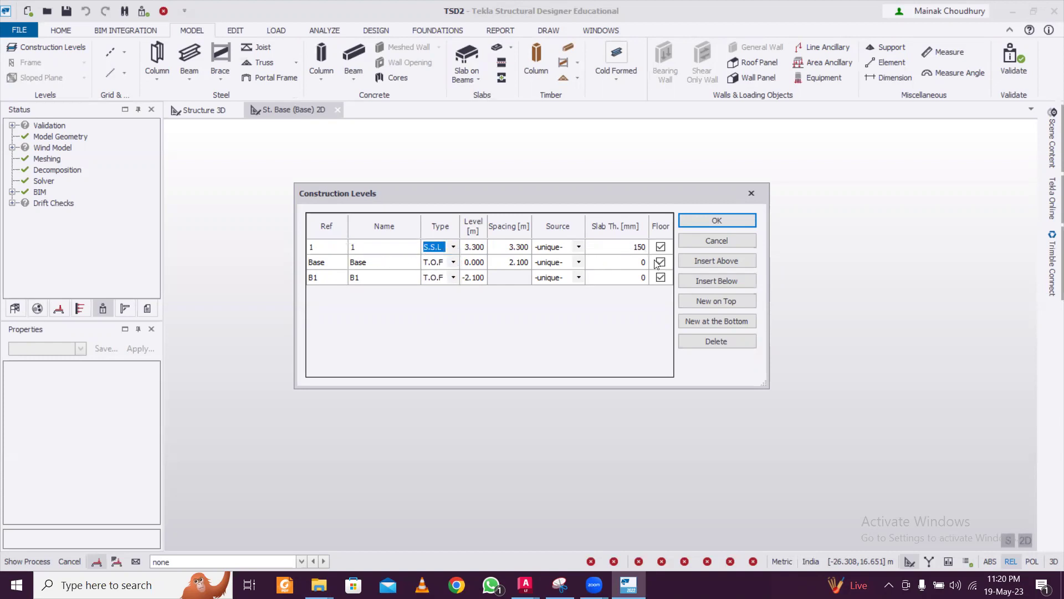
- Add levels 2 and 3 above level 1 and accept the five levels
left_click(700, 267)
left_click(700, 267)
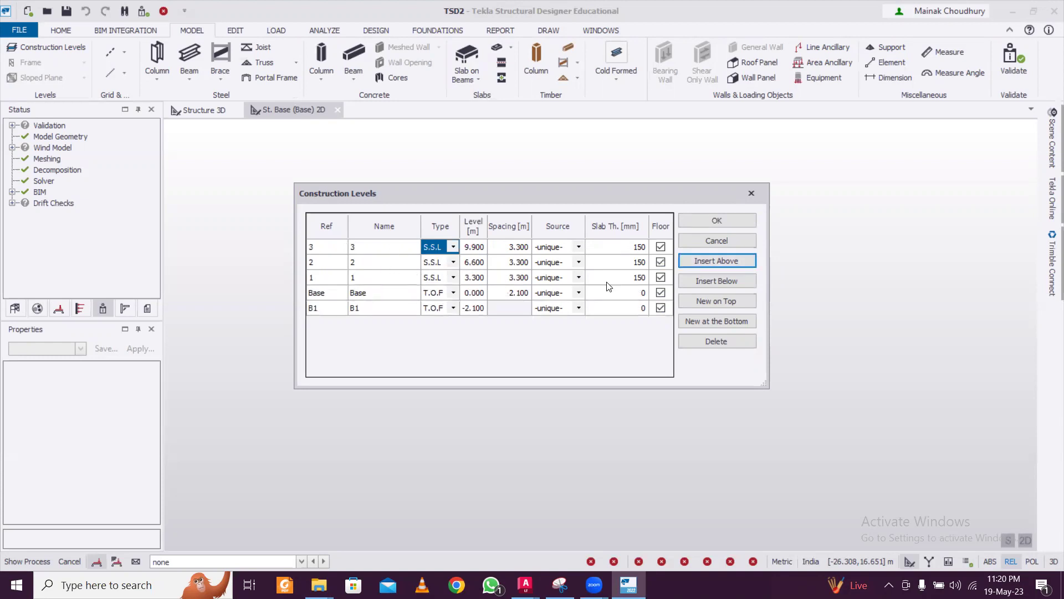
left_click(742, 220)
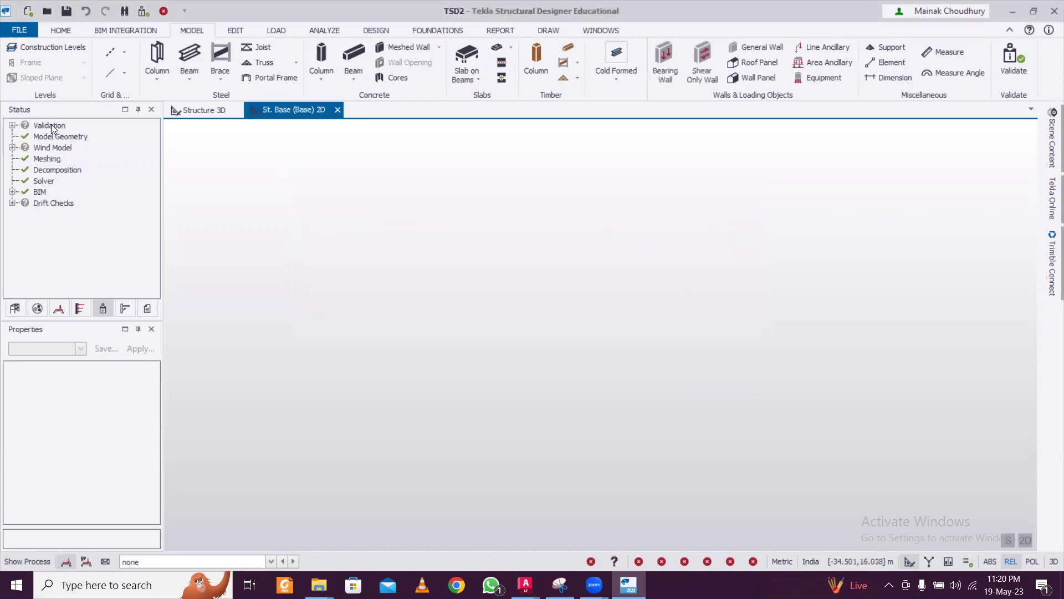
- Open the St. Base (Base) plan view from the structure tree
left_click(16, 308)
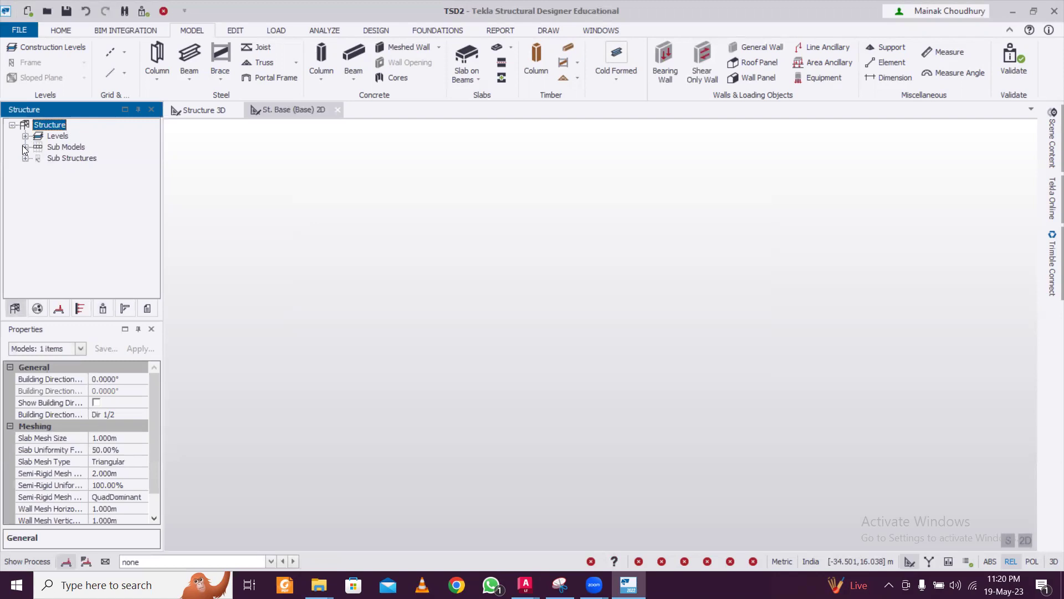
left_click(25, 136)
left_click(86, 180)
left_click(278, 167)
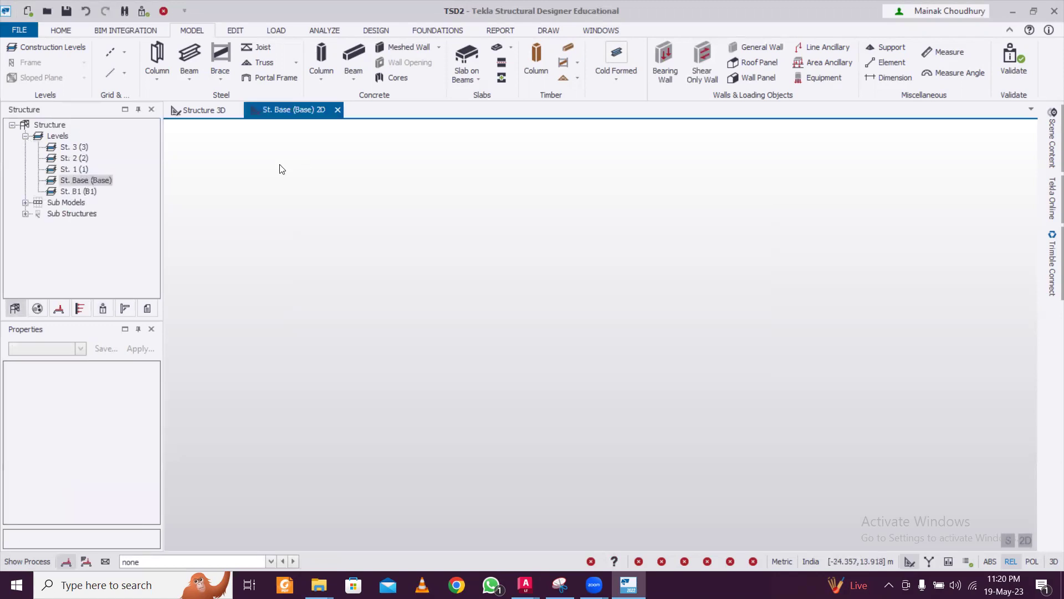
- Import the CL layer of CL for tekla as a grid in metres, grouped by layer
left_click(123, 53)
left_click(165, 184)
left_click(219, 103)
left_click(946, 547)
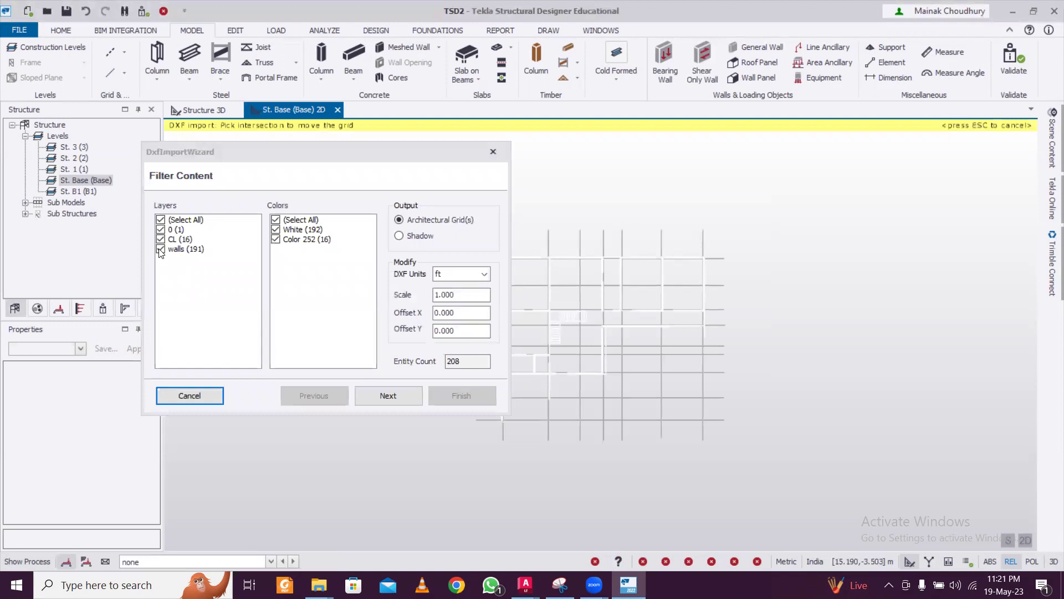
left_click(160, 249)
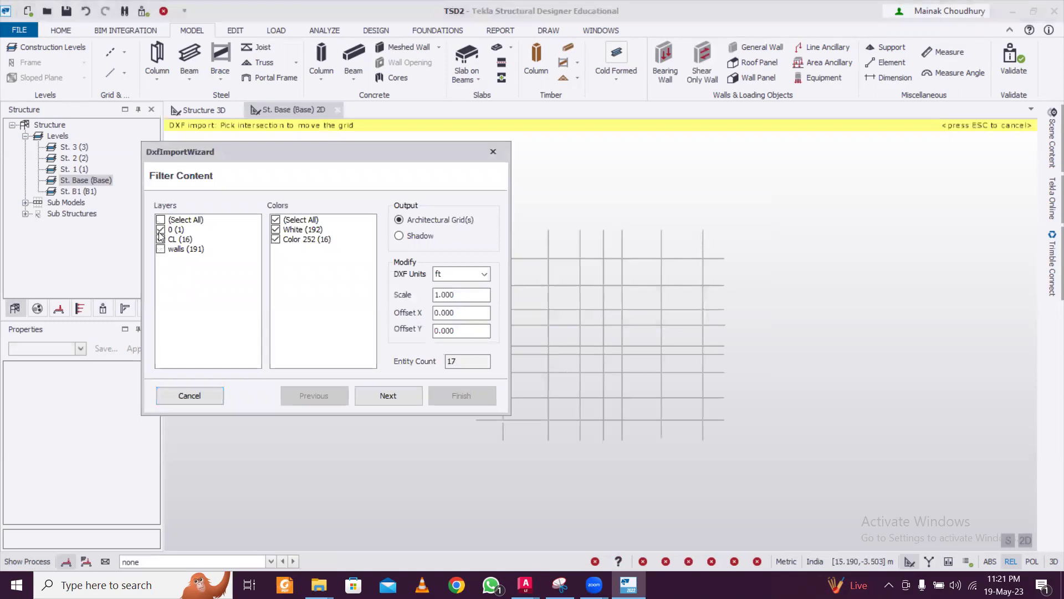
left_click(472, 277)
left_click(464, 299)
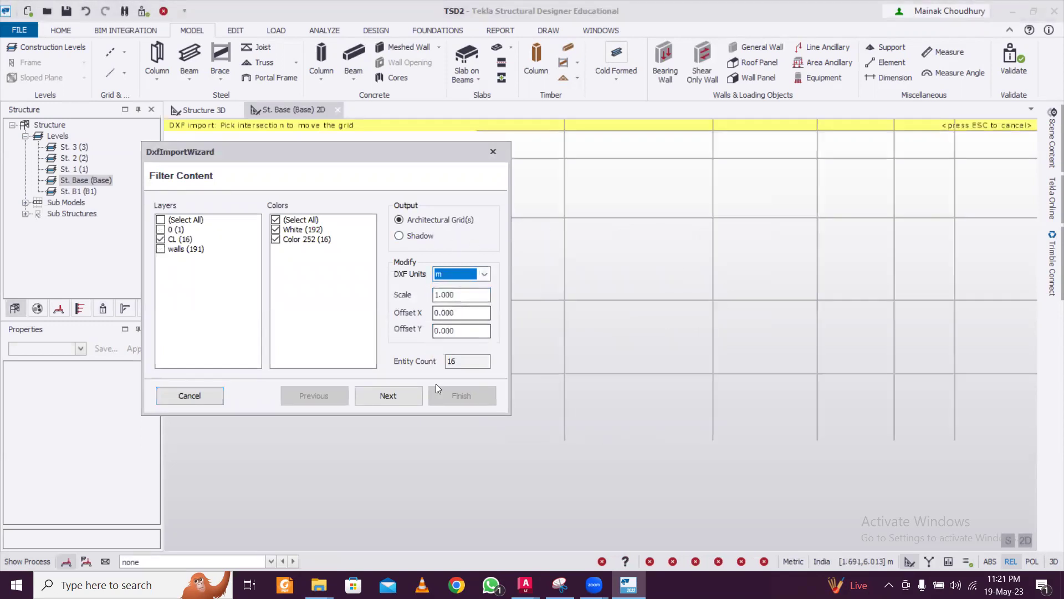
left_click(388, 396)
left_click(164, 220)
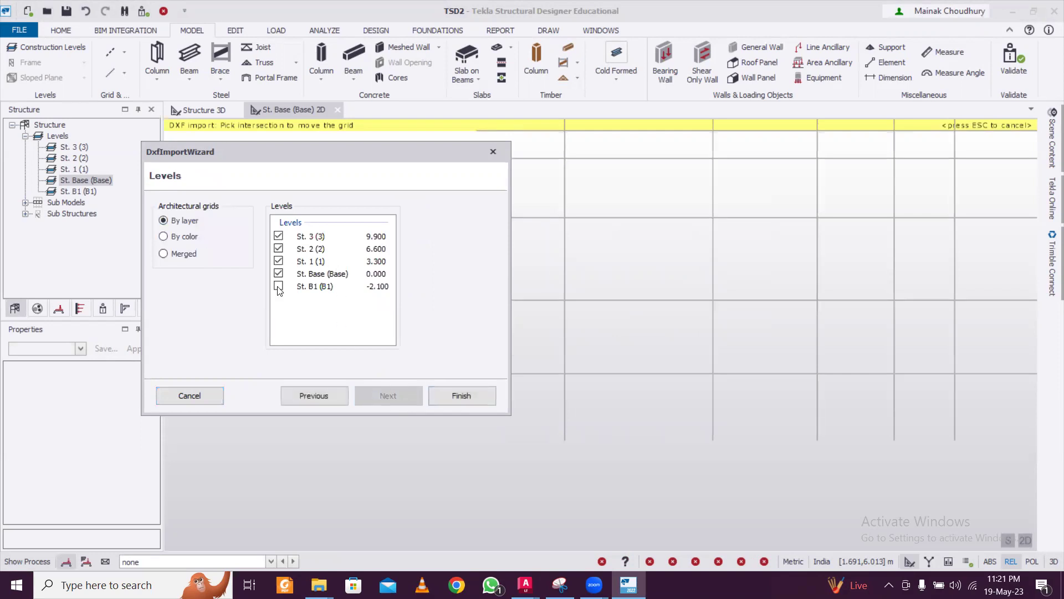
left_click(463, 396)
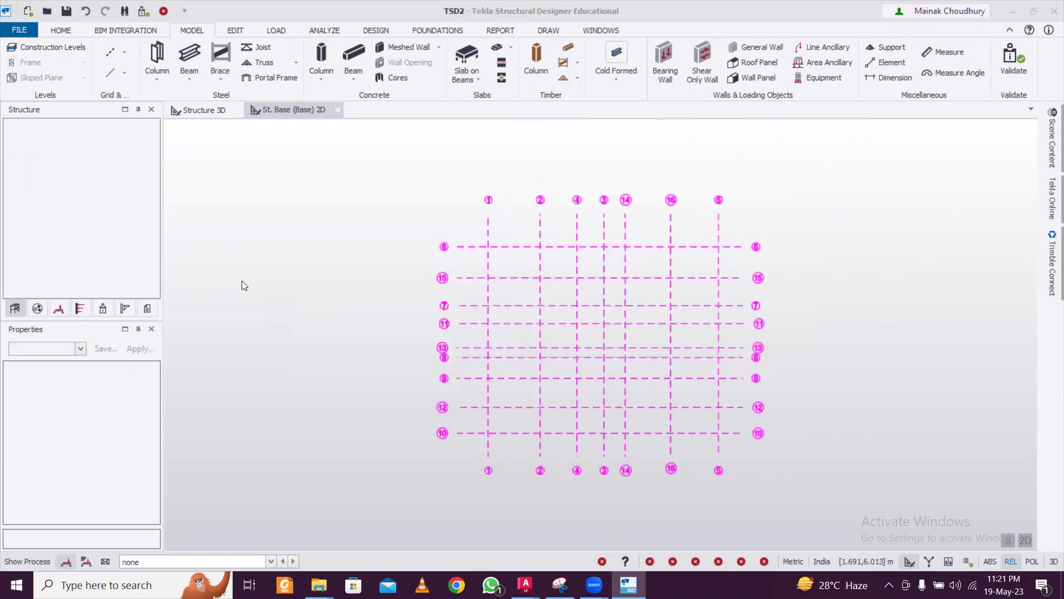
- Import CL for tekla in metres without the CL layer, output as a shadow
left_click(118, 50)
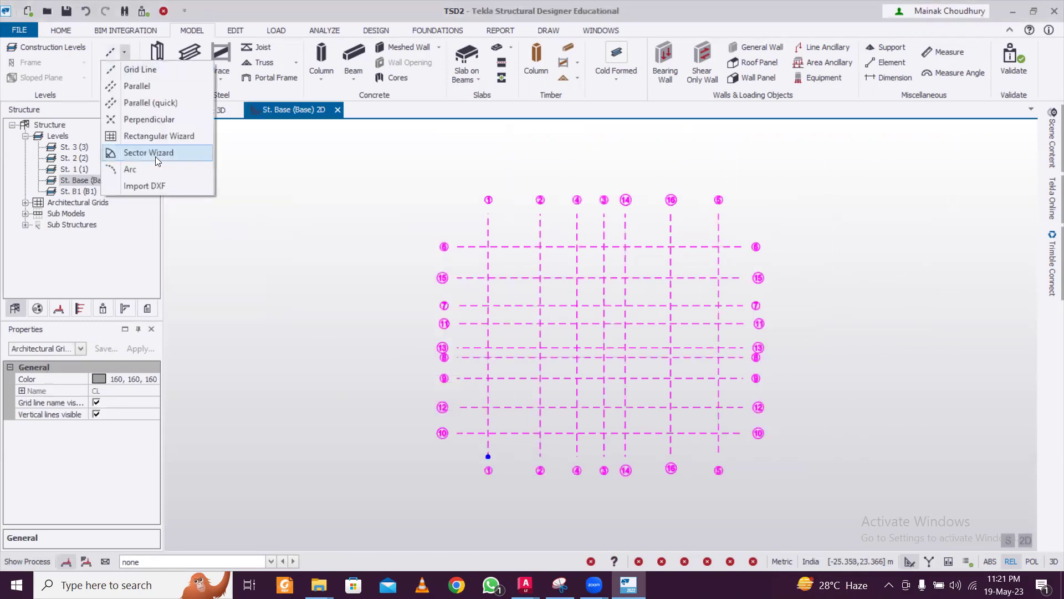
left_click(162, 184)
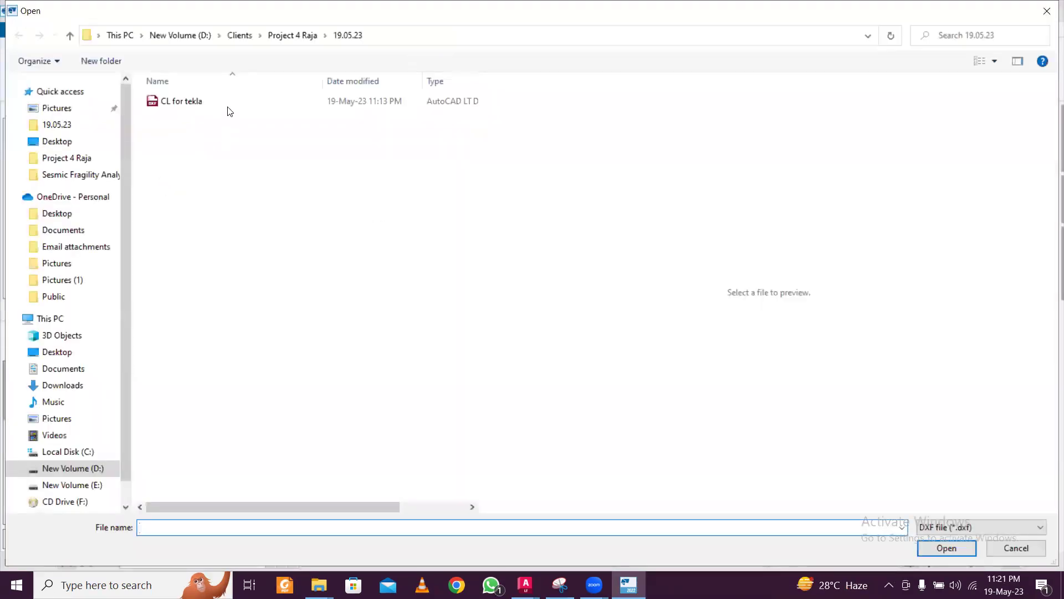
left_click(227, 103)
left_click(930, 548)
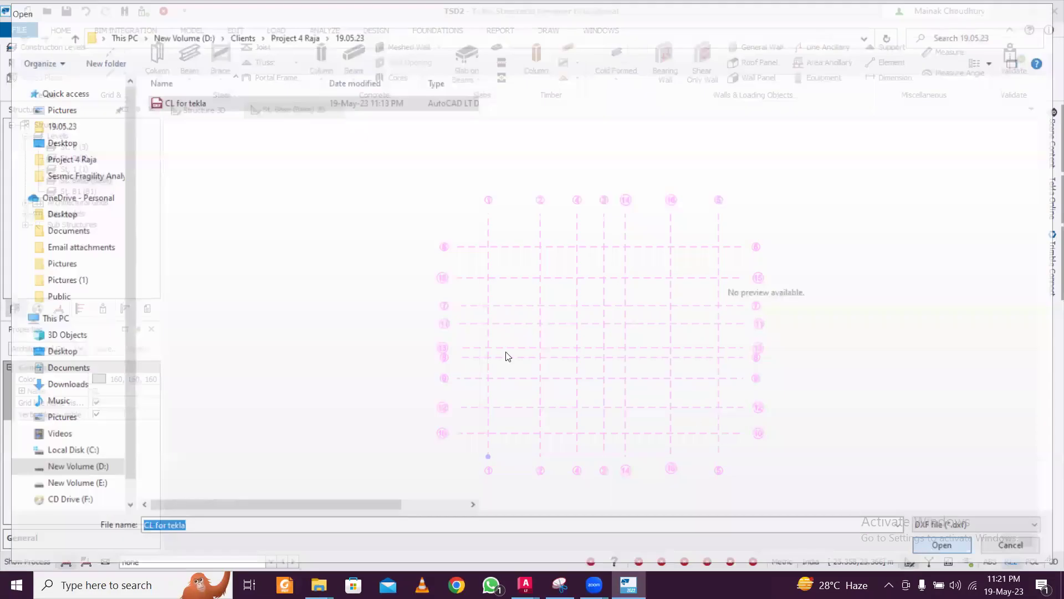
left_click(460, 274)
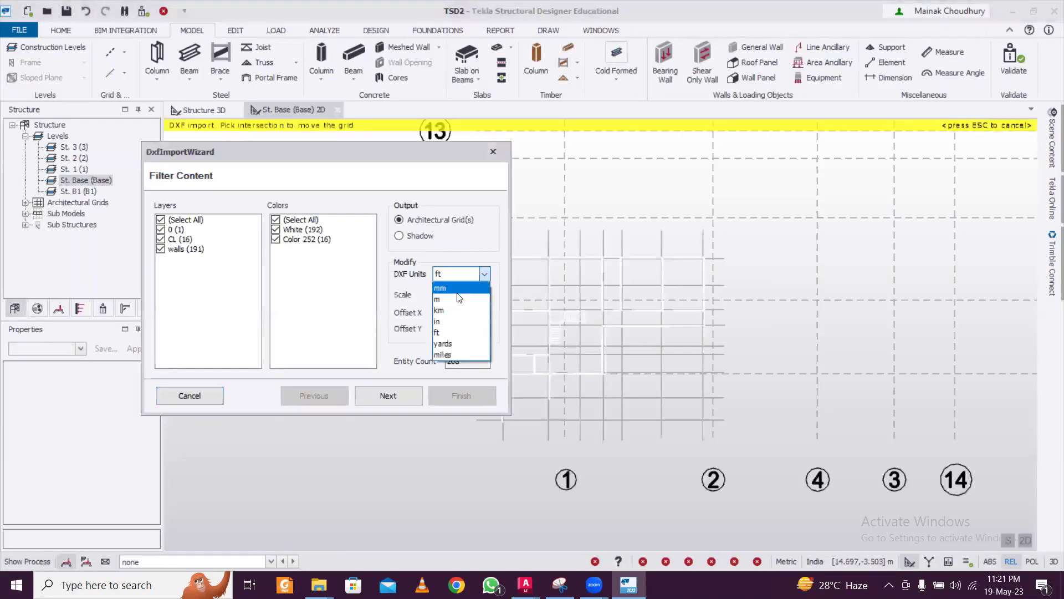
left_click(459, 298)
left_click(161, 239)
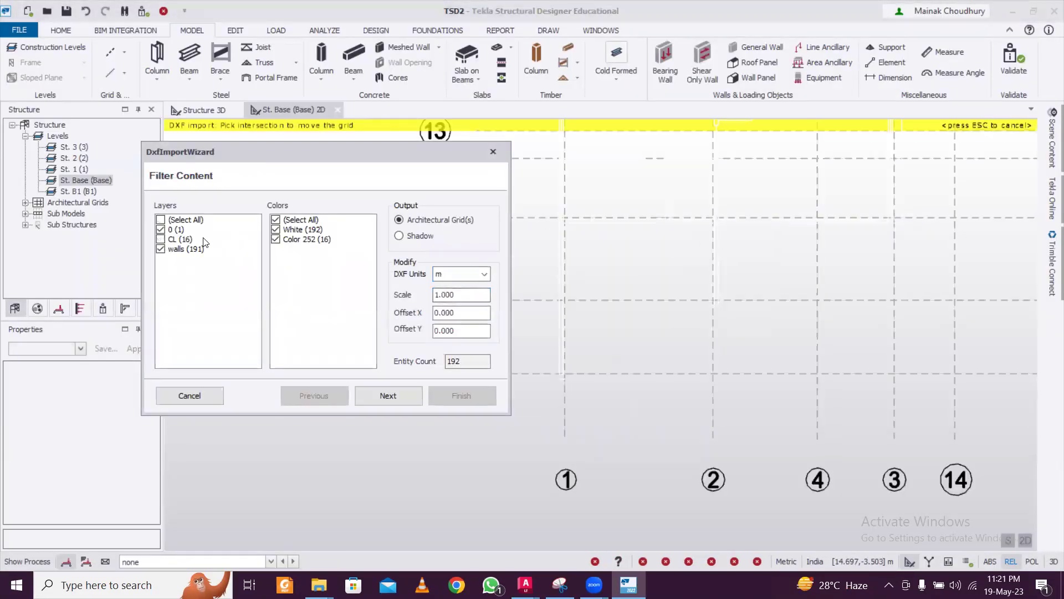
left_click(438, 237)
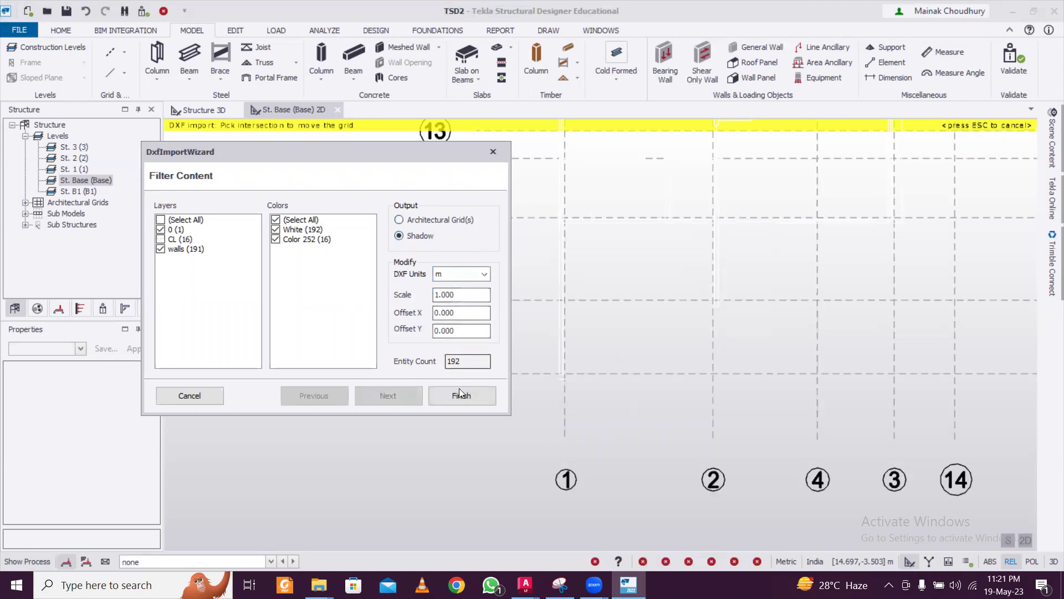
left_click(460, 396)
- Zoom around the base plan to inspect the wall shadow under the grid
scroll(437, 328, "down", 5)
scroll(670, 250, "up", 2)
scroll(646, 216, "up", 4)
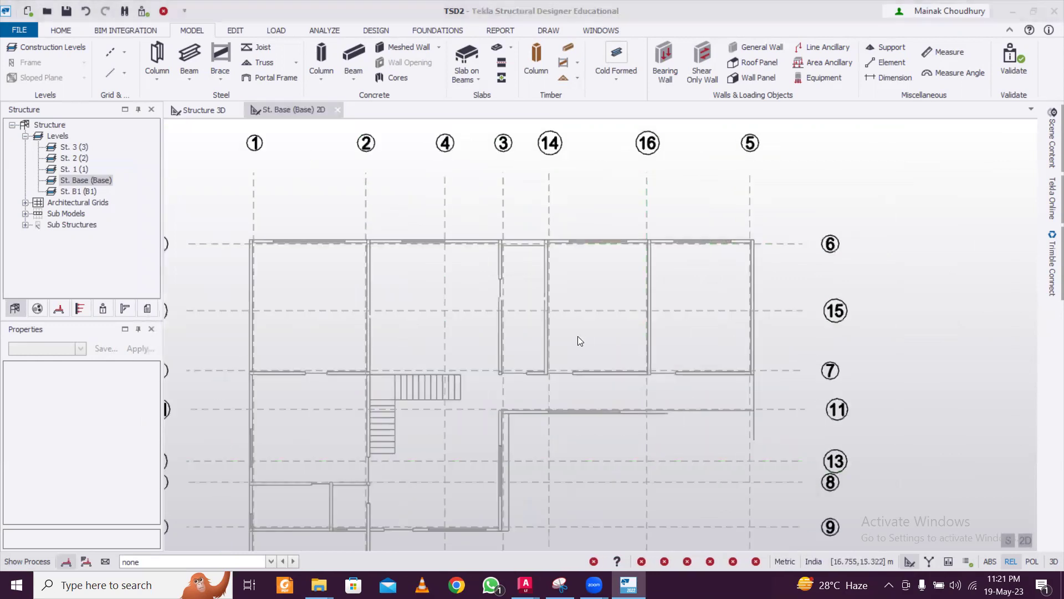
scroll(578, 336, "down", 3)
scroll(536, 271, "down", 1)
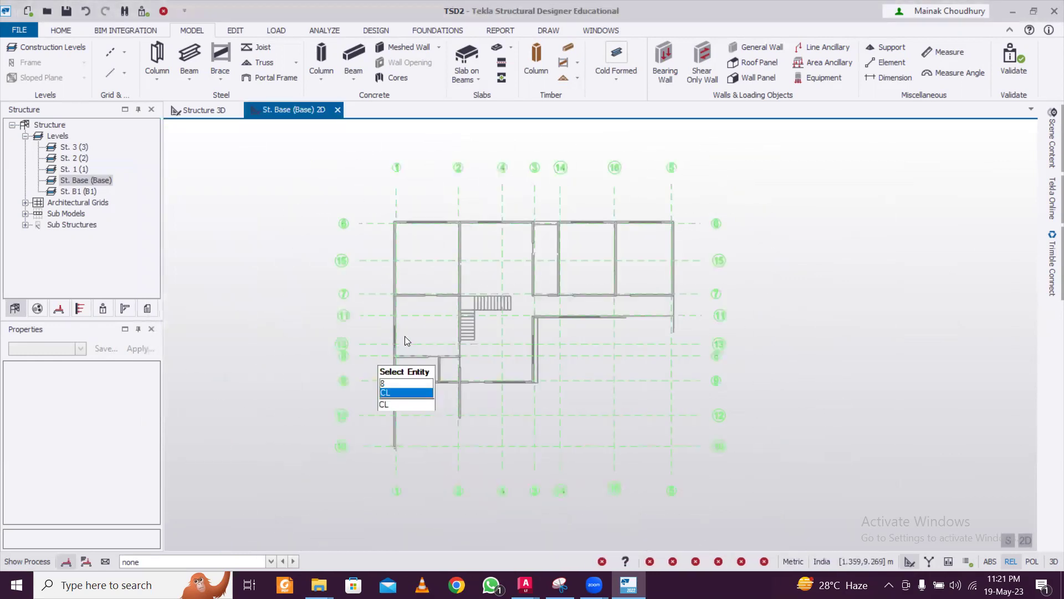
scroll(461, 279, "down", 2)
scroll(380, 391, "up", 5)
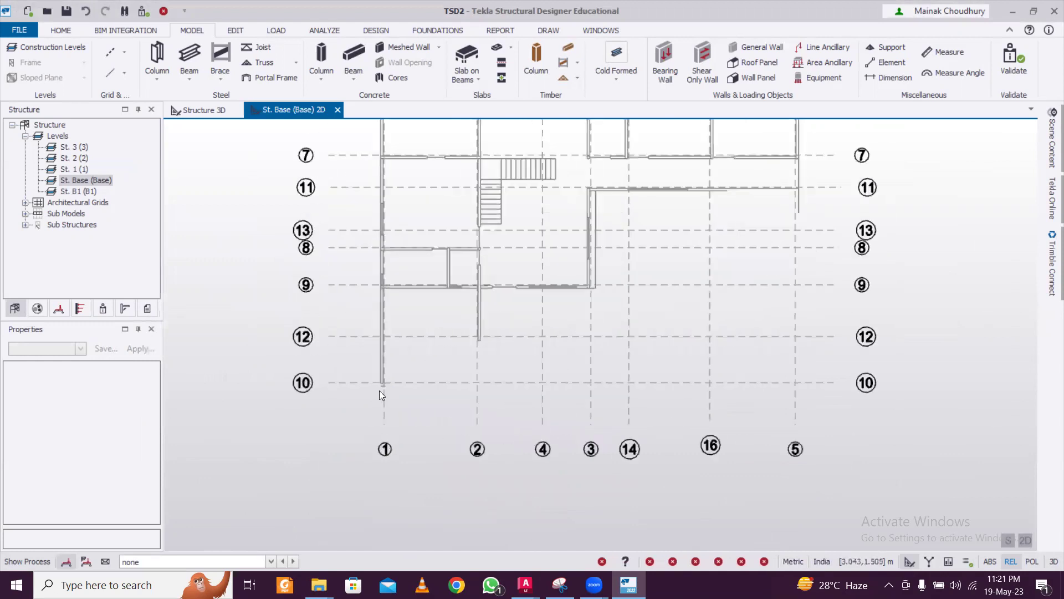
scroll(379, 388, "down", 3)
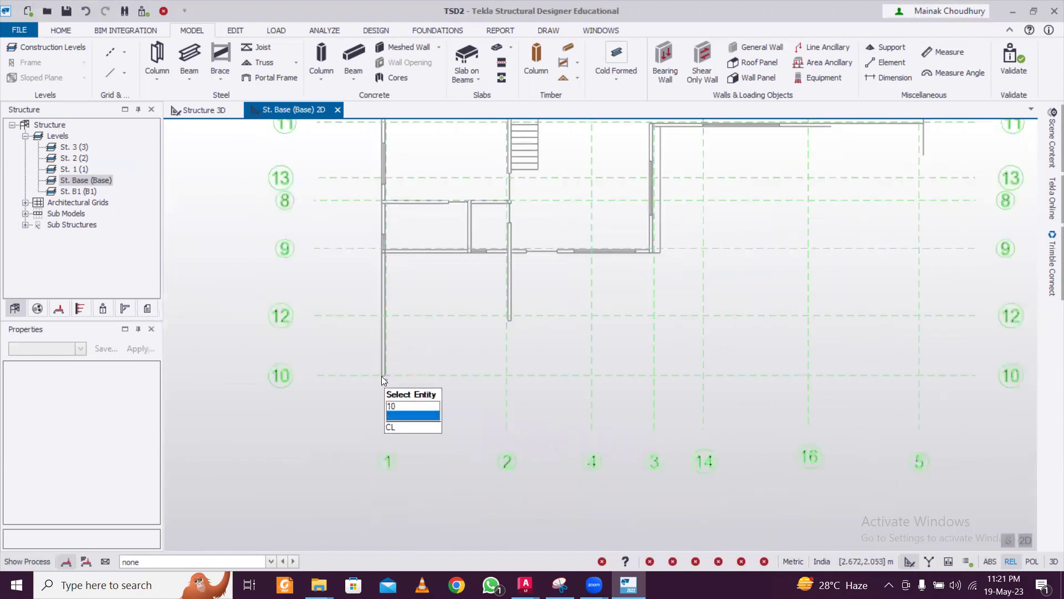
scroll(388, 344, "down", 4)
scroll(372, 235, "up", 4)
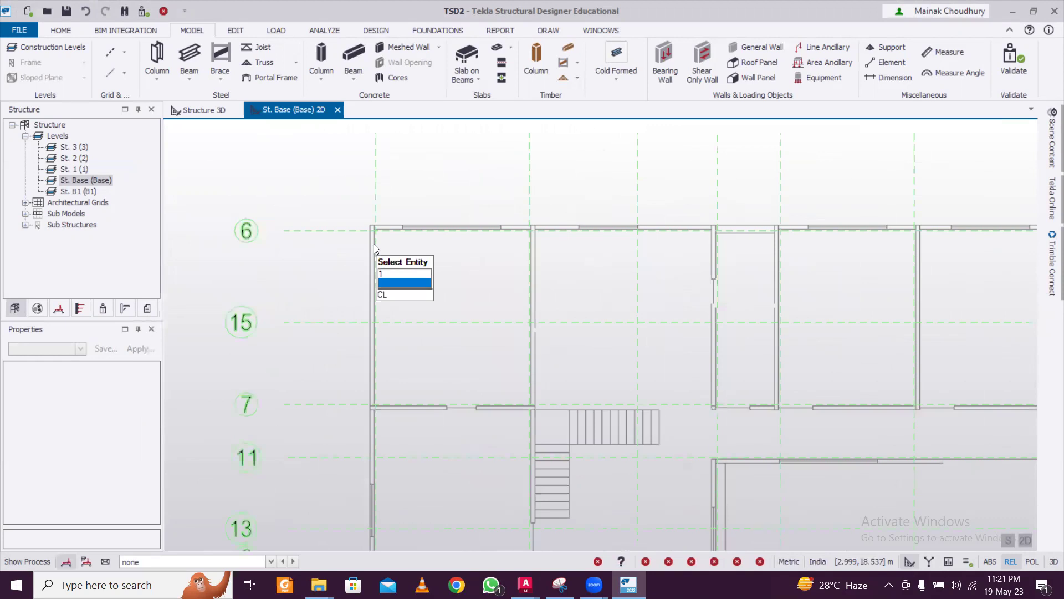
scroll(377, 250, "down", 1)
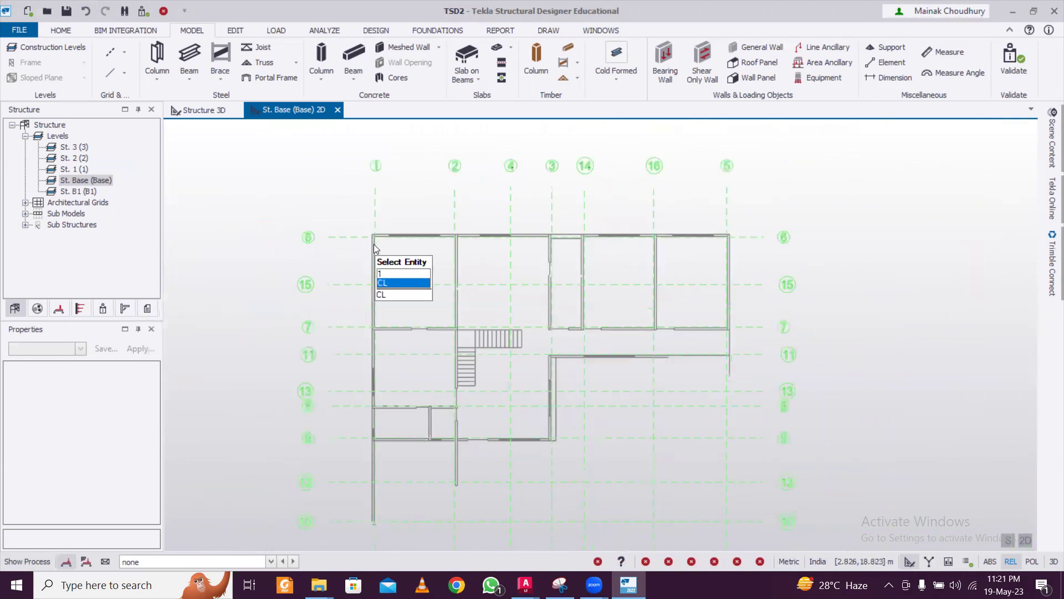
scroll(386, 252, "down", 1)
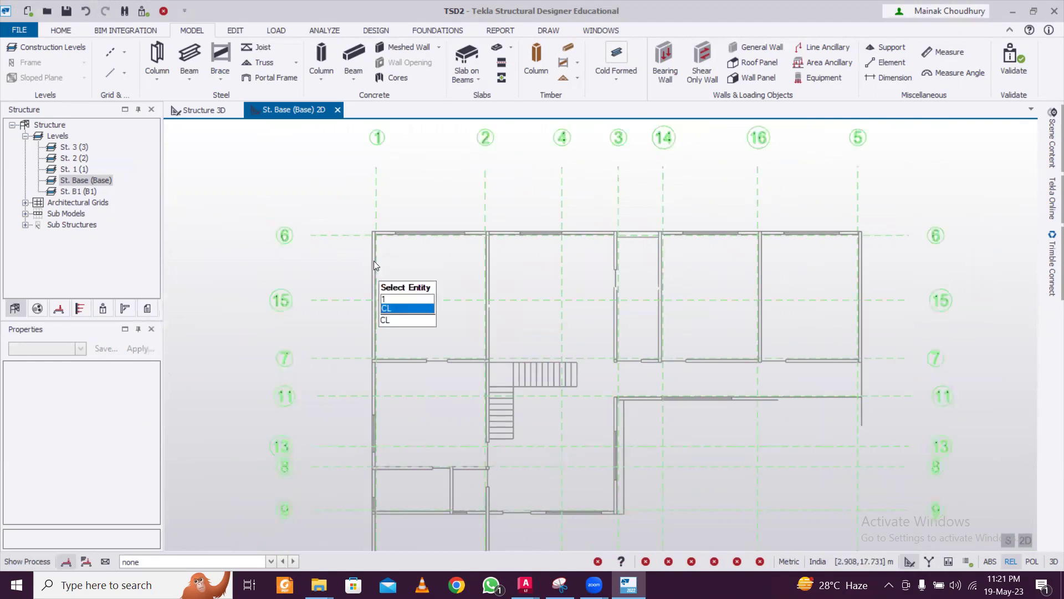
- Start a cast-in-place concrete column with a new 350x350 section
left_click(321, 61)
left_click_drag(154, 389, 160, 432)
left_click(143, 448)
left_click(141, 450)
left_click(136, 470)
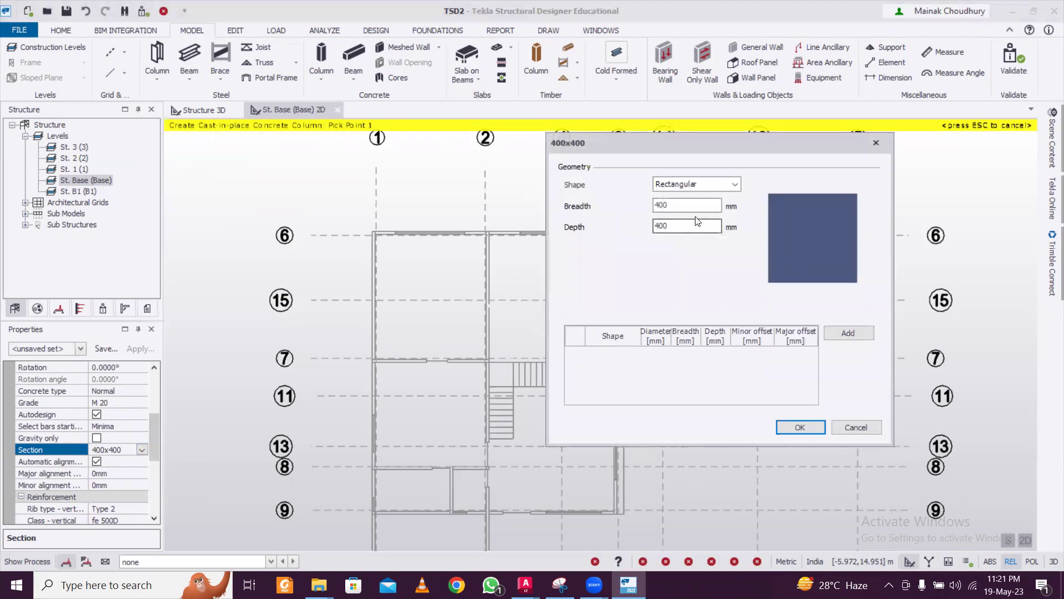
double_click(694, 205)
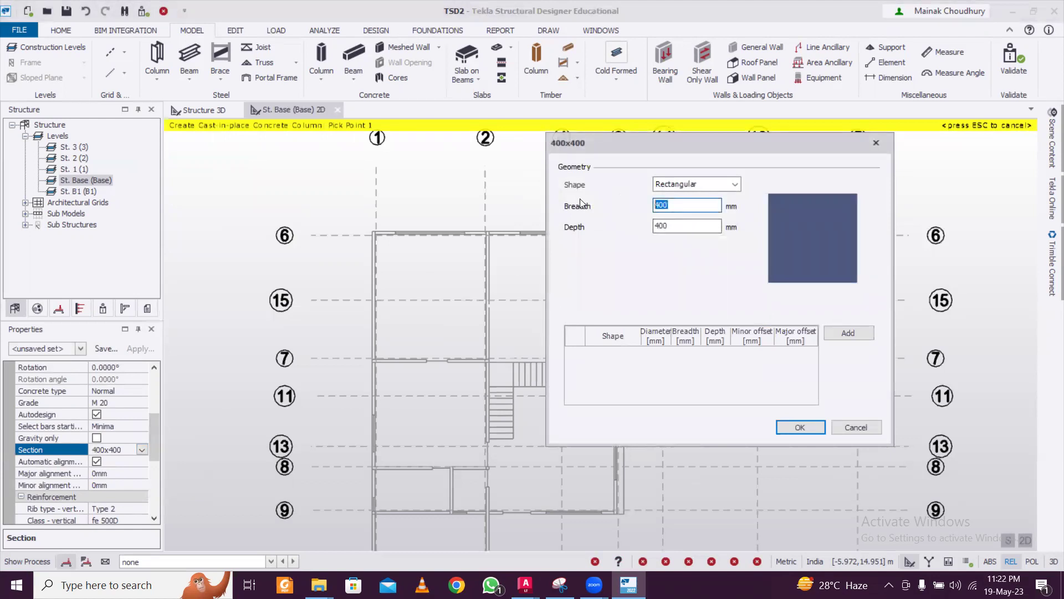
type("350")
double_click(709, 225)
type("350")
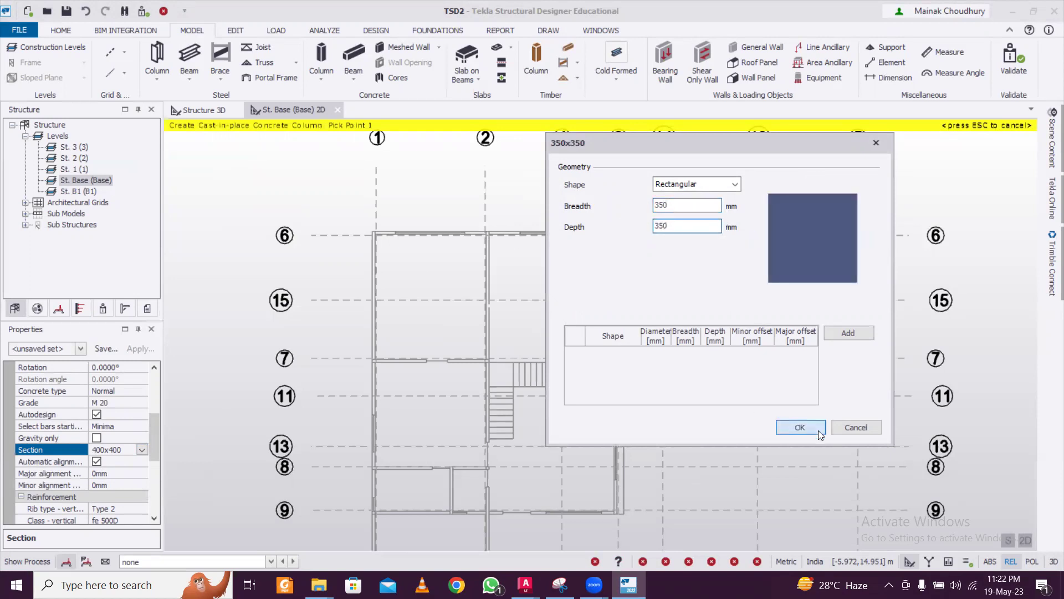
left_click(816, 427)
- Set both vertical bars and tie/confinement bars to Fe 500
left_click_drag(155, 438, 156, 460)
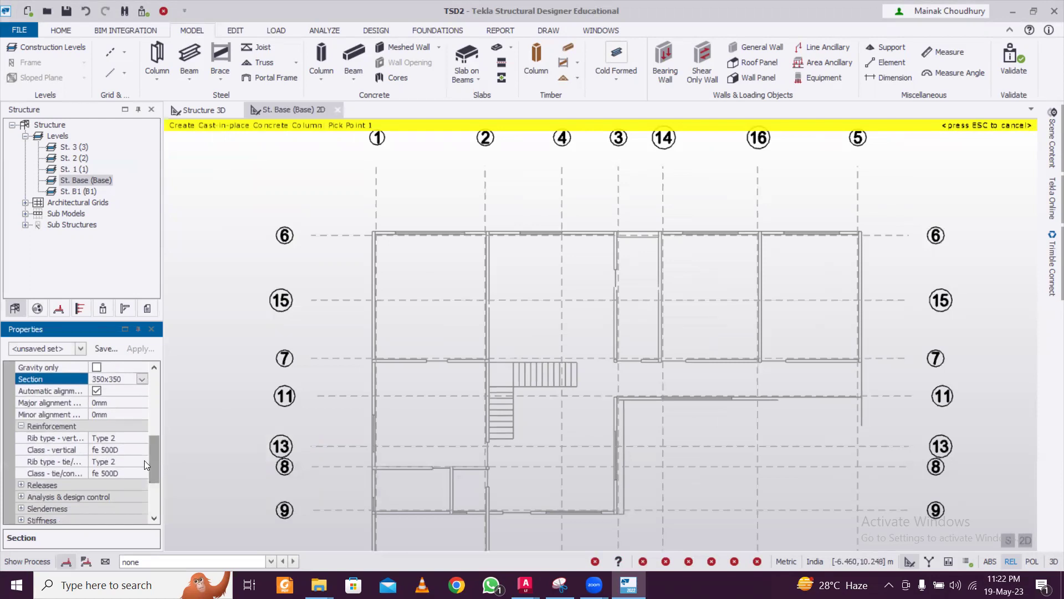
left_click(136, 451)
left_click(137, 451)
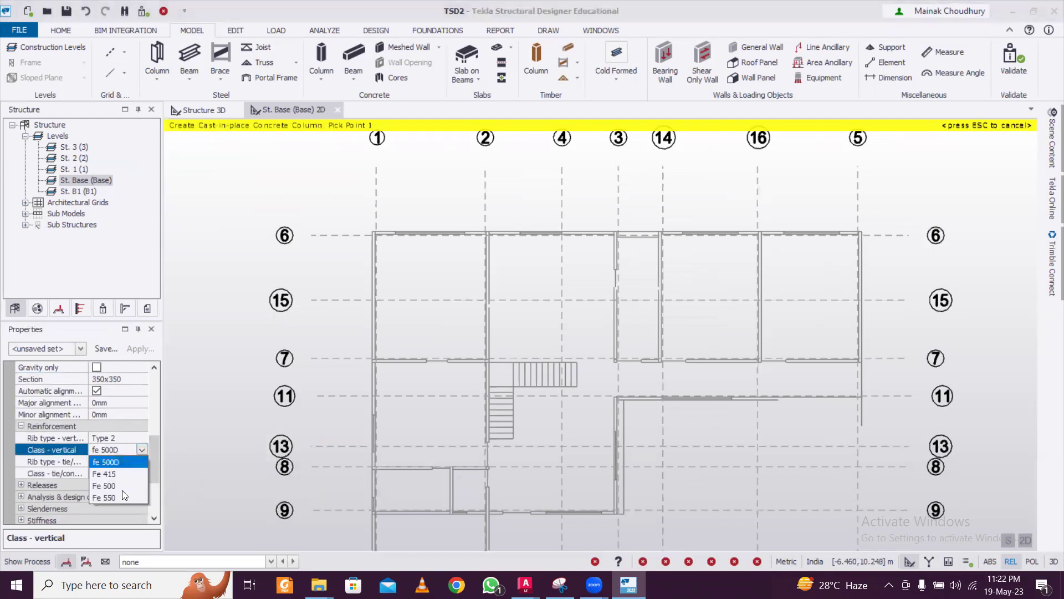
left_click(121, 486)
left_click(130, 473)
left_click(142, 473)
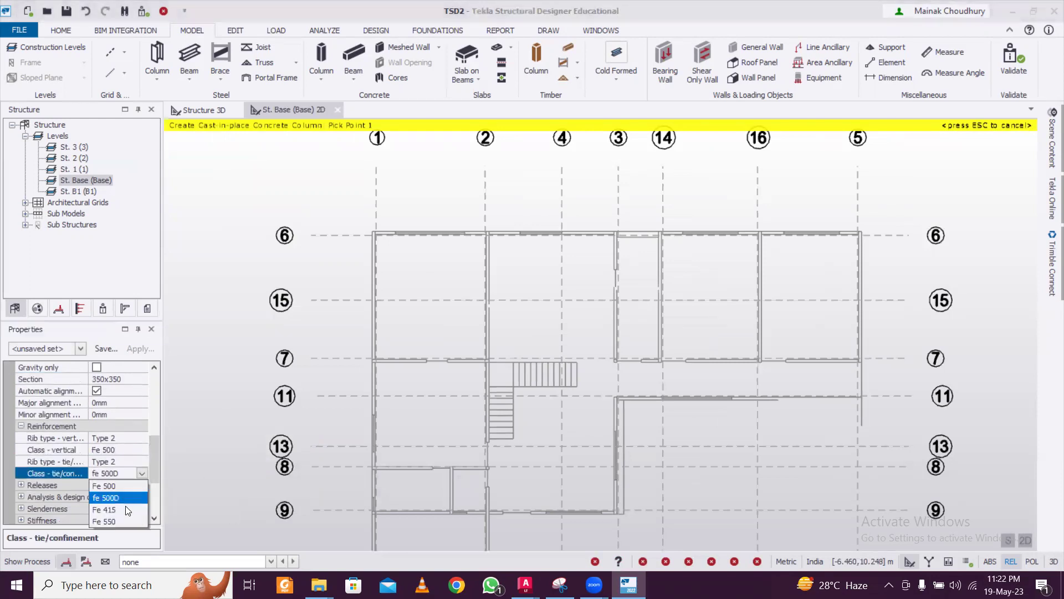
left_click(128, 487)
- Turn off automatic alignment and begin saving the settings as set C350x350
left_click_drag(153, 463, 148, 410)
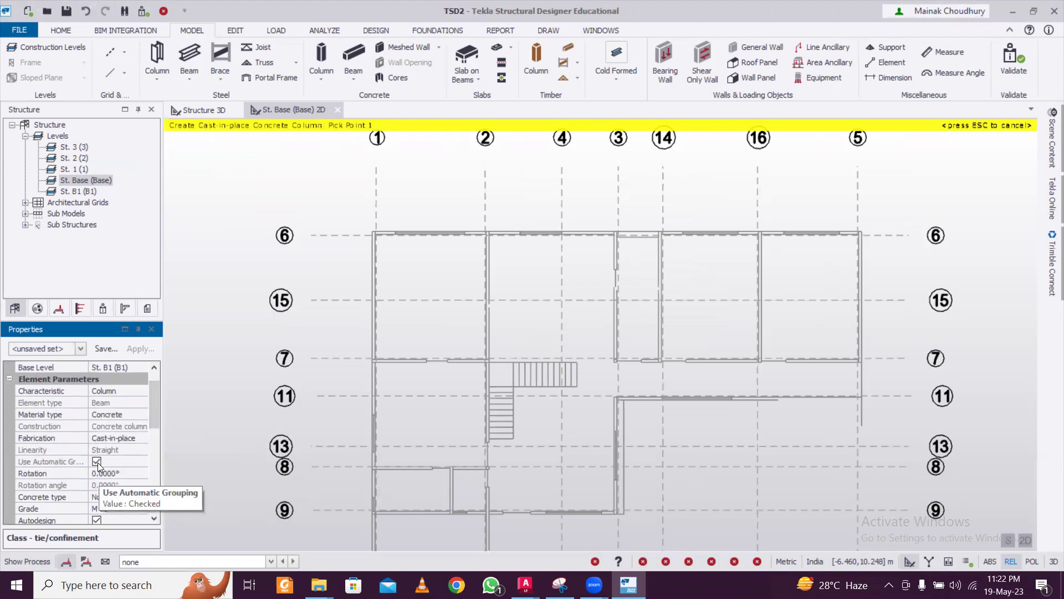
left_click_drag(154, 407, 148, 435)
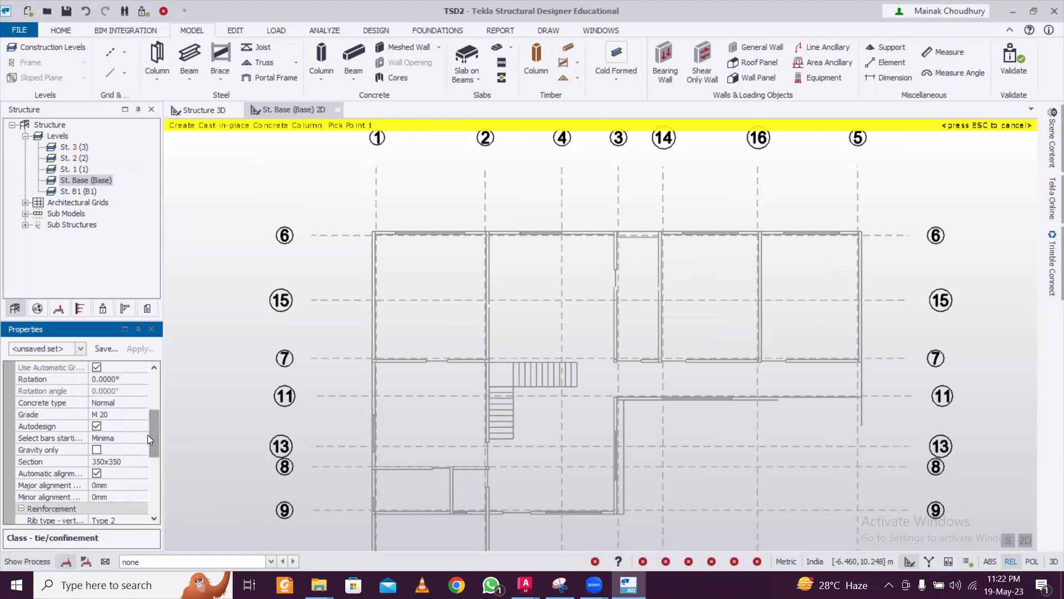
left_click(98, 474)
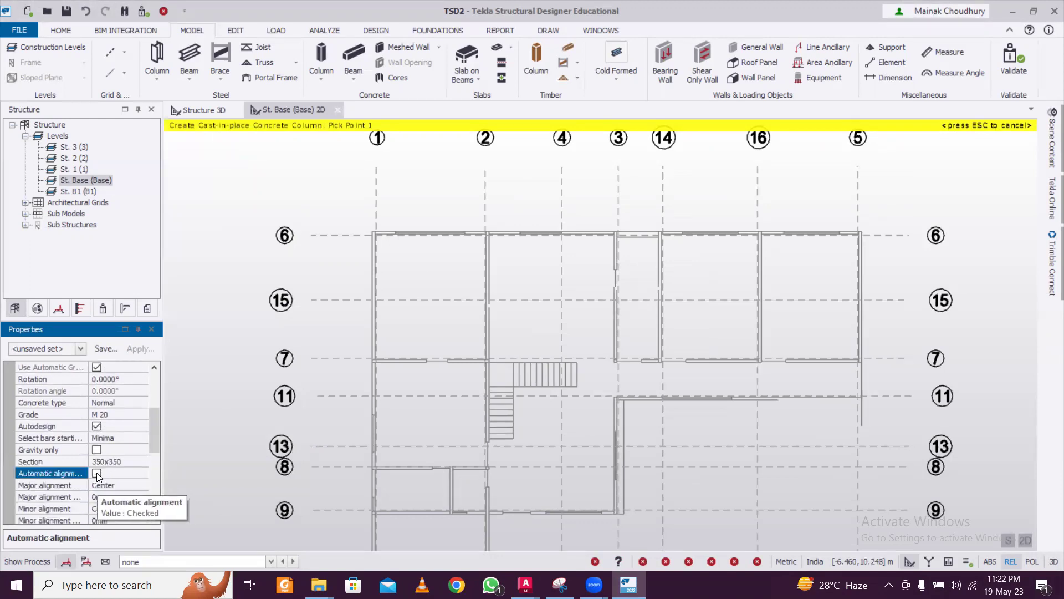
left_click(109, 351)
type("C350x350")
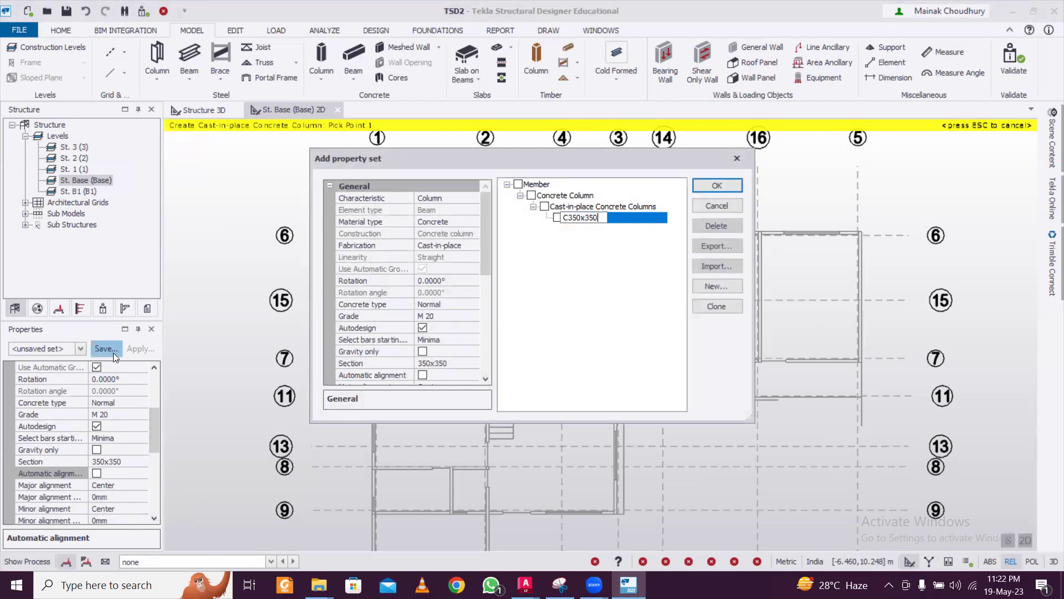
- Confirm the C350x350 property set and select it for new columns
left_click(717, 186)
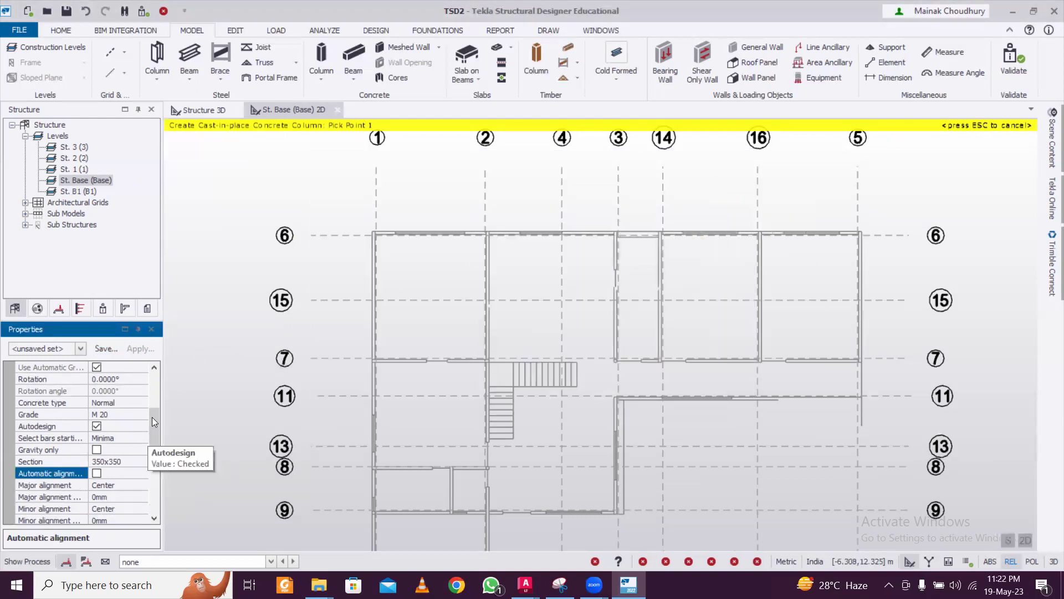
left_click_drag(157, 431, 168, 391)
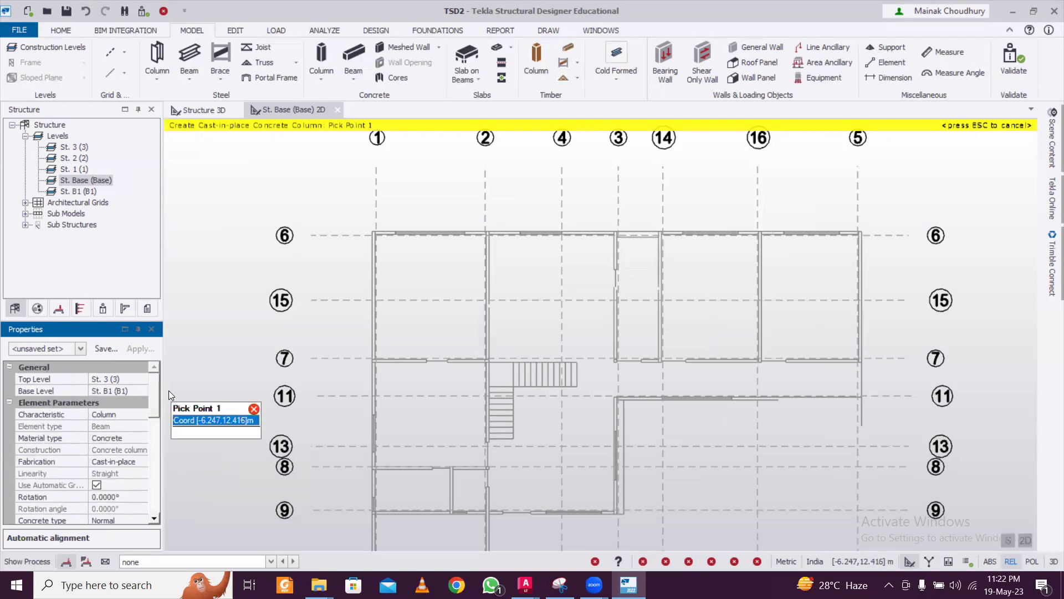
left_click(80, 350)
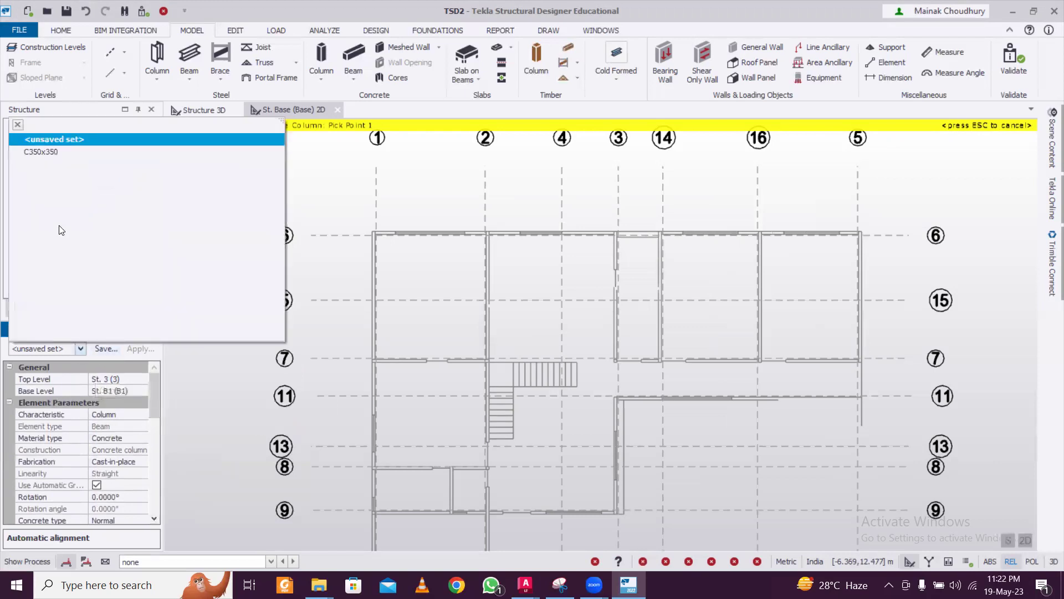
left_click(71, 152)
- Place a C350x350 column at the grid 1 / 6 intersection
scroll(370, 292, "down", 5)
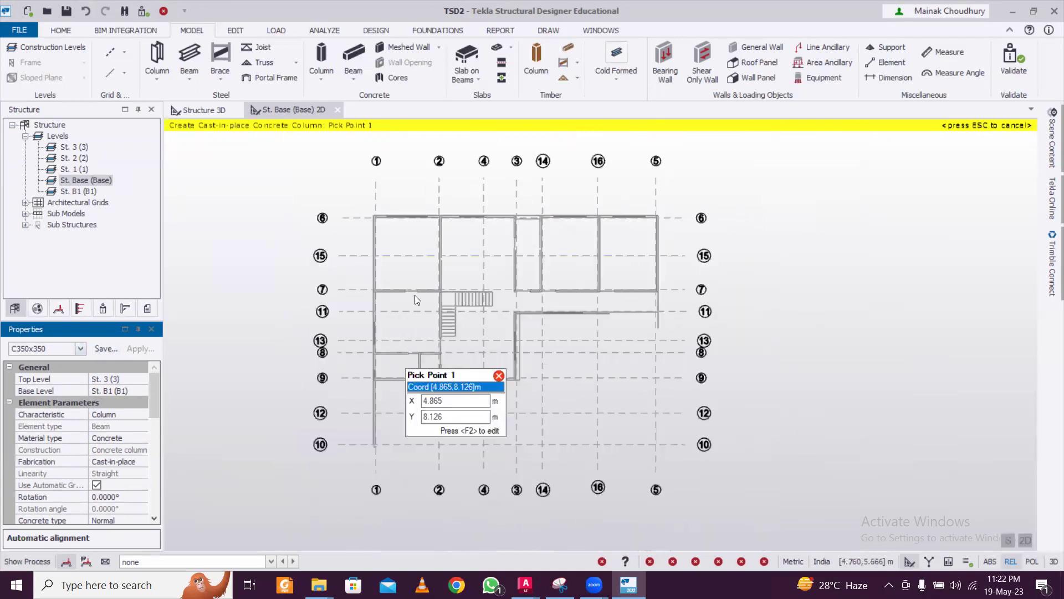
scroll(415, 295, "up", 4)
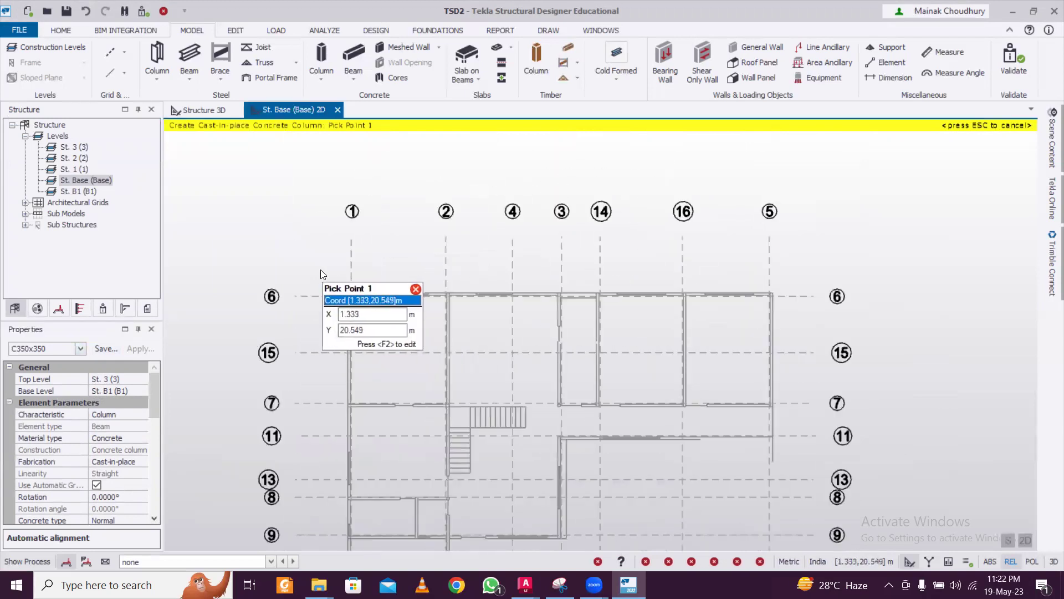
scroll(321, 272, "down", 1)
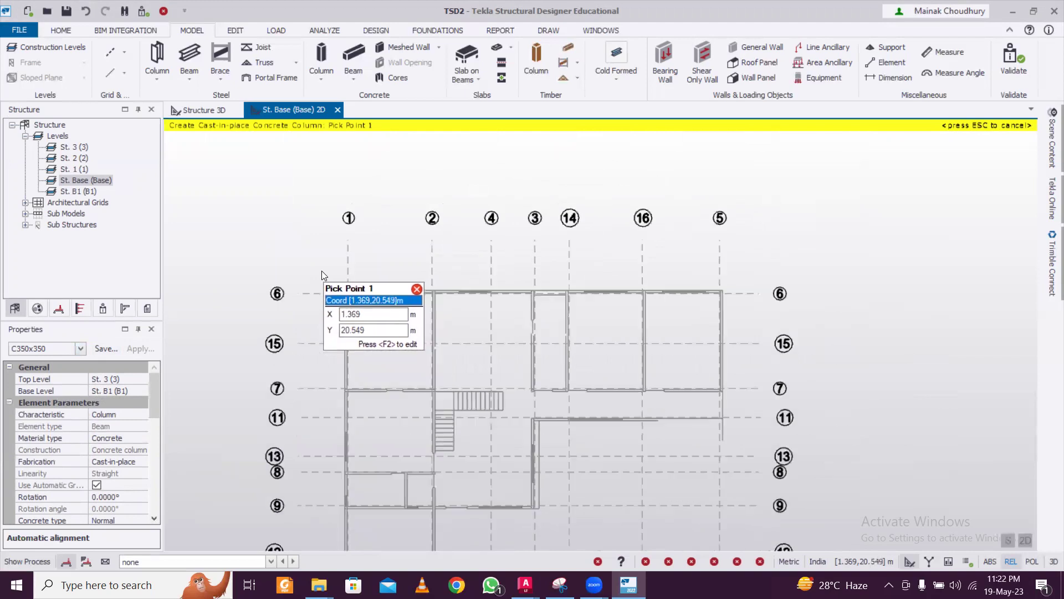
mouse_move(322, 272)
left_mouse_down()
mouse_move(380, 302)
mouse_move(444, 315)
mouse_move(581, 310)
mouse_move(454, 320)
mouse_move(698, 314)
mouse_move(442, 319)
mouse_move(324, 277)
left_mouse_up()
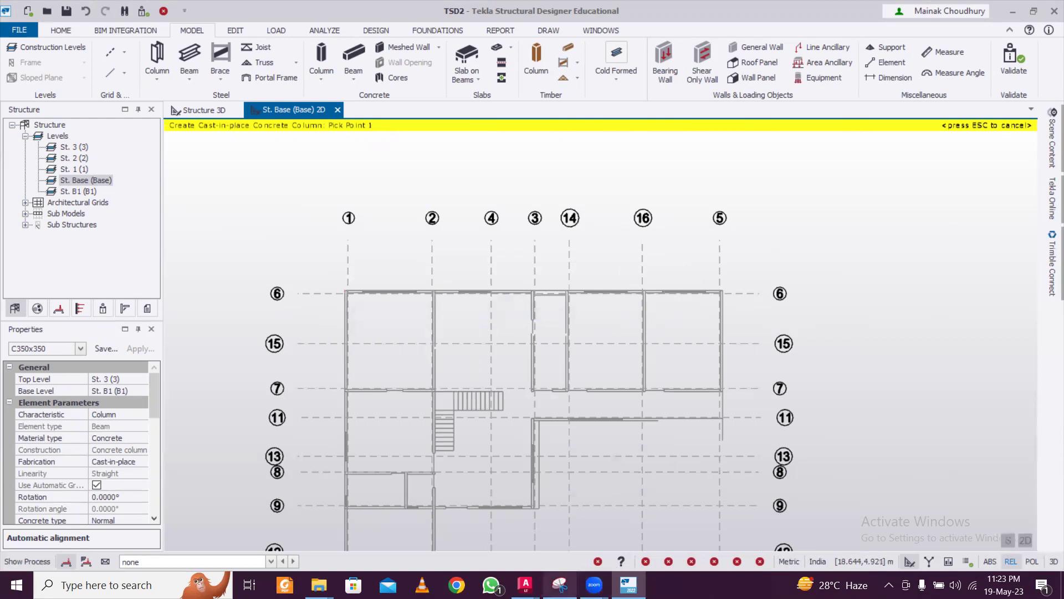
left_click(525, 585)
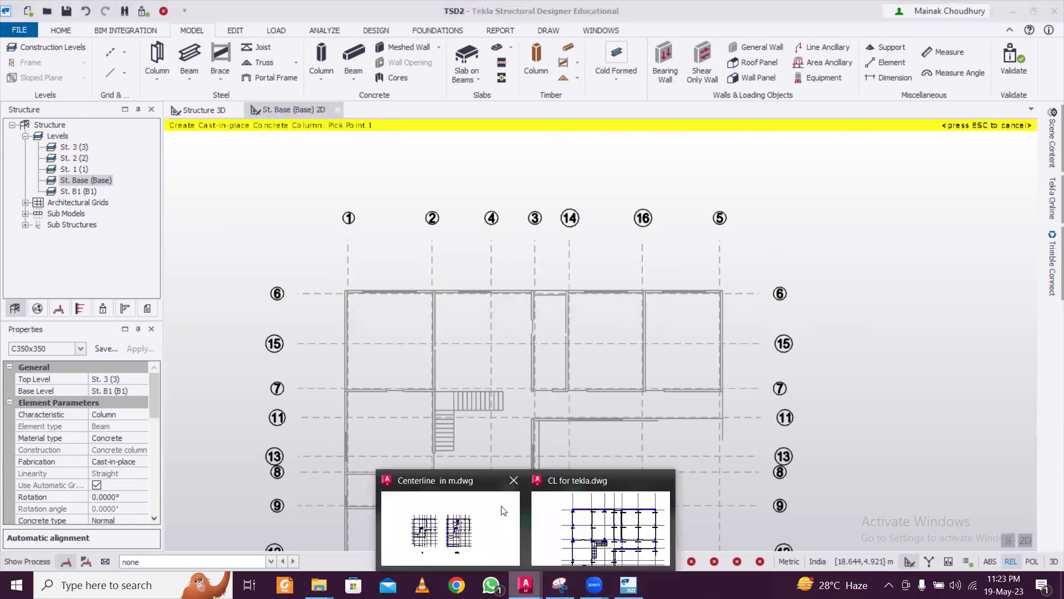
- Check column positions on the Centerline in m plan, then place columns on upper grid rows in Tekla
left_click(422, 524)
scroll(446, 387, "up", 5)
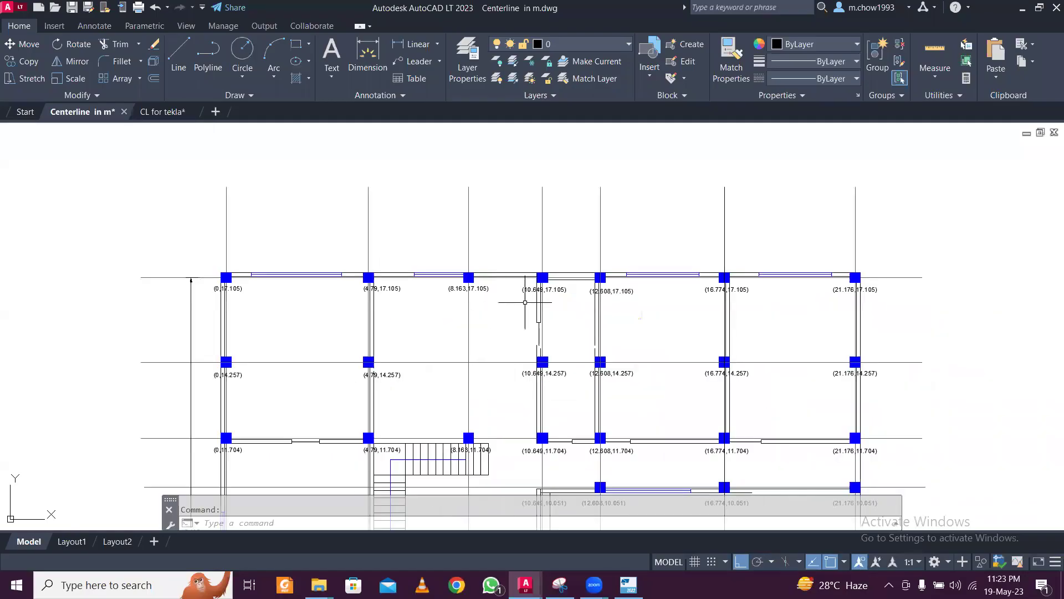
middle_click_drag(528, 298, 455, 318)
scroll(489, 356, "down", 2)
mouse_move(488, 466)
middle_mouse_down()
mouse_move(491, 357)
mouse_move(461, 331)
middle_mouse_up()
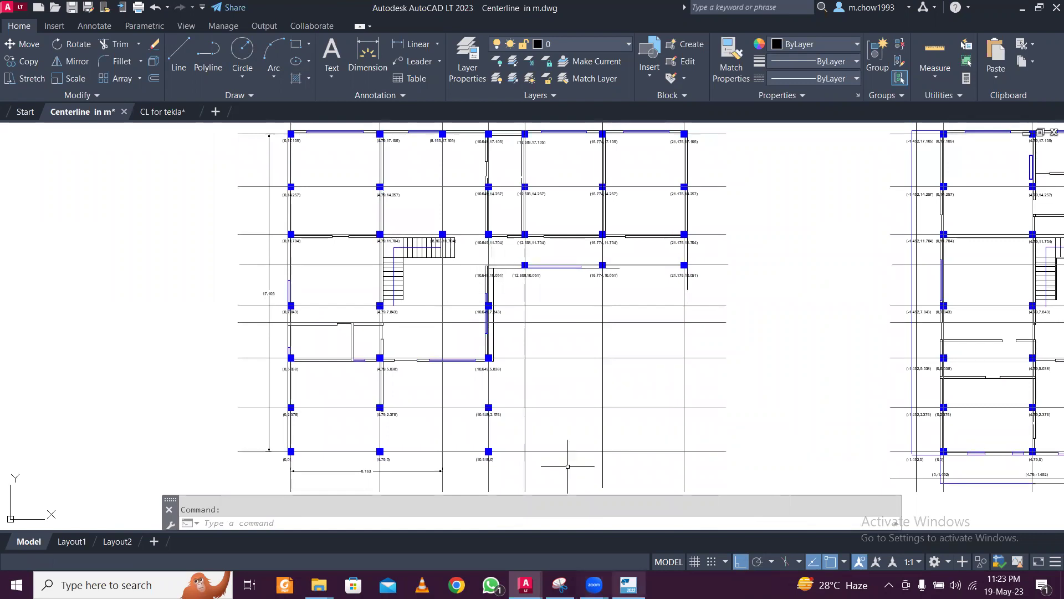
left_click(628, 585)
left_click_drag(299, 263, 736, 409)
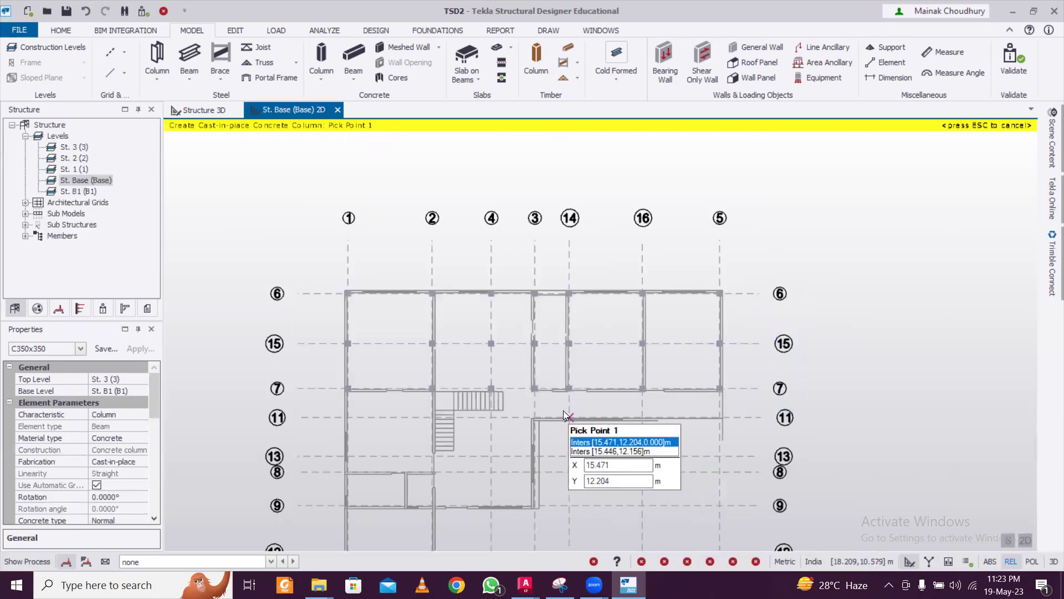
- Window-place C350x350 columns along grid rows 11, 13, 8, 9, 12 and 10
left_click_drag(560, 409, 760, 444)
middle_click_drag(641, 443, 632, 323)
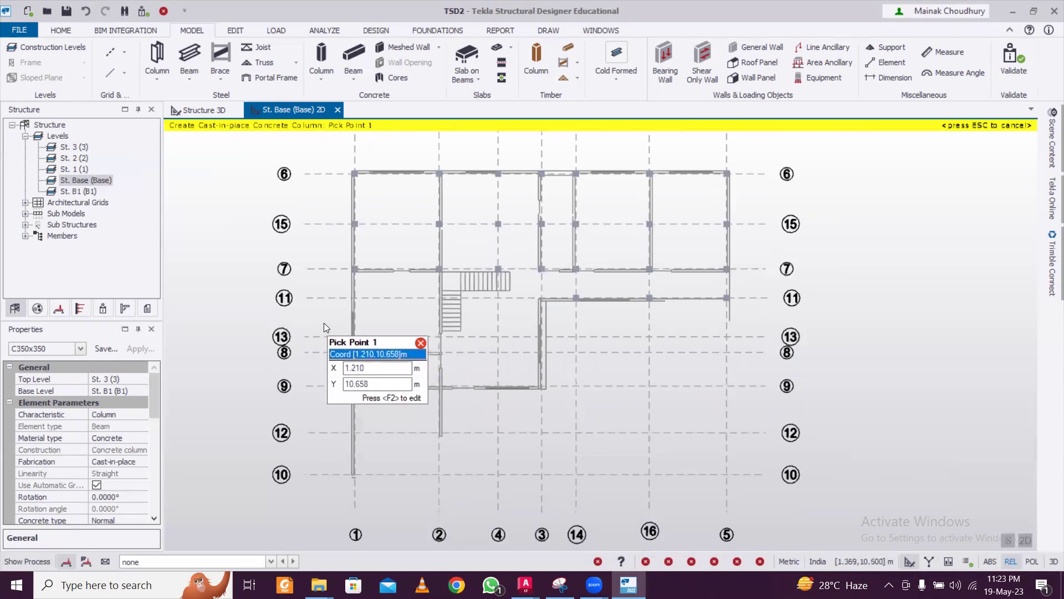
left_click_drag(332, 321, 555, 342)
left_click_drag(328, 374, 562, 401)
middle_click_drag(495, 421, 500, 347)
left_click_drag(339, 351, 561, 393)
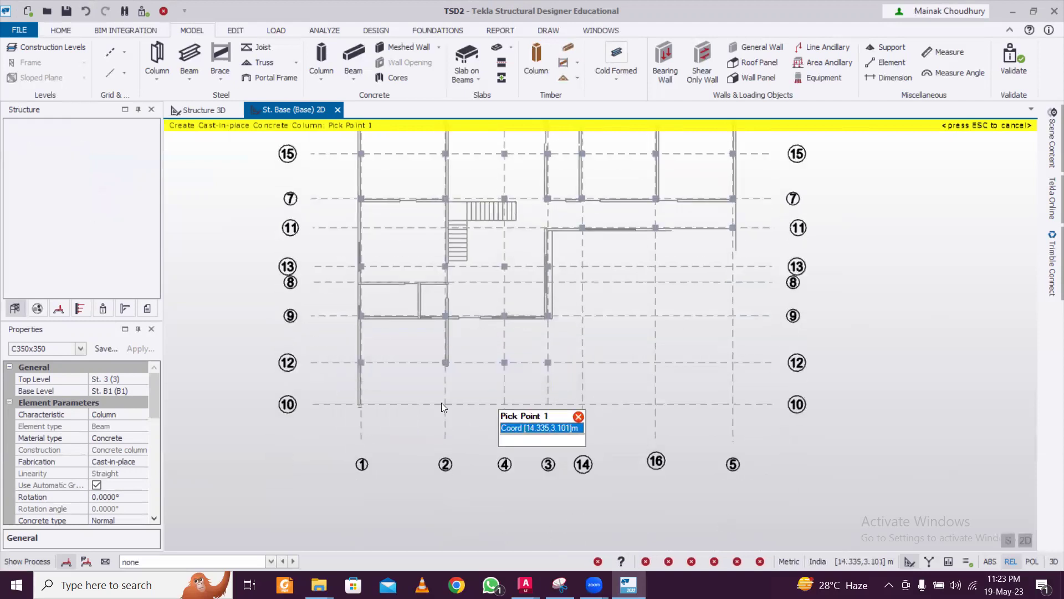
left_click_drag(346, 394, 576, 420)
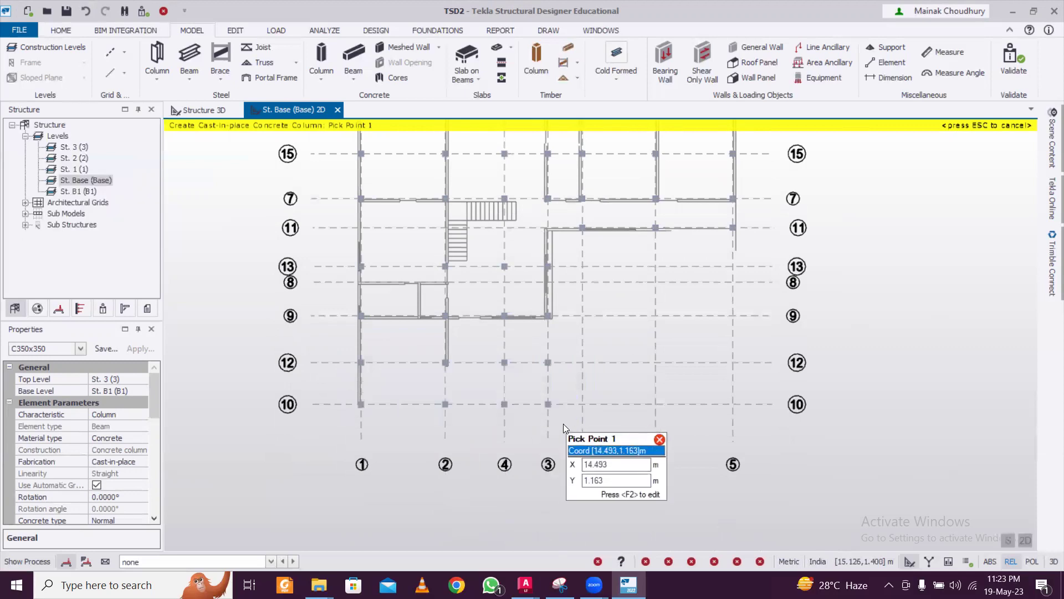
mouse_move(526, 585)
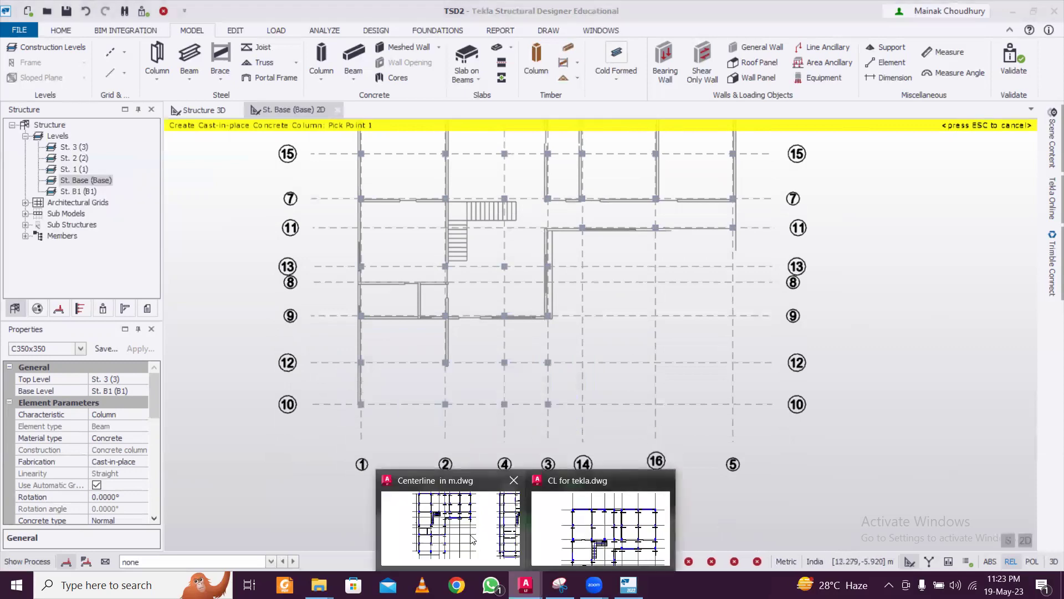
left_click(475, 535)
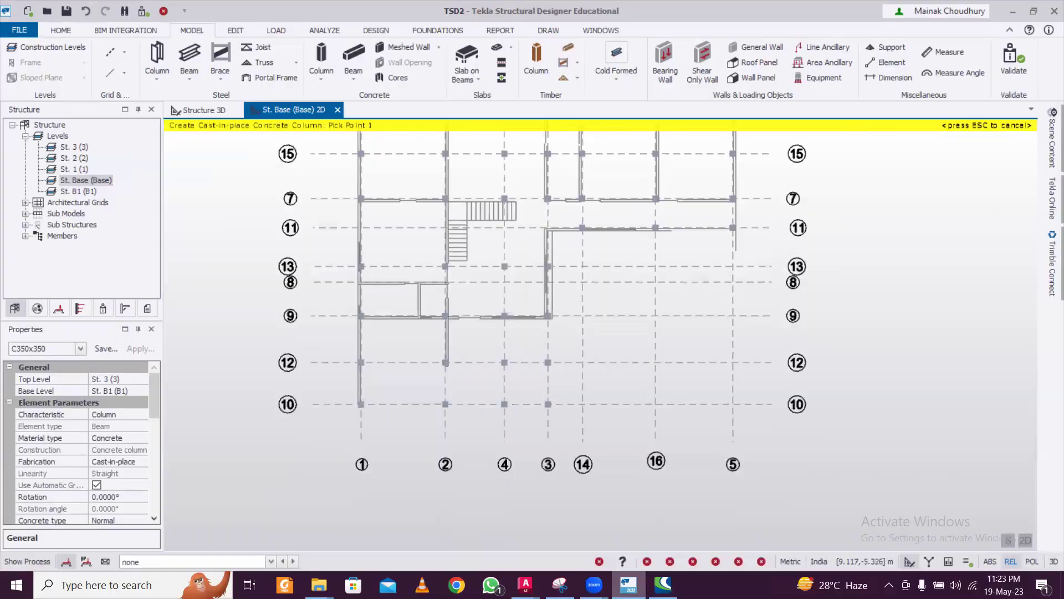
left_click(629, 585)
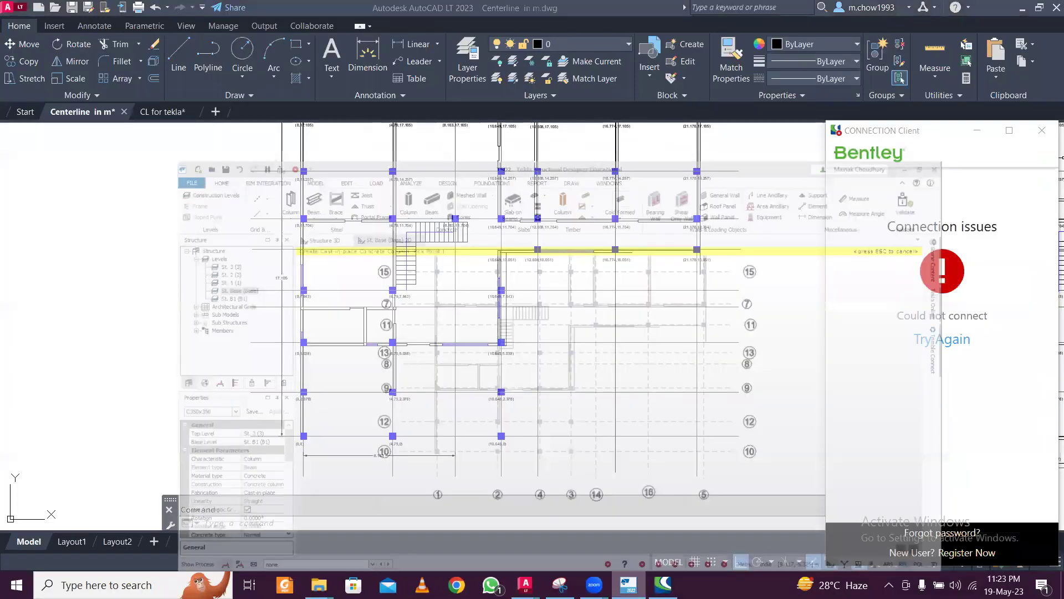
left_click(629, 585)
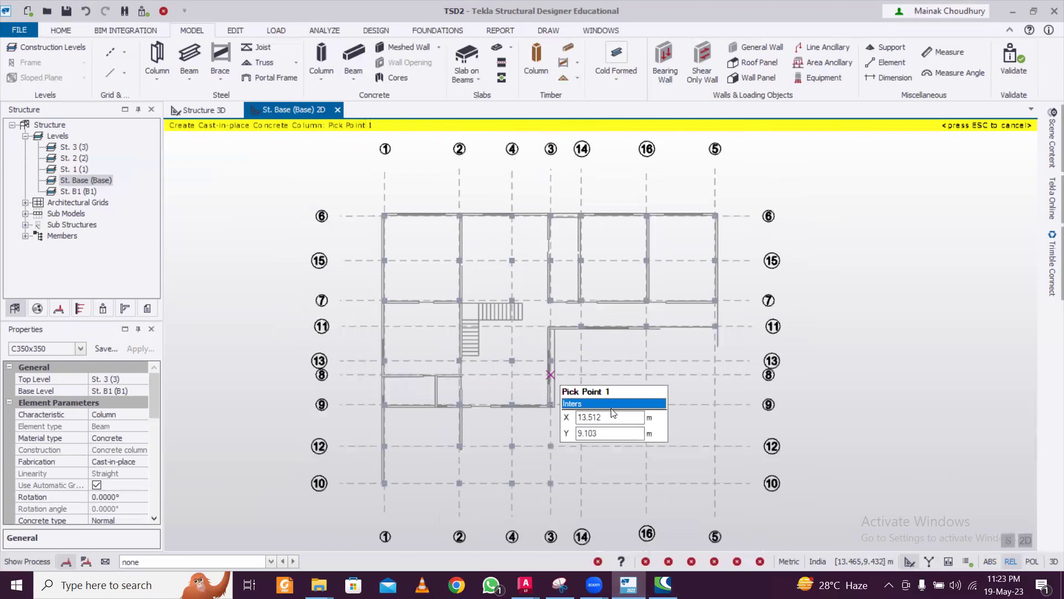
scroll(611, 409, "up", 1)
middle_click_drag(614, 405, 615, 359)
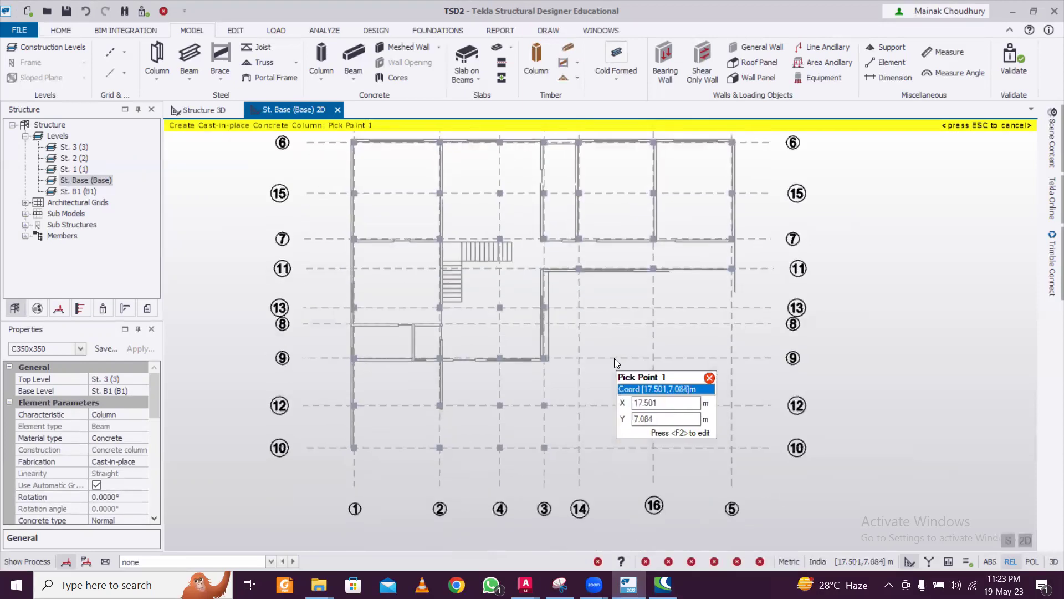
- Start the concrete Beam tool and orbit the Structure 3D view to inspect the columns
scroll(548, 293, "down", 1)
left_click(361, 54)
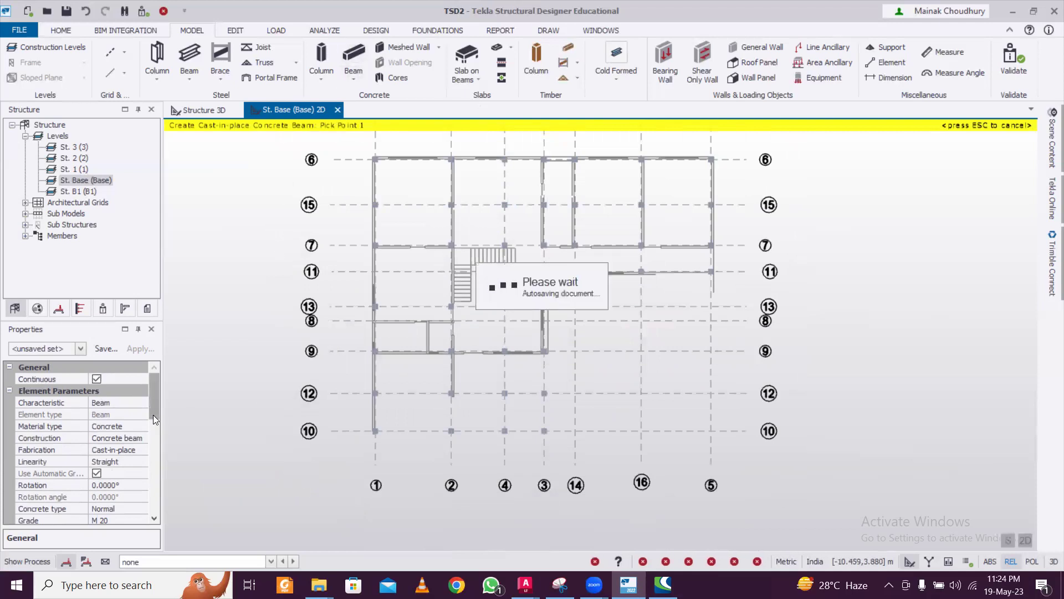
scroll(156, 416, "down", 6)
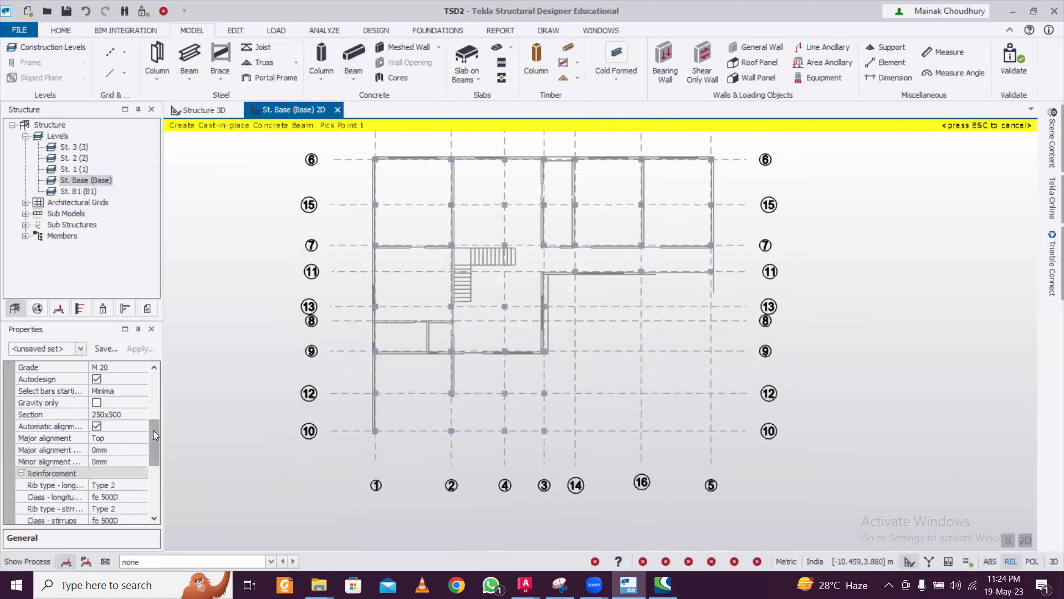
left_click(203, 109)
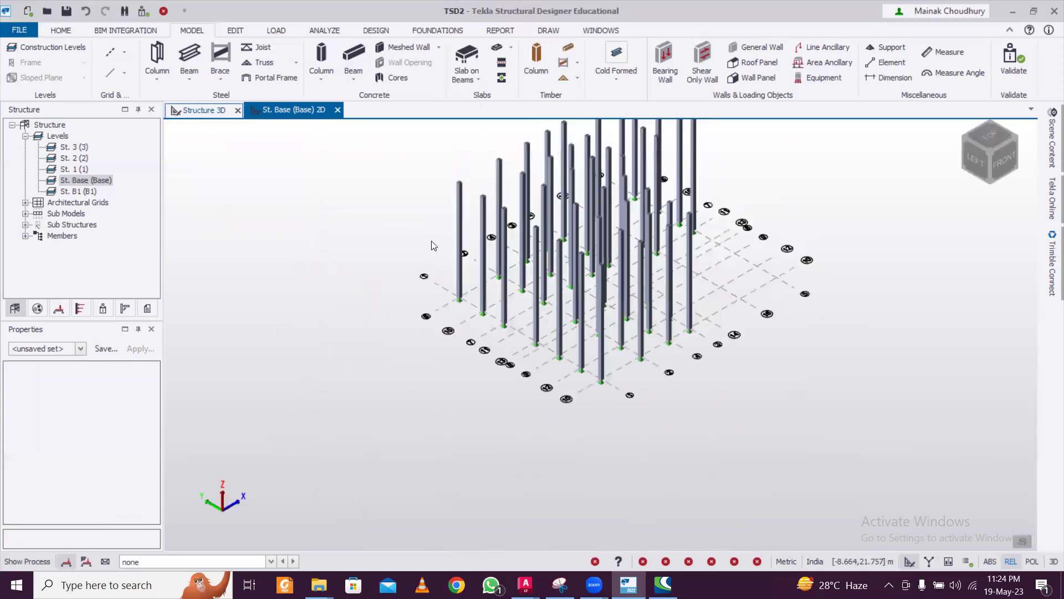
right_click_drag(861, 374, 583, 360)
- On the base plan, define a new 250x350 beam section with depth 350
left_click(291, 113)
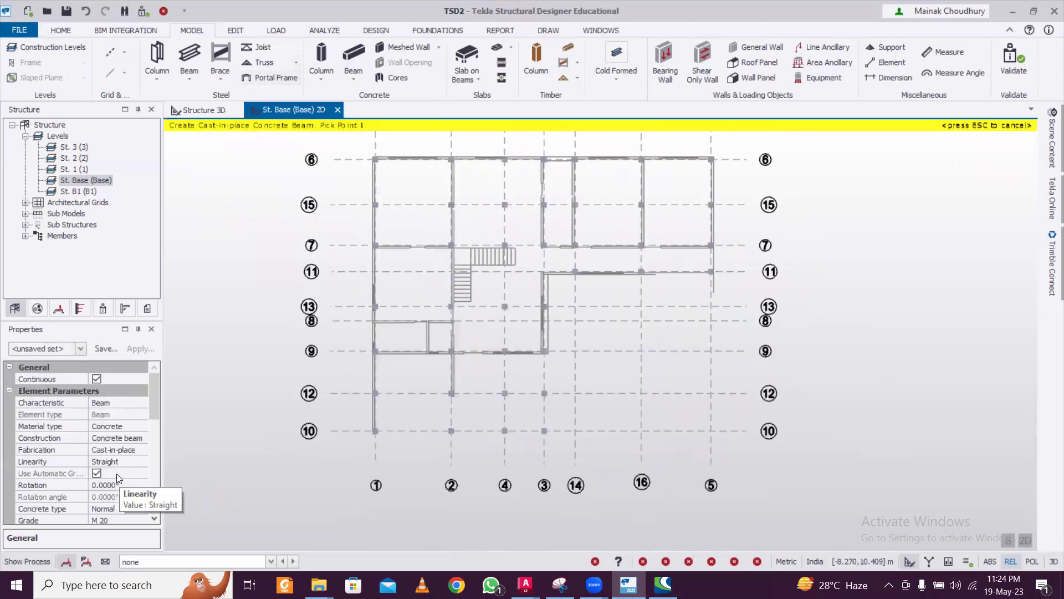
scroll(153, 422, "down", 5)
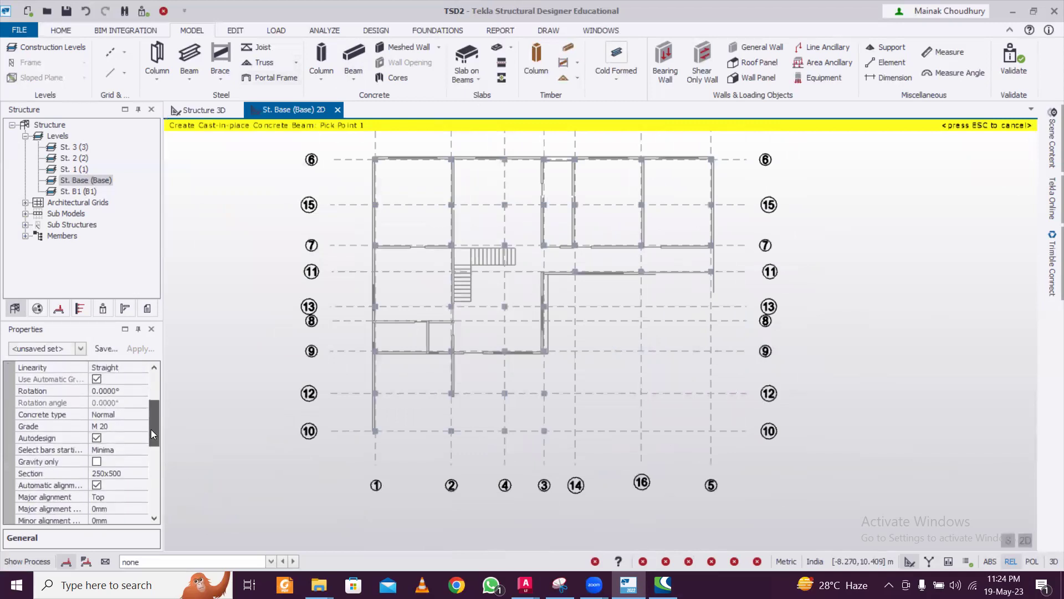
scroll(149, 442, "down", 3)
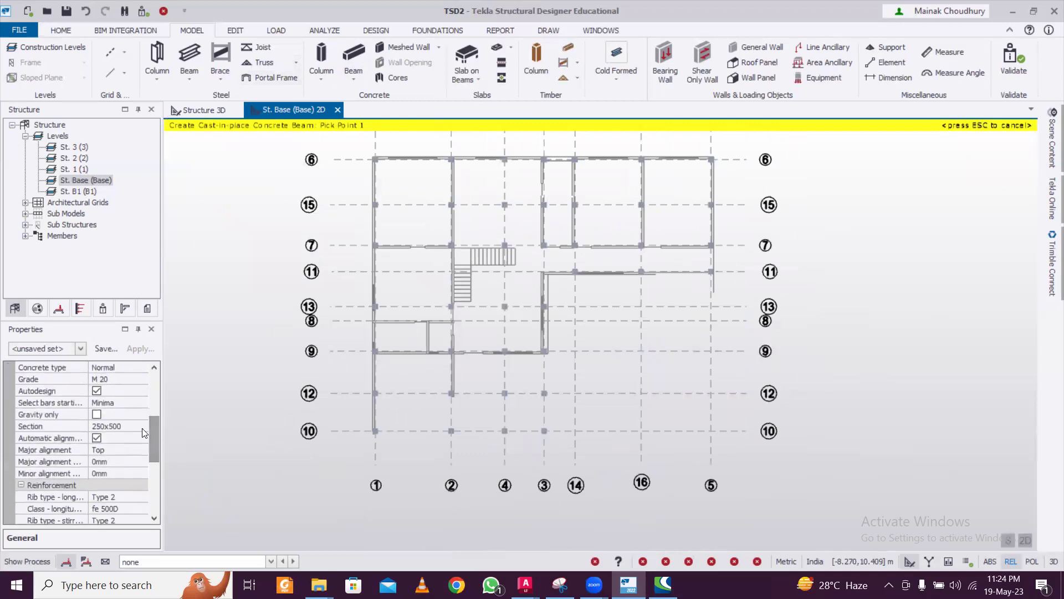
left_click(143, 427)
left_click(129, 451)
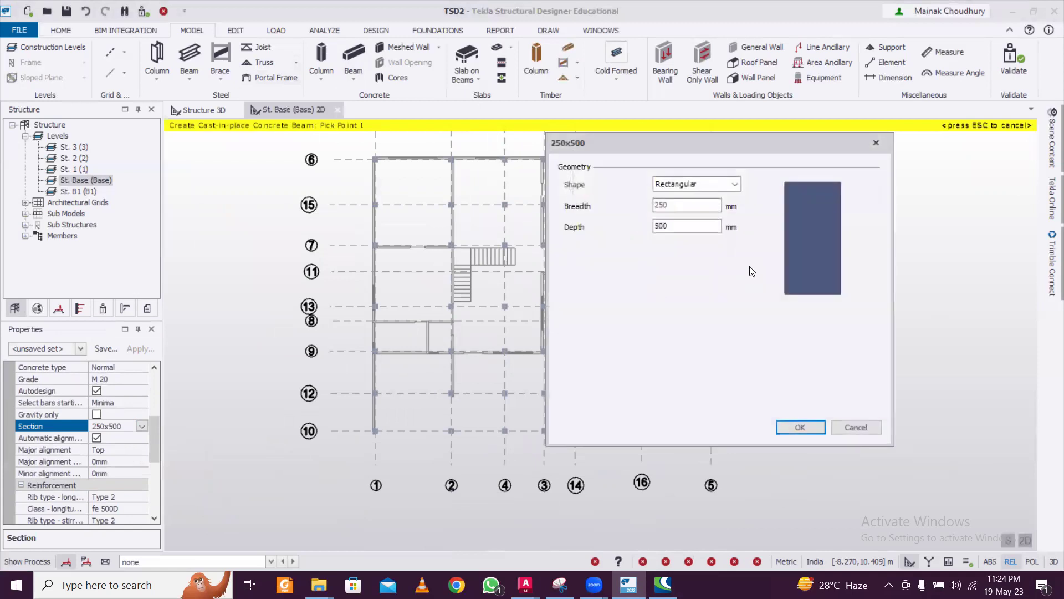
type("350")
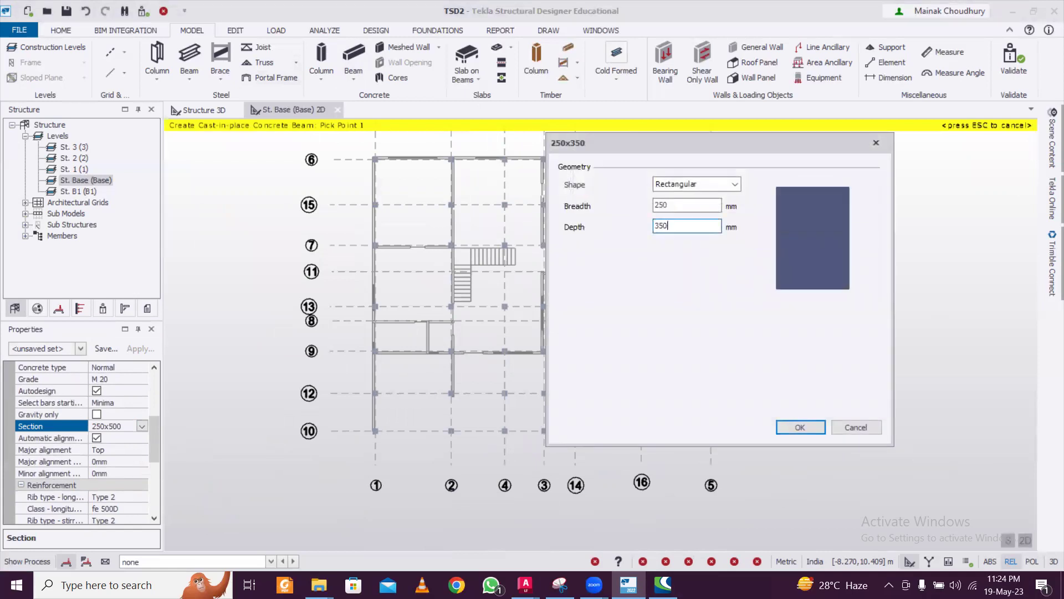
left_click(786, 424)
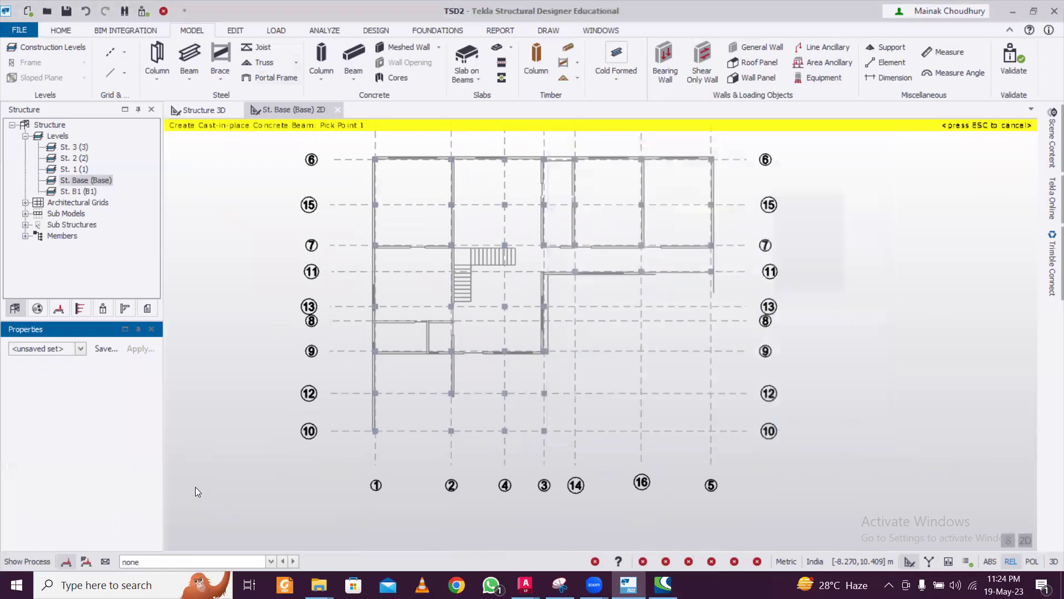
- Set the beam's longitudinal bar and stirrup classes to Fe 500
scroll(147, 397, "down", 5)
left_click_drag(153, 427, 150, 455)
left_click(138, 451)
left_click(142, 450)
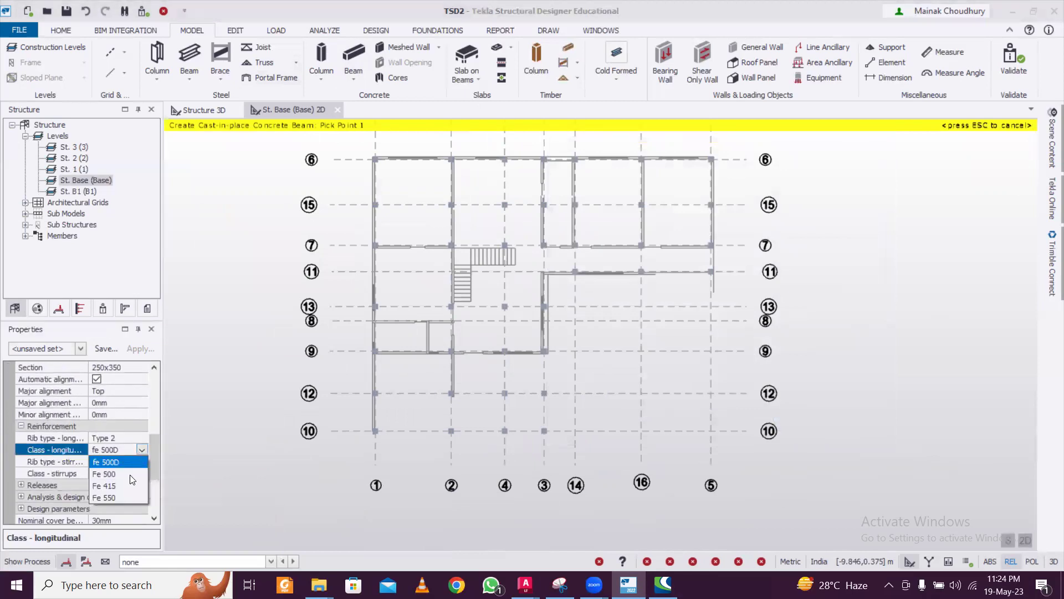
left_click(131, 474)
left_click(142, 473)
left_click(142, 473)
left_click(139, 484)
- Save these beam settings as property set PB 250x350
left_click_drag(151, 472, 154, 405)
scroll(151, 486, "down", 1)
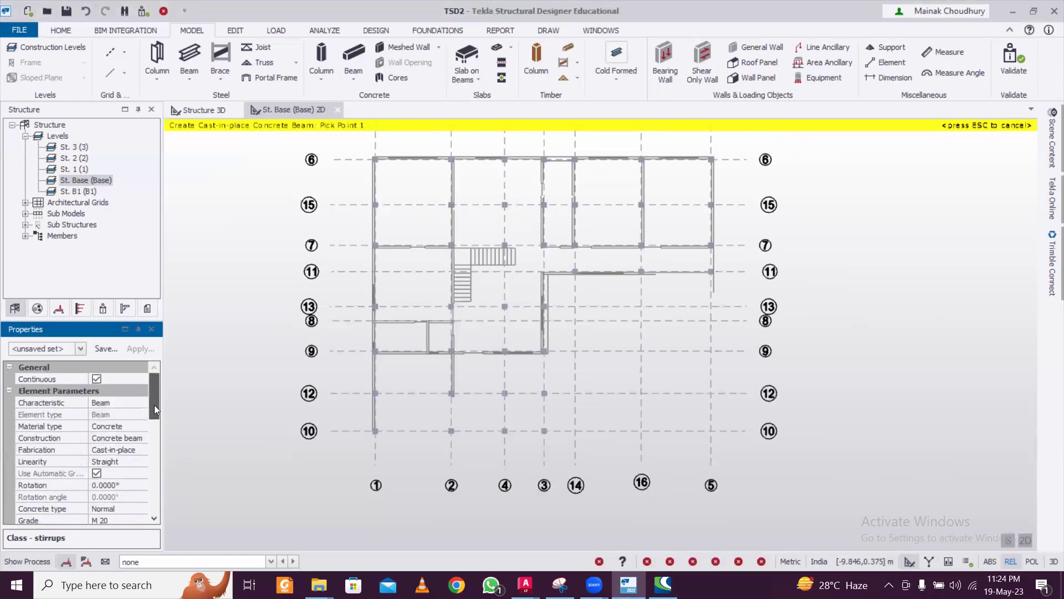
left_click(106, 349)
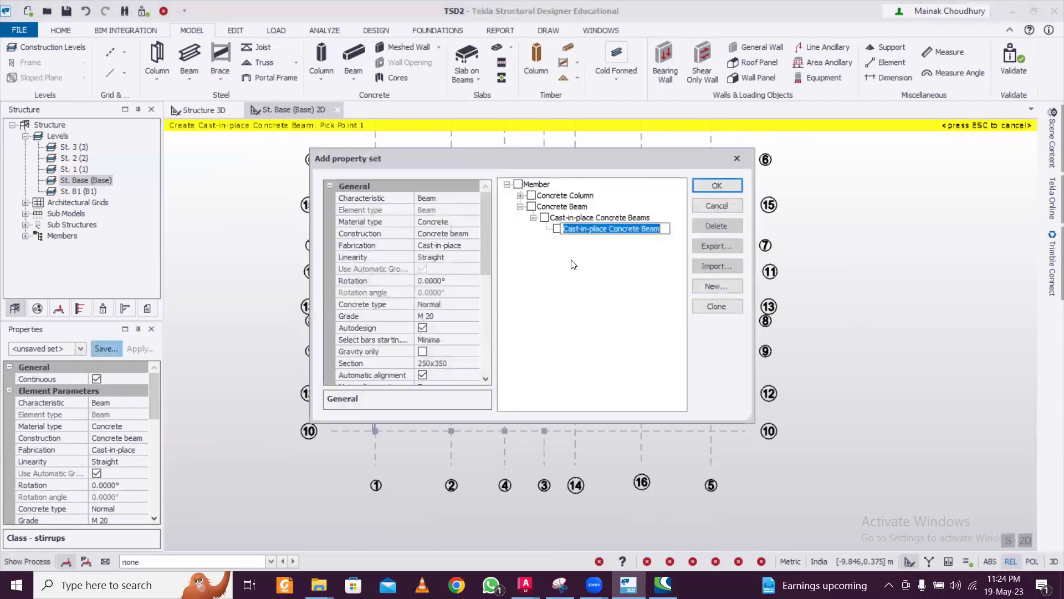
type("PB 250x3")
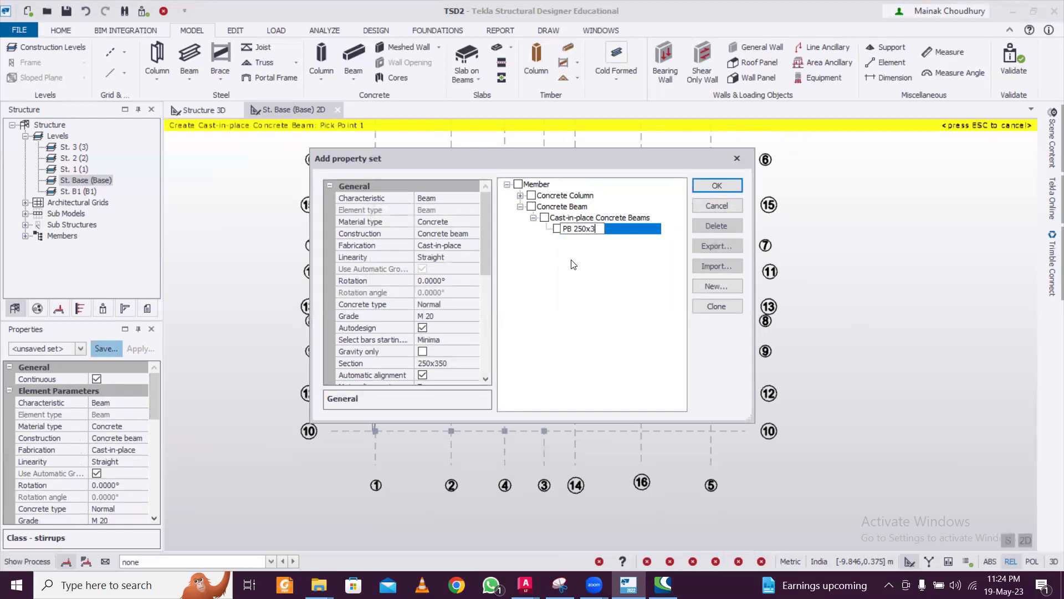
left_click(717, 185)
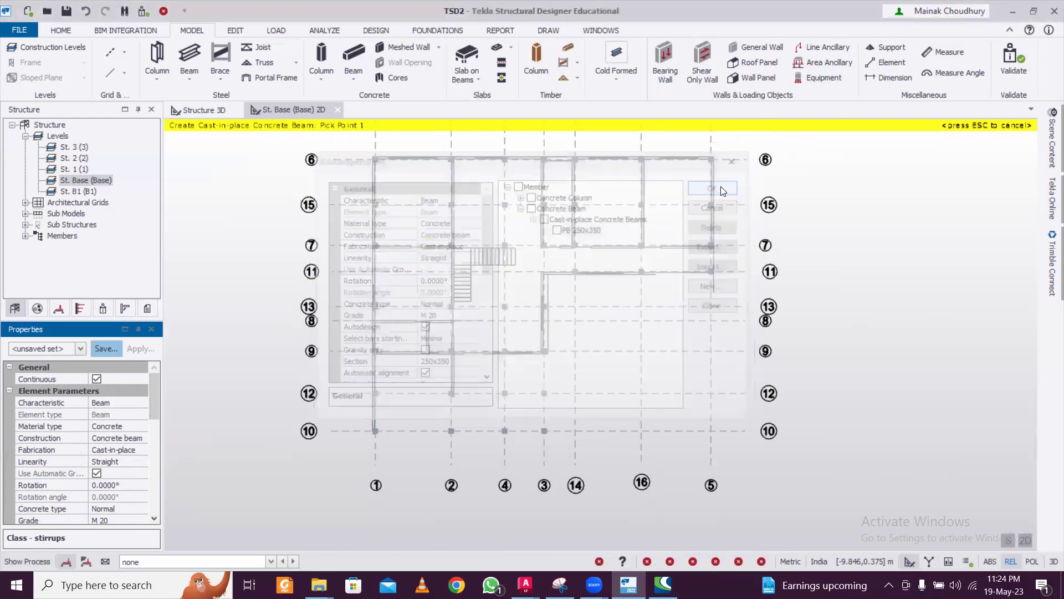
- Apply PB 250x350 and window the whole grid to create beams, then view in 3D
left_click(80, 348)
left_click(97, 151)
left_click_drag(349, 145, 732, 448)
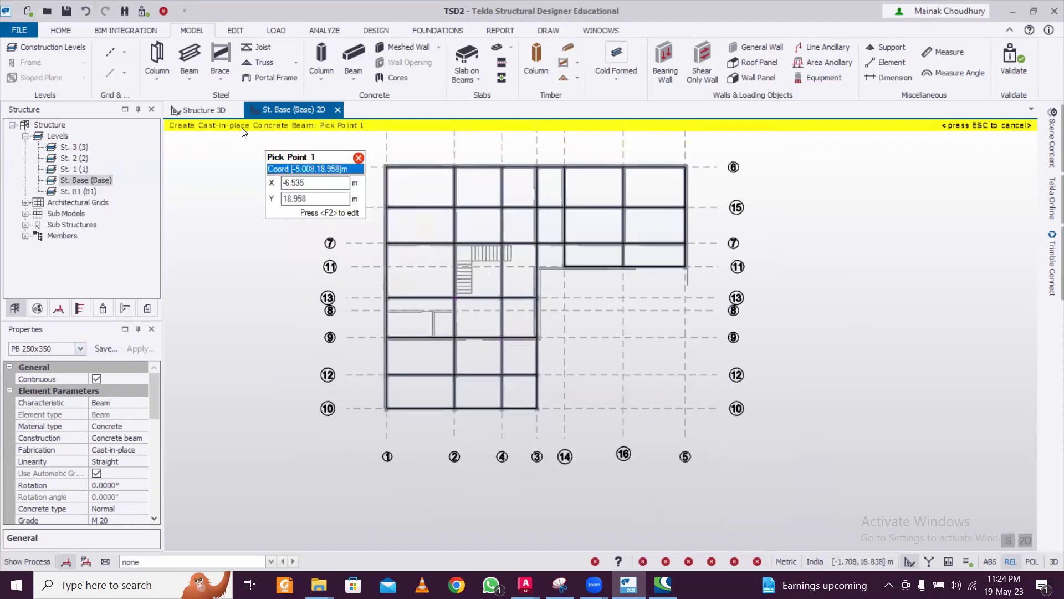
left_click(217, 111)
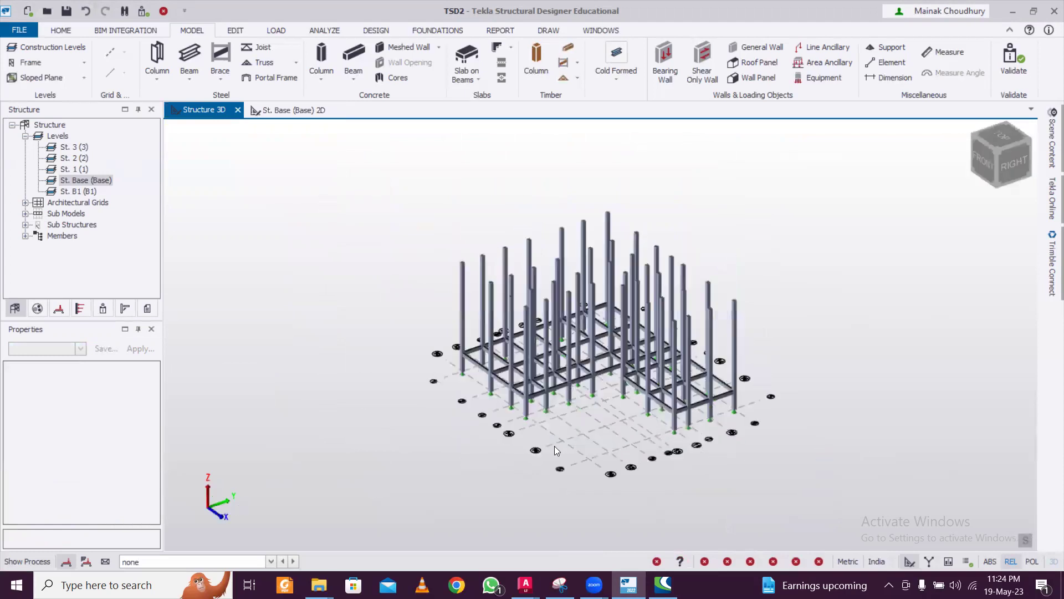
- Turn the model and window-select the 19 base supports
scroll(686, 425, "up", 3)
scroll(686, 424, "down", 1)
right_click_drag(748, 426, 542, 381)
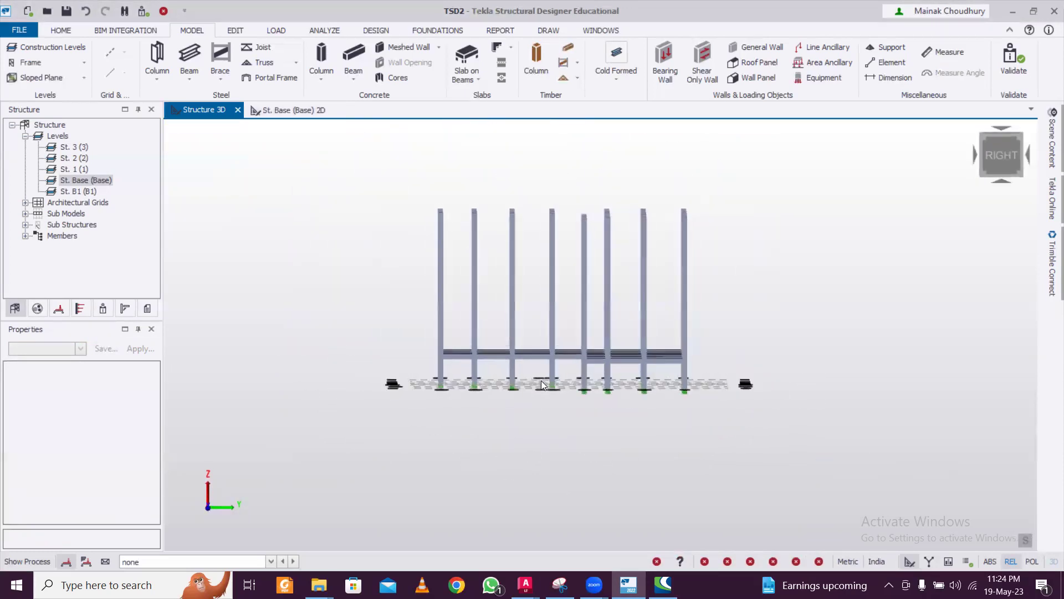
scroll(546, 387, "up", 2)
left_click_drag(829, 433, 309, 387)
left_click_drag(808, 436, 314, 391)
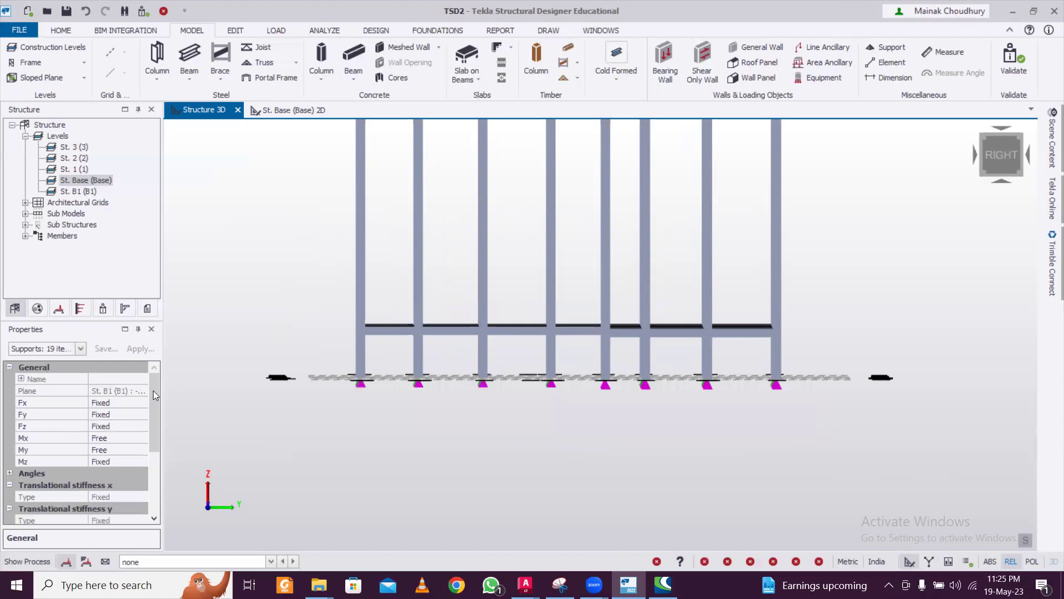
- Set the selected supports' My, Mz and Mx restraints to Fixed
left_click(117, 449)
left_click(142, 450)
left_click(126, 461)
left_click(141, 462)
left_click(142, 461)
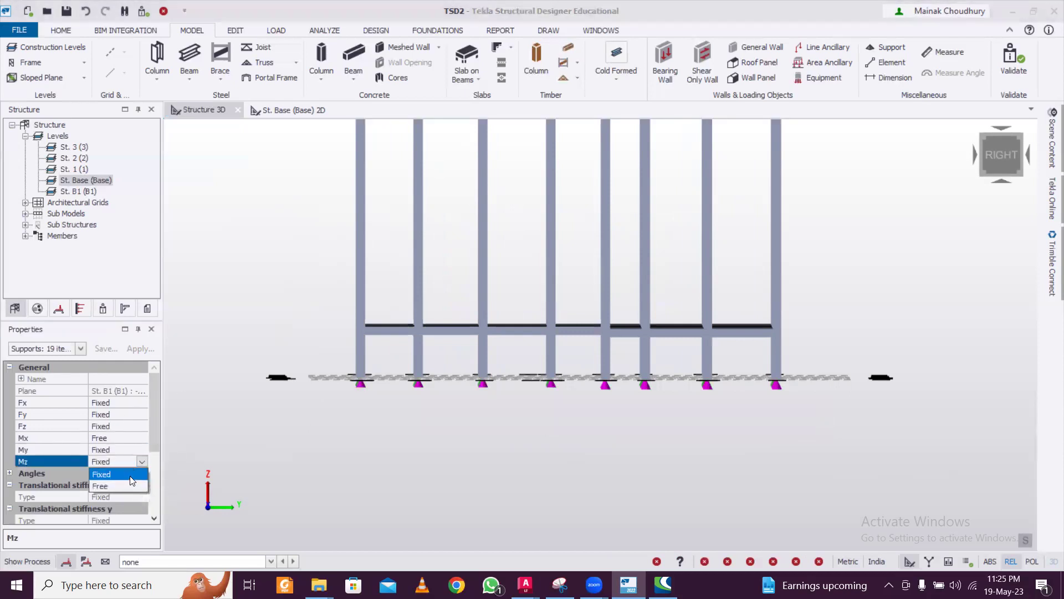
left_click(130, 474)
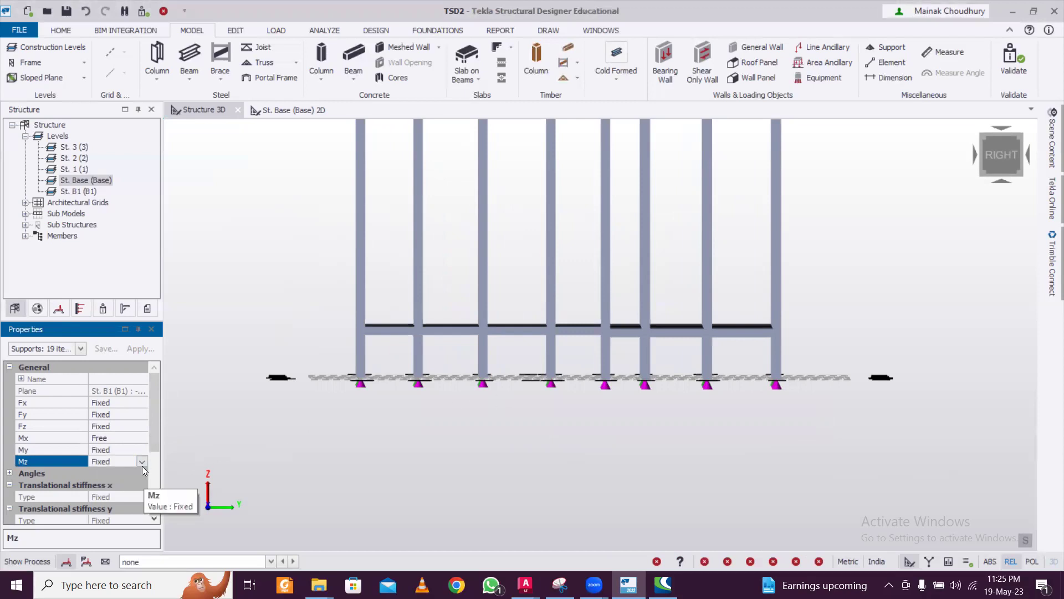
left_click(119, 438)
left_click(142, 438)
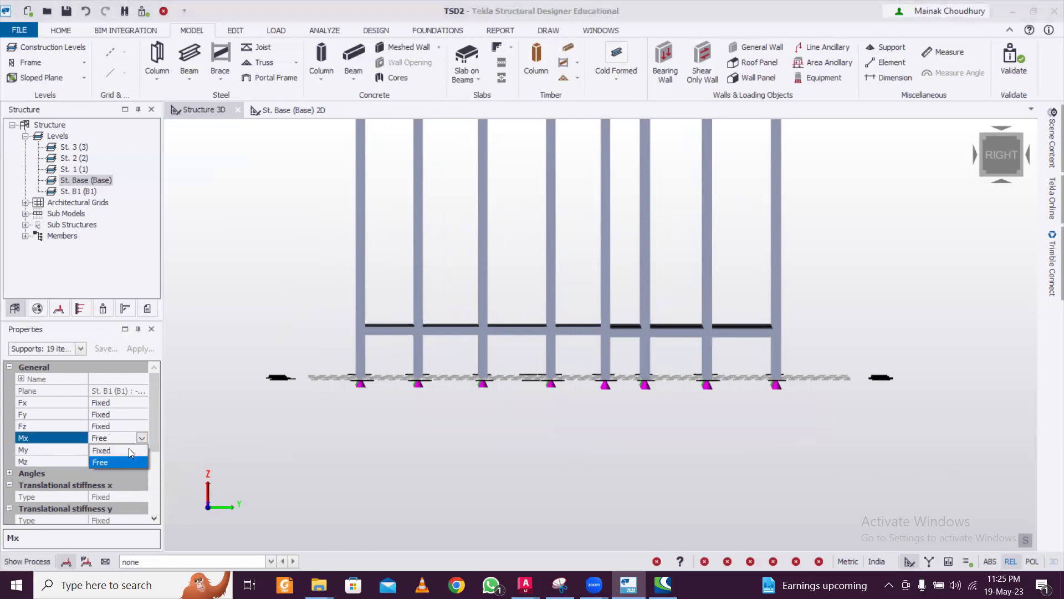
left_click(128, 449)
- Extend the selection to all 21 column-base supports
middle_click_drag(338, 429, 827, 441)
left_click_drag(399, 420, 159, 395)
middle_click_drag(158, 395, 233, 407)
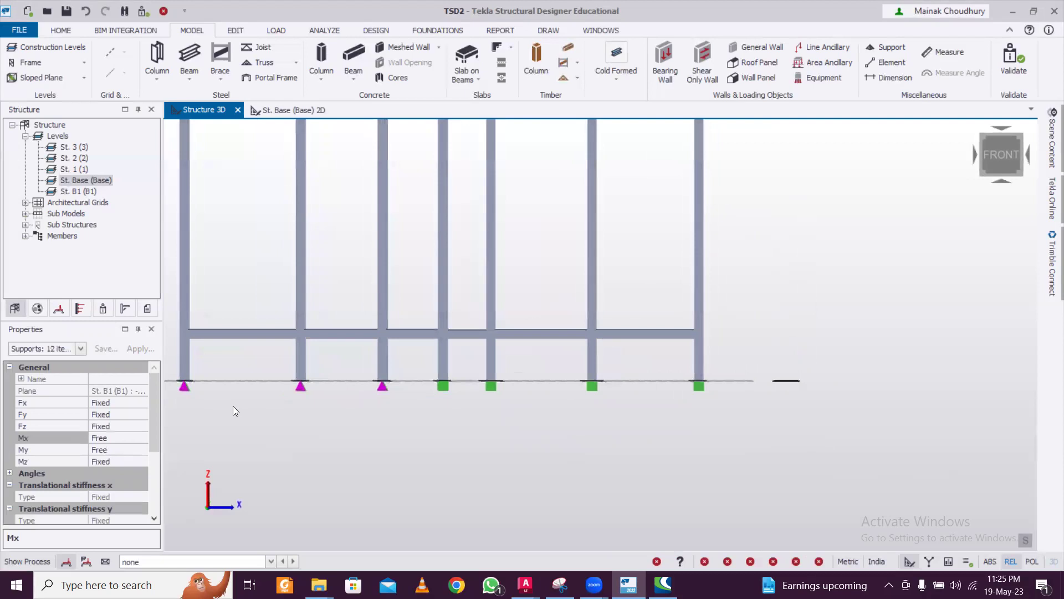
left_click_drag(216, 398, 160, 387)
middle_click_drag(266, 412, 310, 424)
- Fix Mx and My on all 21 supports, then clear the selection
left_click(139, 439)
left_click(143, 439)
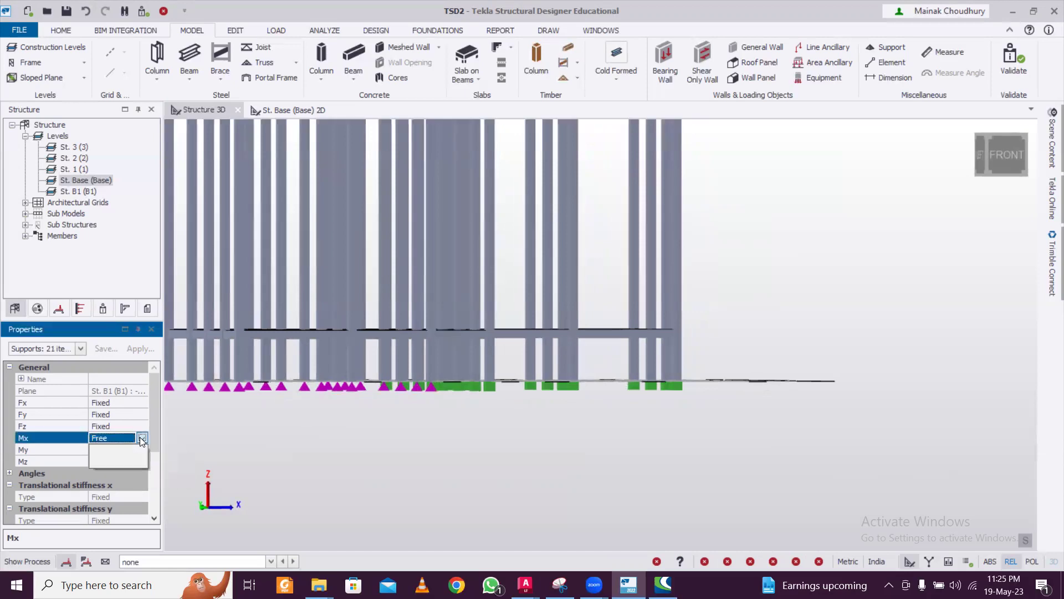
left_click(128, 449)
left_click(141, 451)
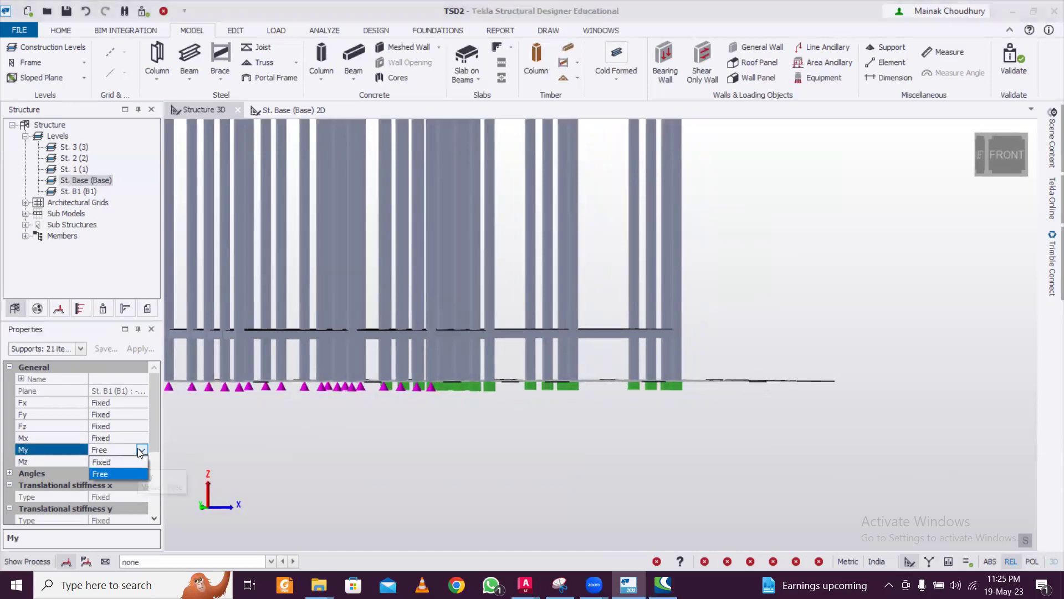
left_click(129, 461)
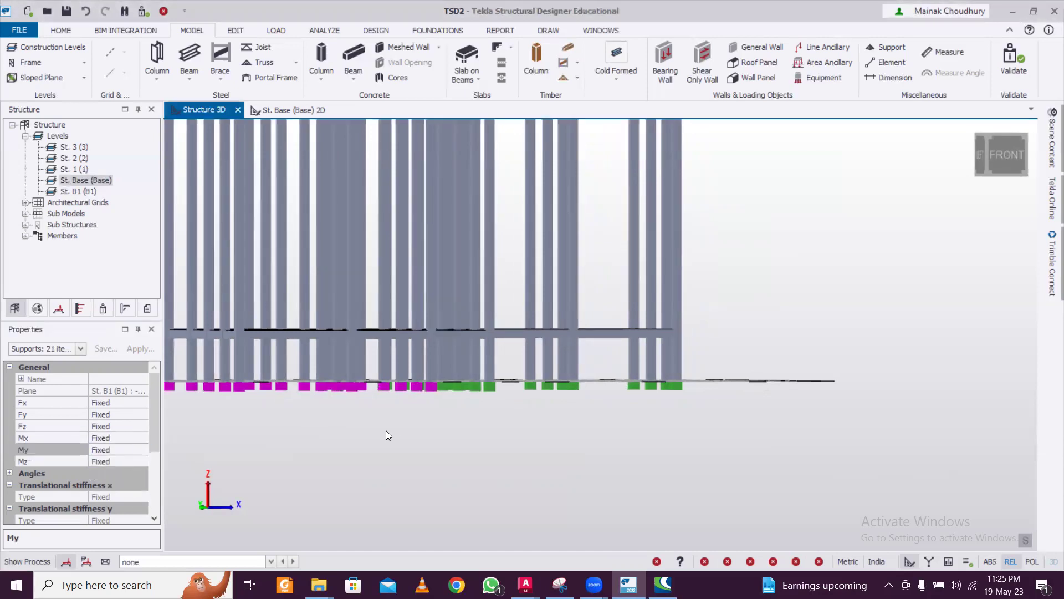
right_click_drag(386, 430, 337, 432)
left_click(263, 421)
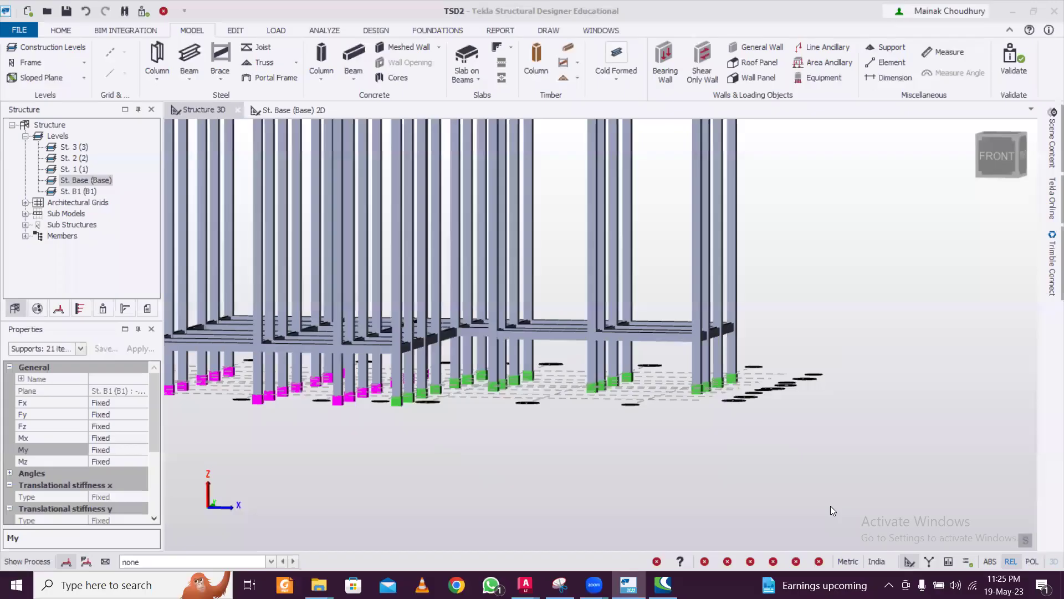
right_click_drag(662, 397, 706, 411)
scroll(792, 402, "down", 3)
key("Escape")
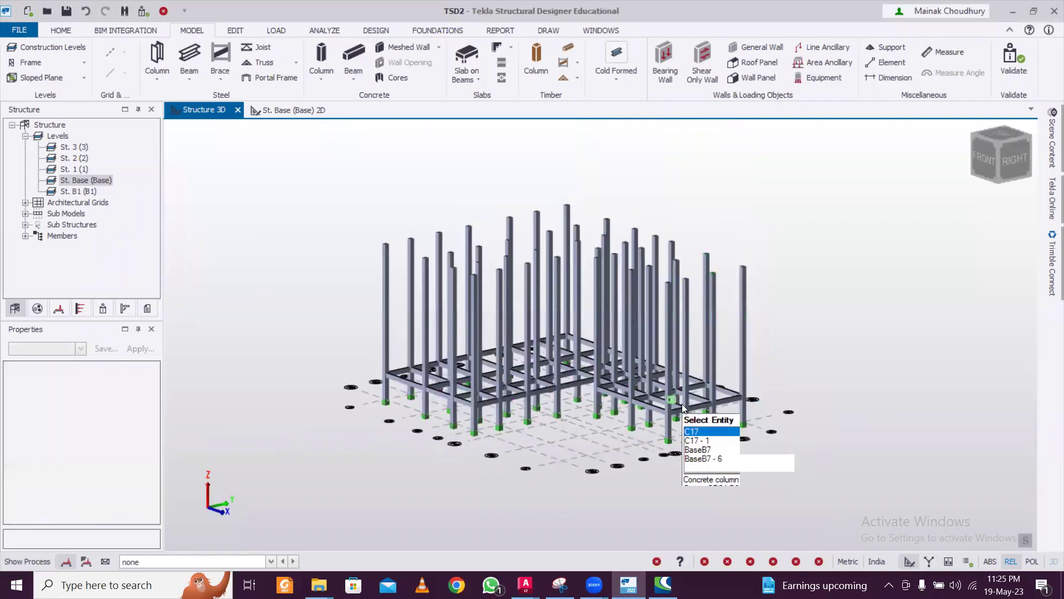
- Set construction level 1's source to Base
left_click(66, 47)
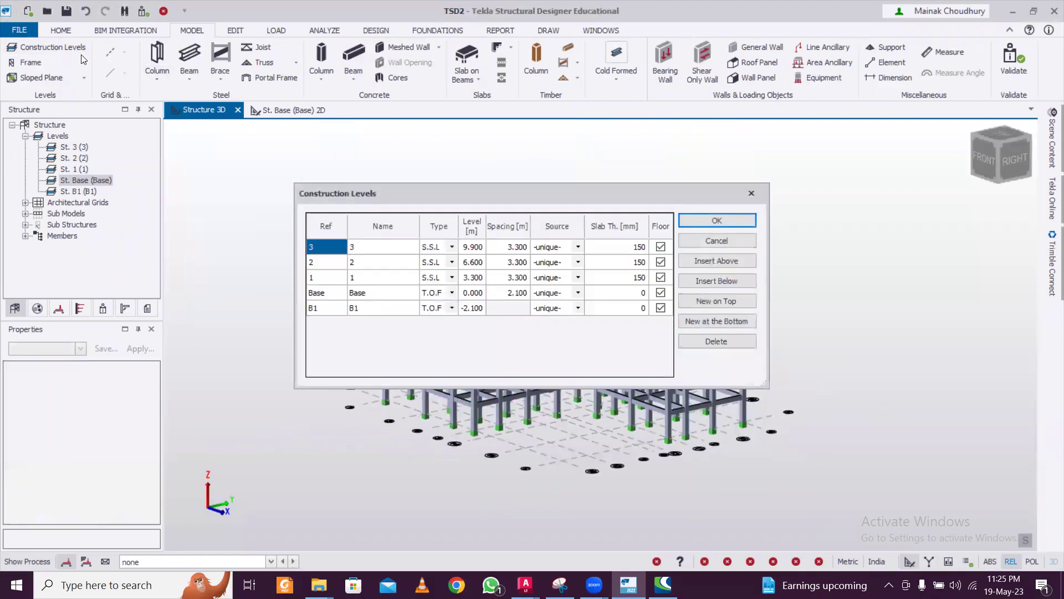
left_click(578, 279)
left_click(568, 319)
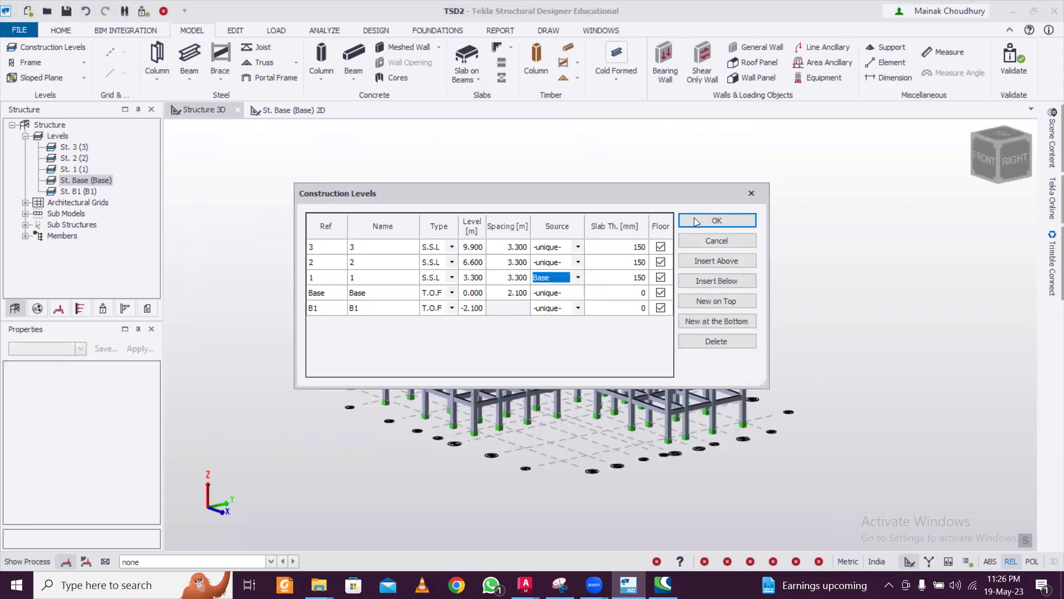
left_click(702, 221)
- Open the St. 1 (1) level 1 plan
mouse_move(788, 334)
middle_mouse_down()
mouse_move(690, 328)
mouse_move(796, 345)
middle_mouse_up()
scroll(796, 345, "up", 3)
double_click(77, 169)
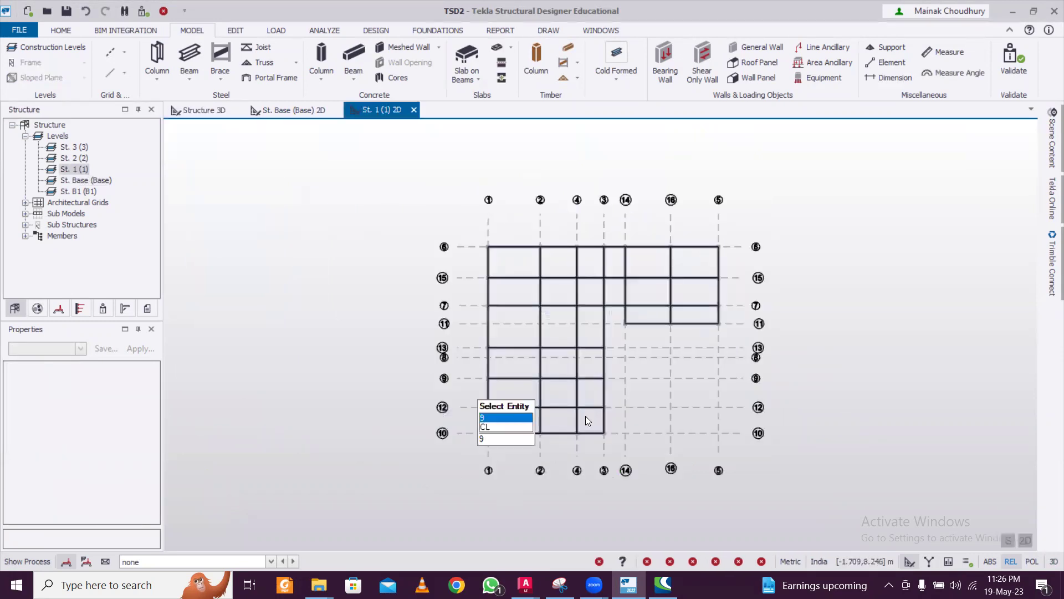
- Place slabs on beams in the level 1 bays between grids 6 and 11, skipping stair bays
left_click(467, 61)
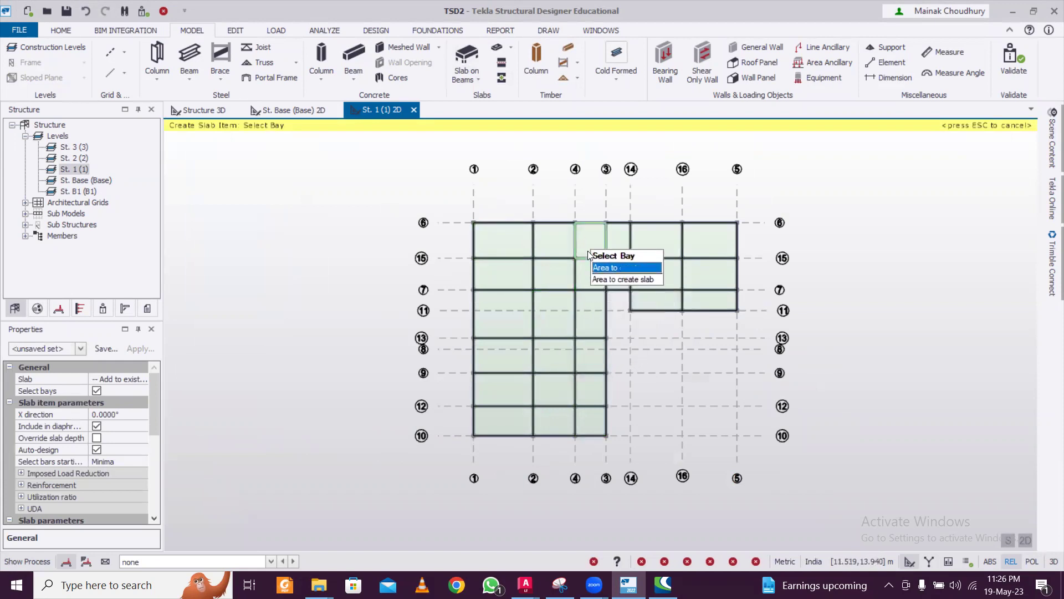
left_click(509, 244)
left_click(556, 244)
left_click(504, 322)
left_click(594, 311)
left_click(619, 279)
left_click(616, 235)
left_click(670, 245)
left_click(664, 277)
left_click(677, 297)
left_click(707, 301)
left_click(706, 276)
left_click(711, 243)
- Slab the nine bays between grids 13 and 10, then bring the Centerline in m drawing forward
left_click(503, 357)
left_click(555, 358)
left_click(587, 359)
left_click(589, 384)
left_click(554, 388)
left_click(514, 389)
left_click(521, 427)
left_click(551, 423)
left_click(592, 426)
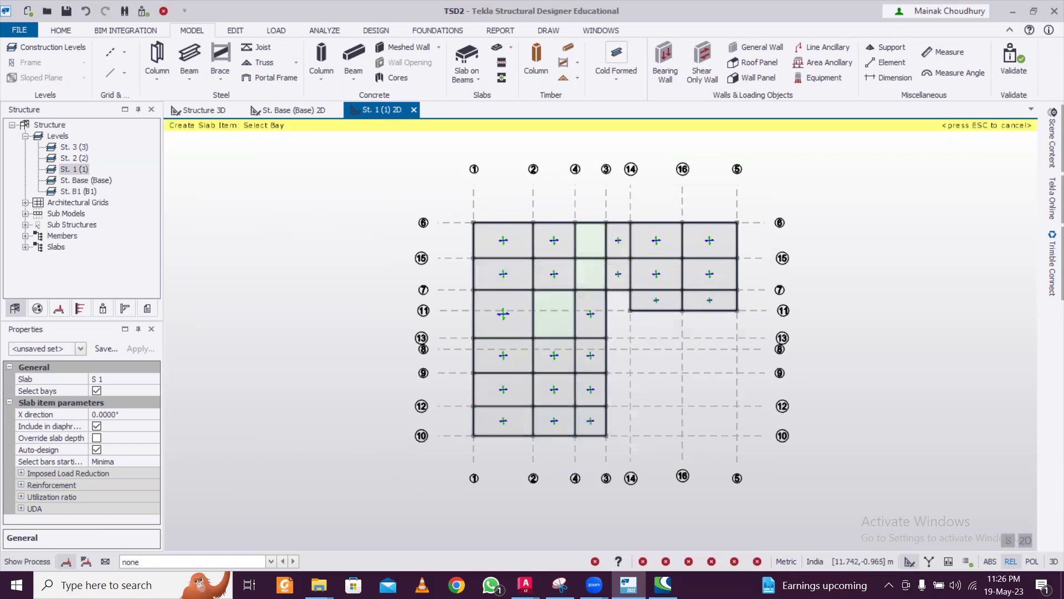
mouse_move(526, 584)
left_click(474, 539)
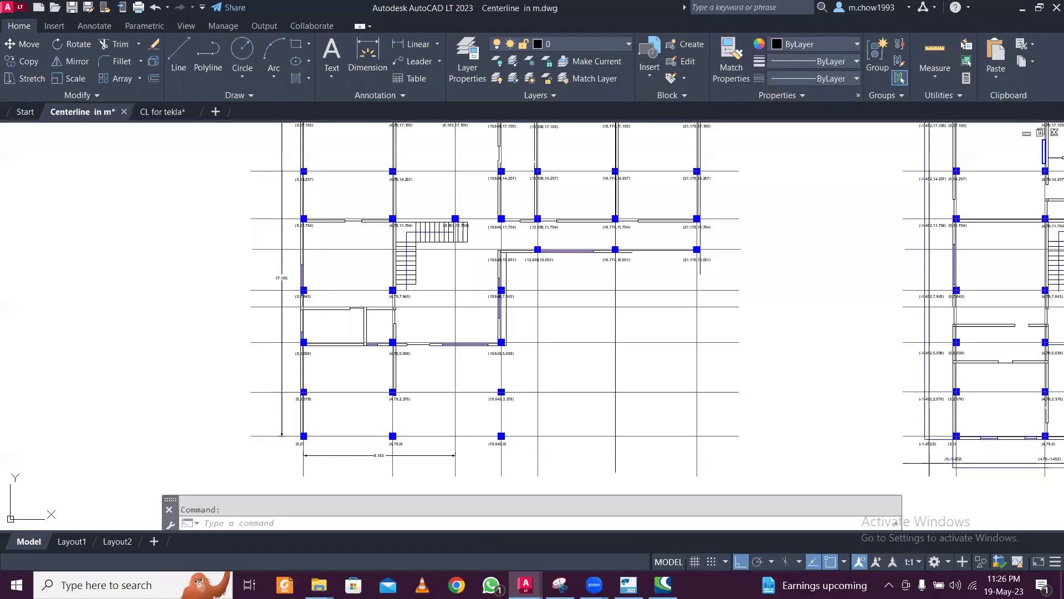
- Pan and zoom out to view the PL and GF. SLAB plans, then return to Tekla
middle_click_drag(439, 252, 418, 307)
scroll(365, 329, "down", 1)
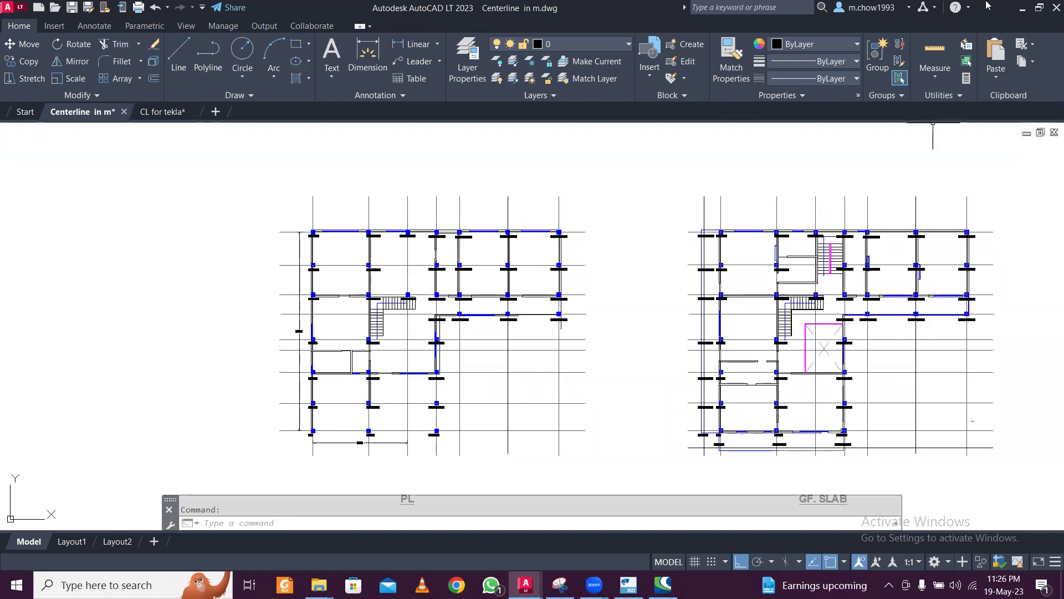
left_click(1021, 8)
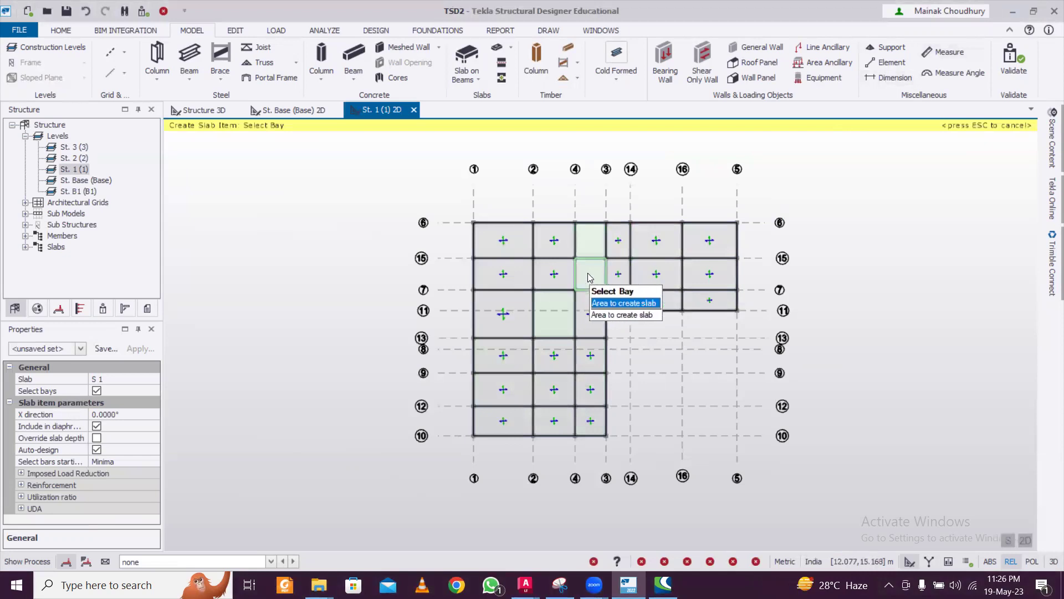
- Add a slab in bay 4-3 / 6-15 on level 1
left_click(605, 271)
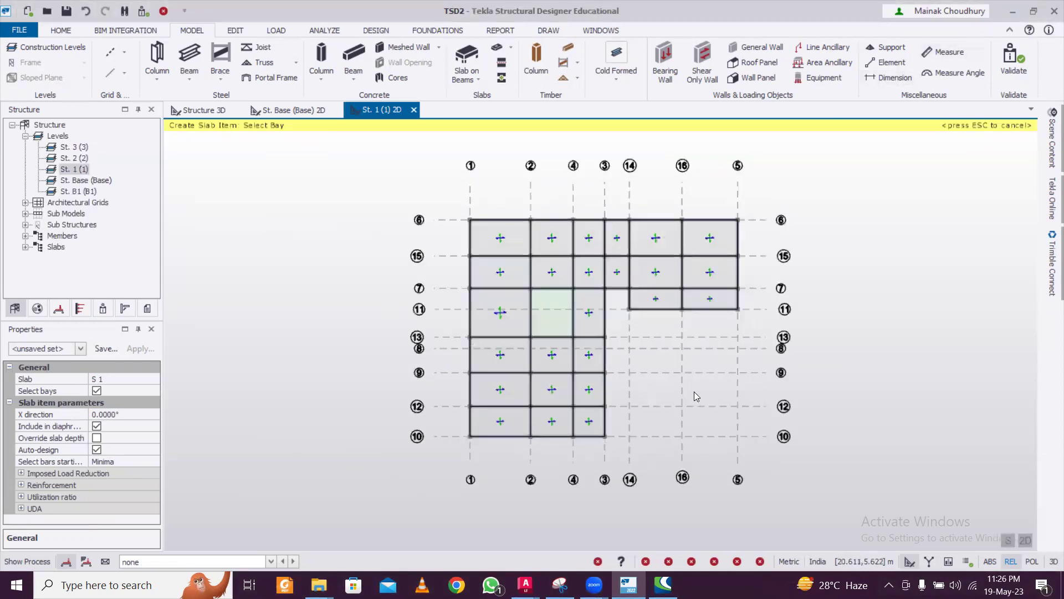
scroll(630, 309, "up", 5)
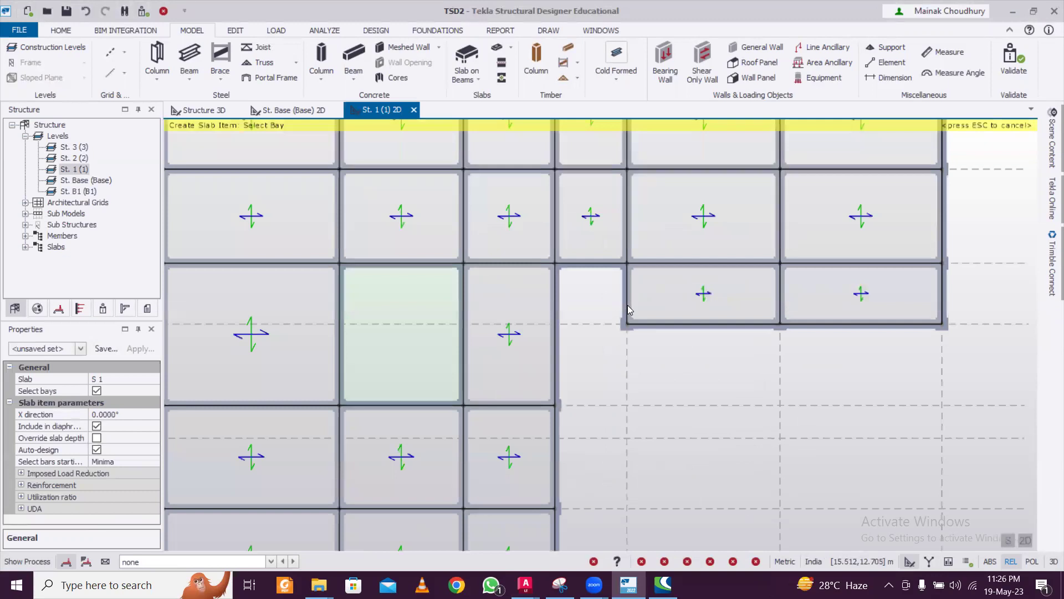
scroll(630, 310, "up", 1)
scroll(630, 310, "up", 2)
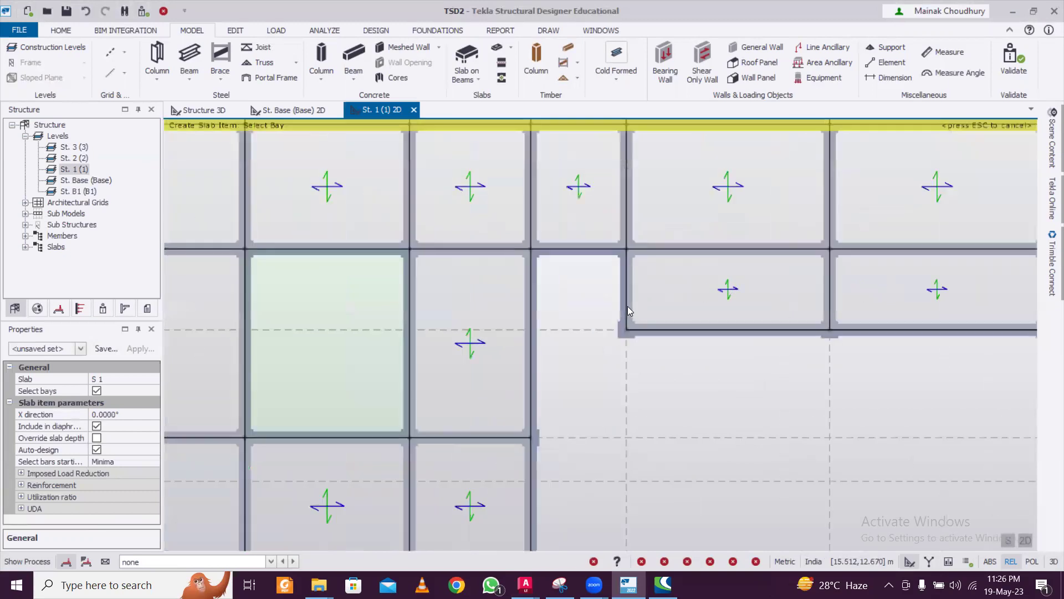
scroll(615, 325, "down", 2)
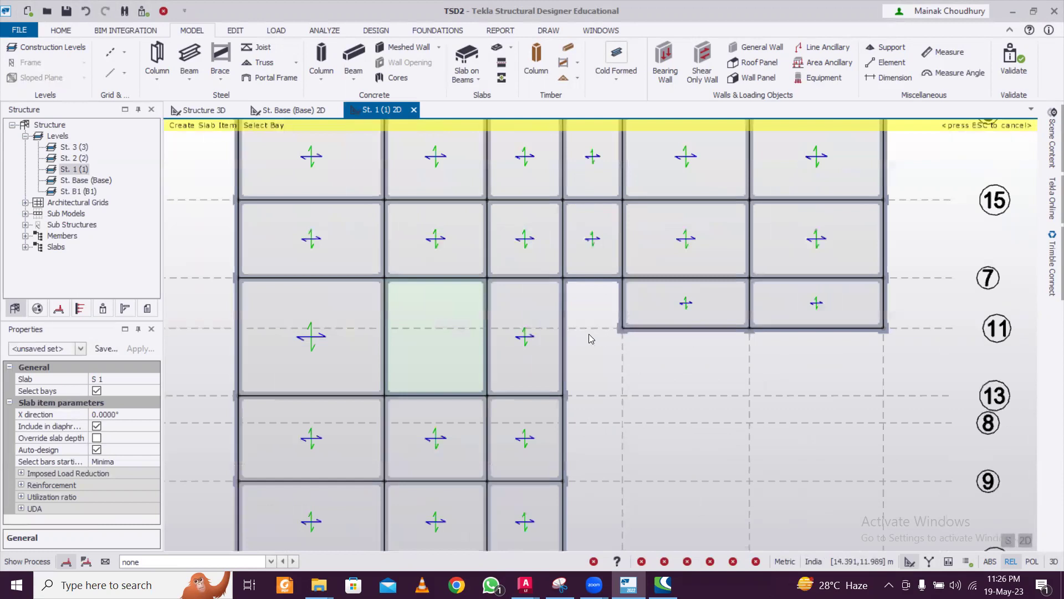
scroll(590, 338, "down", 1)
scroll(606, 340, "up", 2)
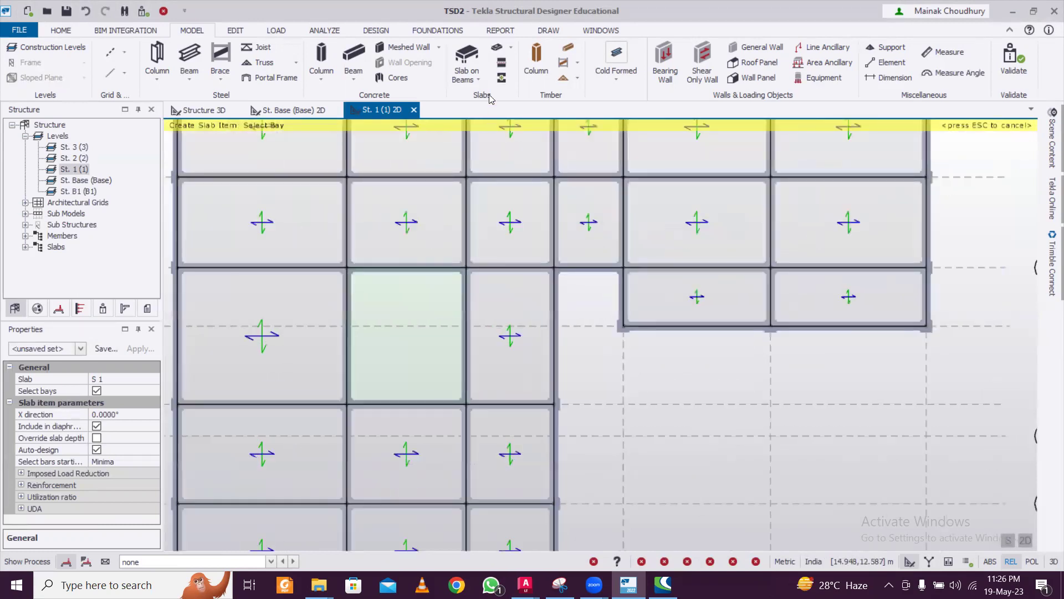
- Place a concrete beam between the two beam intersections beside the core
left_click(354, 56)
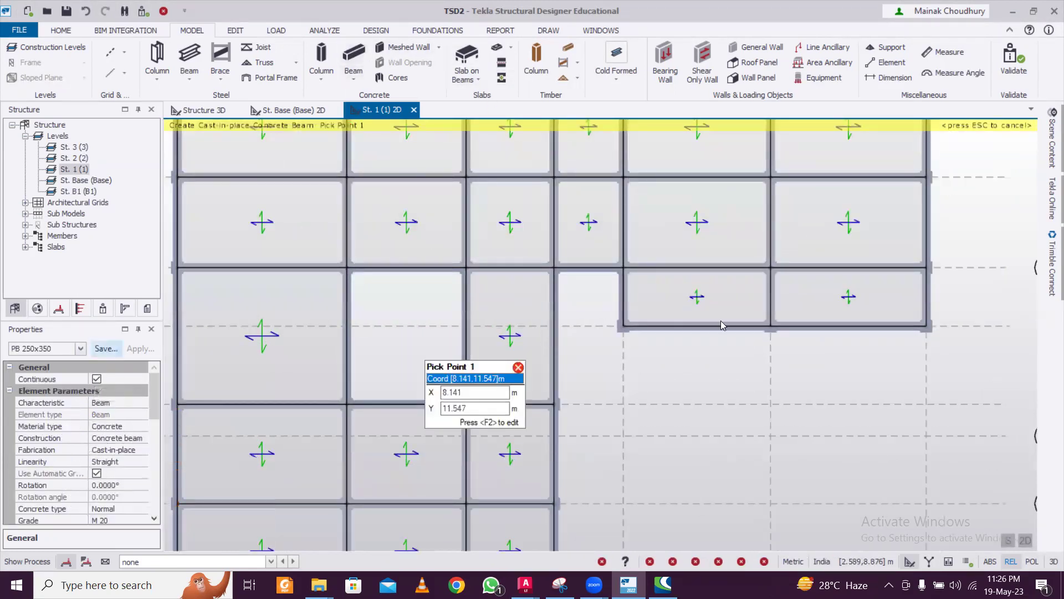
left_click(623, 326)
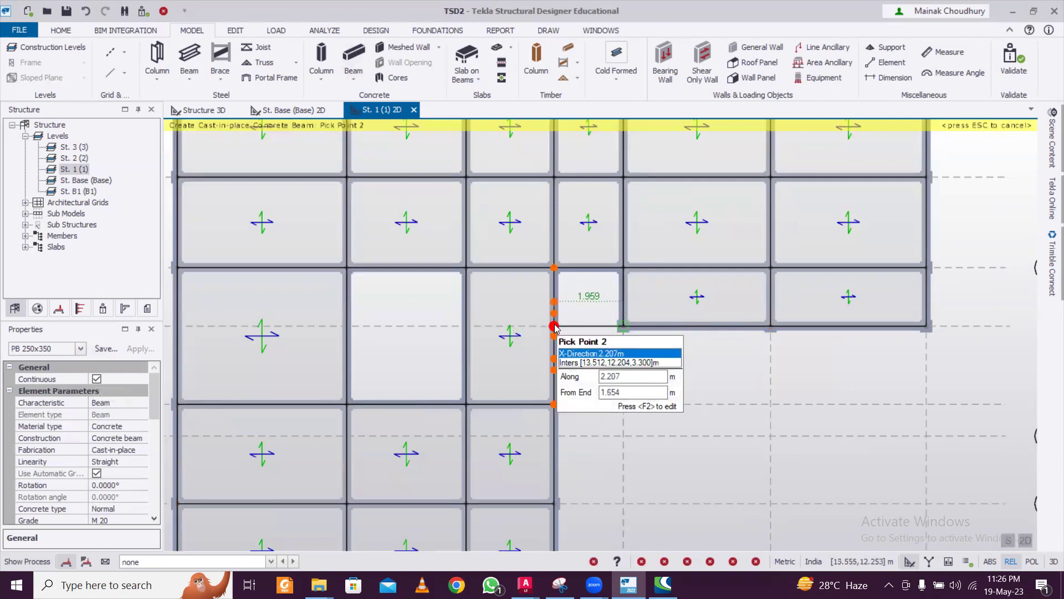
left_click(555, 327)
key("Escape")
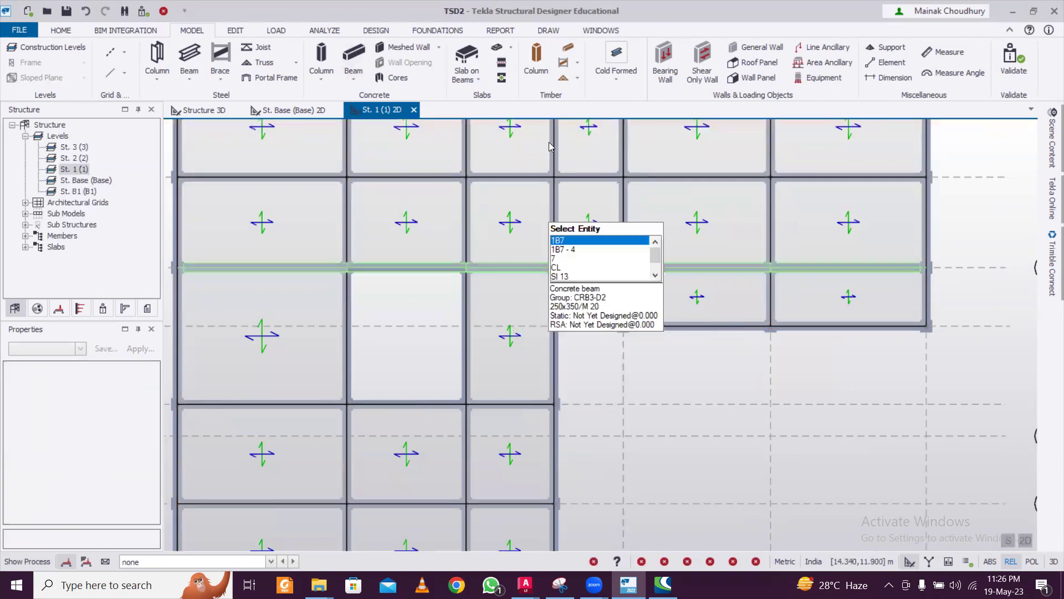
- Create a slab on beams in the small bay beside the core
left_click(464, 56)
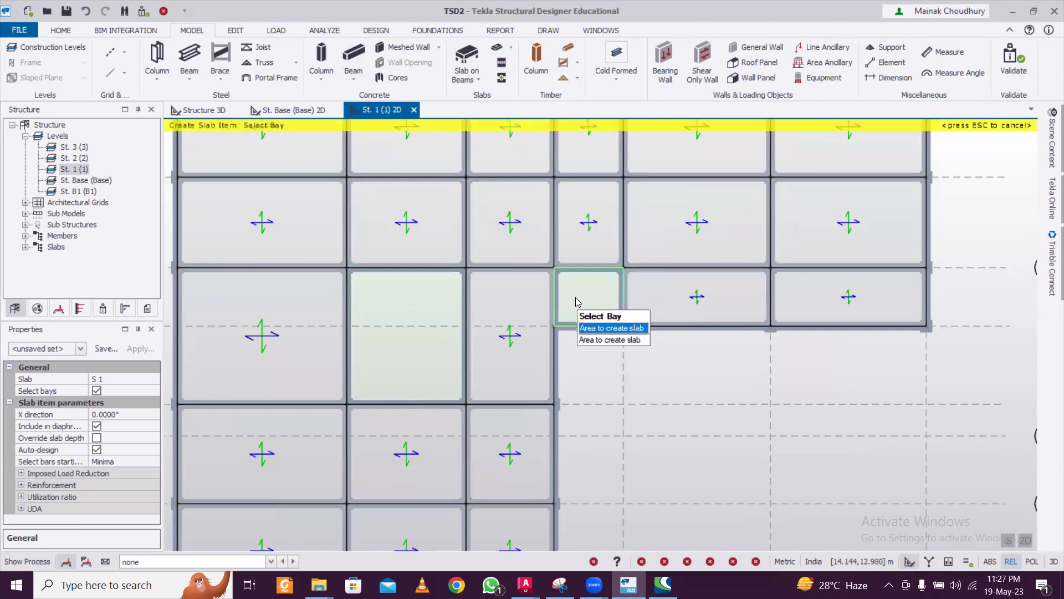
left_click(575, 297)
scroll(549, 338, "down", 2)
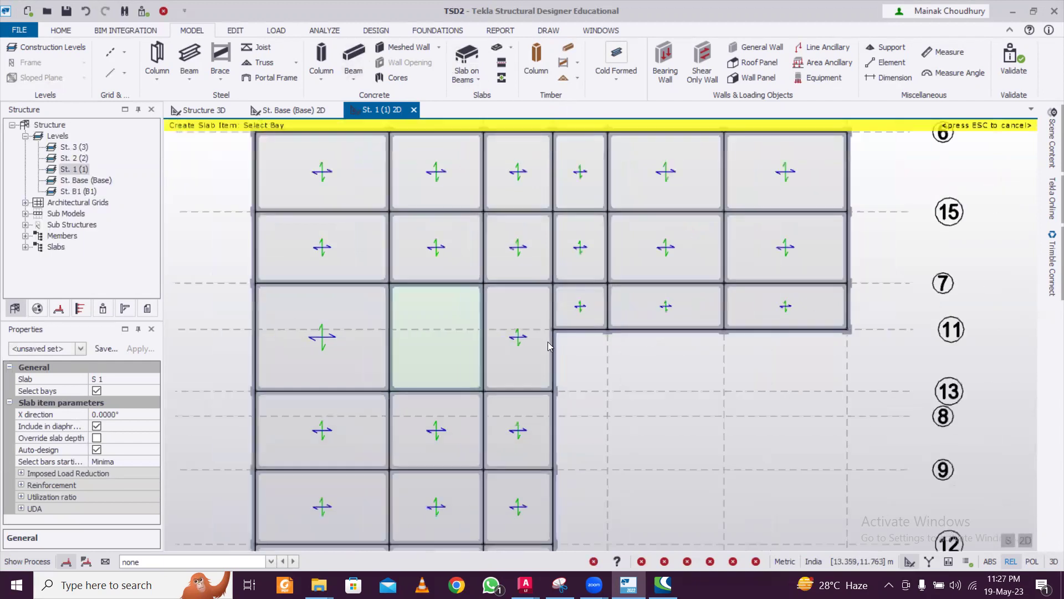
scroll(549, 343, "up", 3)
key("Escape")
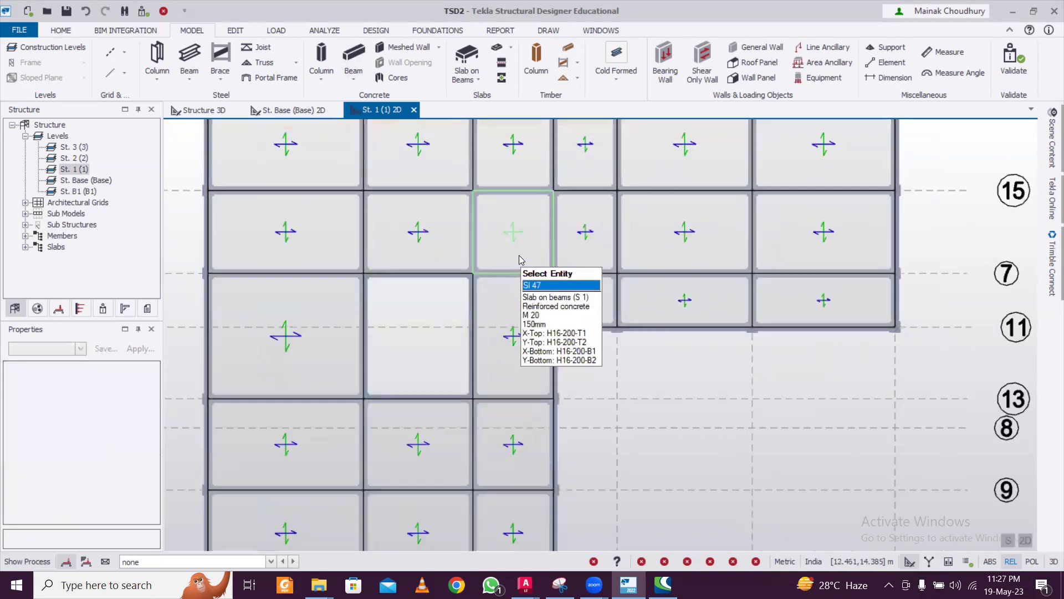
- Delete slabs SI 47 and SI 49 and clear the selection
left_click(518, 255)
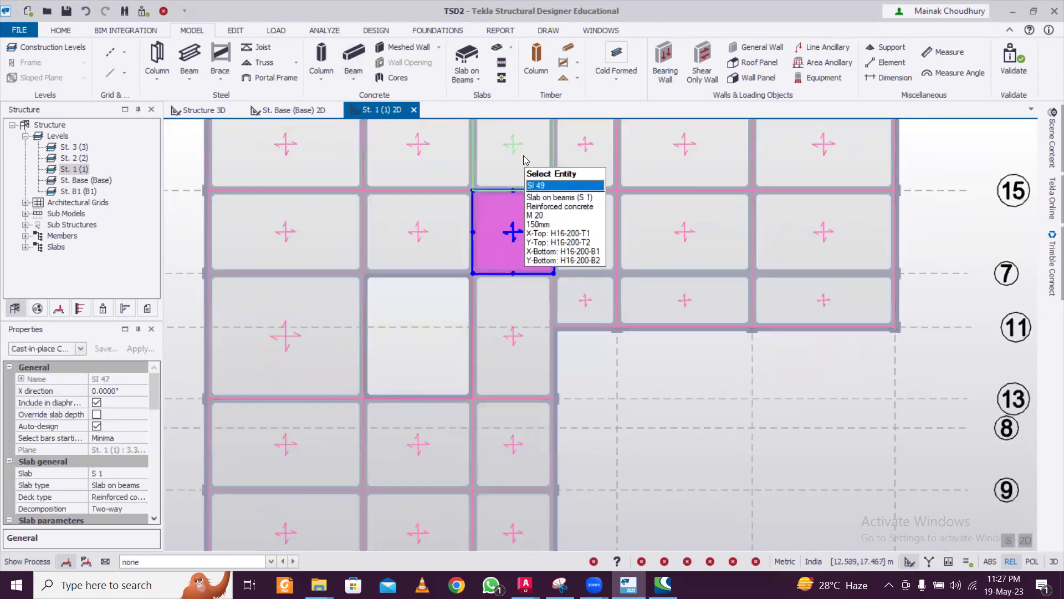
left_click(526, 161, "ctrl")
key("Delete")
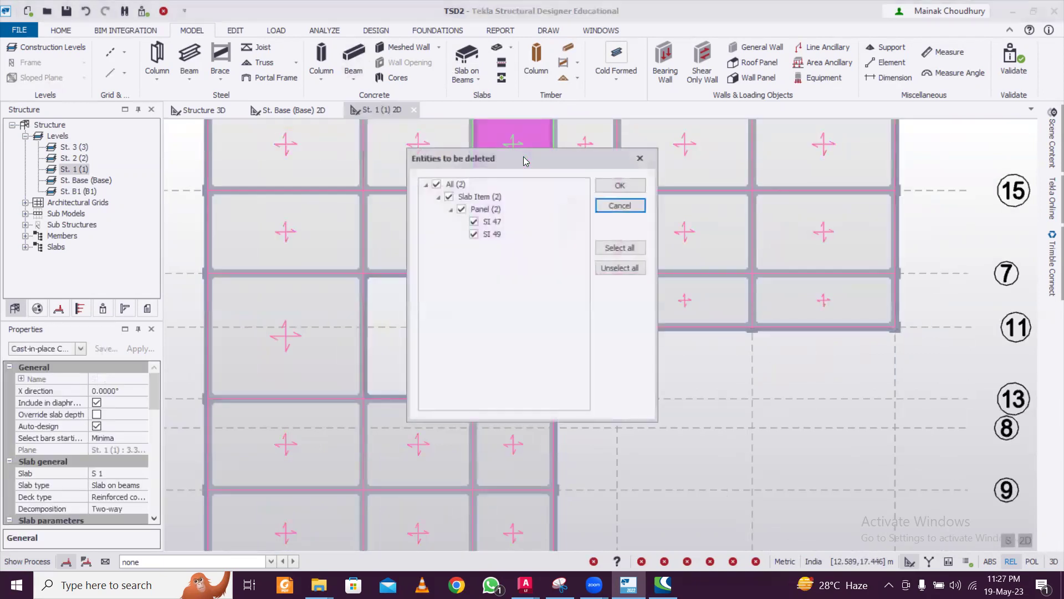
left_click(620, 185)
scroll(623, 222, "down", 3)
key("ctrl+a")
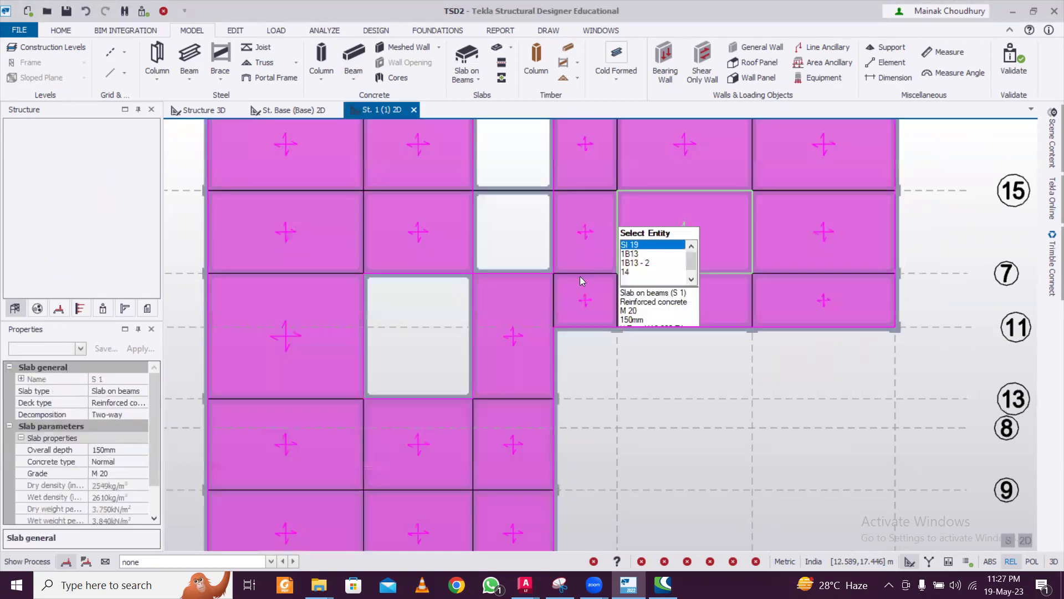
scroll(668, 332, "down", 3)
left_click(669, 334)
key("Escape")
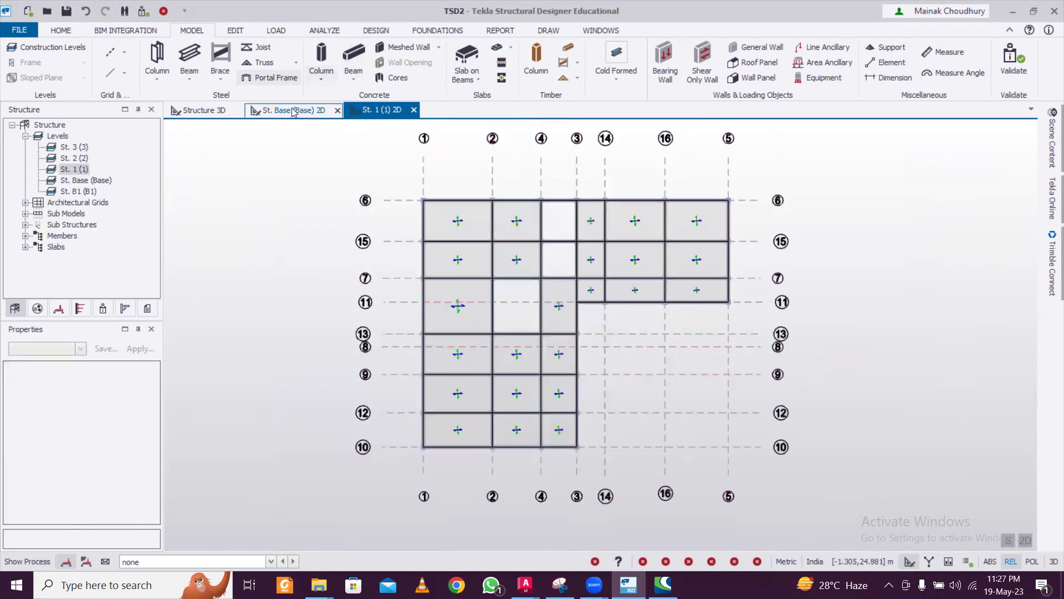
- Validate the model, comparing the base and level 1 plans
left_click(295, 111)
scroll(576, 277, "up", 4)
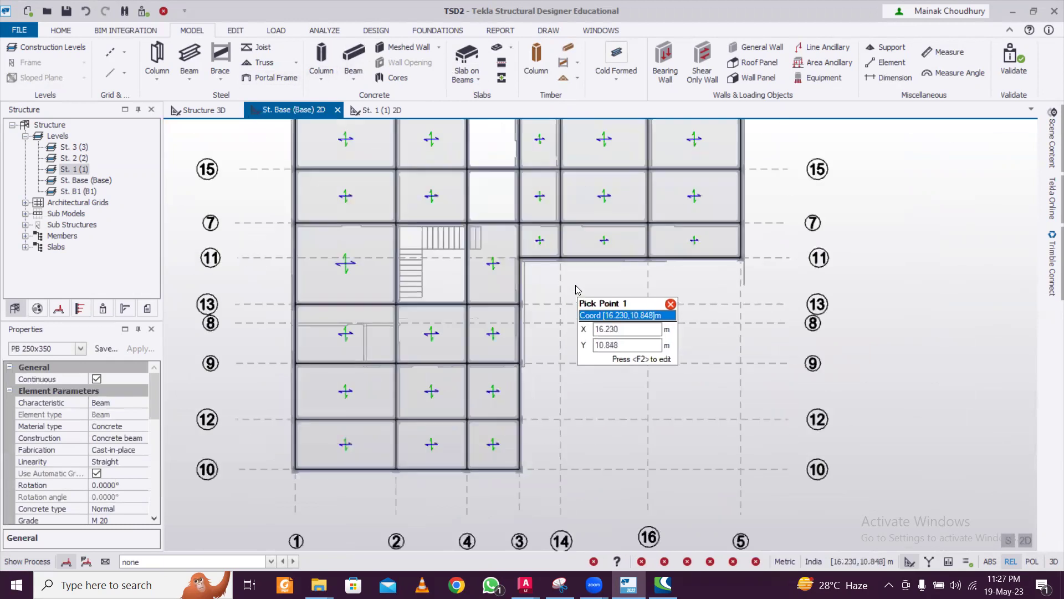
scroll(576, 269, "up", 1)
scroll(575, 269, "down", 3)
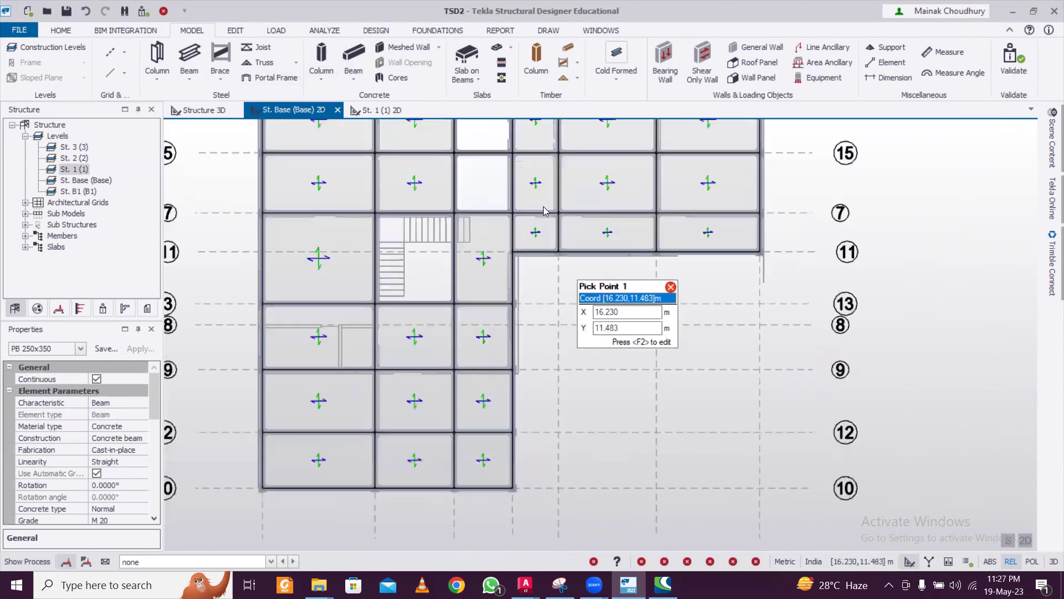
left_click(388, 111)
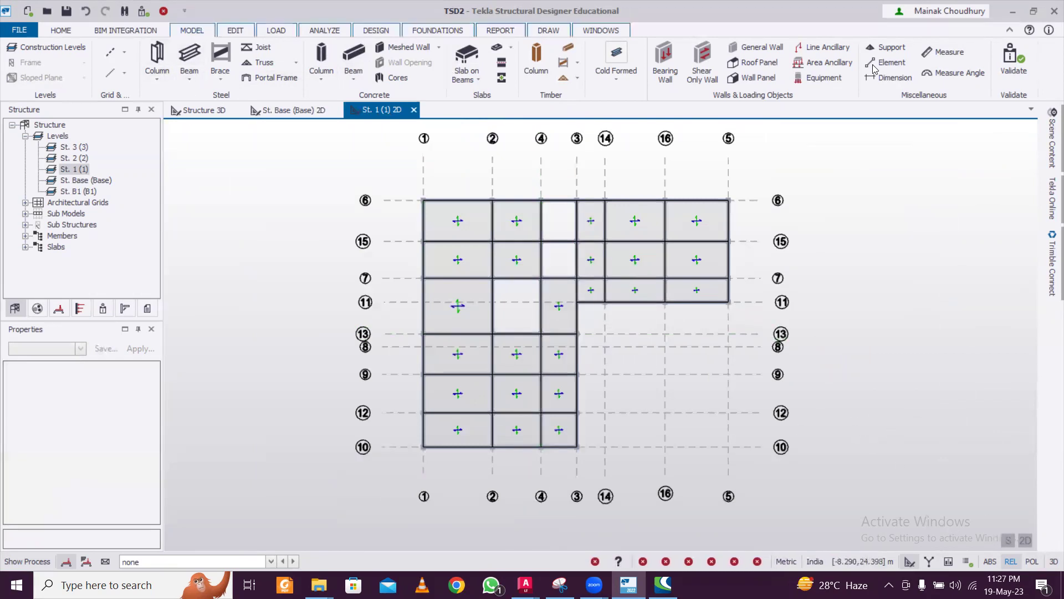
left_click(1014, 61)
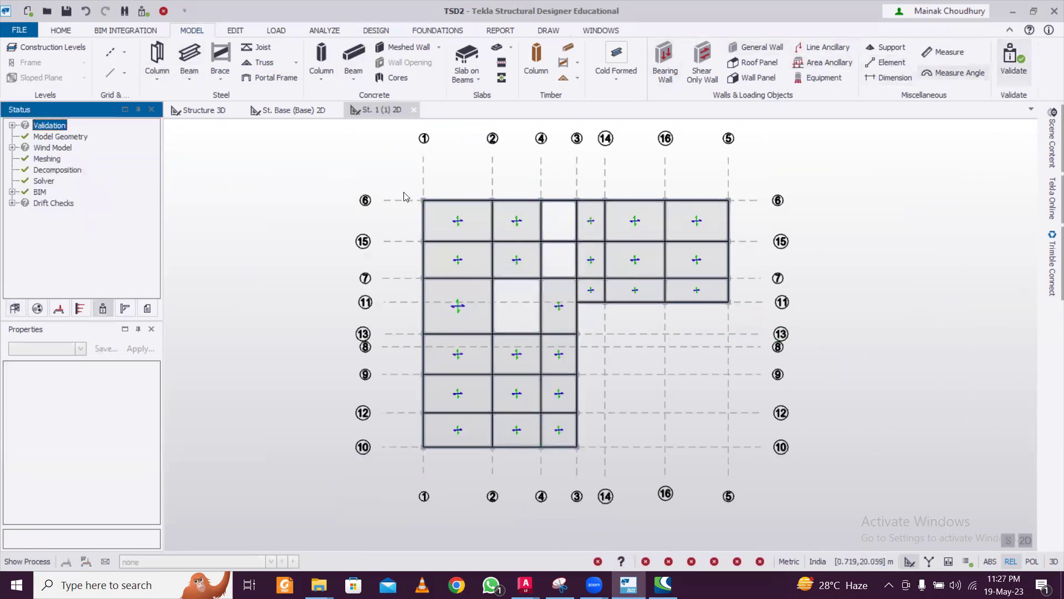
left_click(293, 113)
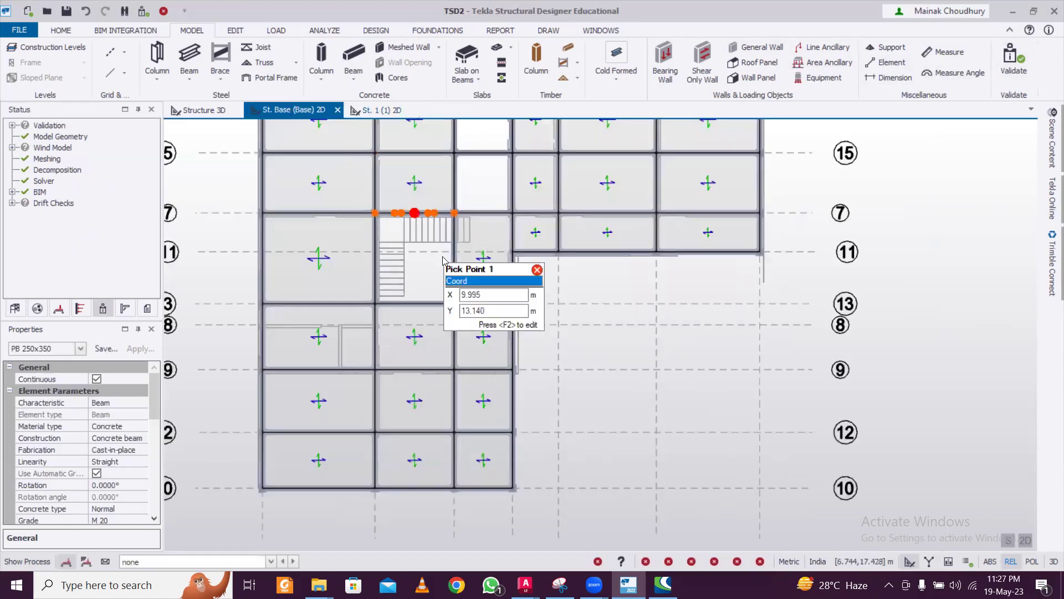
left_click(378, 110)
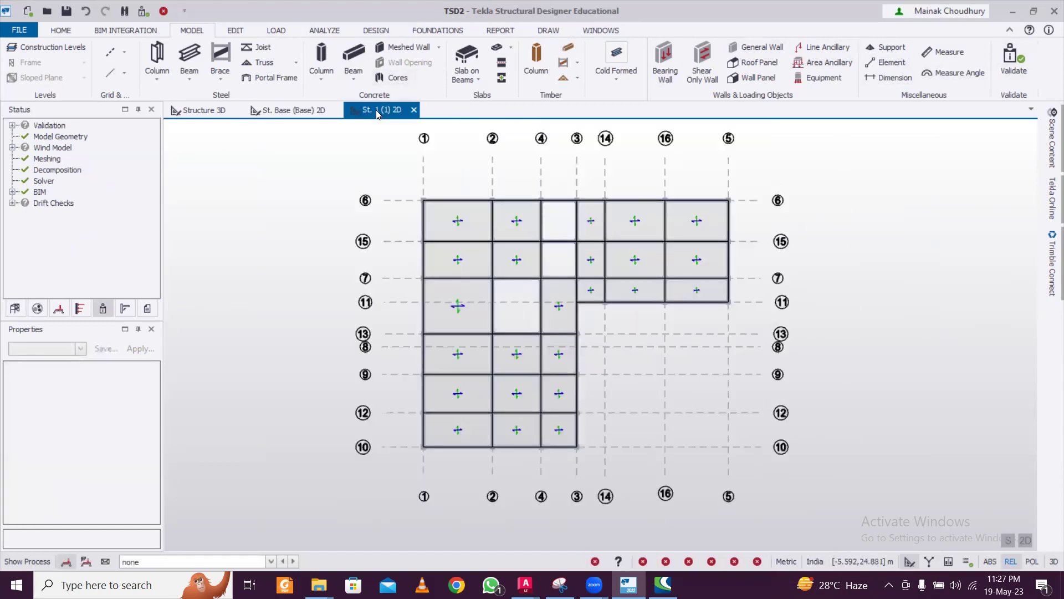
left_click(313, 114)
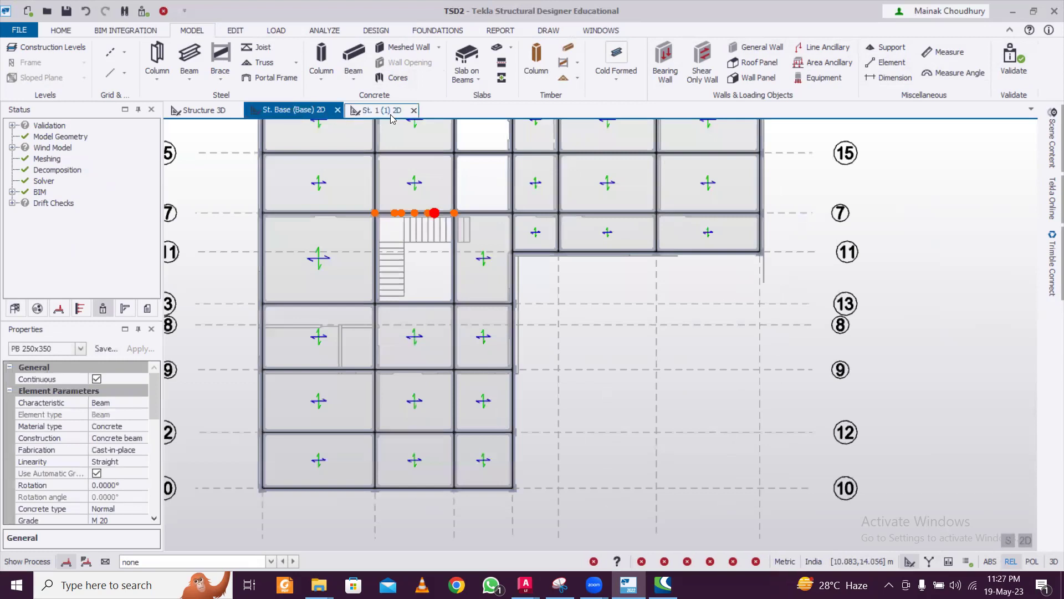
- Change construction level 1's source from Base to -unique-
left_click(53, 47)
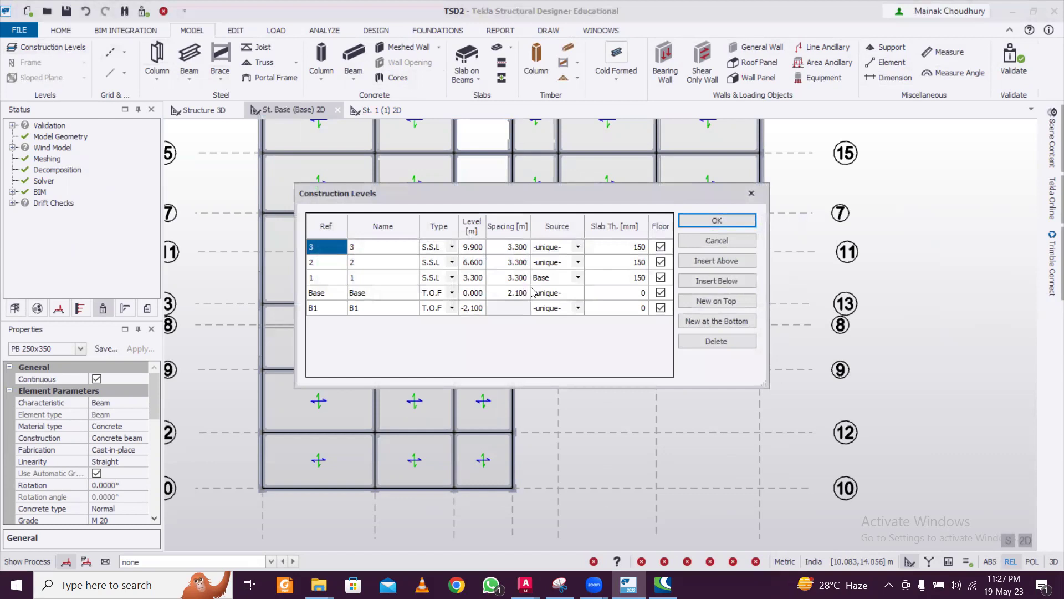
left_click(552, 296)
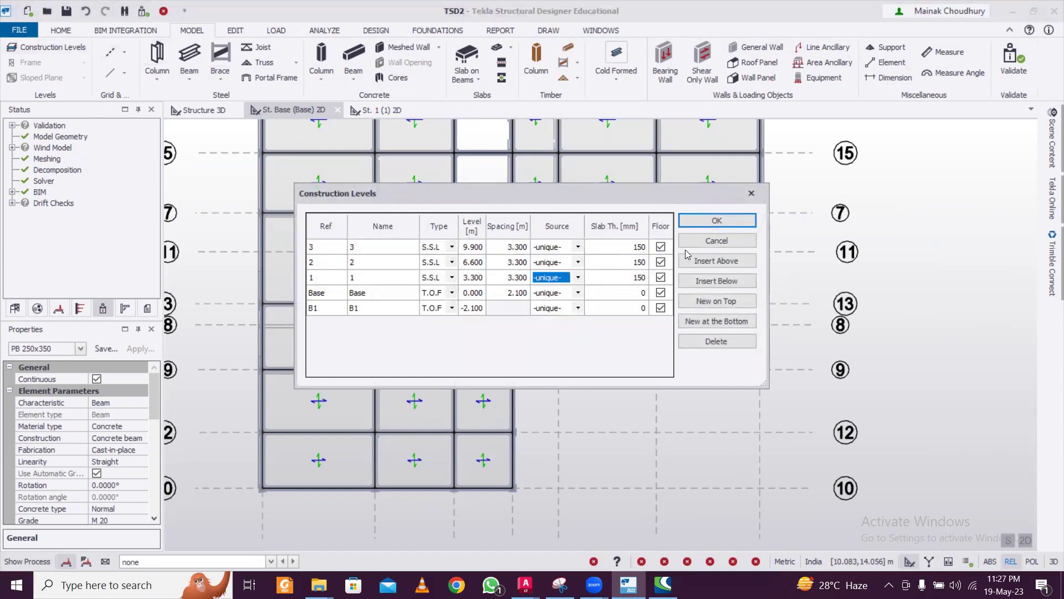
left_click(717, 220)
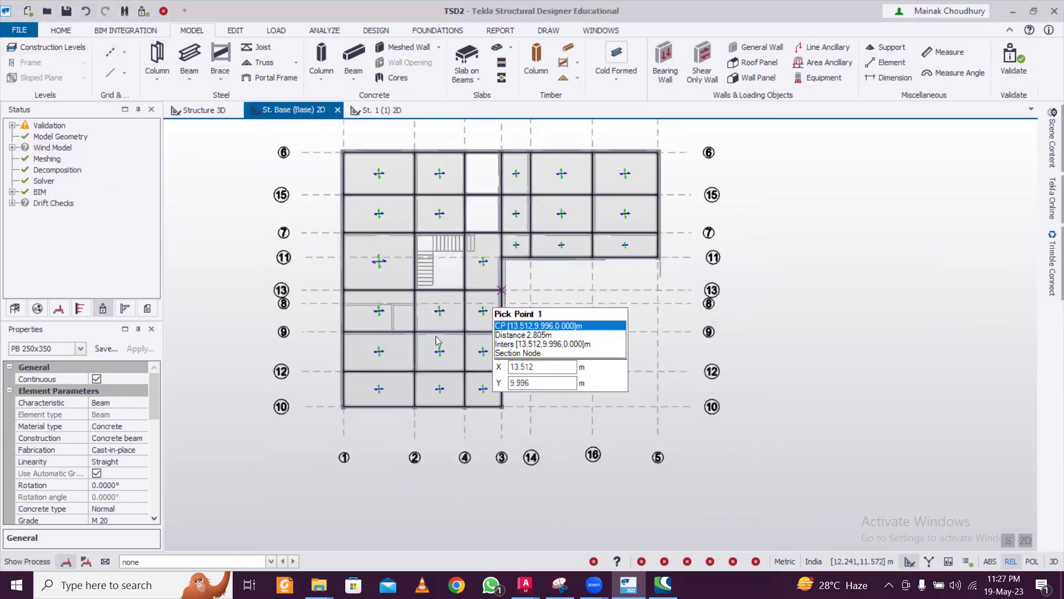
- Select the base-level slabs in the left and central bays, including SI 42 and SI 10
left_click(396, 385)
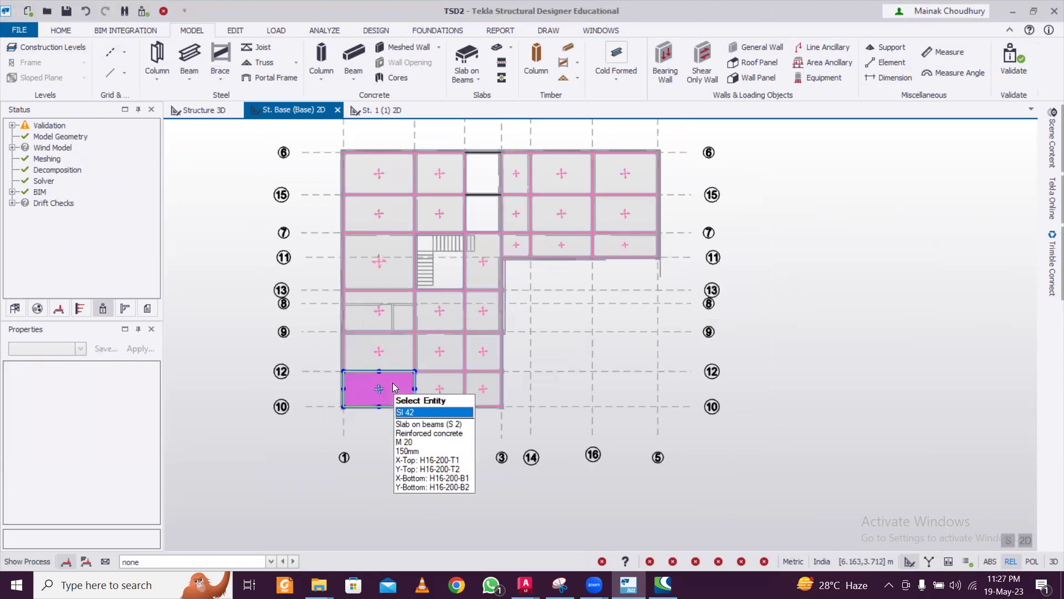
left_click(437, 392, "ctrl")
left_click(488, 387, "ctrl")
left_click(491, 351, "ctrl")
left_click(448, 351, "ctrl")
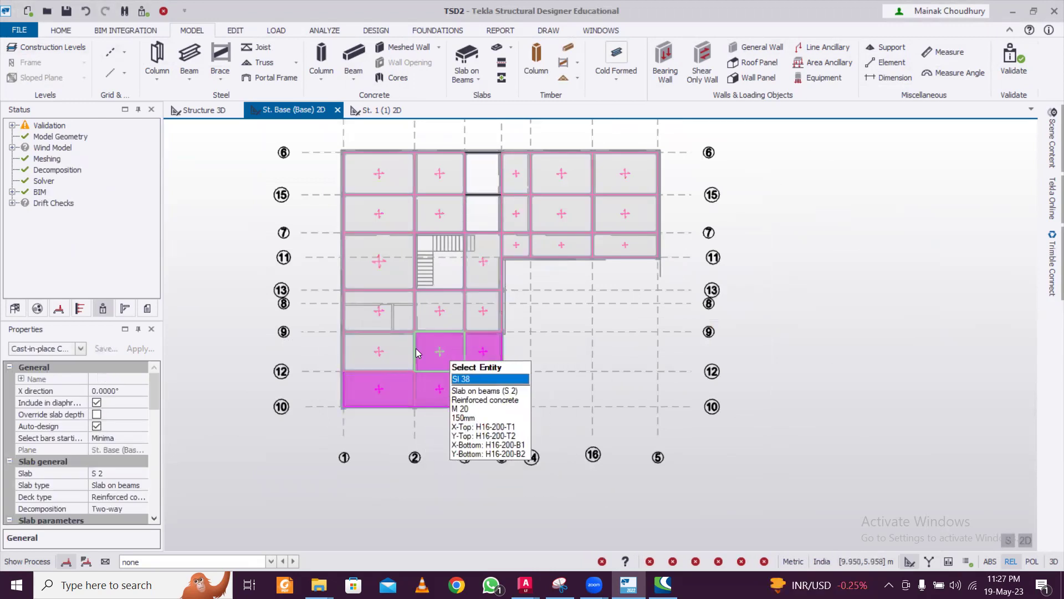
left_click(387, 348, "ctrl")
left_click(383, 314)
left_click(440, 311)
left_click(484, 311)
left_click(484, 261)
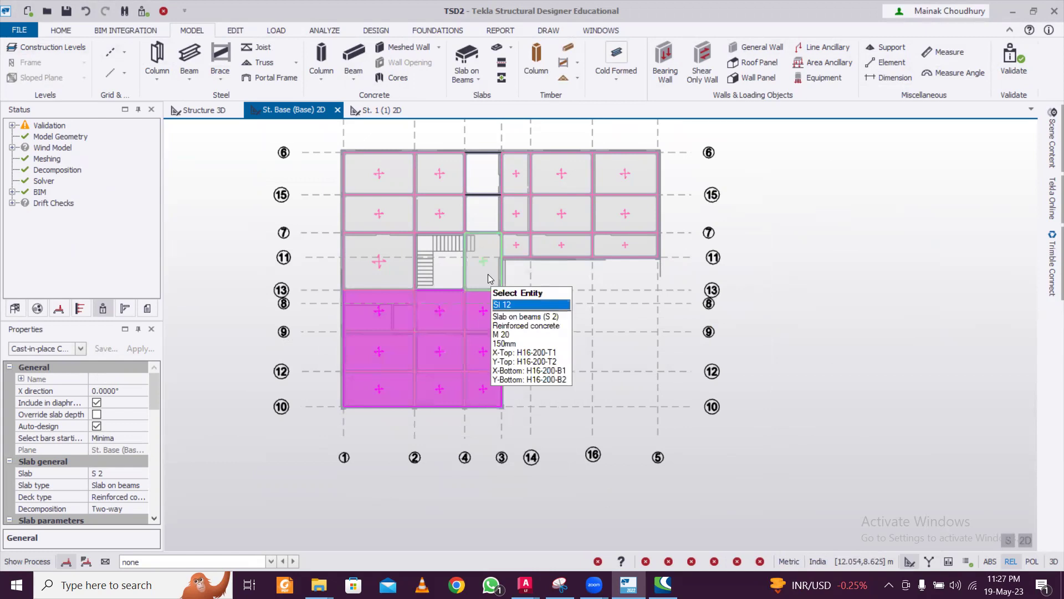
left_click(396, 275)
left_click(390, 222)
left_click(431, 164)
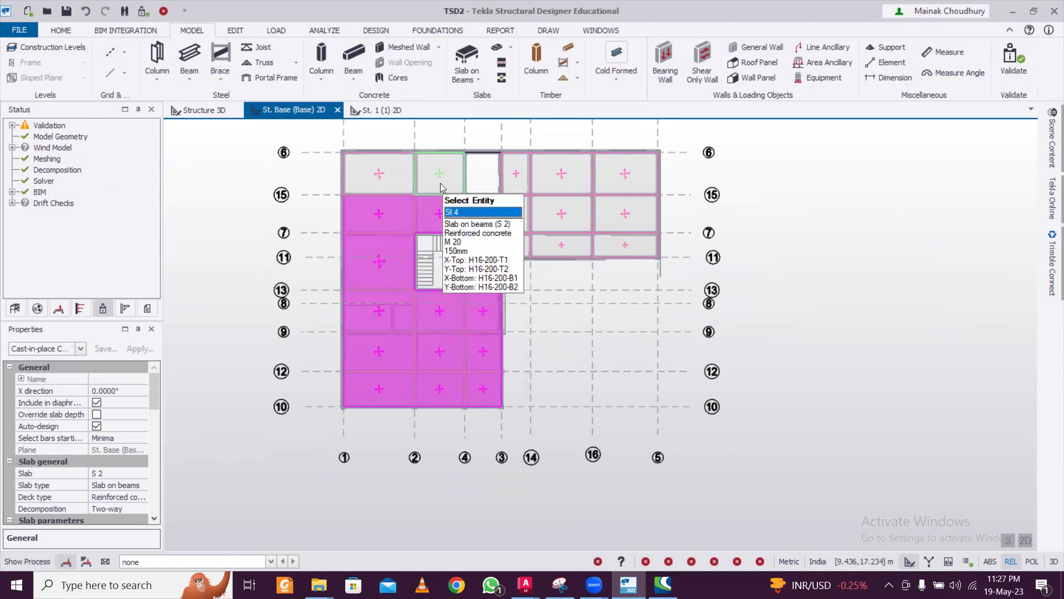
left_click(396, 182)
left_click(516, 174)
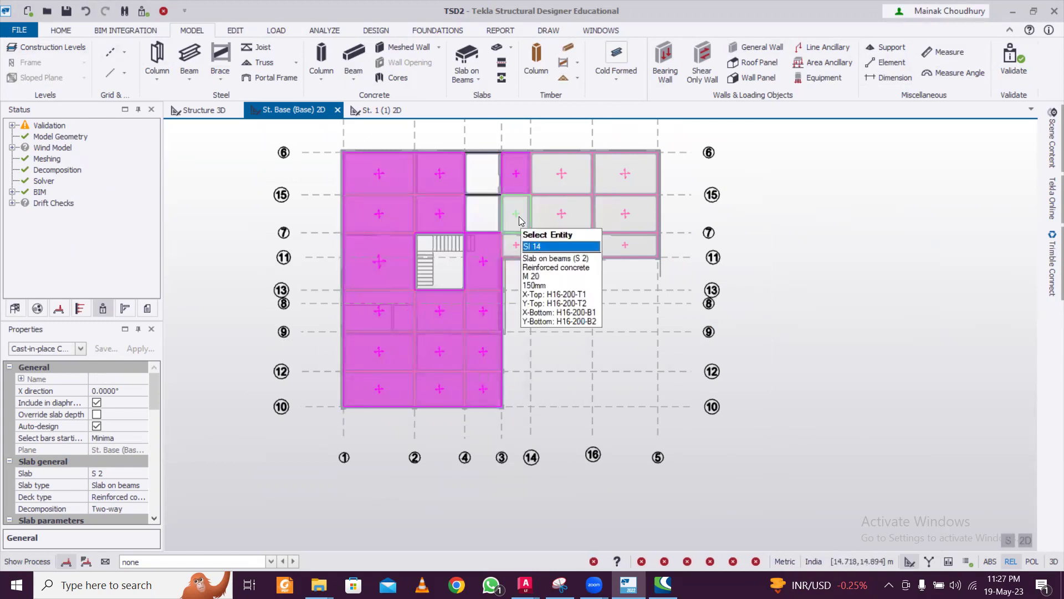
- Add the right-wing slabs, delete all selected slabs, and go to the St. 1 (1) plan
left_click(523, 249)
left_click(561, 246)
left_click(562, 217)
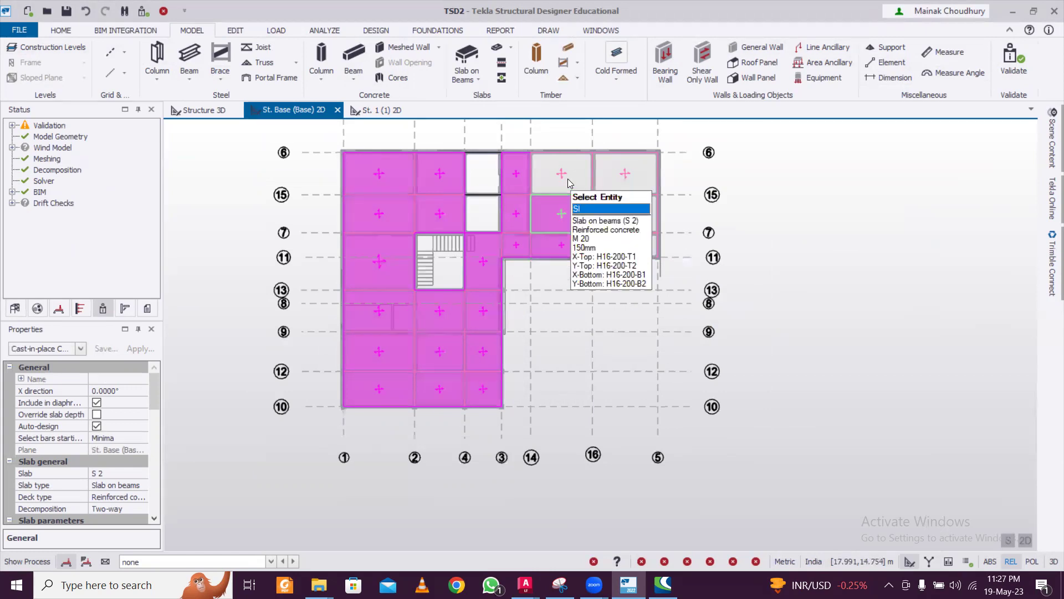
left_click(565, 176)
left_click(622, 184)
left_click(622, 214)
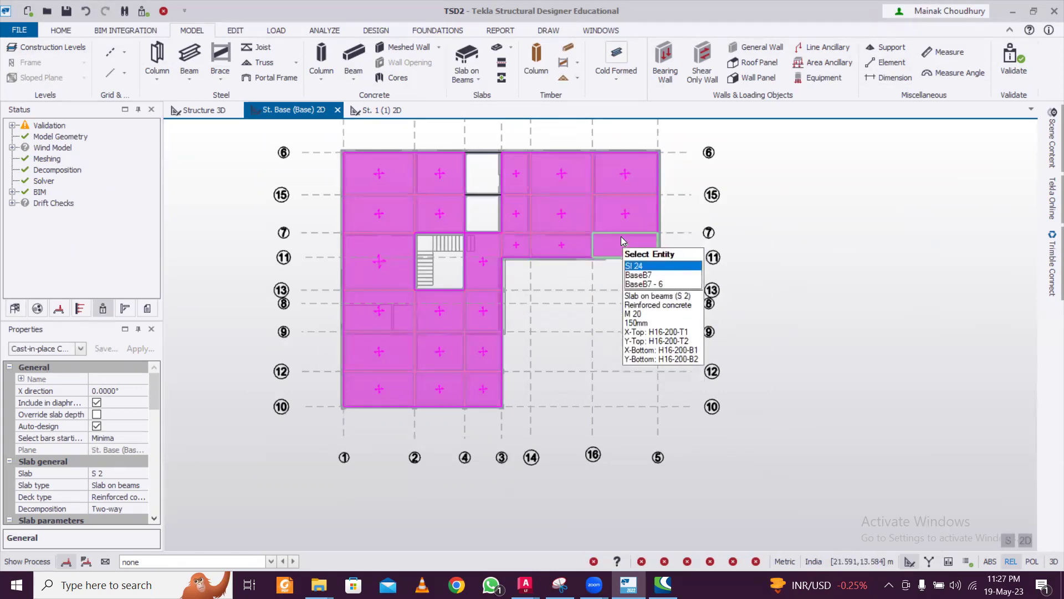
key("Delete")
left_click(623, 185)
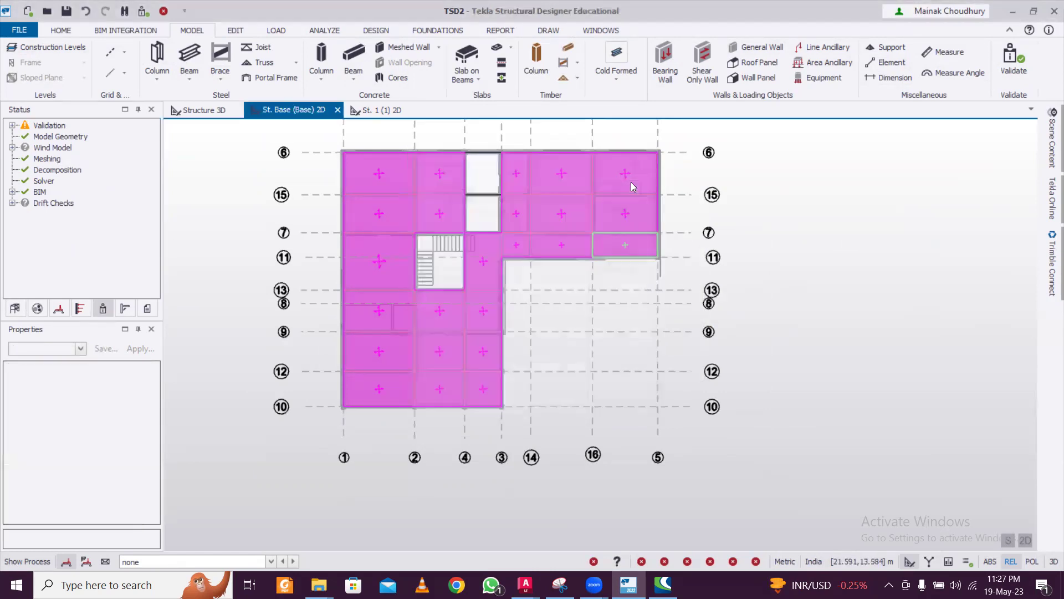
left_click(383, 111)
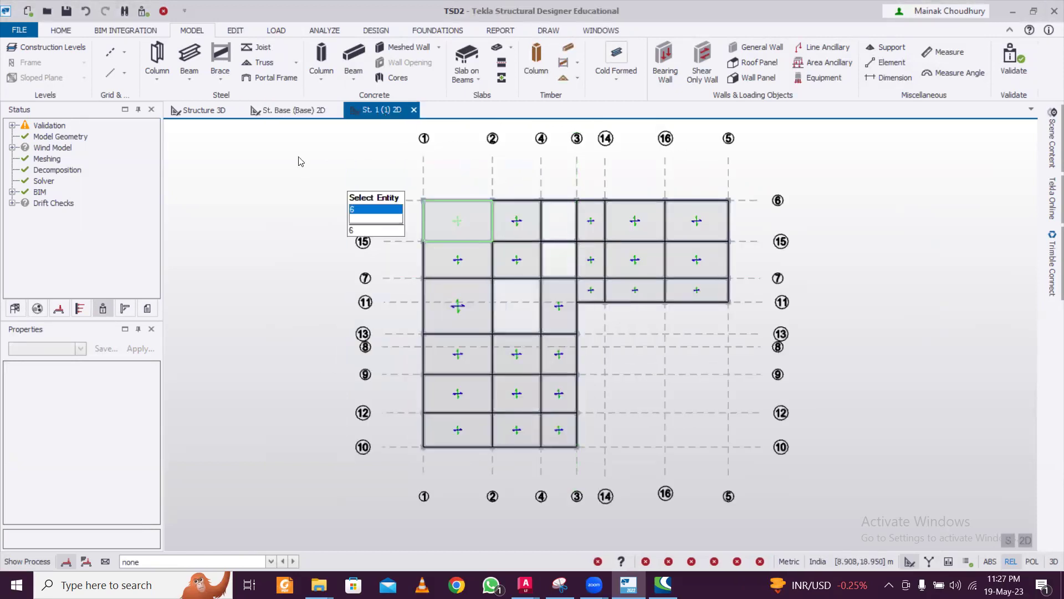
- Validate the model in the Structure 3D view and orbit to an elevated isometric angle
left_click(213, 114)
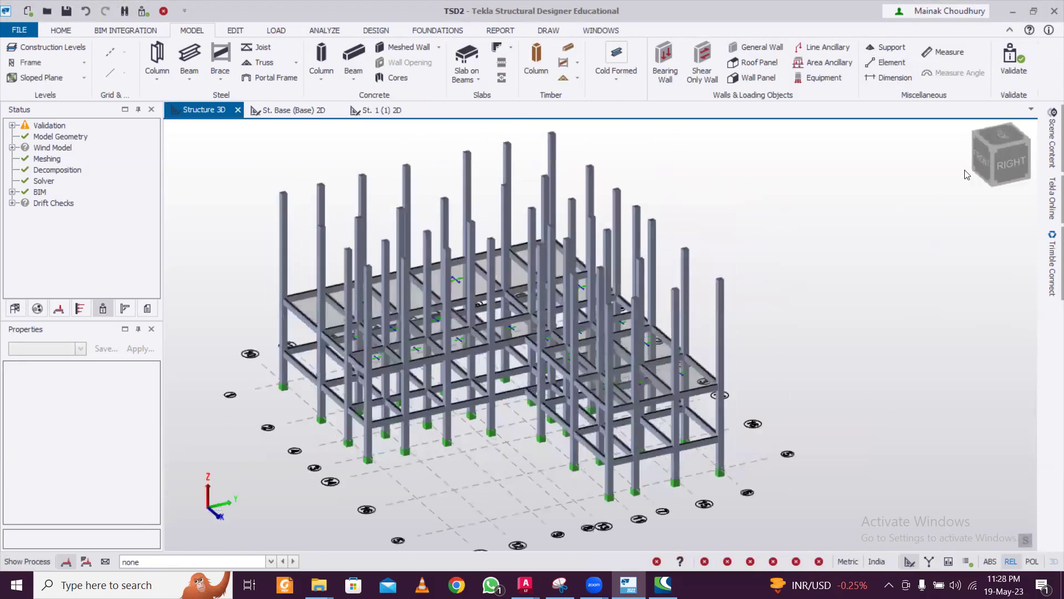
left_click(1015, 75)
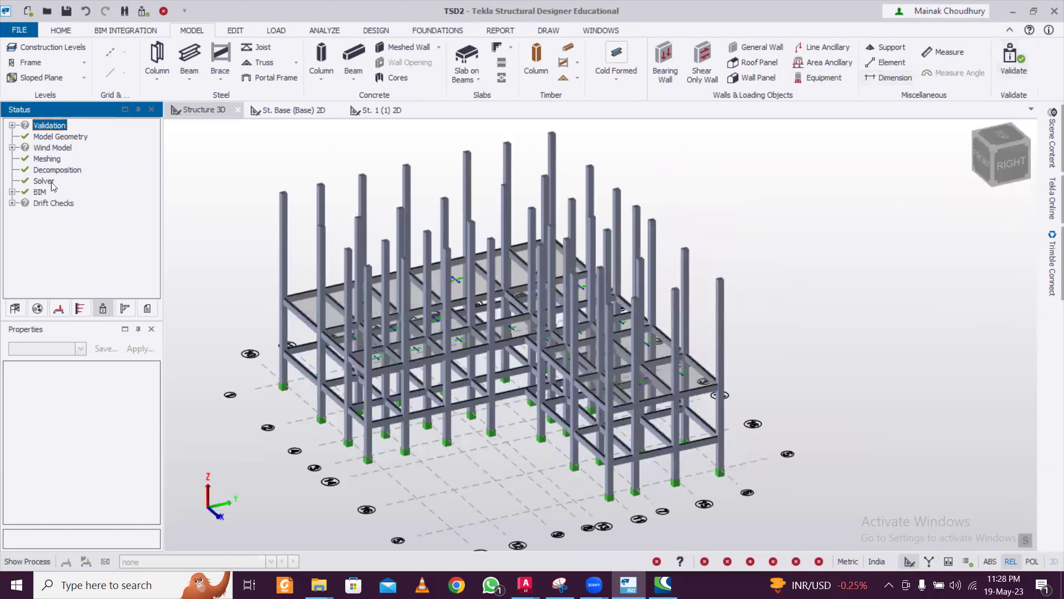
scroll(734, 330, "up", 1)
scroll(734, 330, "down", 1)
right_click_drag(822, 367, 491, 324)
middle_click_drag(491, 323, 711, 339)
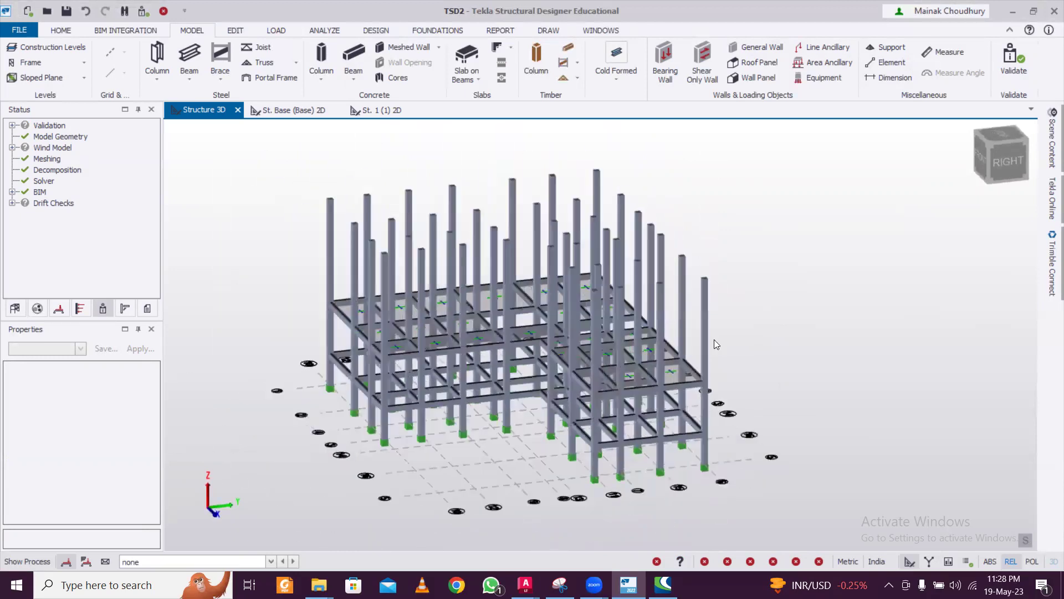
left_click(78, 47)
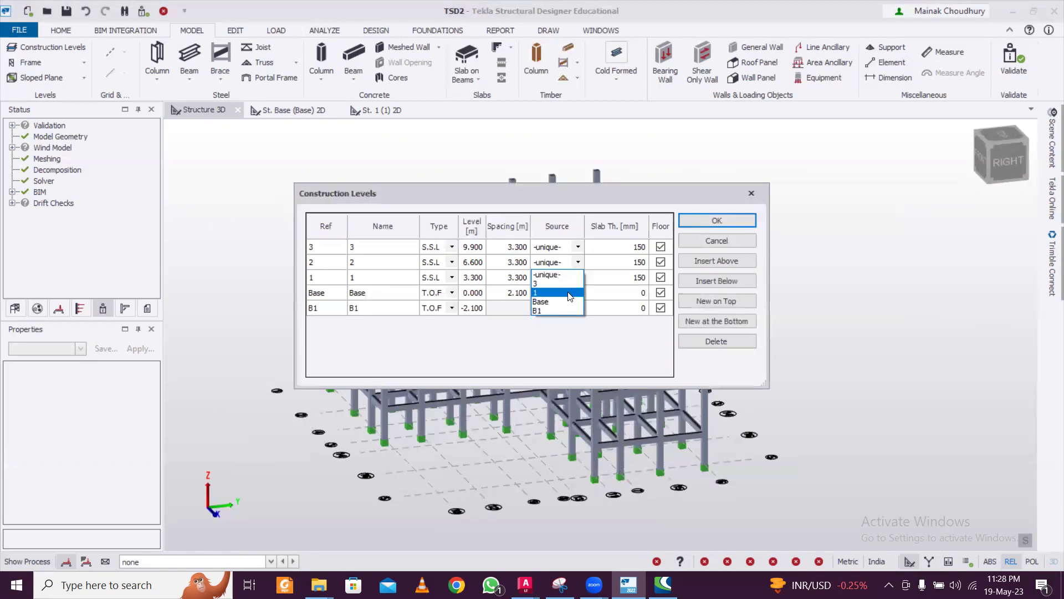
left_click(568, 294)
left_click(700, 220)
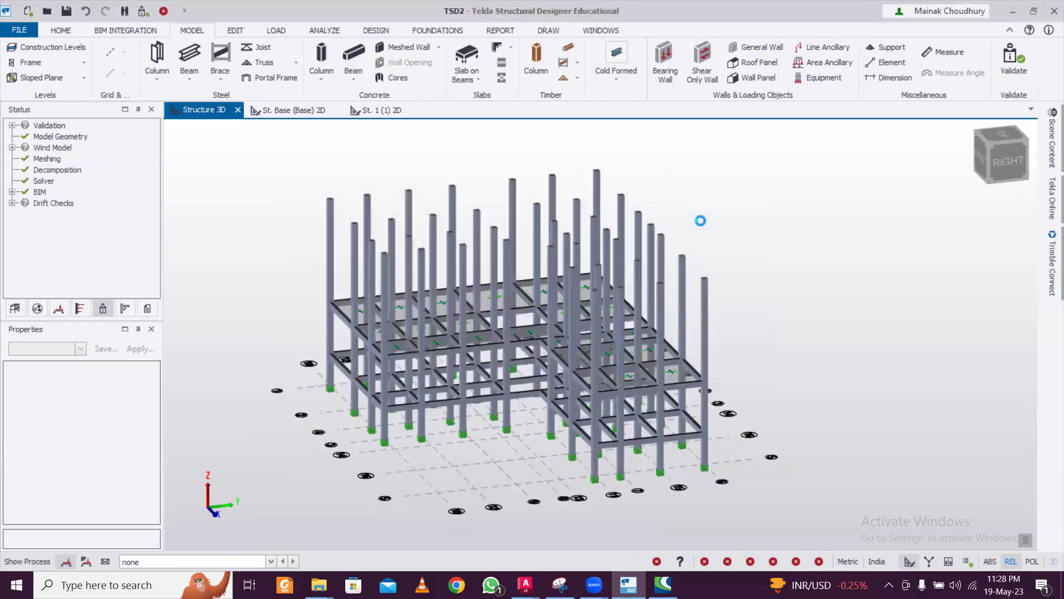
left_click(25, 47)
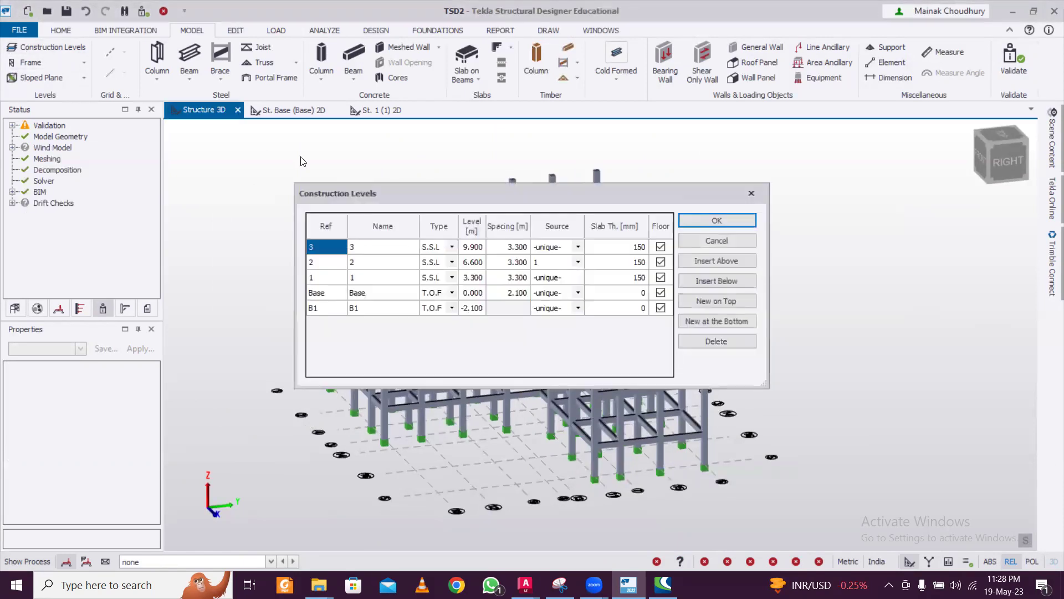
left_click(578, 262)
left_click(573, 277)
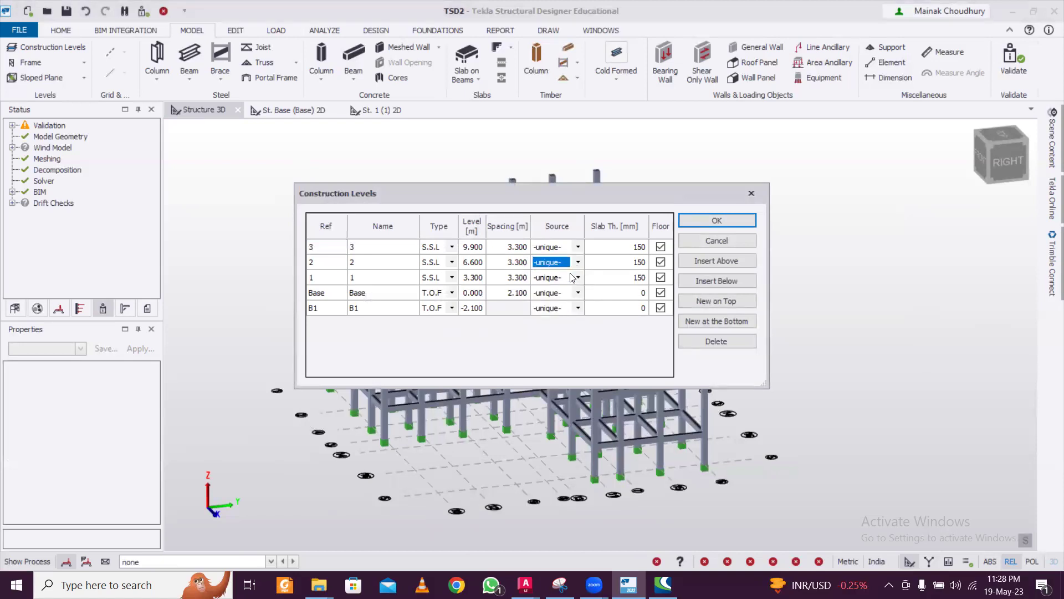
left_click(717, 221)
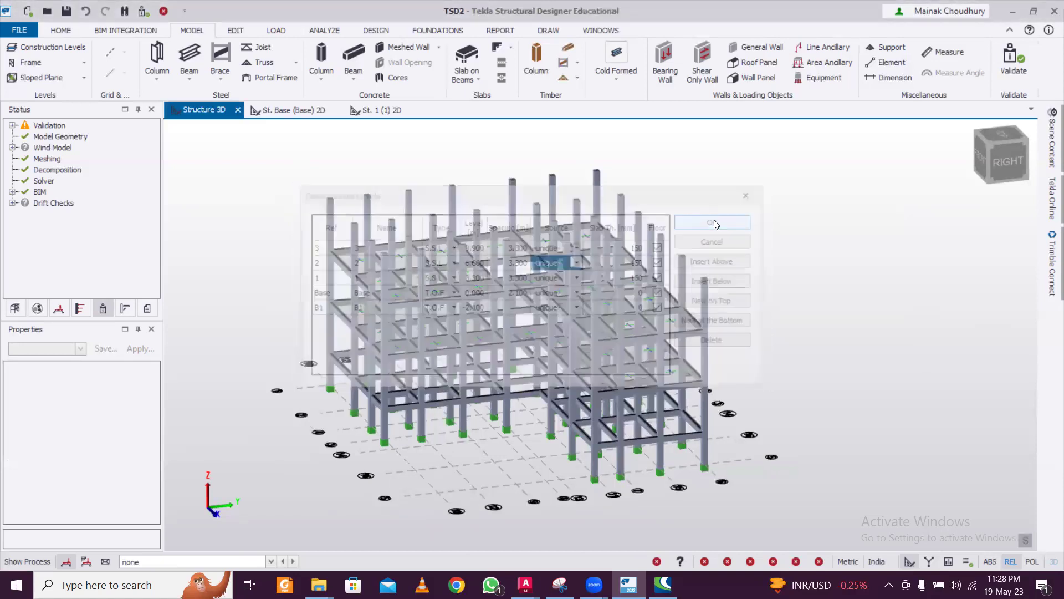
right_click_drag(764, 243, 510, 214)
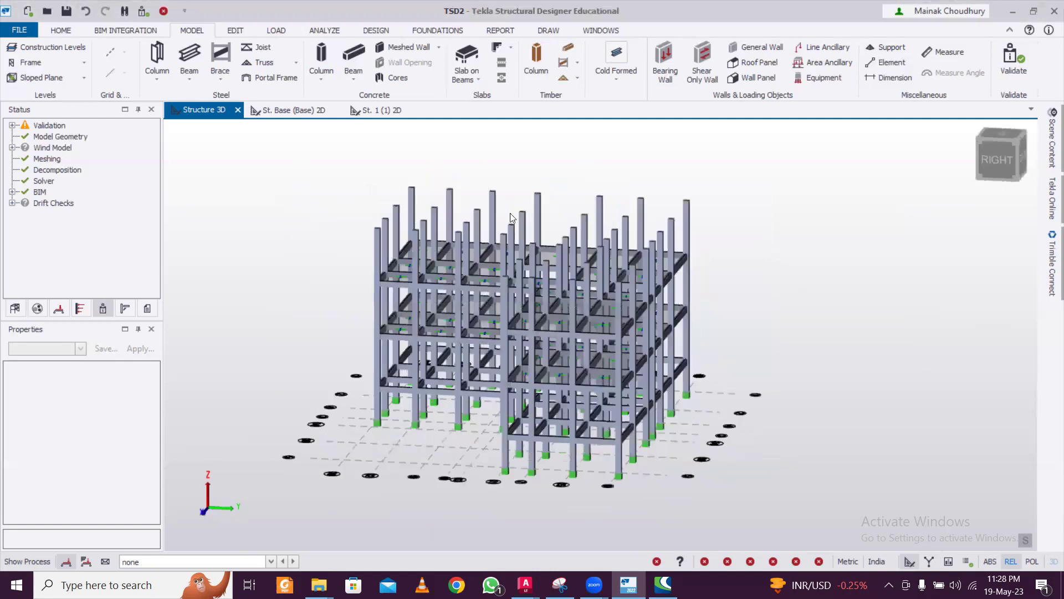
- In Construction Levels, set level 3's Source to level 2 so it copies level 2's framing
left_click(46, 48)
left_click(579, 249)
left_click(578, 247)
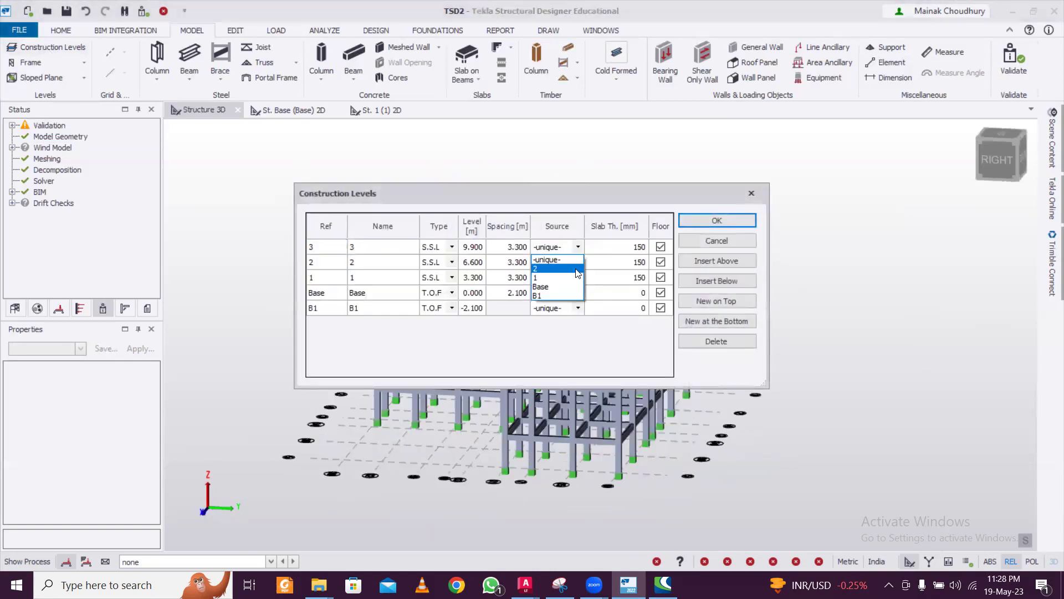
left_click(573, 269)
left_click(715, 222)
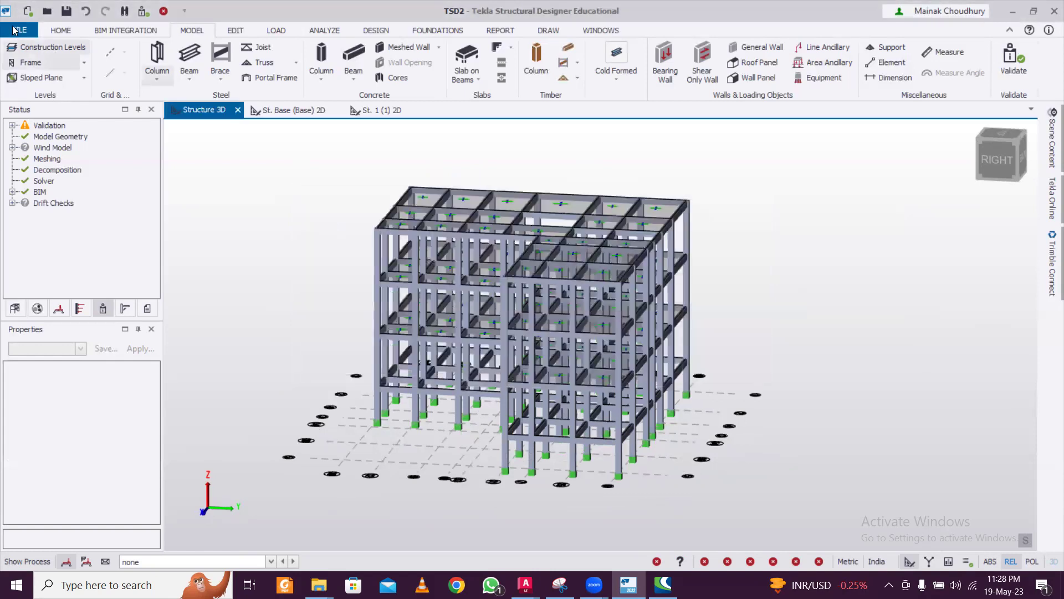
- Reset level 3's Source back to -unique- in Construction Levels
left_click(82, 49)
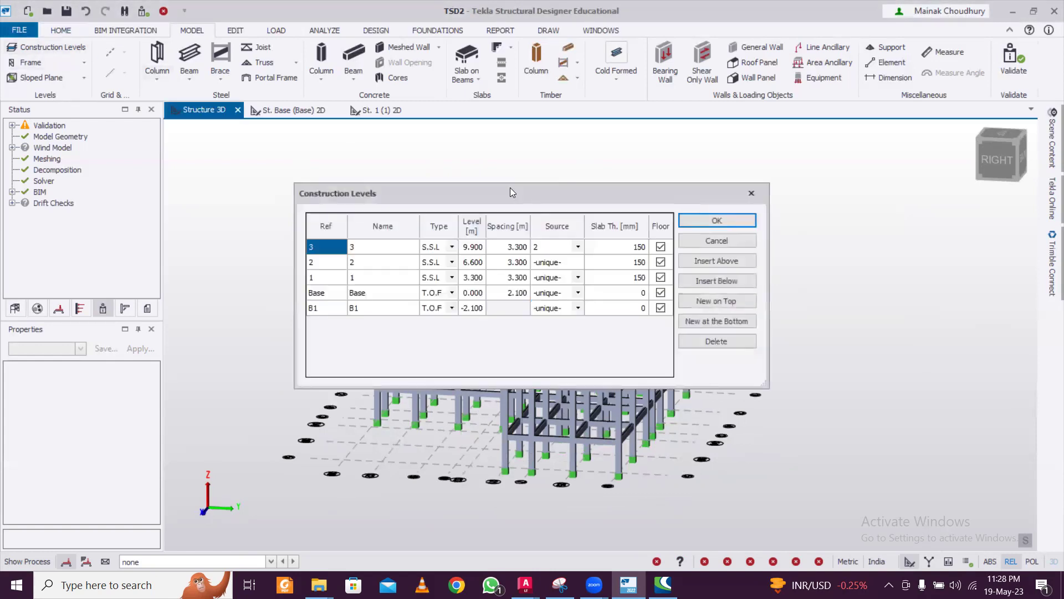
left_click(569, 247)
left_click(567, 259)
left_click(732, 222)
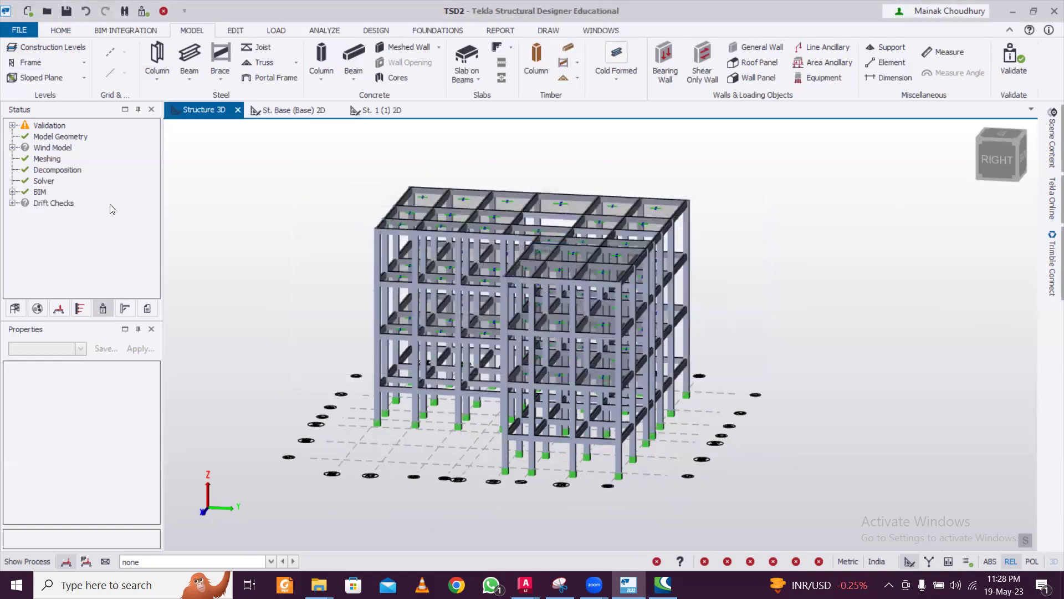
- Open the St. 3 (3) plan and place a slab on beams in the grid 2–4 / 11–13 bay
left_click(15, 308)
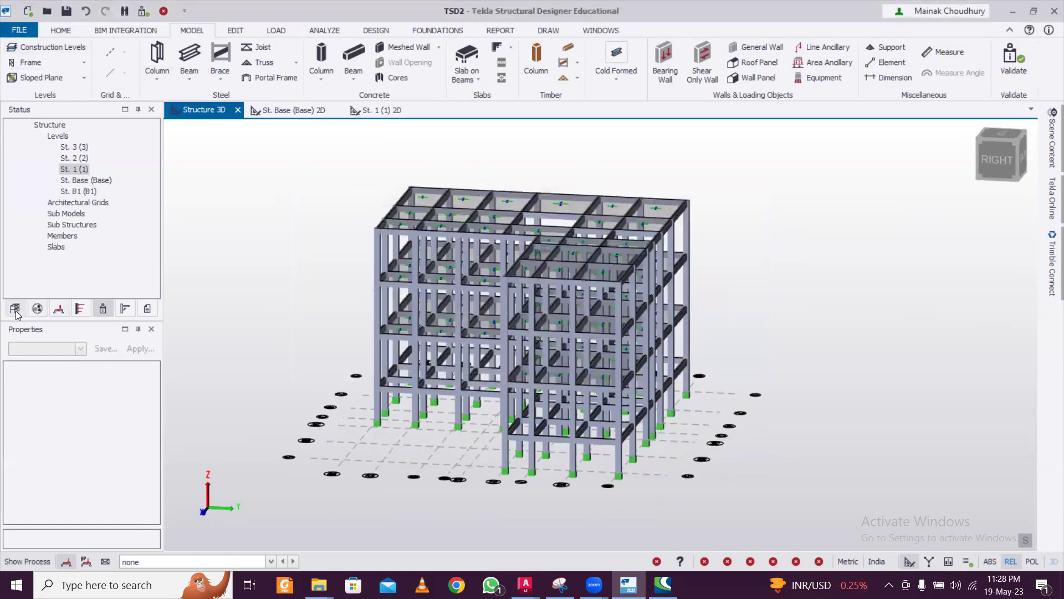
double_click(79, 148)
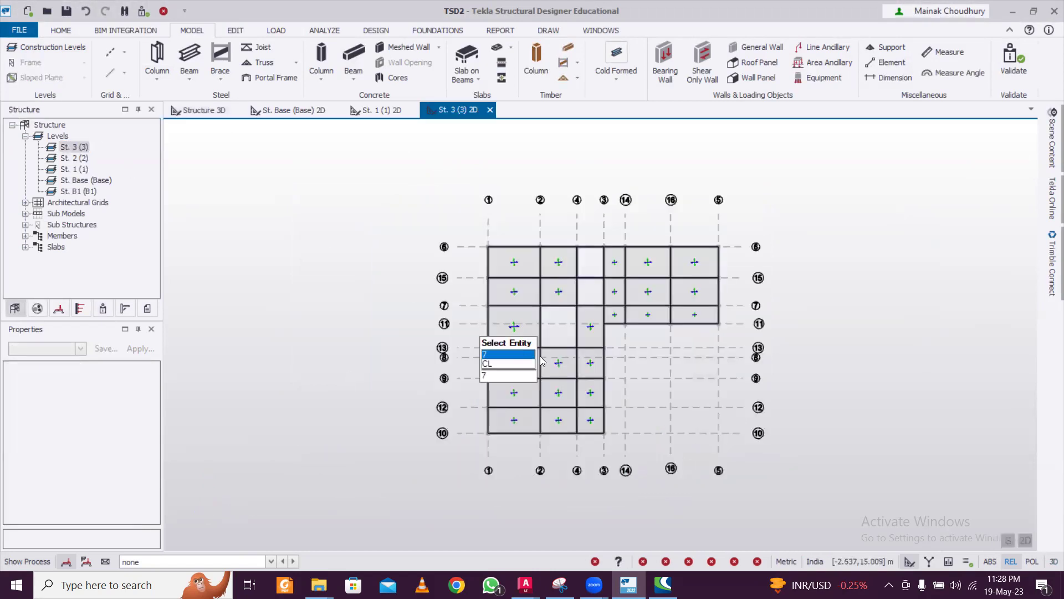
scroll(610, 351, "up", 4)
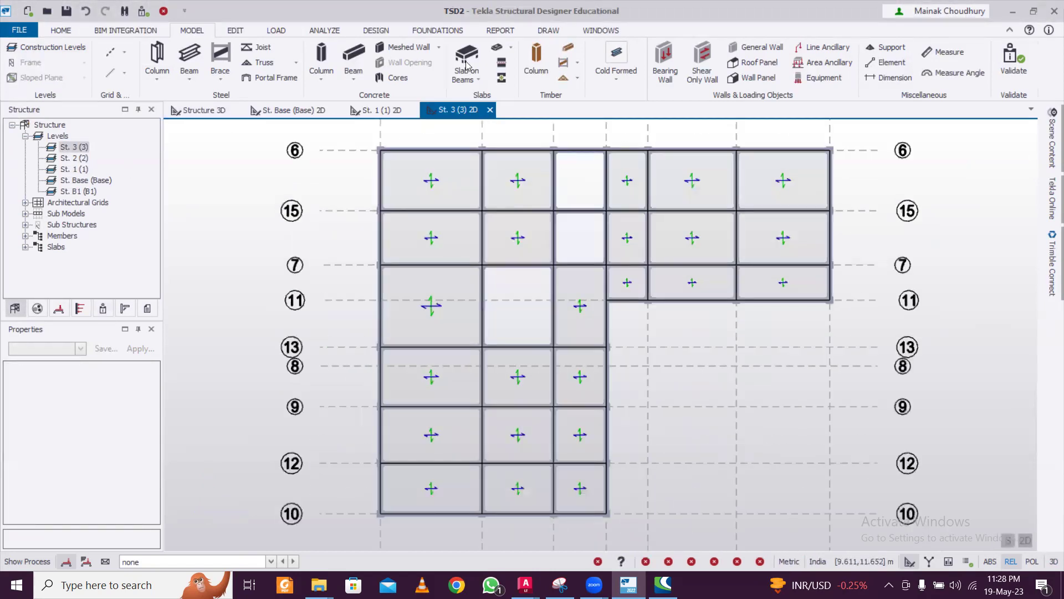
left_click(467, 57)
left_click(525, 304)
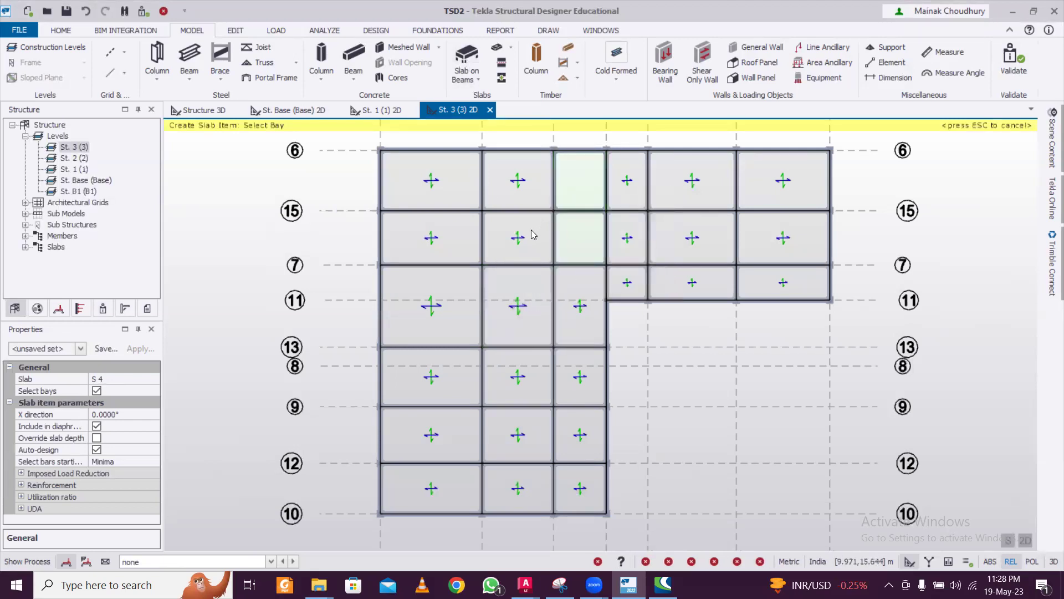
scroll(546, 221, "down", 3)
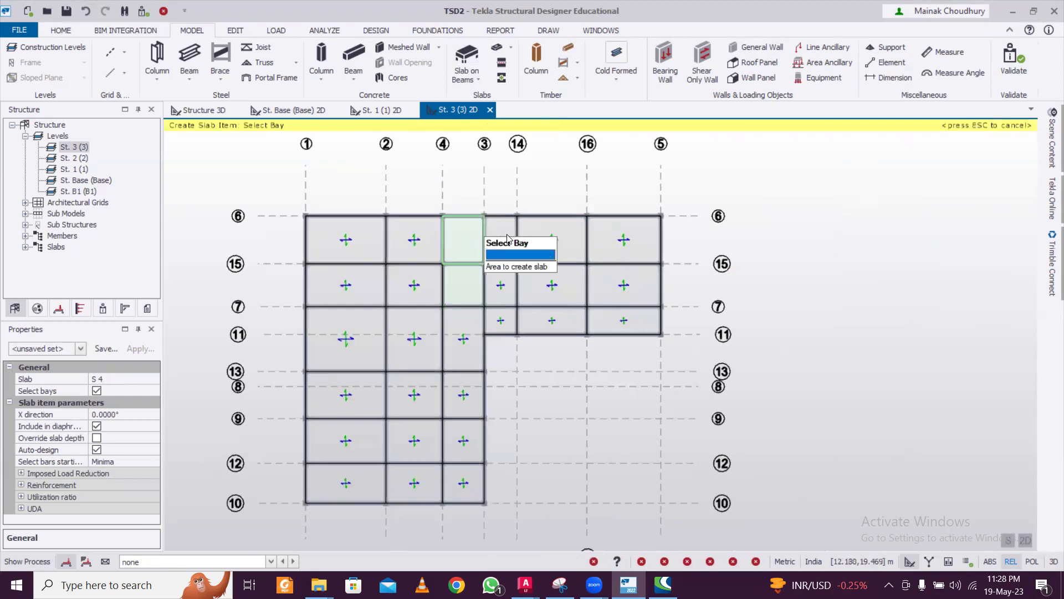
- Toggle the level 3 plan to 3D and zoom to a near top-front view
left_click(1027, 546)
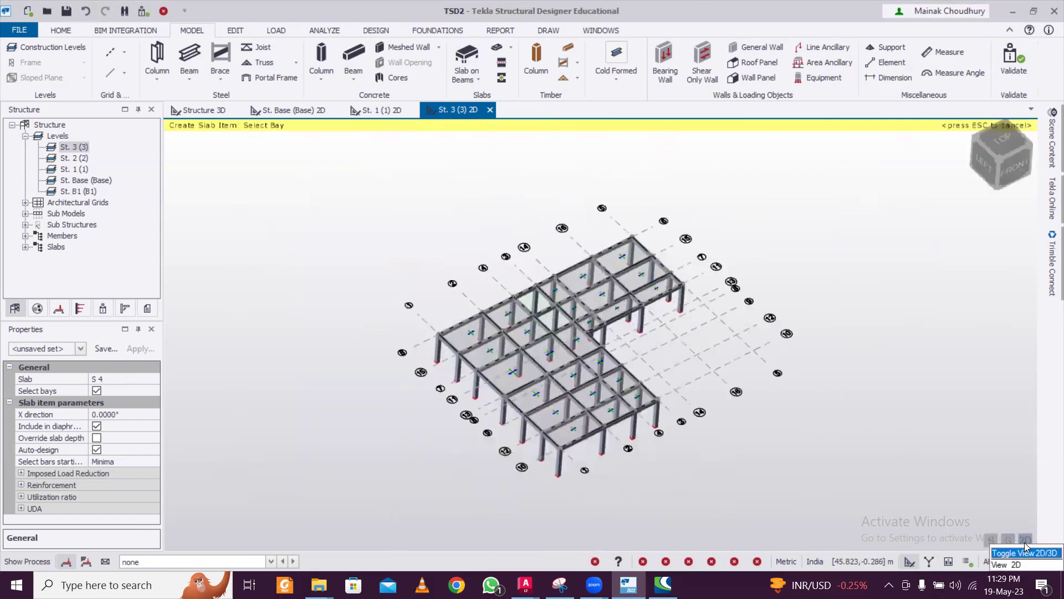
scroll(608, 337, "up", 2)
scroll(455, 333, "up", 2)
mouse_move(454, 335)
middle_mouse_down()
mouse_move(503, 368)
mouse_move(648, 373)
mouse_move(547, 374)
mouse_move(534, 415)
mouse_move(649, 391)
mouse_move(711, 391)
mouse_move(718, 380)
mouse_move(669, 398)
mouse_move(535, 385)
mouse_move(642, 379)
mouse_move(531, 373)
mouse_move(503, 306)
mouse_move(407, 316)
mouse_move(420, 356)
mouse_move(460, 341)
middle_mouse_up()
scroll(629, 347, "up", 2)
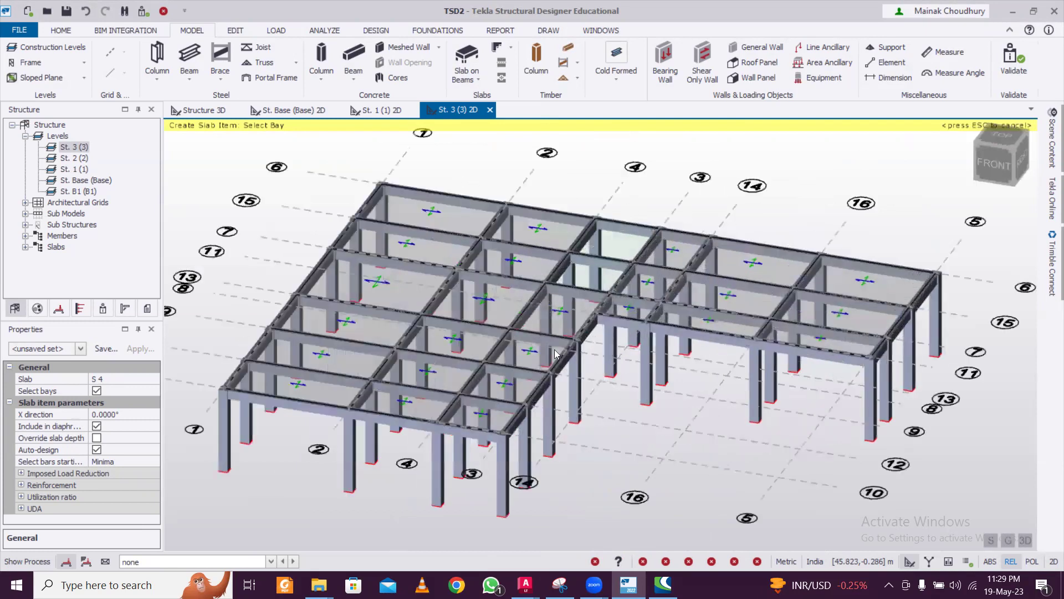
- Add construction level 4 above level 3 with 2.800 spacing, at 12.700 m
left_click(47, 47)
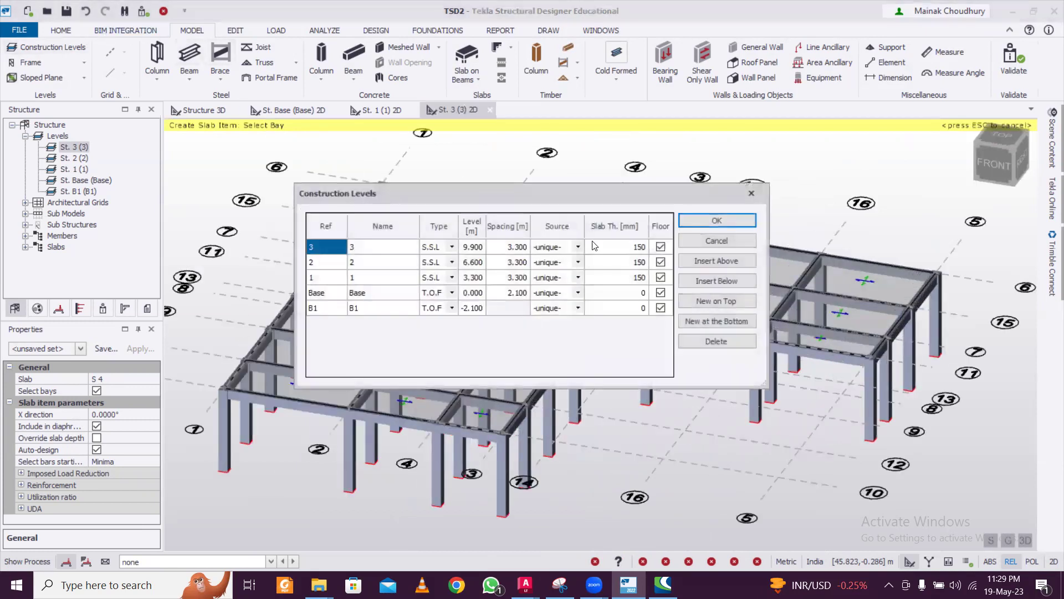
left_click(728, 263)
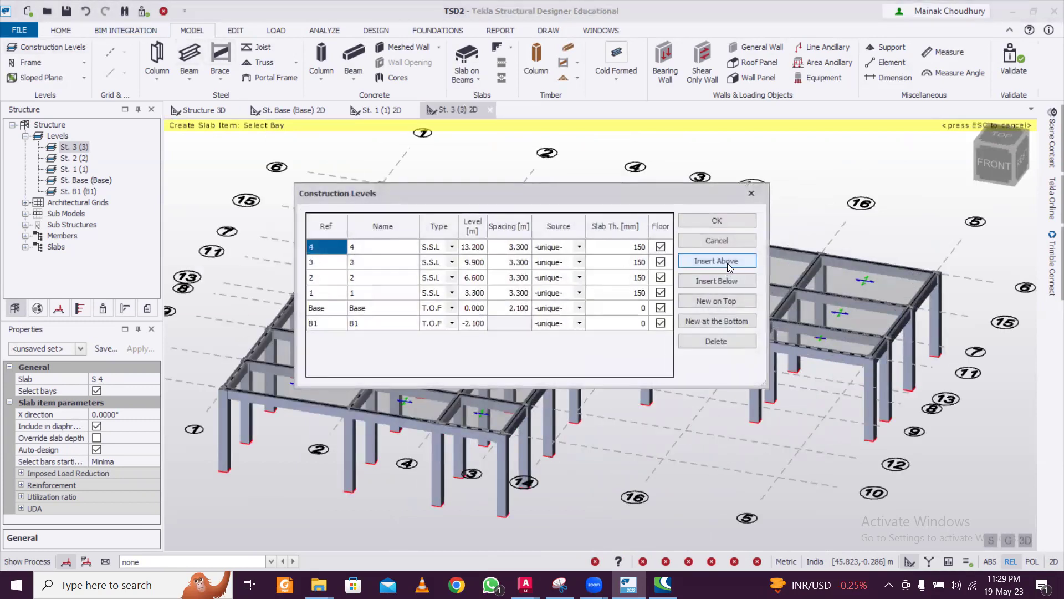
left_click(514, 251)
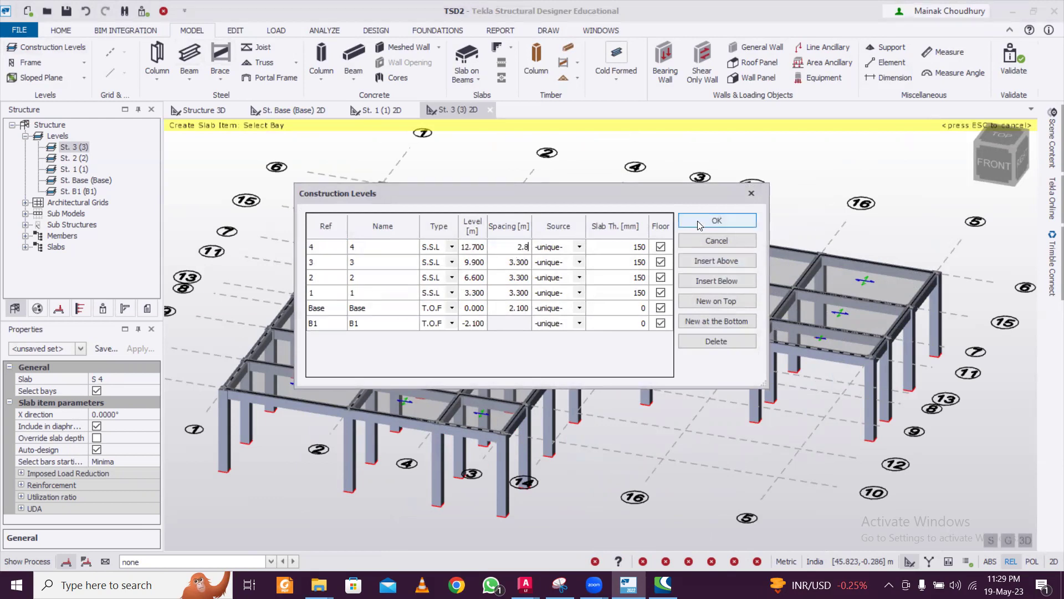
left_click(717, 221)
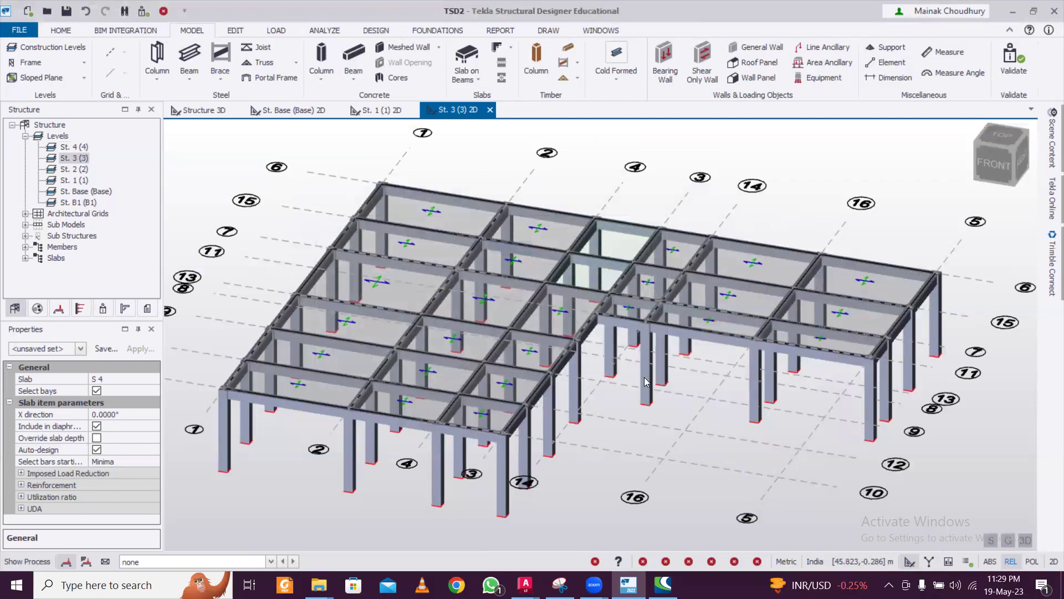
scroll(615, 366, "down", 3)
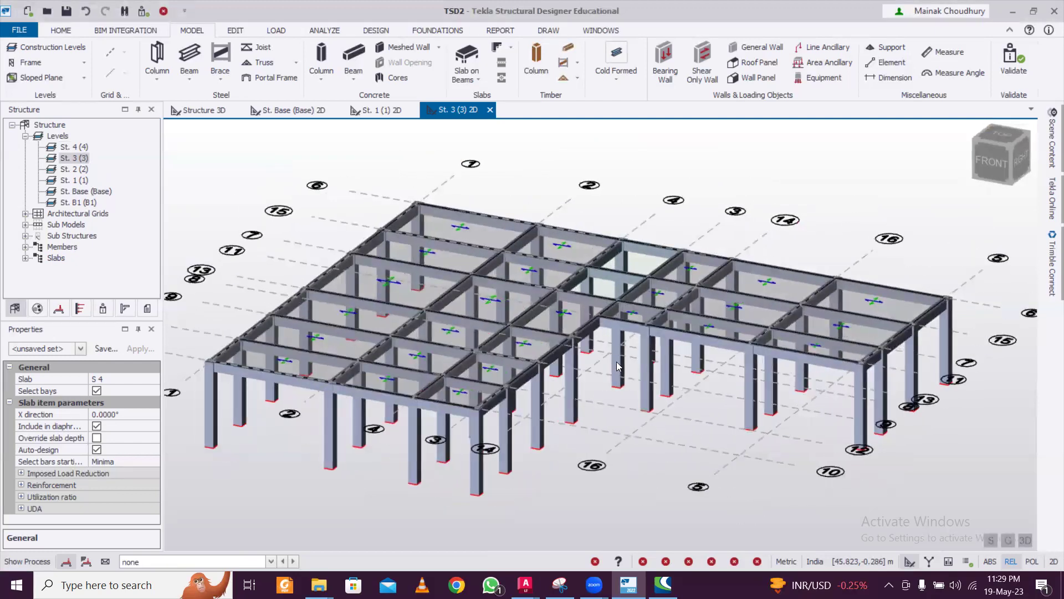
scroll(618, 369, "up", 5)
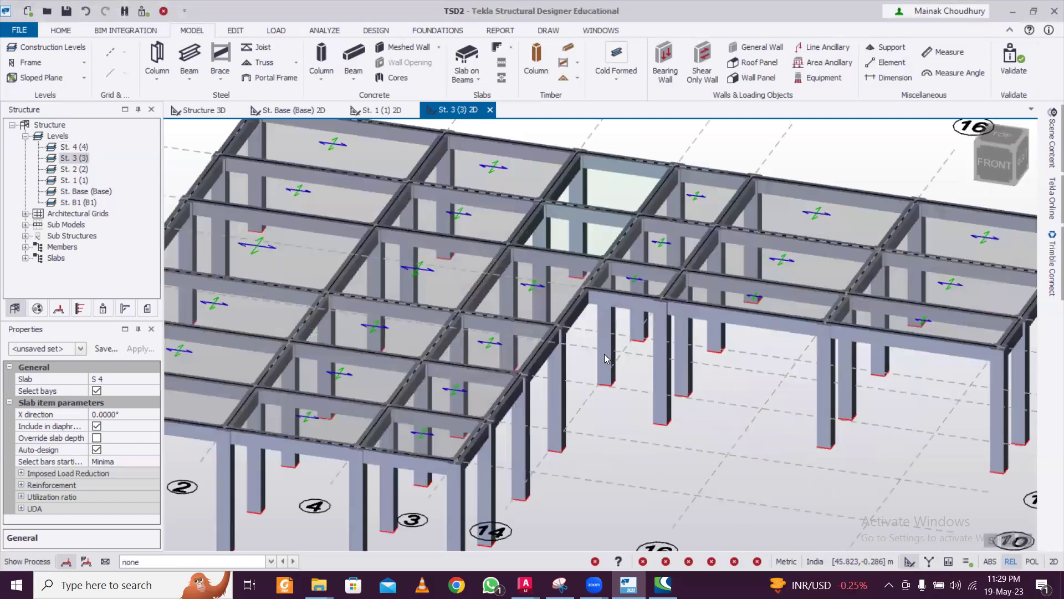
scroll(605, 360, "down", 4)
scroll(604, 358, "up", 2)
- In the full 3D view, select core columns C29, C30, C26, C31, C27 and one more
left_click(204, 110)
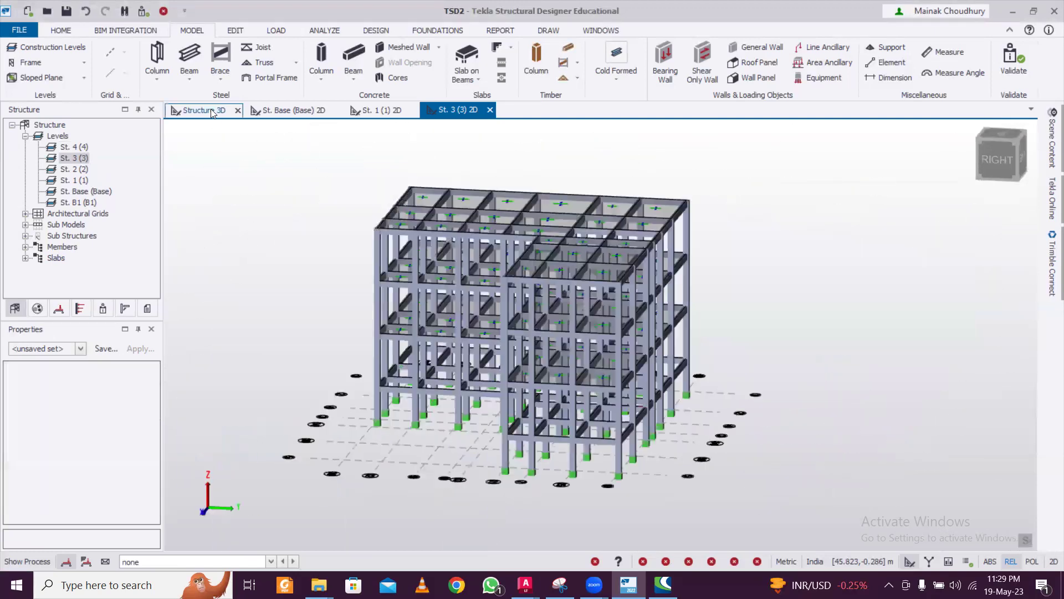
right_click_drag(278, 303, 113, 311)
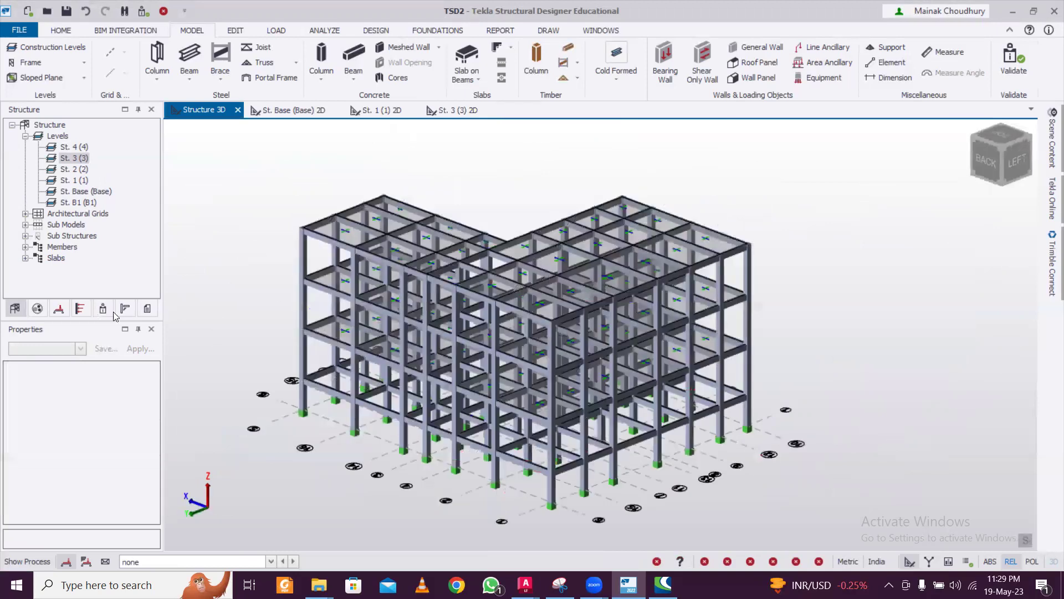
scroll(684, 443, "up", 3)
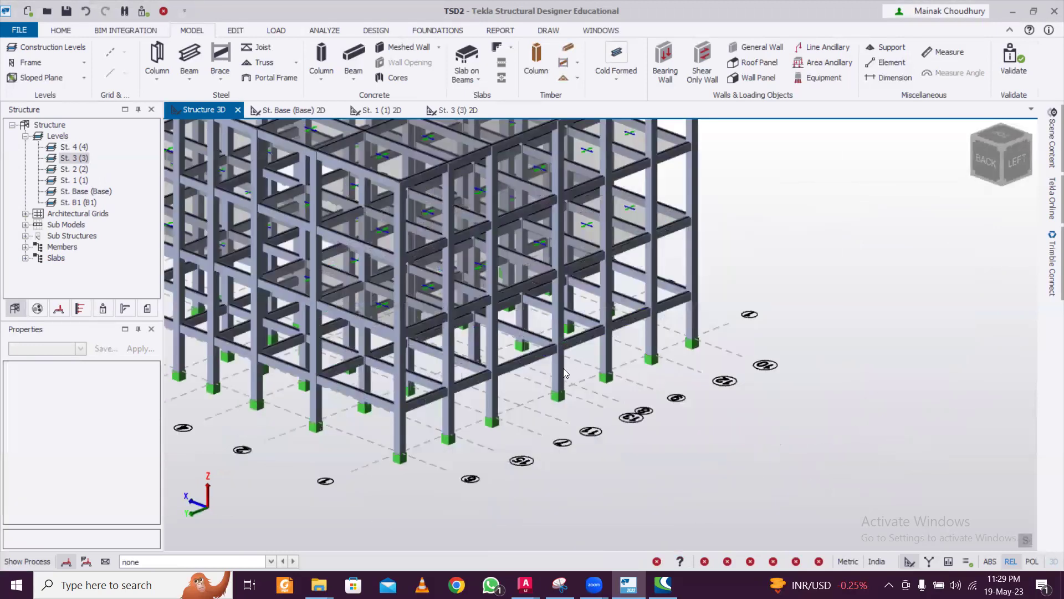
scroll(565, 373, "up", 4)
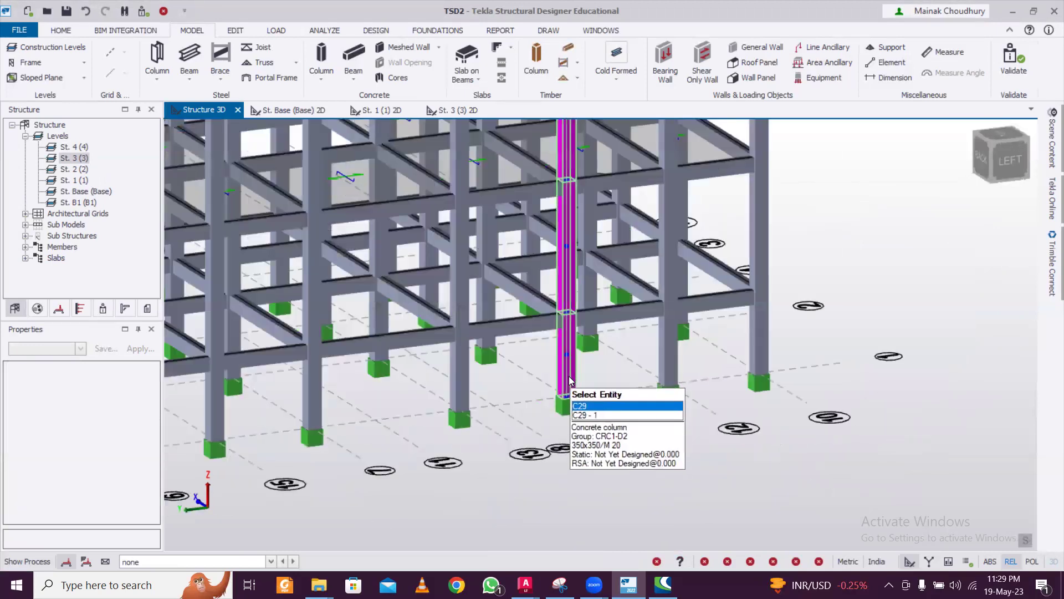
left_click(569, 376)
left_click(462, 403)
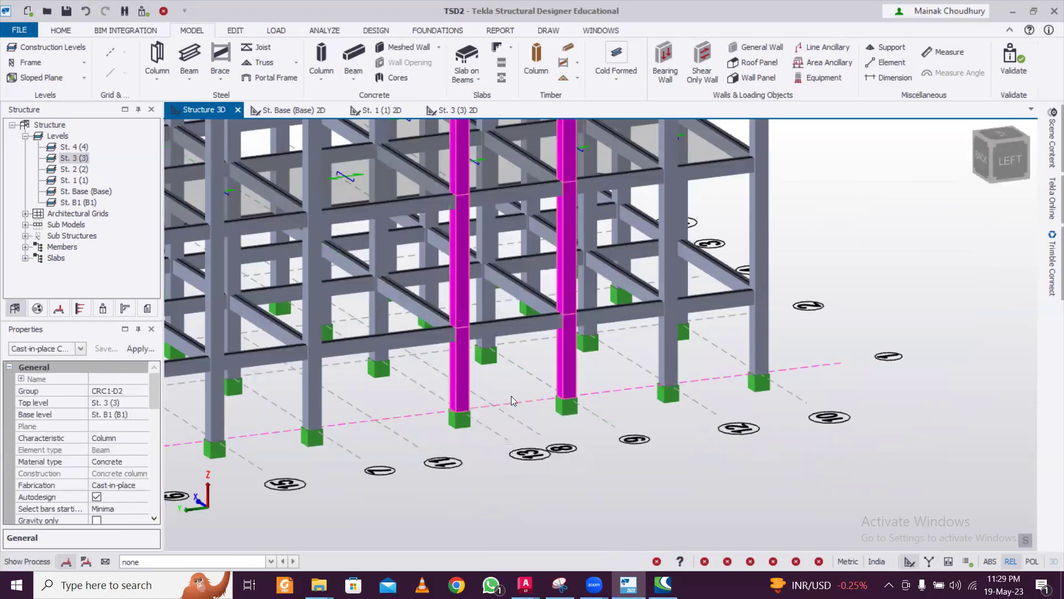
left_click(532, 410)
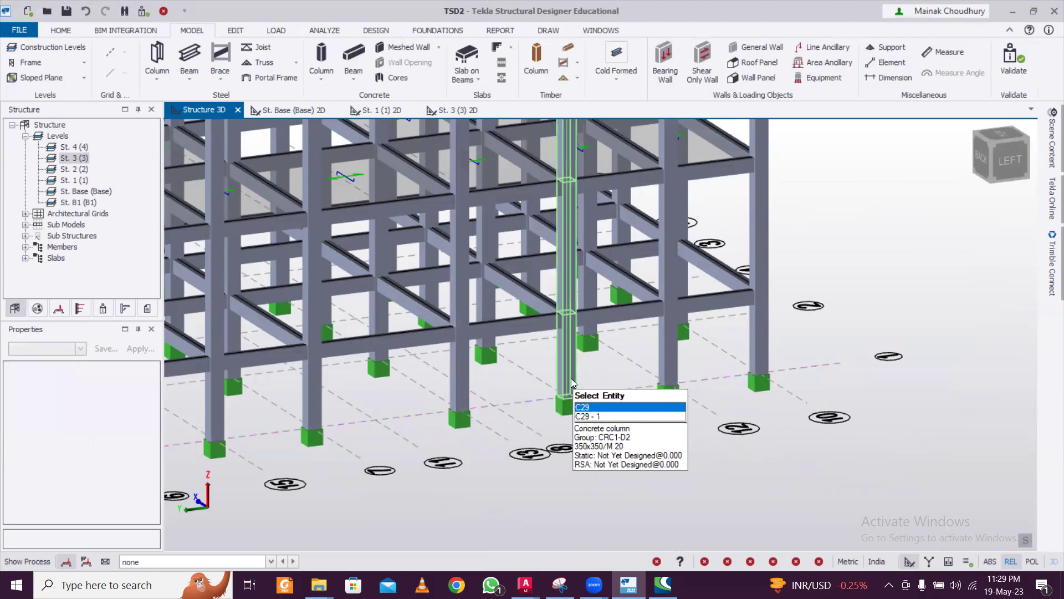
left_click(567, 388)
left_click(459, 377, "ctrl")
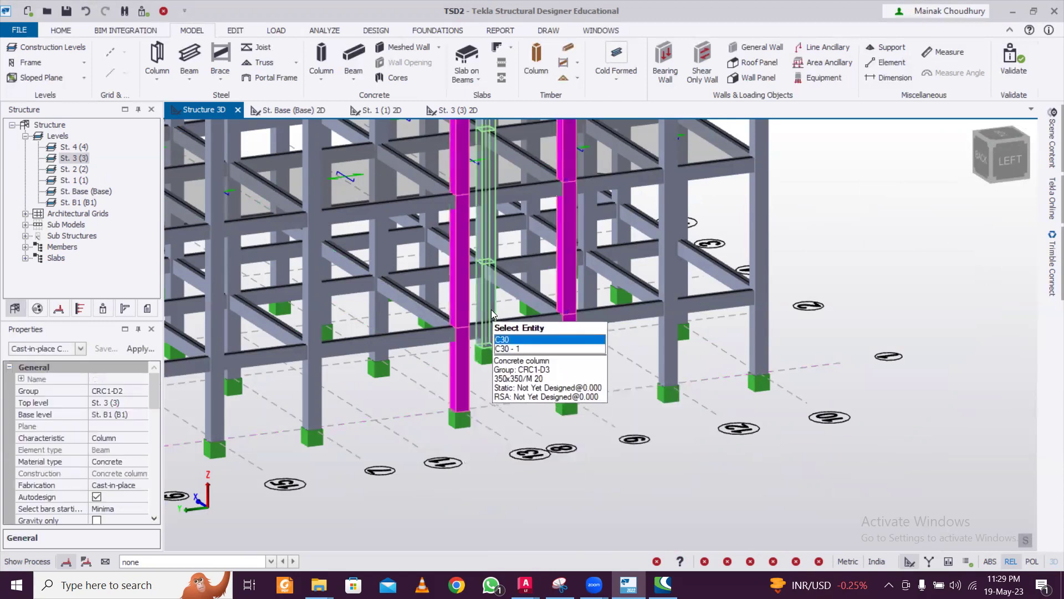
left_click(487, 316, "ctrl")
left_click(383, 317)
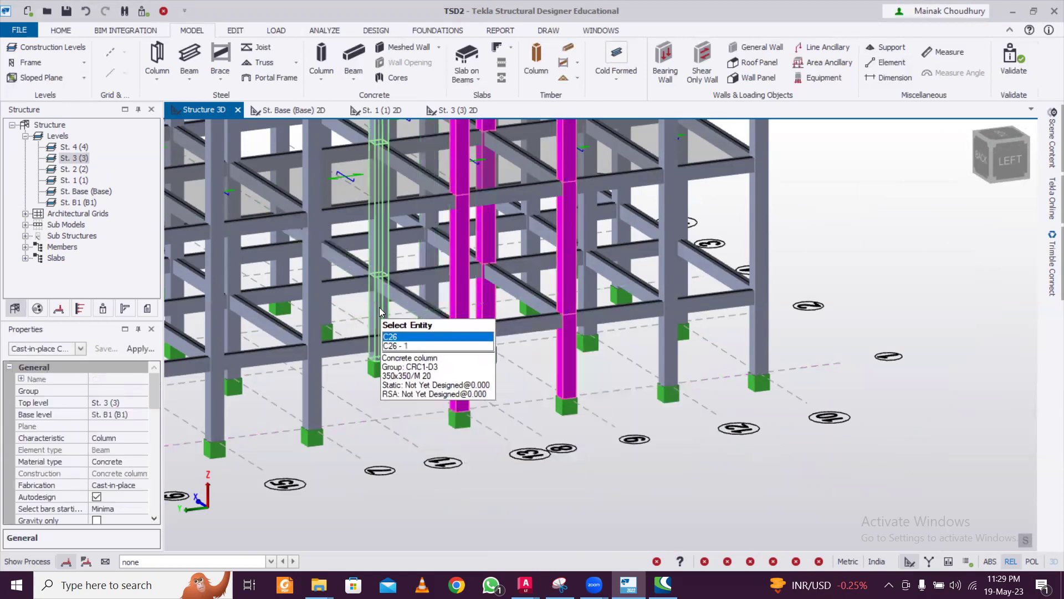
left_click(433, 258)
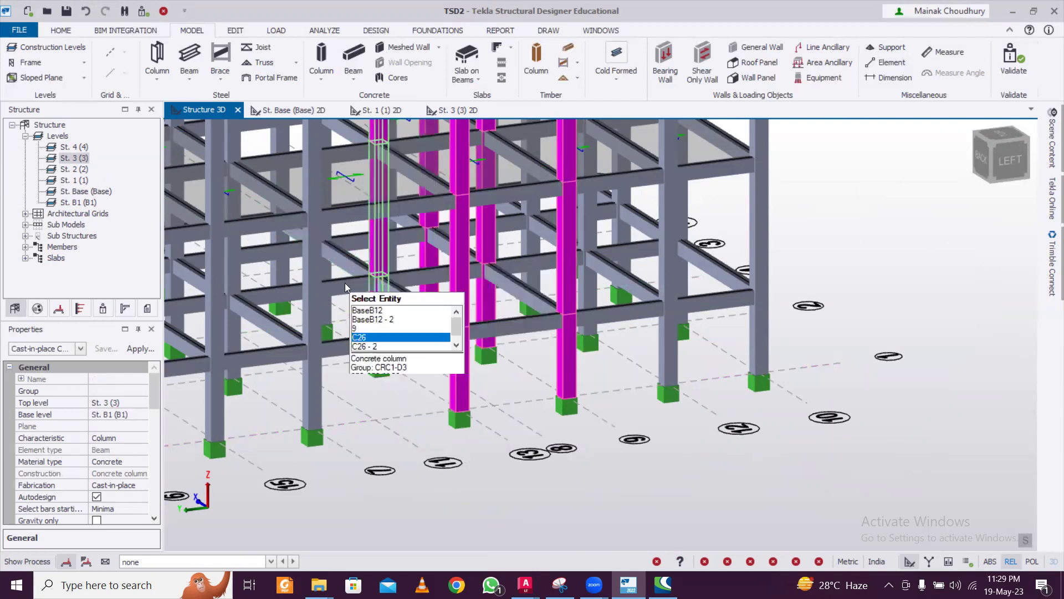
left_click(332, 312)
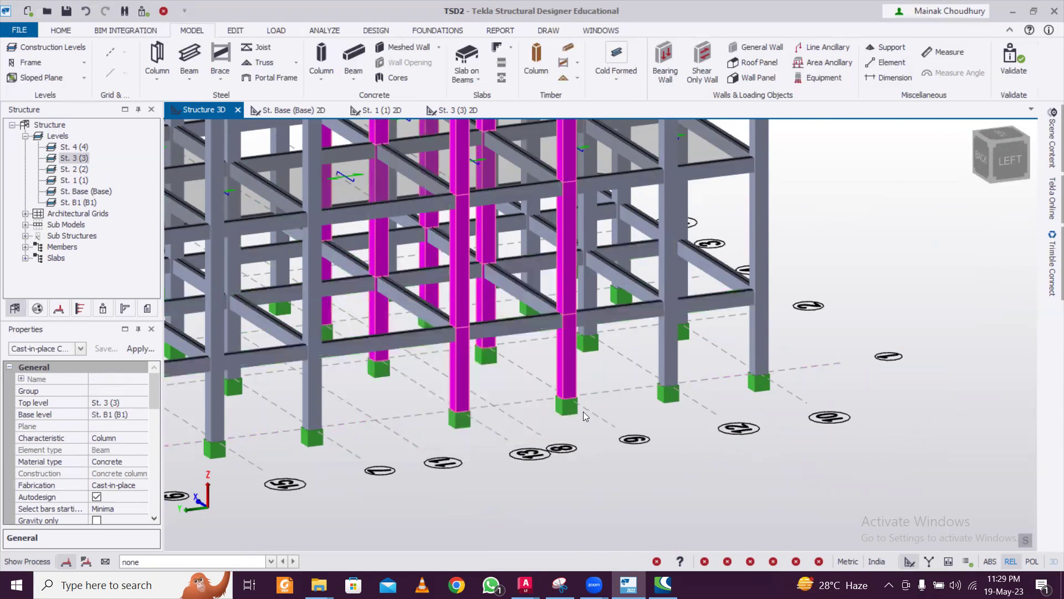
- Orbit to the front-right side and add column C9 to the selection
right_click_drag(511, 415, 331, 392)
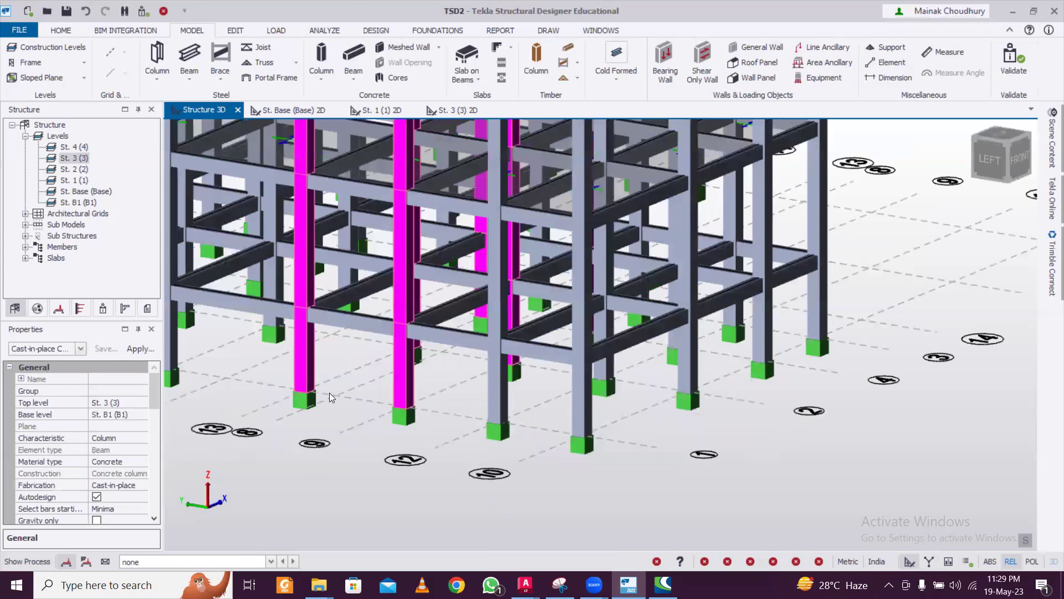
scroll(330, 393, "down", 5)
right_click_drag(547, 391, 778, 431)
middle_click_drag(777, 432, 493, 439)
middle_click_drag(232, 415, 472, 378)
scroll(473, 378, "up", 5)
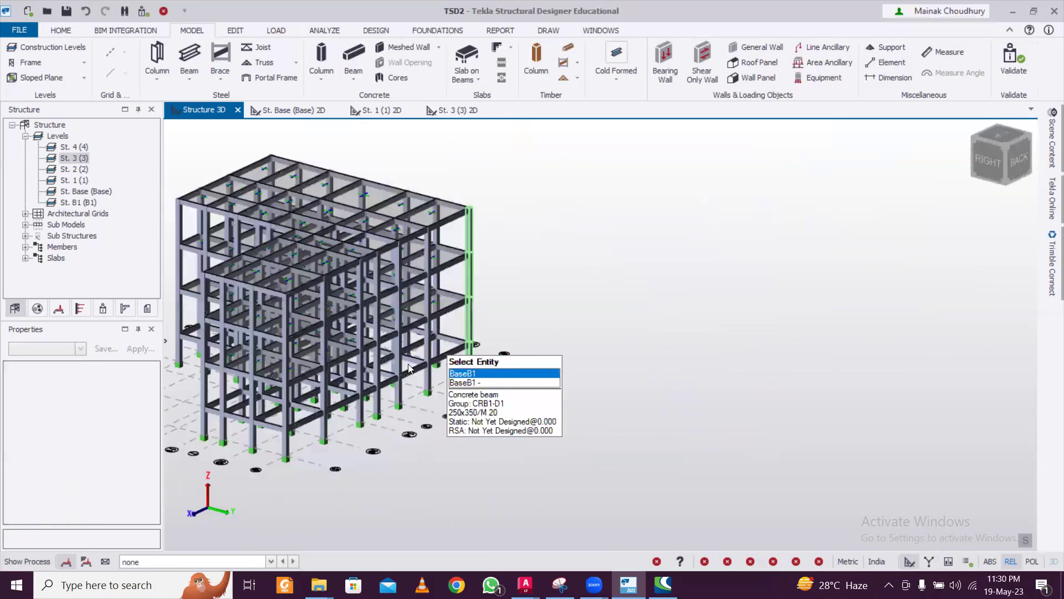
scroll(360, 440, "up", 3)
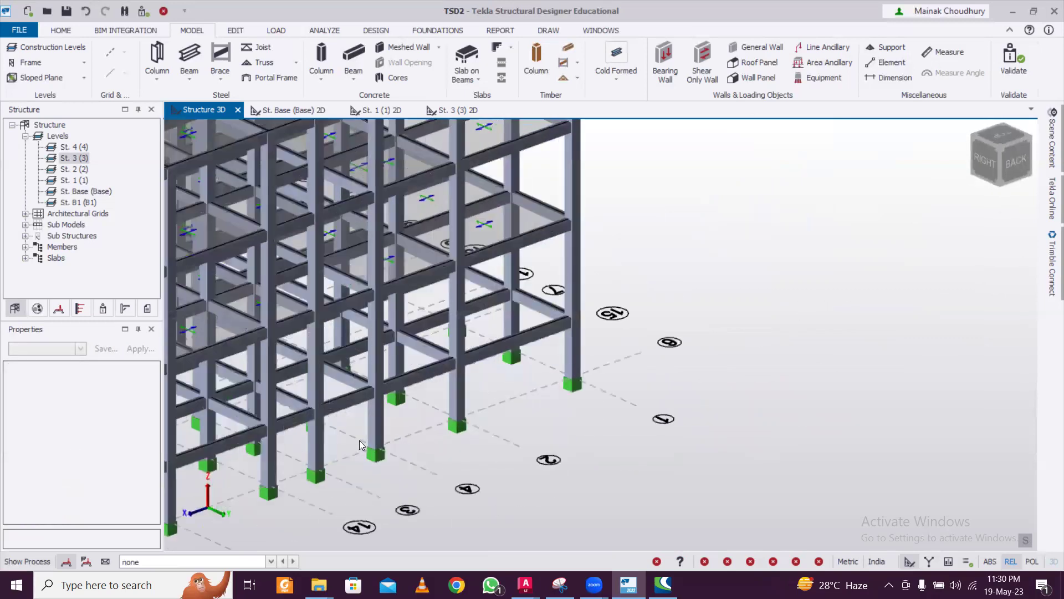
left_click(376, 420)
- Add columns C12, C8 and C10 to the selection
scroll(397, 406, "up", 1)
scroll(396, 404, "down", 1)
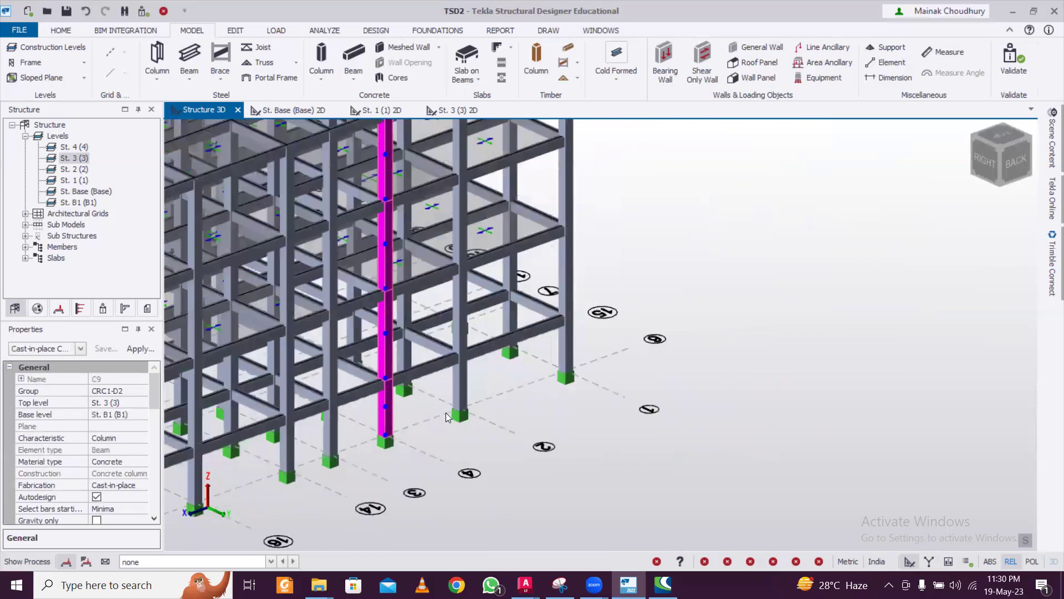
middle_click_drag(445, 413, 439, 432)
scroll(439, 431, "down", 2)
scroll(356, 230, "up", 3)
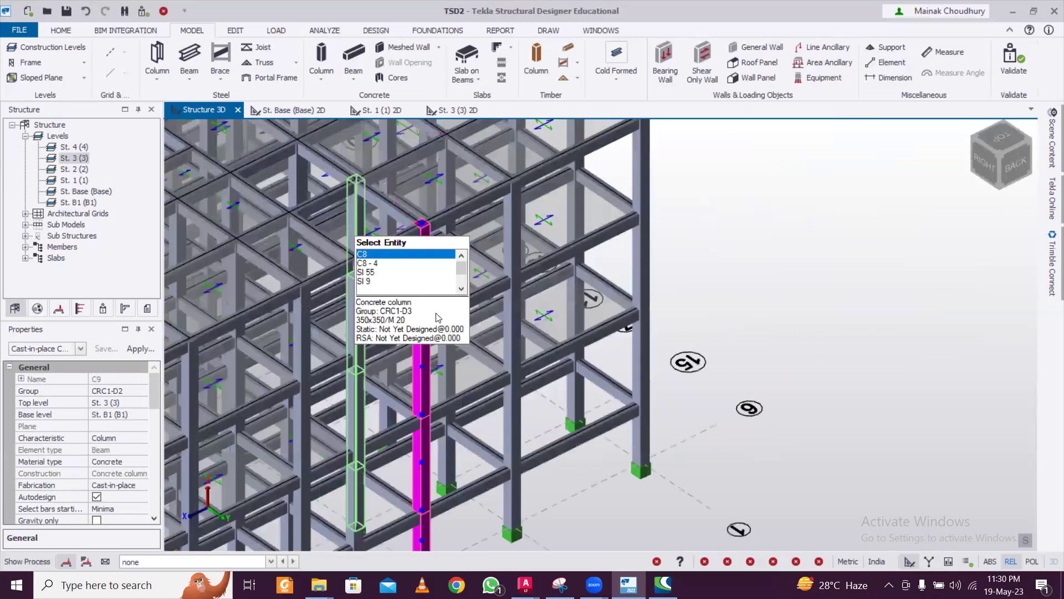
middle_click_drag(436, 317, 350, 327)
mouse_move(281, 301)
middle_mouse_down()
mouse_move(269, 273)
mouse_move(272, 309)
middle_mouse_up()
middle_click_drag(436, 347, 426, 314)
scroll(438, 361, "up", 3)
scroll(426, 314, "down", 1)
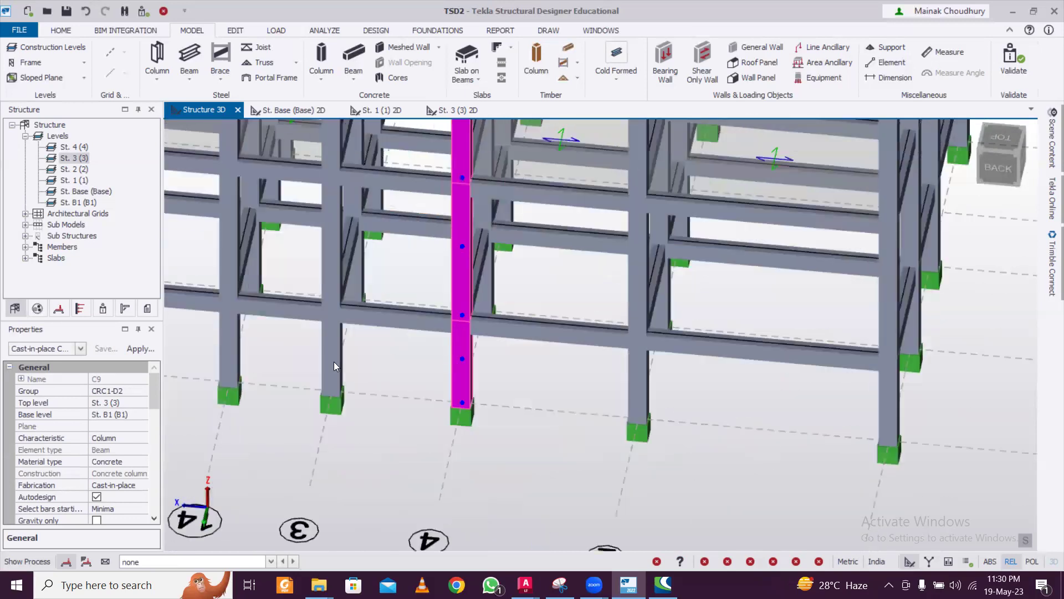
left_click(325, 345)
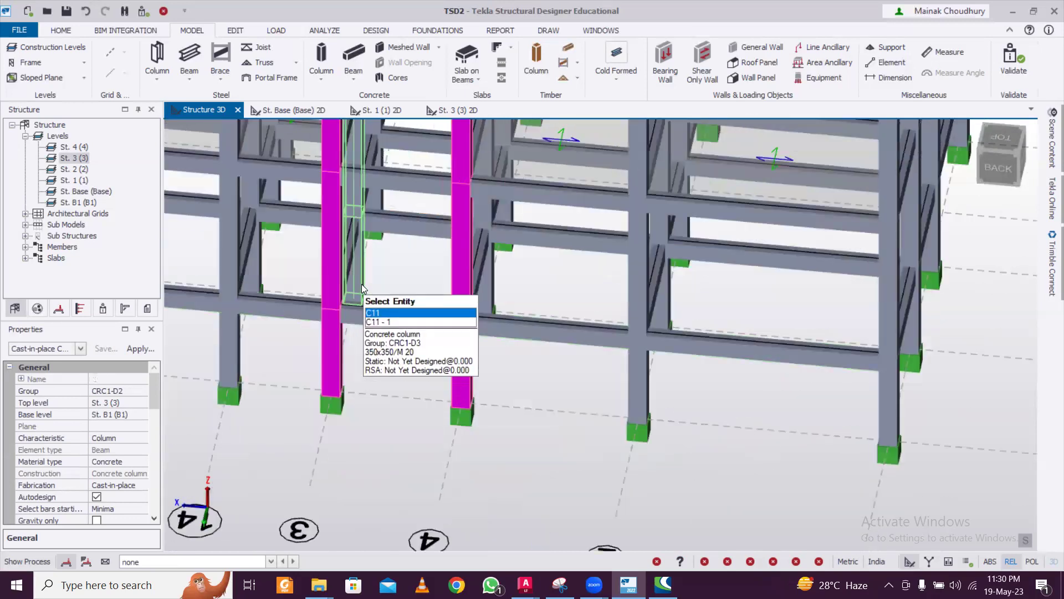
left_click(485, 290)
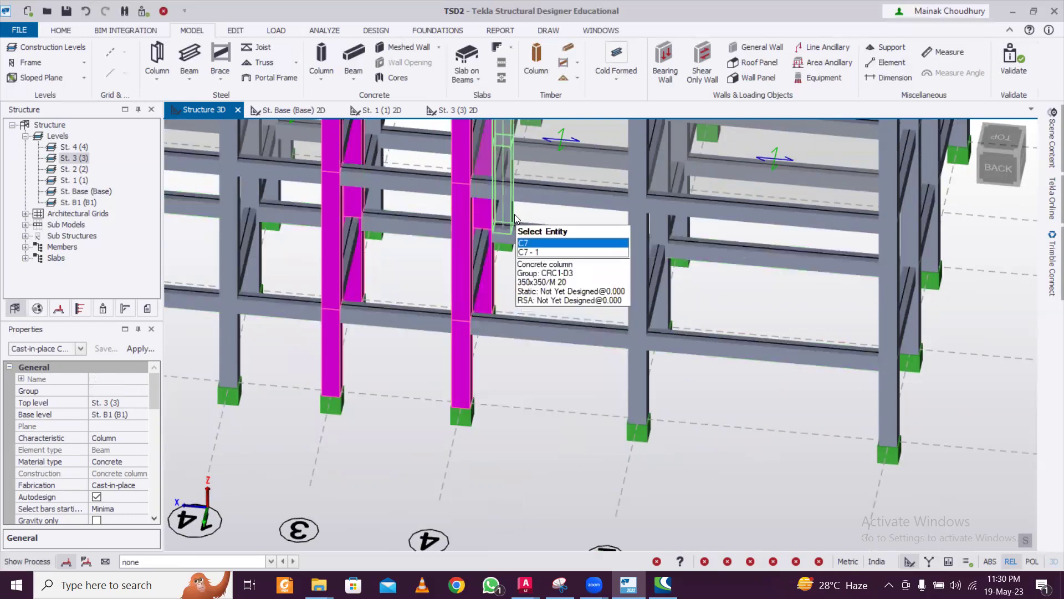
left_click(376, 192)
scroll(395, 265, "down", 5)
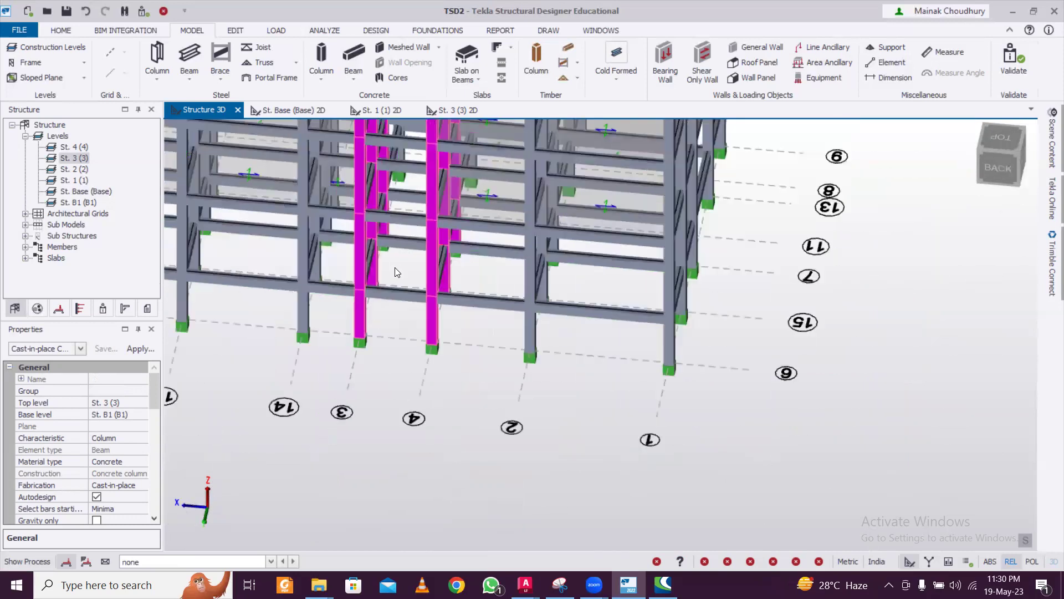
middle_click_drag(273, 320, 239, 277)
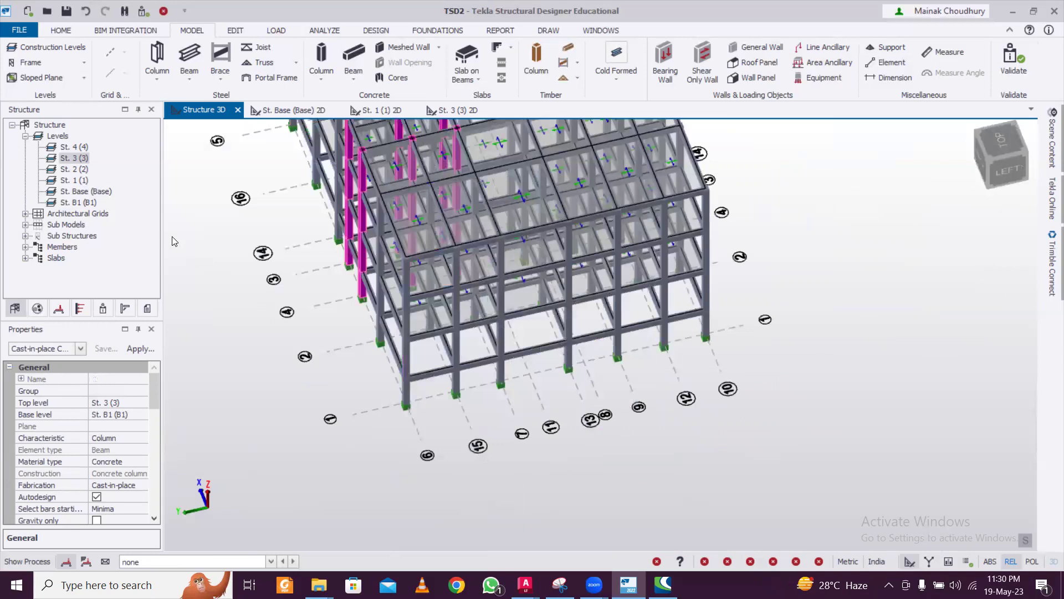
- Set the selected columns' Top level to St. 4 (4)
left_click(131, 403)
left_click(142, 403)
left_click(140, 415)
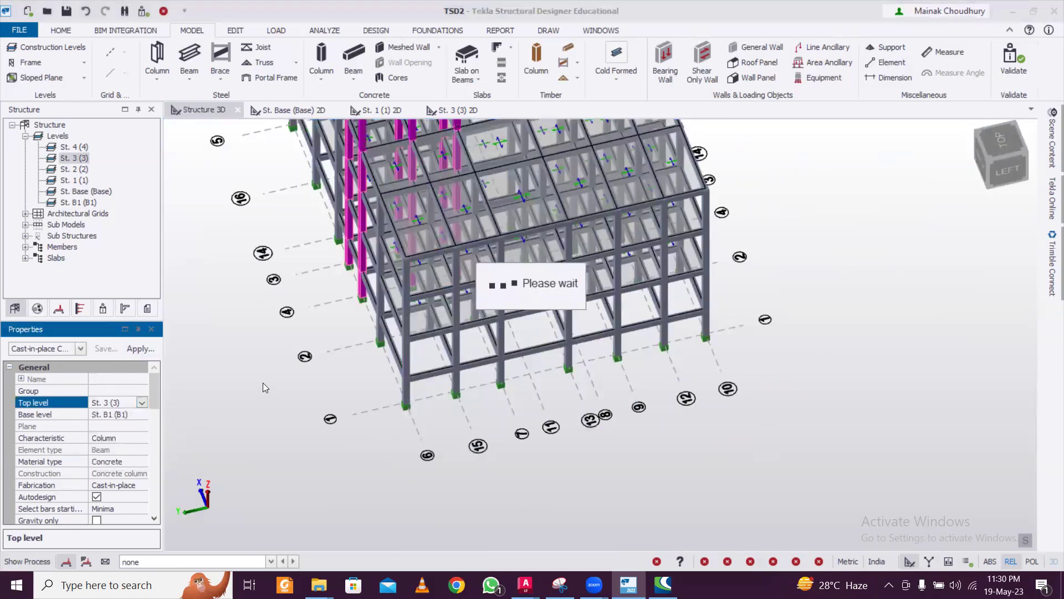
scroll(261, 379, "down", 4)
middle_click_drag(254, 363, 339, 349)
middle_click_drag(427, 312, 311, 269)
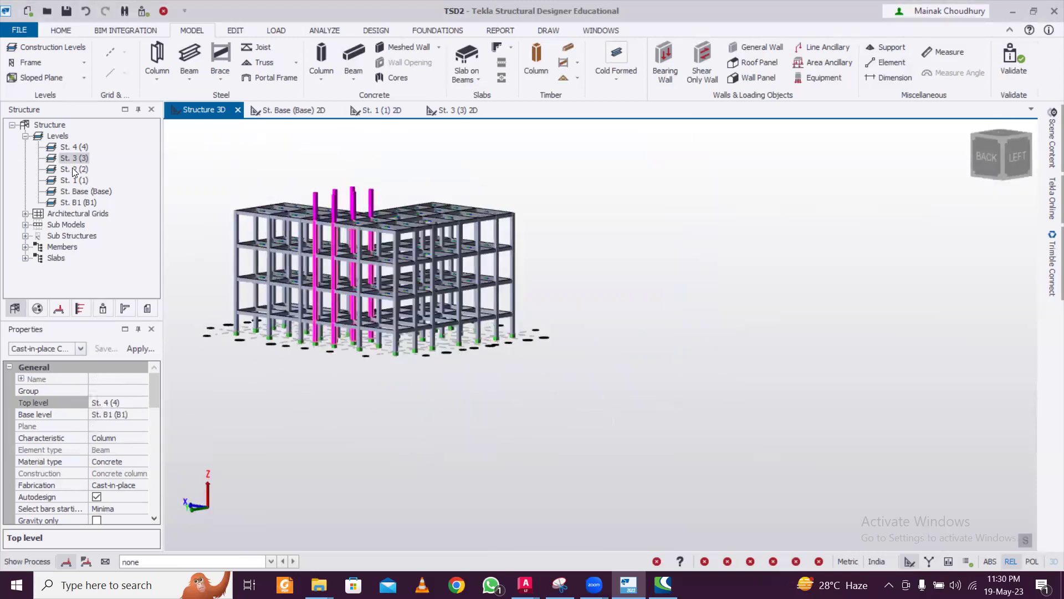
- On the St. 4 (4) plan, frame PB 250x350 concrete beams around the four core columns
left_click(74, 146)
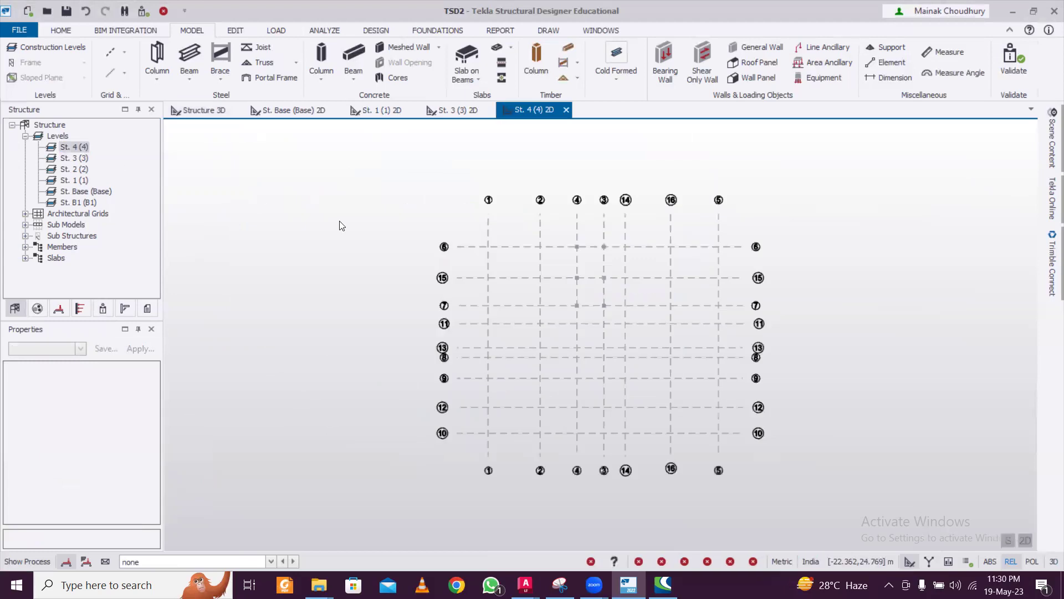
scroll(602, 254, "up", 3)
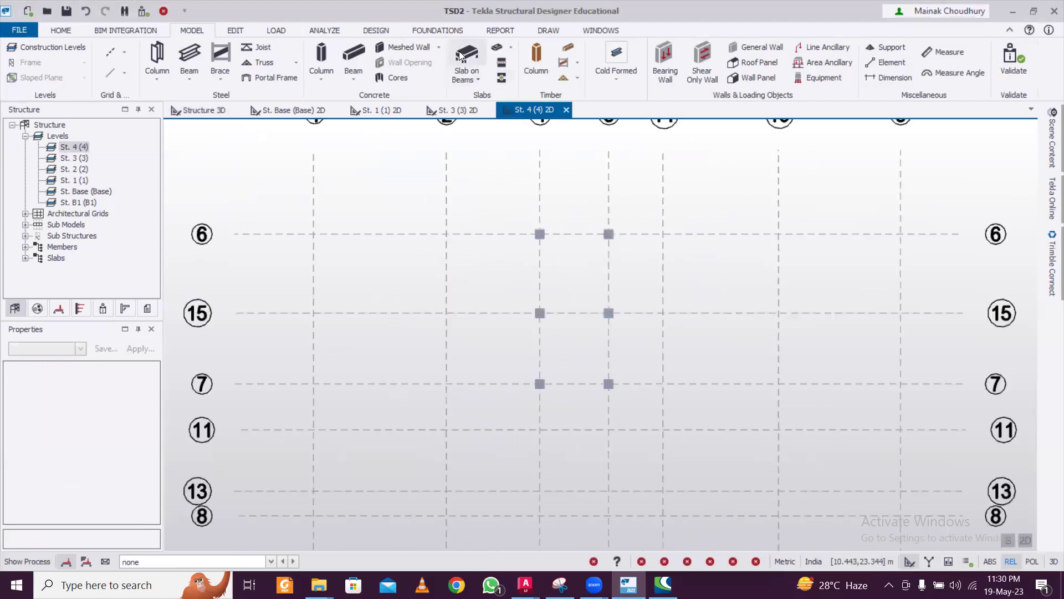
left_click(353, 58)
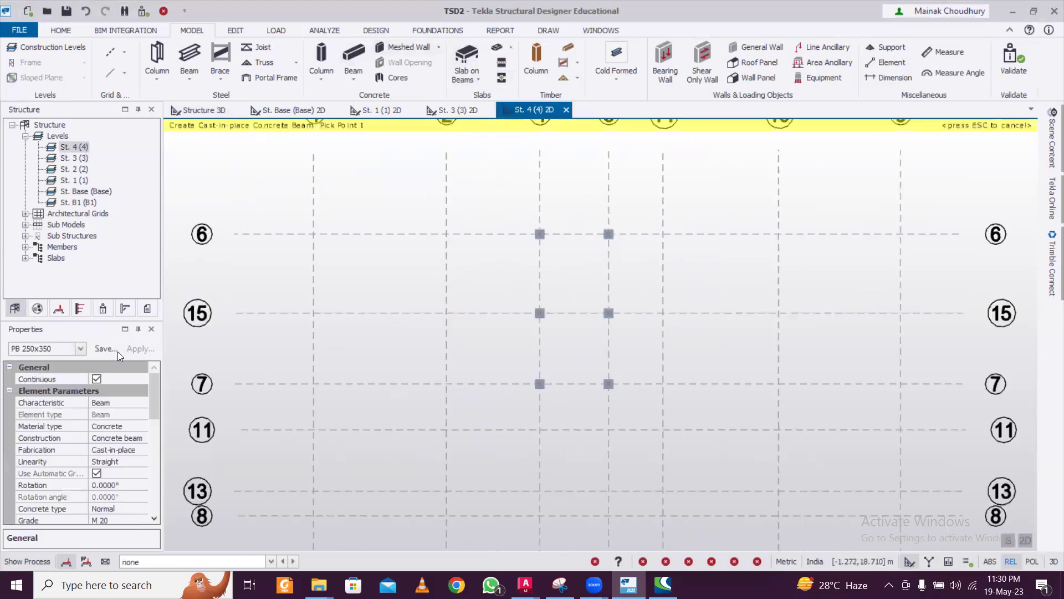
left_click(80, 349)
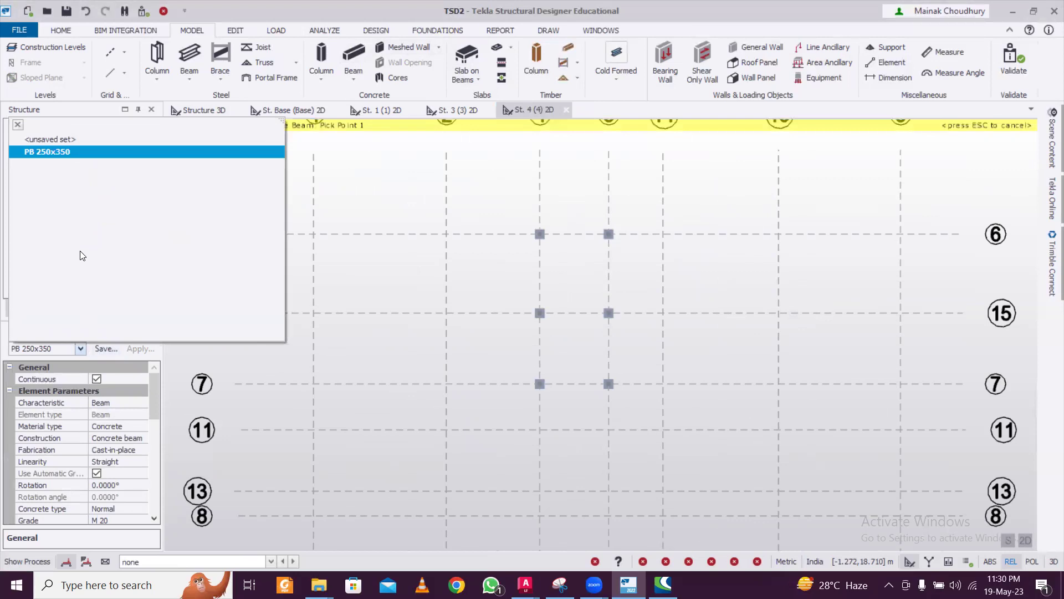
left_click(80, 151)
left_click_drag(488, 183, 734, 437)
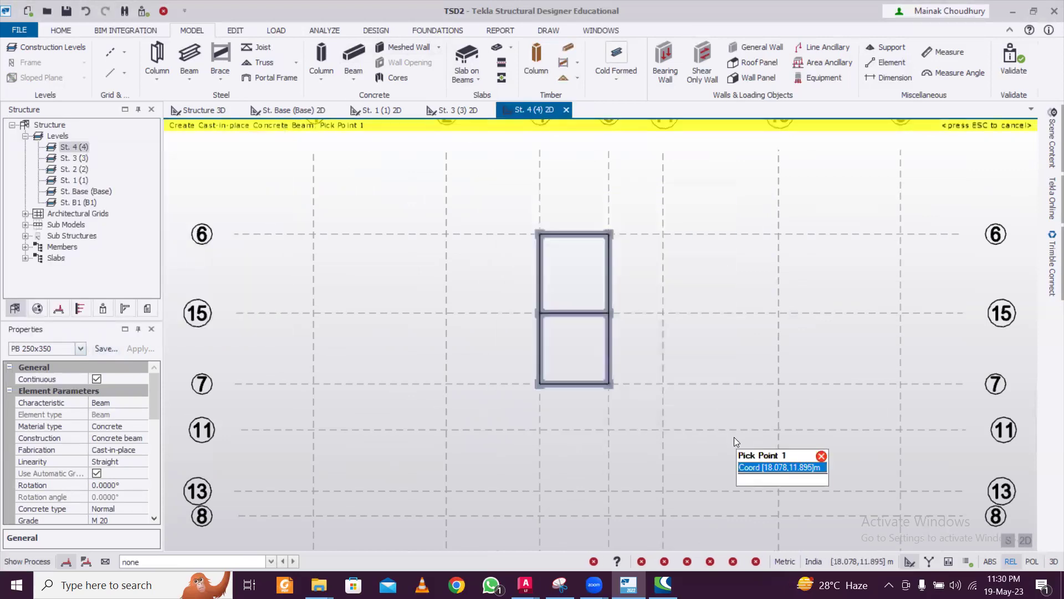
scroll(579, 331, "down", 3)
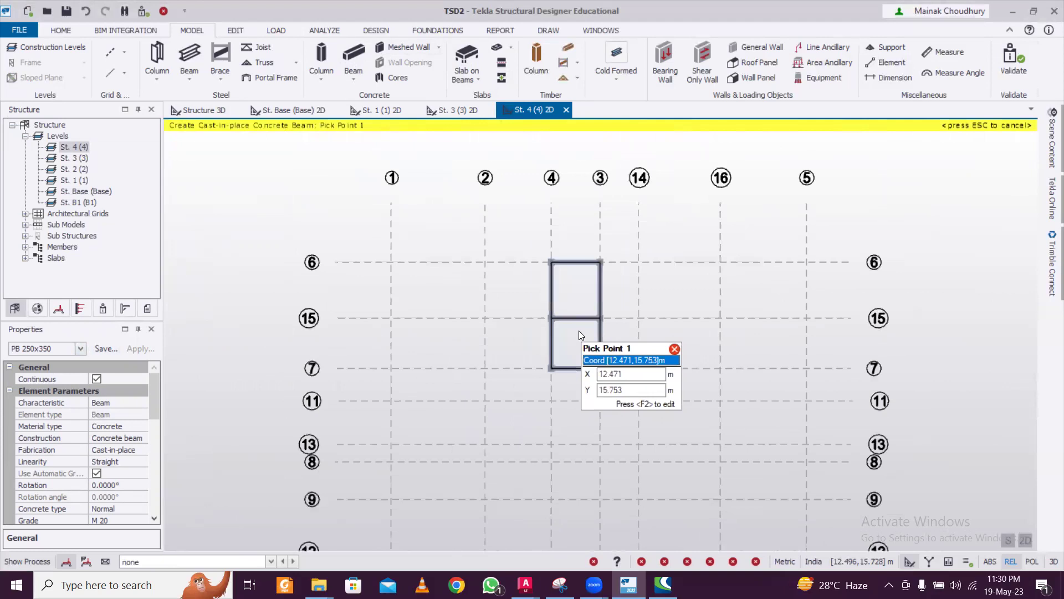
scroll(579, 330, "down", 2)
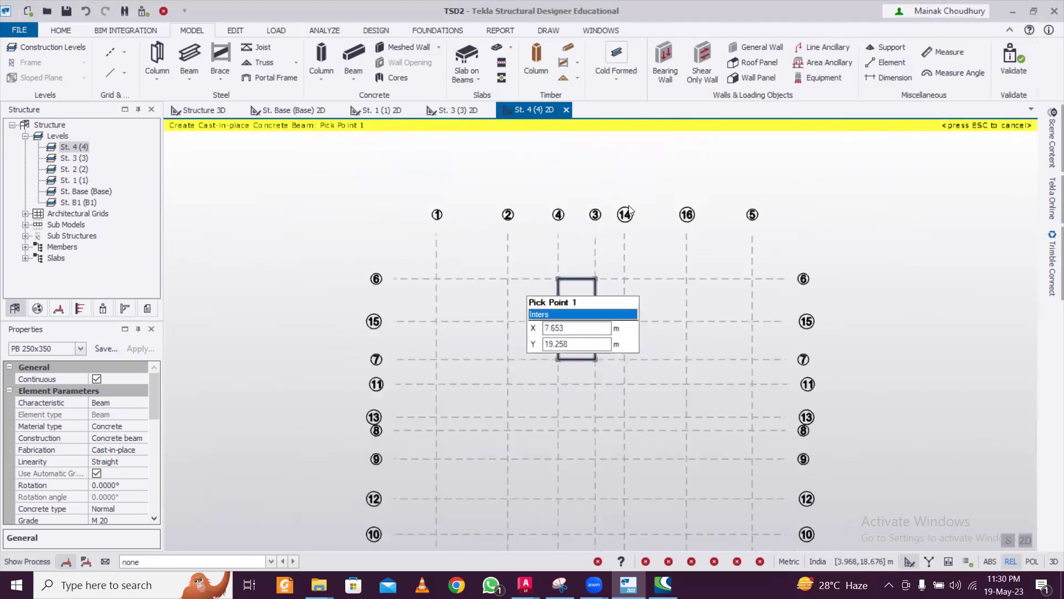
- Add slabs to the upper and lower core bays and view the building in 3D
left_click(466, 61)
left_click(580, 303)
left_click(581, 351)
scroll(750, 379, "down", 3)
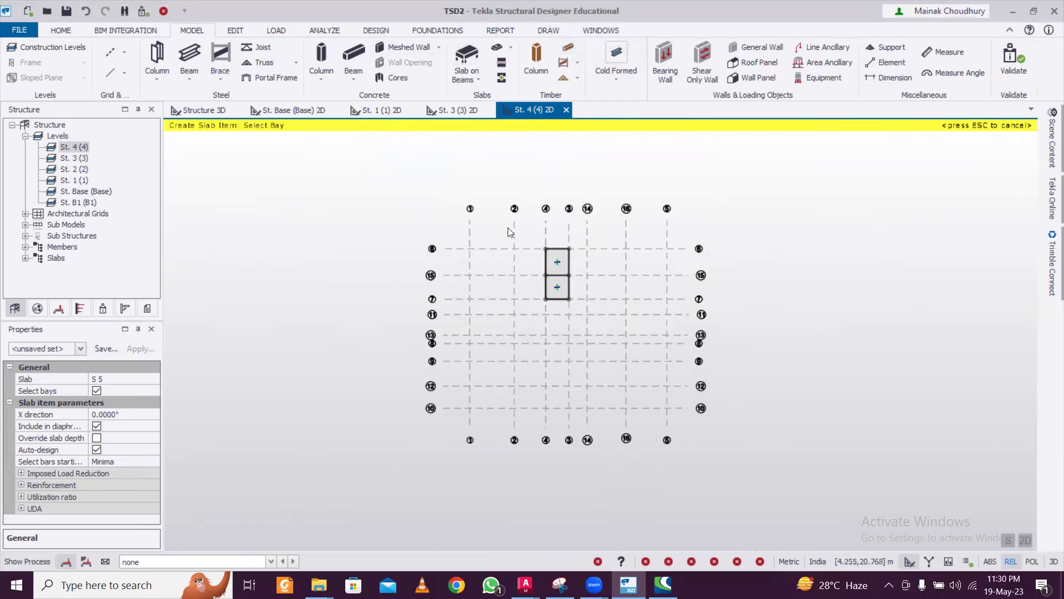
left_click(204, 109)
right_click_drag(360, 355, 502, 331)
- Clear the selection and orbit, pan and zoom to inspect the frame from several sides
key("Escape")
scroll(331, 297, "up", 2)
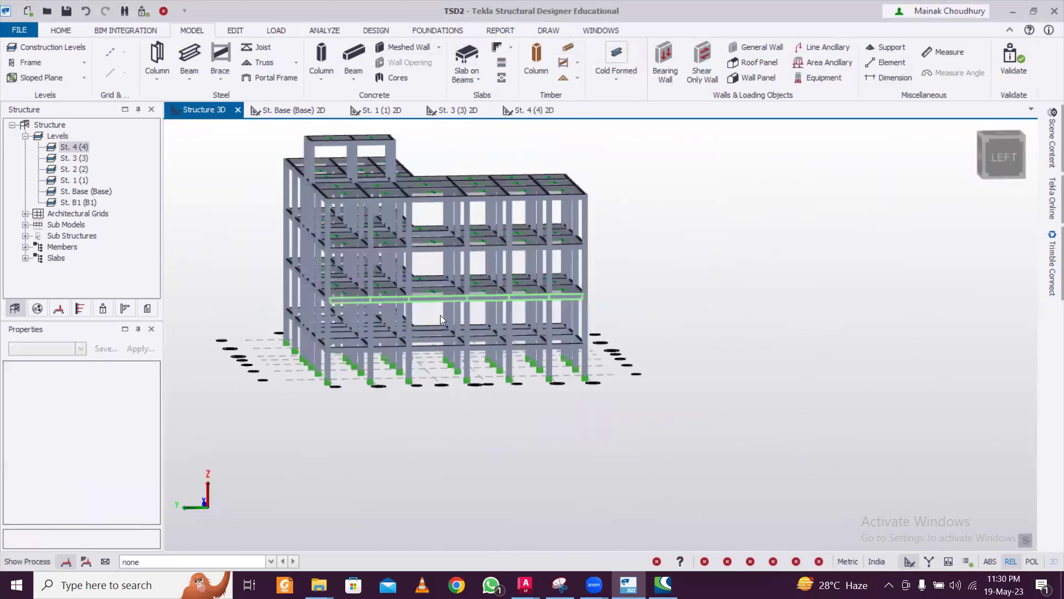
scroll(444, 317, "up", 2)
right_click_drag(664, 335, 613, 345)
scroll(435, 304, "down", 5)
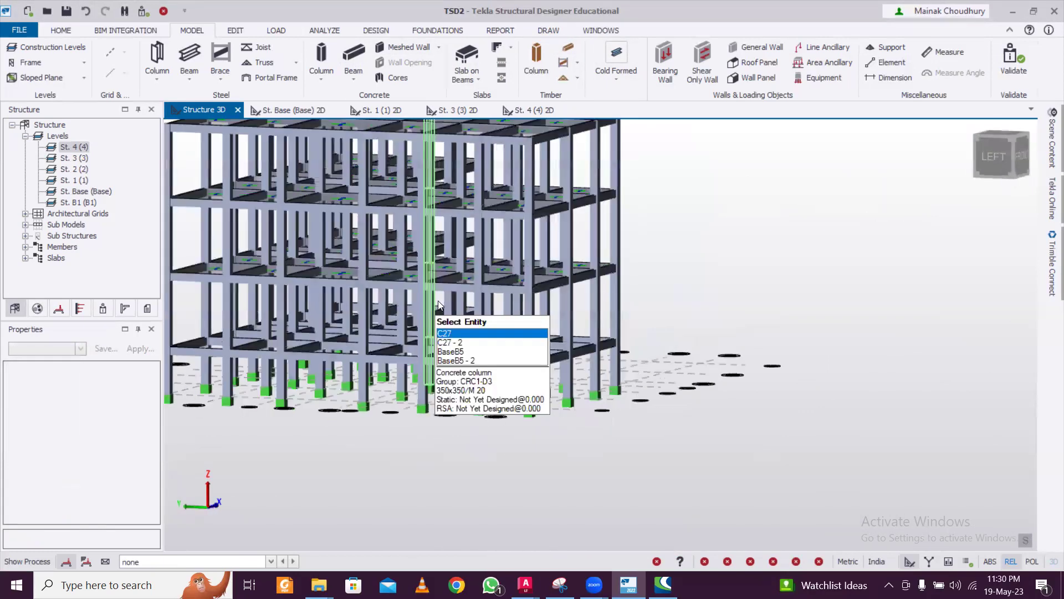
scroll(441, 305, "up", 2)
scroll(441, 304, "down", 3)
right_click_drag(721, 288, 480, 331)
scroll(480, 331, "up", 2)
scroll(480, 332, "down", 3)
right_click_drag(651, 321, 664, 331)
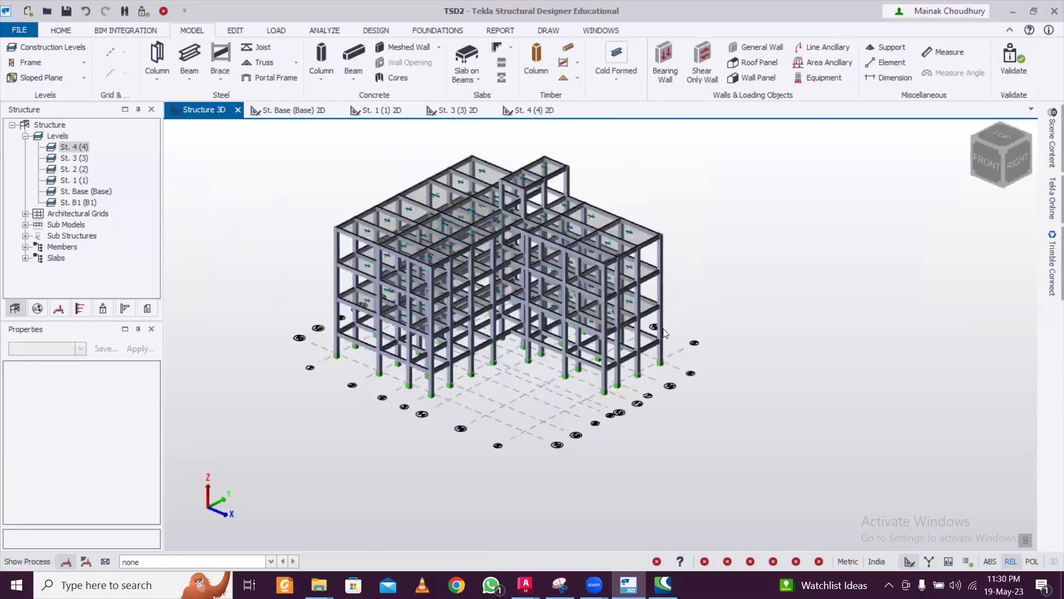
scroll(459, 356, "up", 2)
scroll(469, 354, "down", 3)
middle_click_drag(554, 349, 564, 385)
scroll(565, 386, "up", 2)
scroll(567, 386, "down", 2)
right_click_drag(646, 344, 685, 345)
middle_click_drag(685, 345, 673, 356)
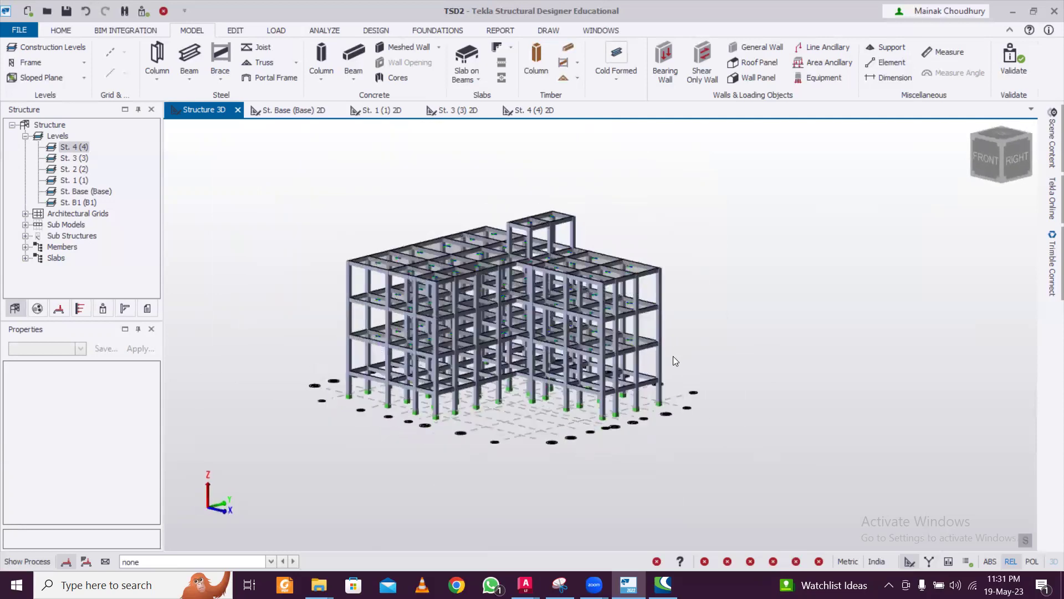
- Launch the Seismic Wizard and keep code spectra as the spectrum source
left_click(281, 31)
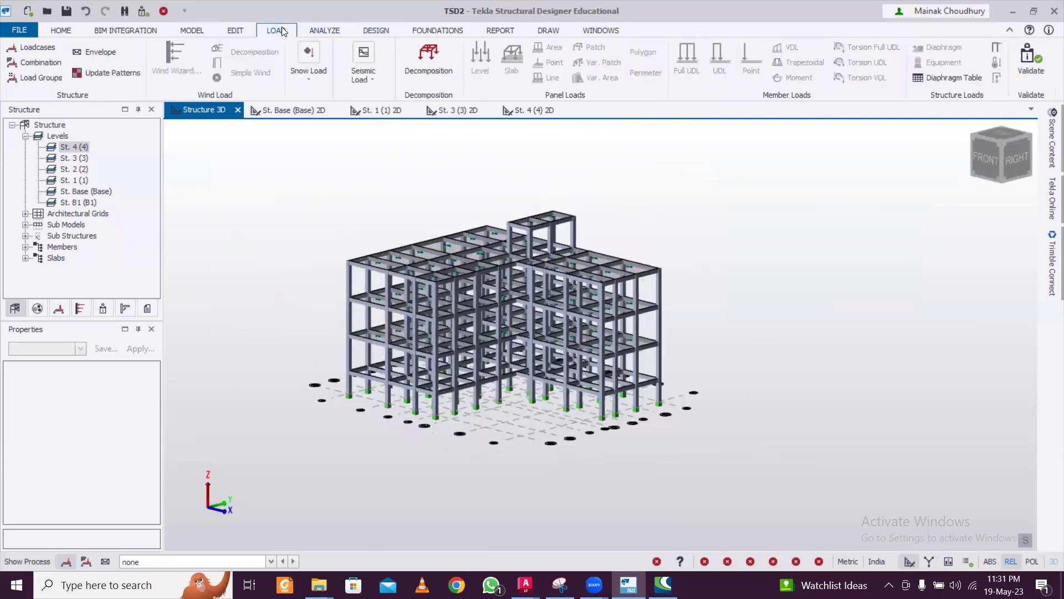
left_click(361, 77)
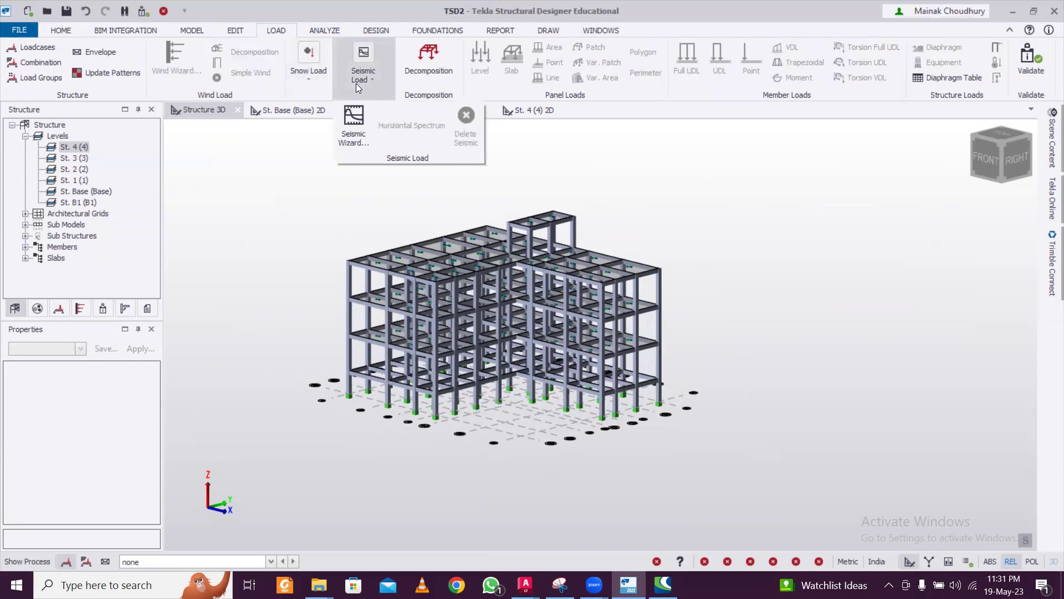
left_click(355, 141)
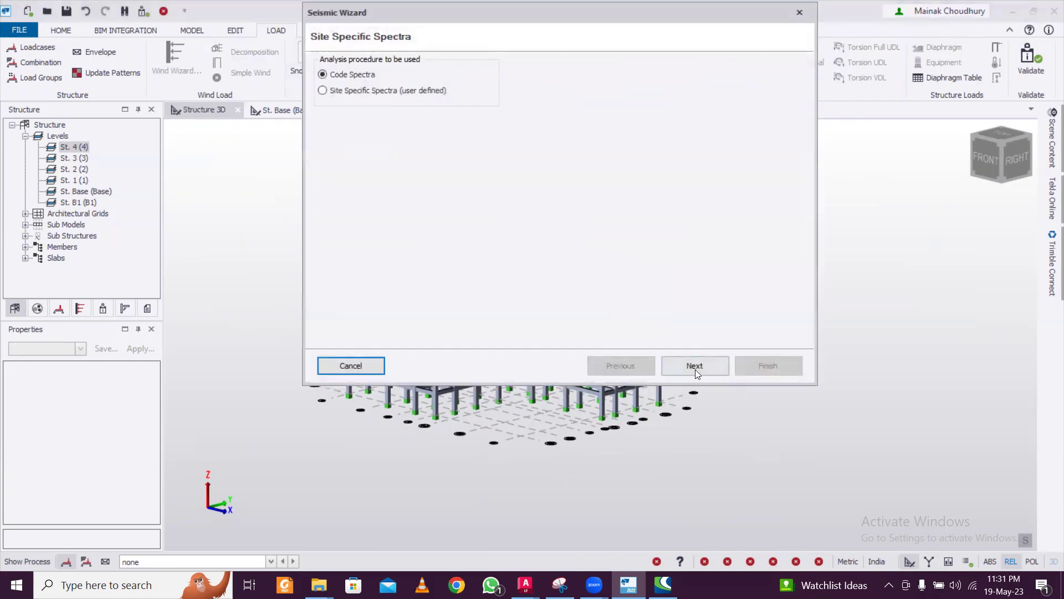
left_click(695, 369)
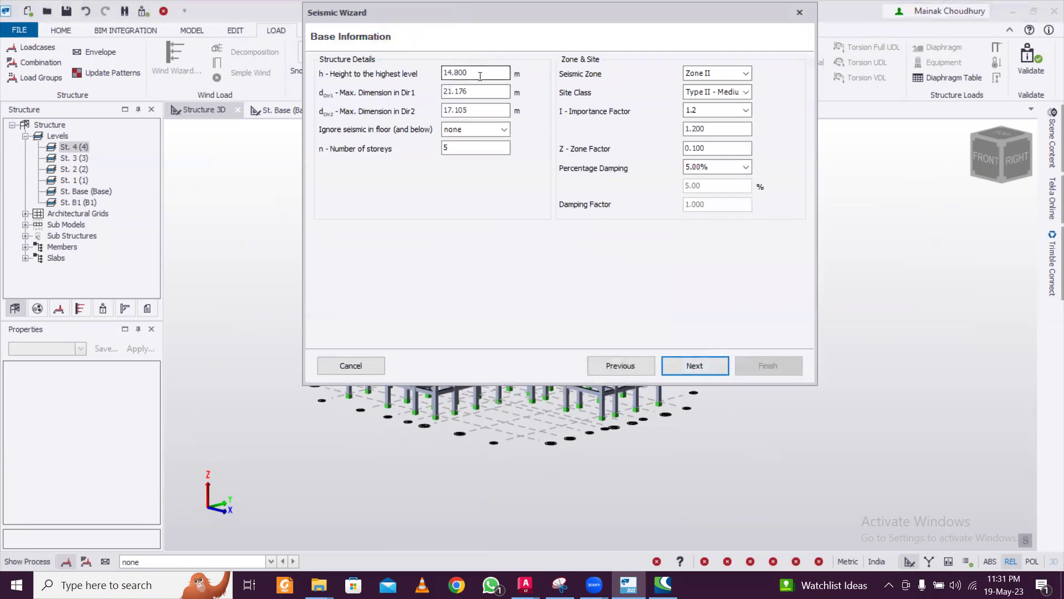
- Ignore seismic at St. Base (Base) and below, and set the seismic zone to Zone V
left_click(504, 130)
left_click(470, 187)
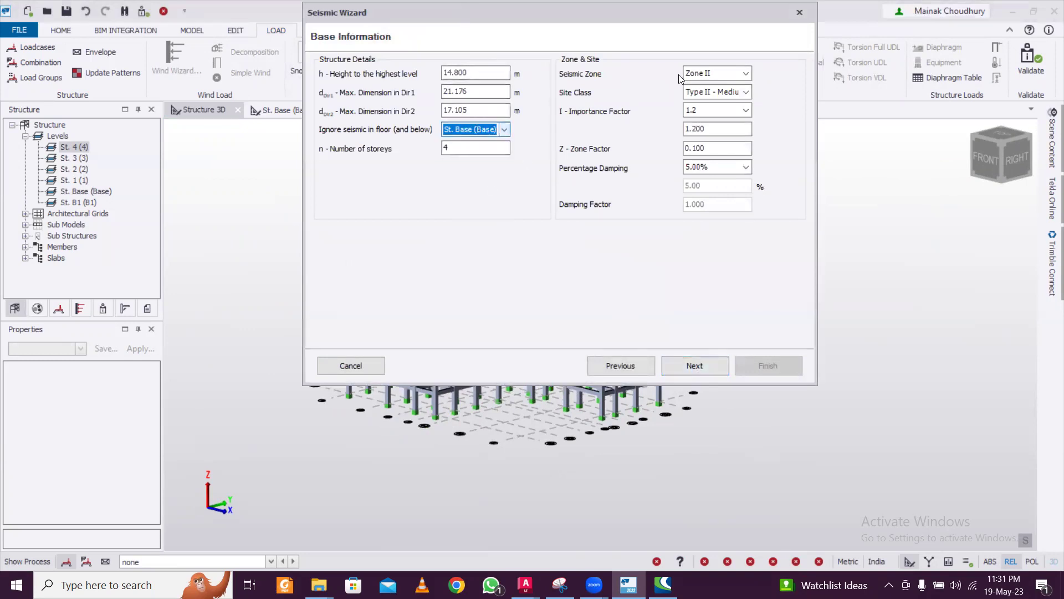
left_click(698, 72)
left_click(699, 72)
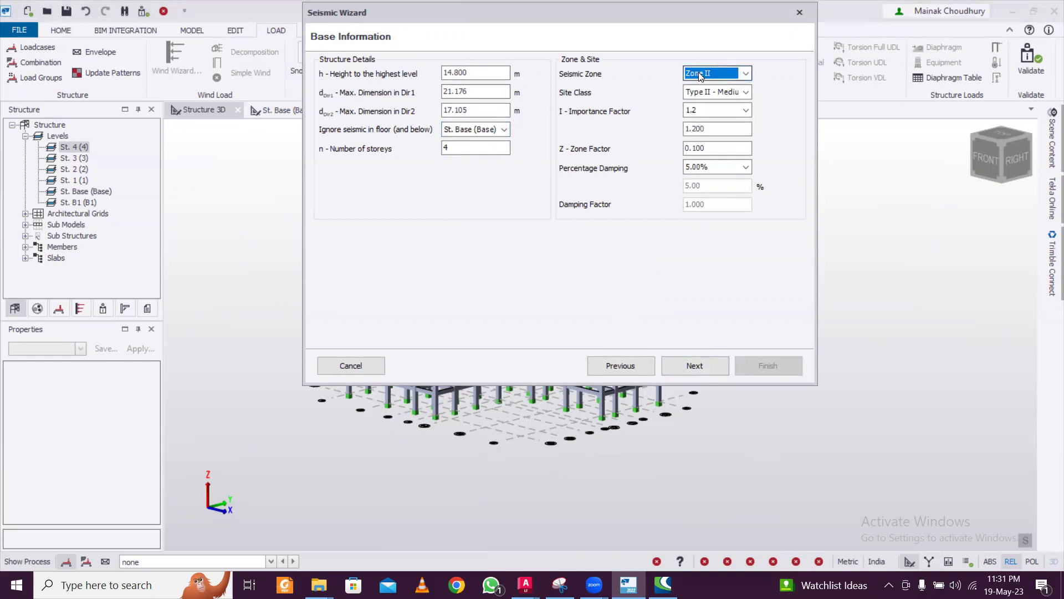
left_click(699, 72)
left_click(703, 122)
- Keep the medium soil site class and set the importance factor to 1.0
left_click(720, 93)
left_click(713, 115)
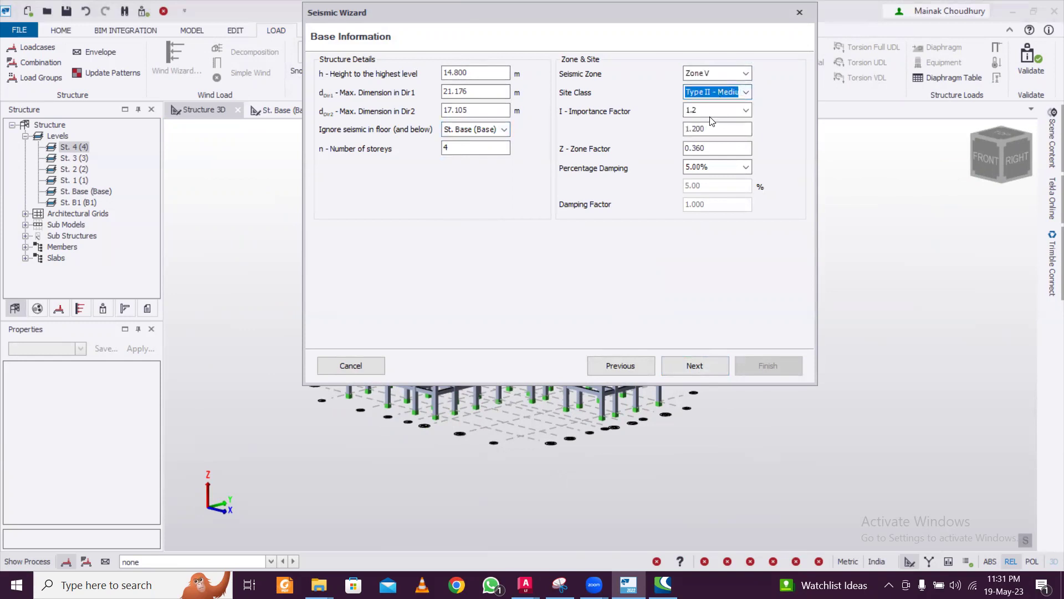
left_click(714, 110)
left_click(708, 146)
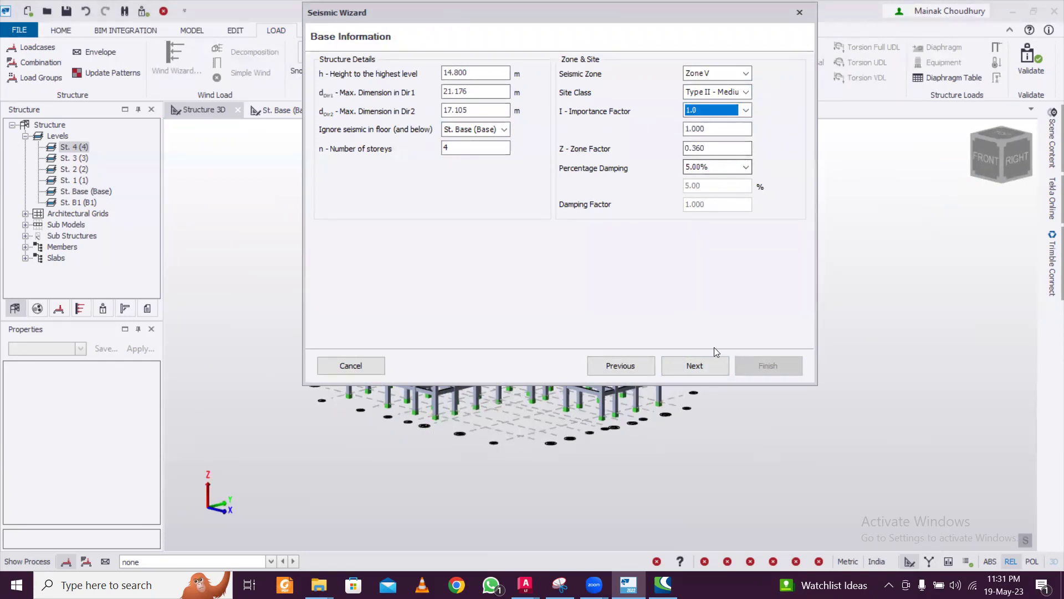
left_click(706, 359)
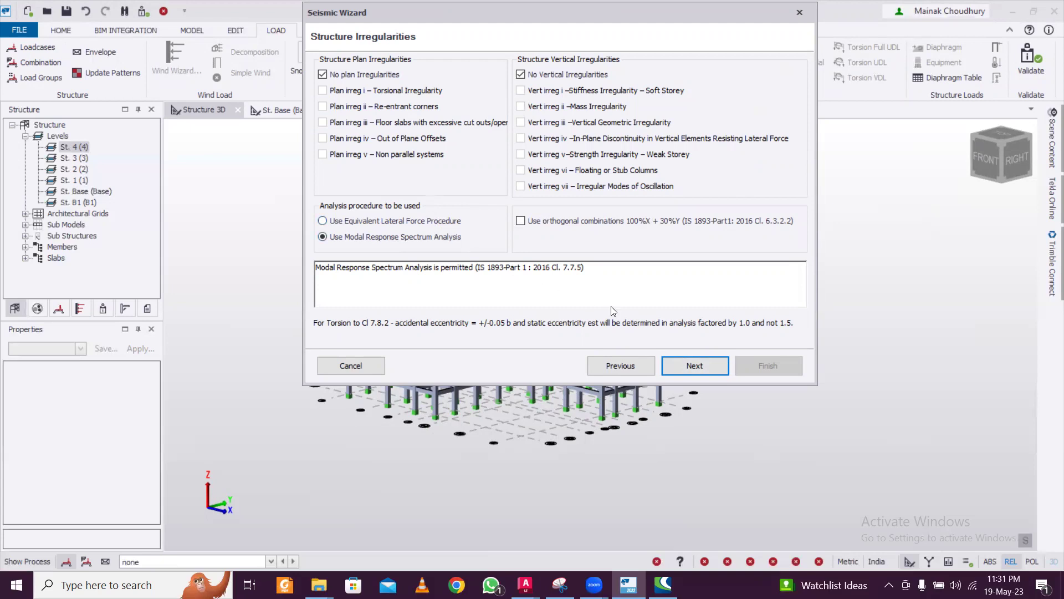
- Accept no irregularities and set both directions' structure type to All other buildings
left_click(697, 368)
left_click(520, 146)
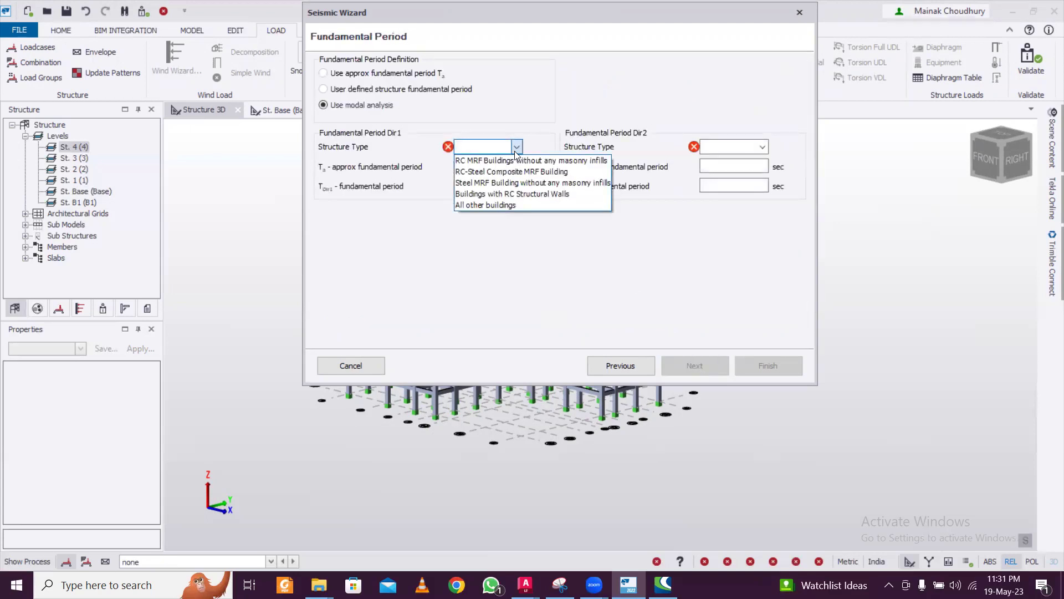
left_click(515, 160)
left_click(732, 146)
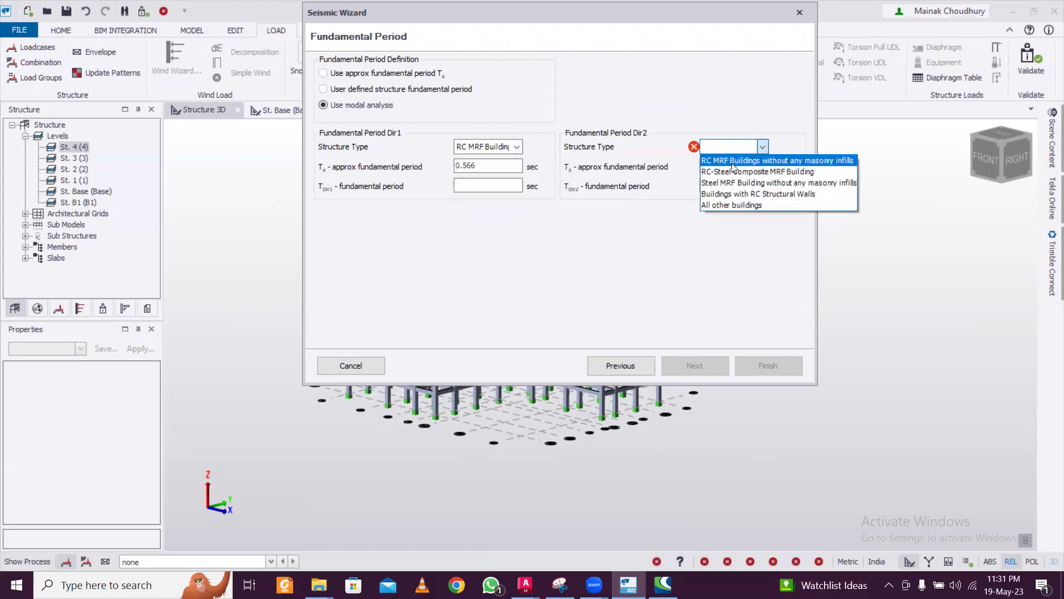
left_click(517, 145)
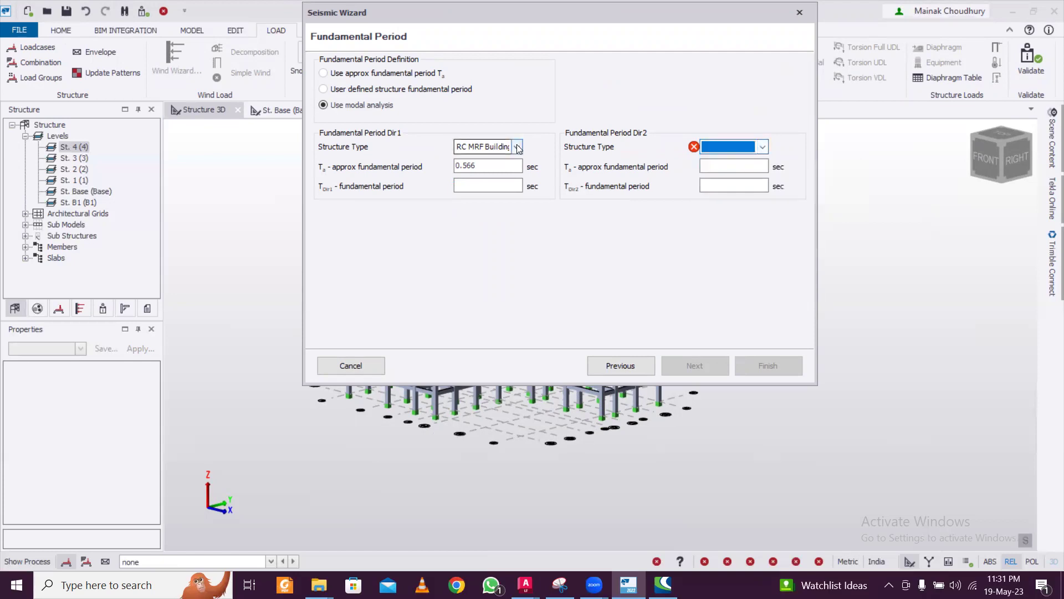
left_click(517, 145)
left_click(518, 205)
left_click(731, 146)
left_click(724, 205)
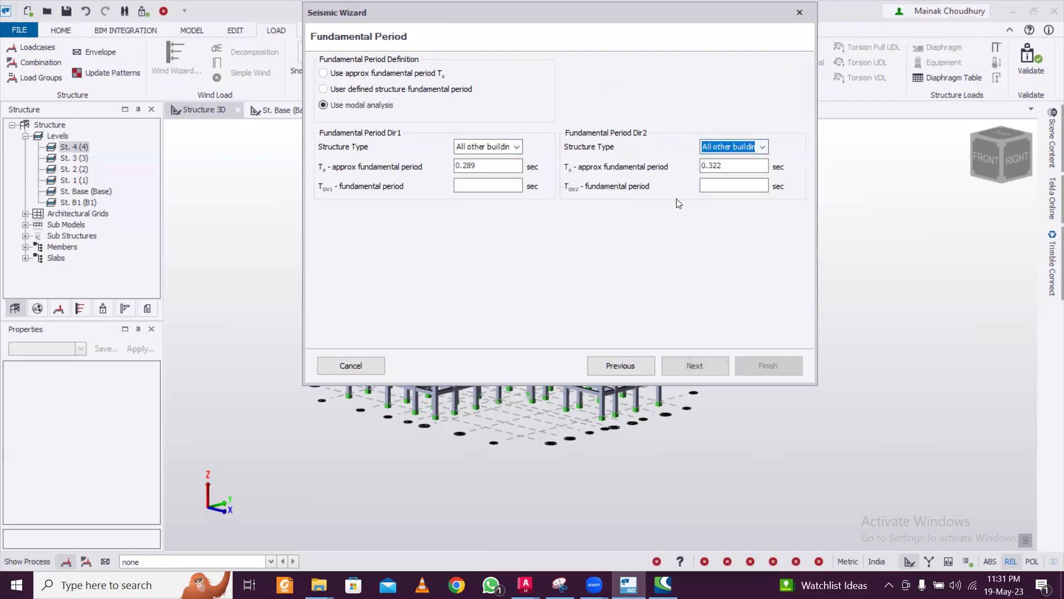
left_click(517, 188)
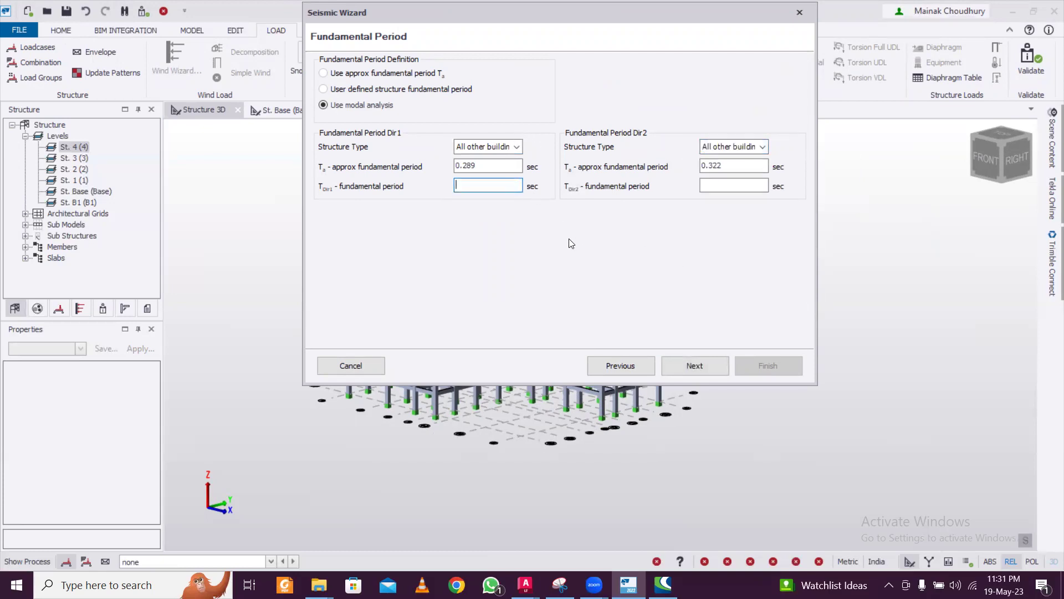
left_click(697, 366)
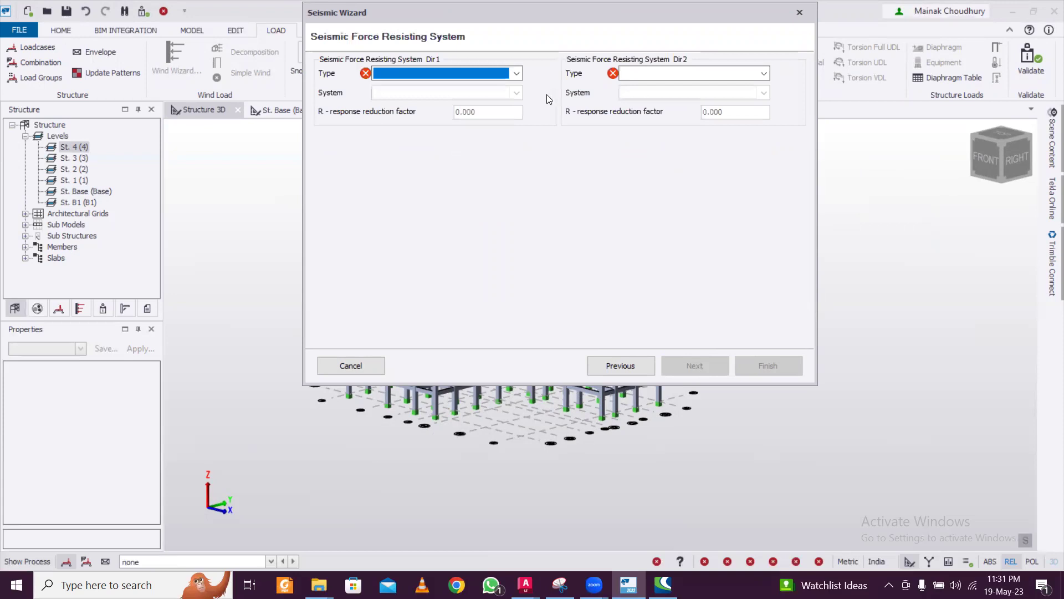
- Set both directions to Moment Frame Systems with RC building with SMRF
left_click(510, 76)
left_click(507, 87)
left_click(686, 73)
left_click(682, 86)
left_click(514, 93)
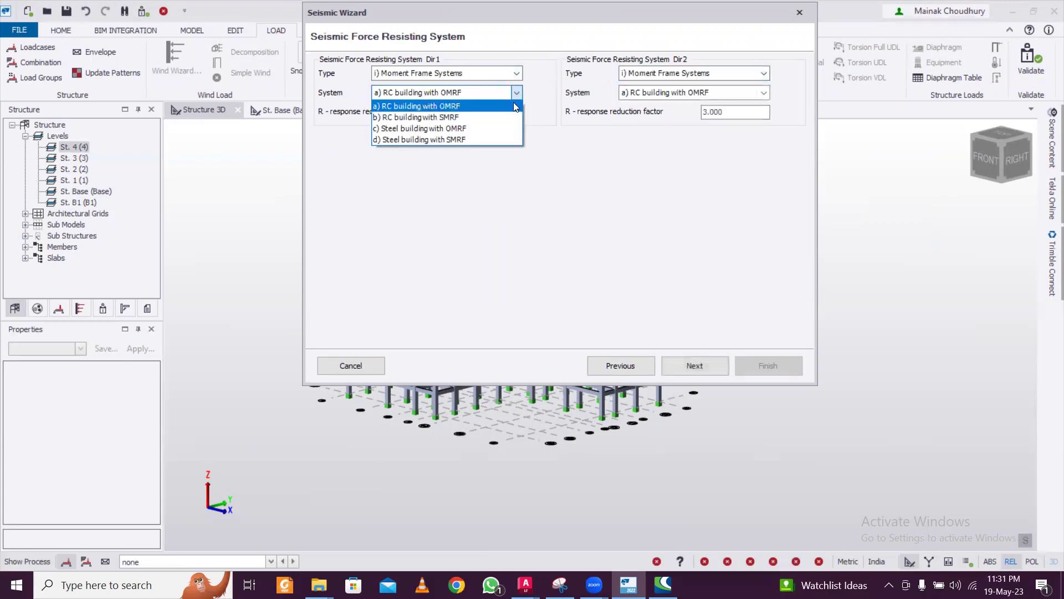
left_click(499, 116)
left_click(636, 95)
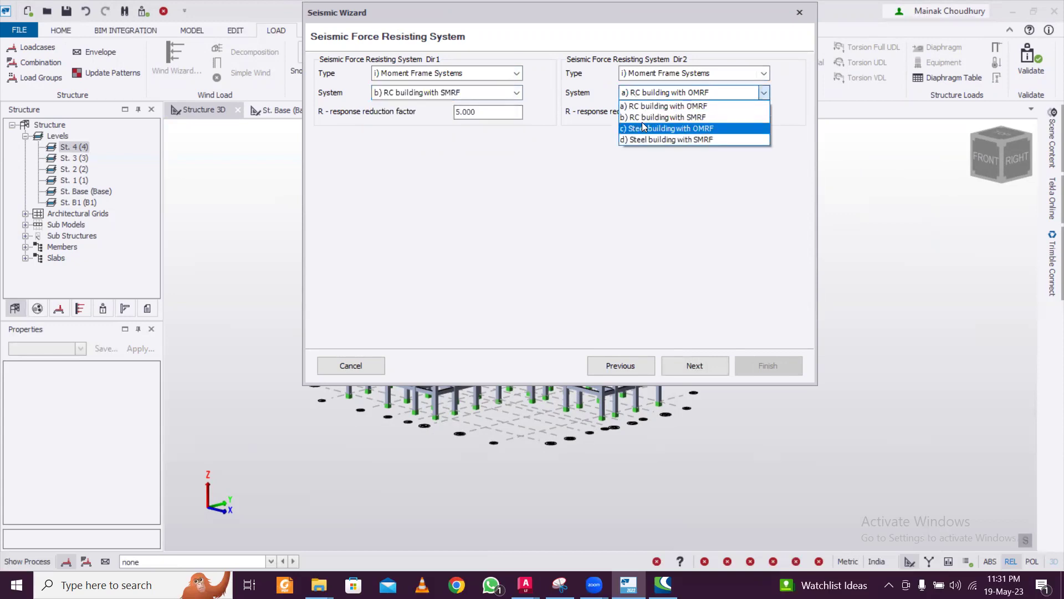
left_click(646, 116)
left_click(702, 361)
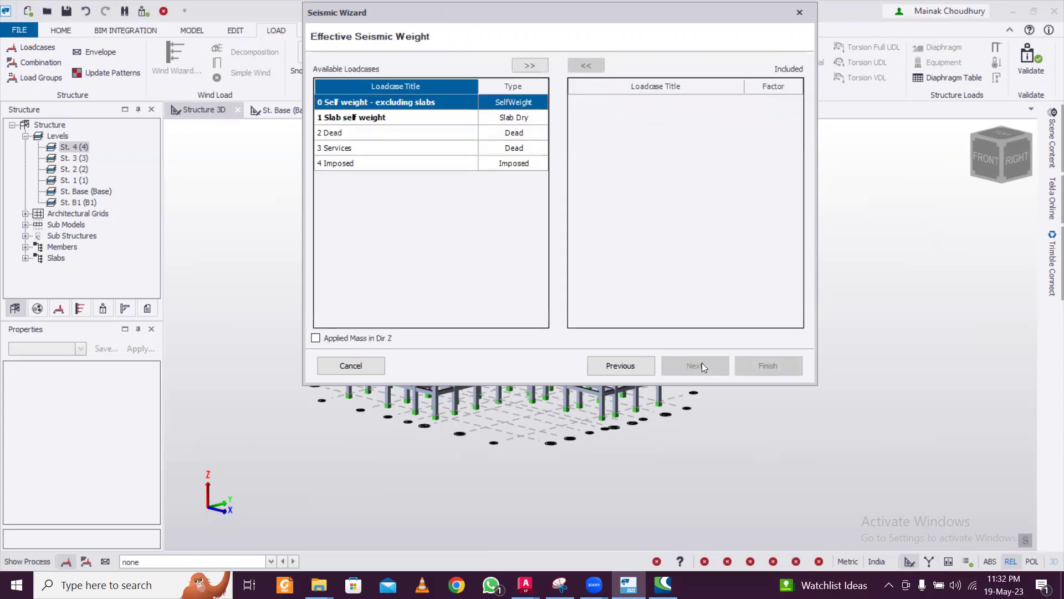
- Include Slab self weight, Dead, Services and Imposed loadcases in the effective seismic weight
left_click(444, 118, "ctrl")
left_click(447, 133, "ctrl")
left_click(448, 148, "ctrl")
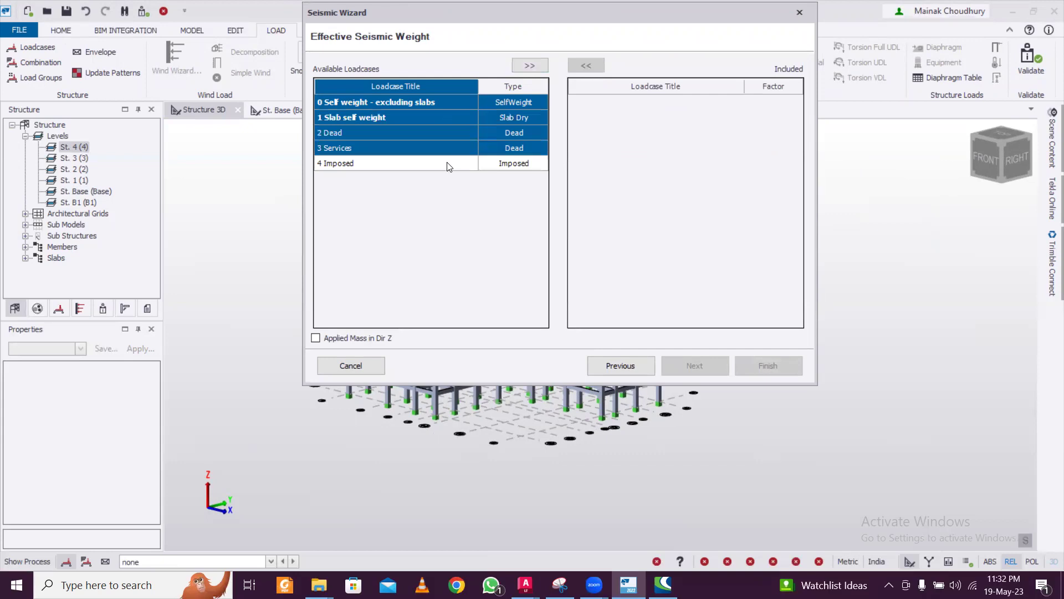
left_click(450, 164, "ctrl")
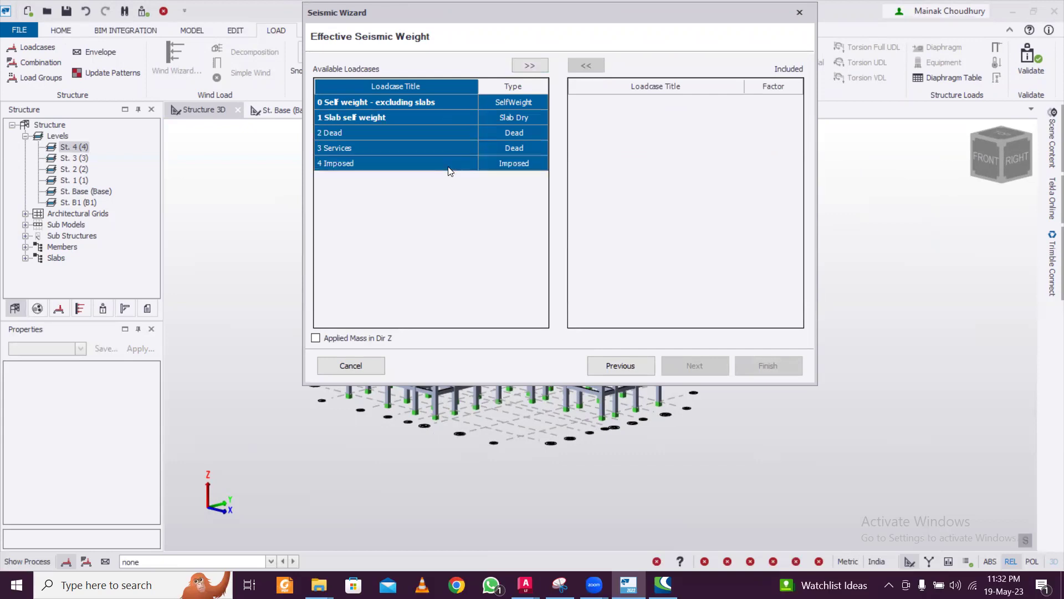
left_click(539, 70)
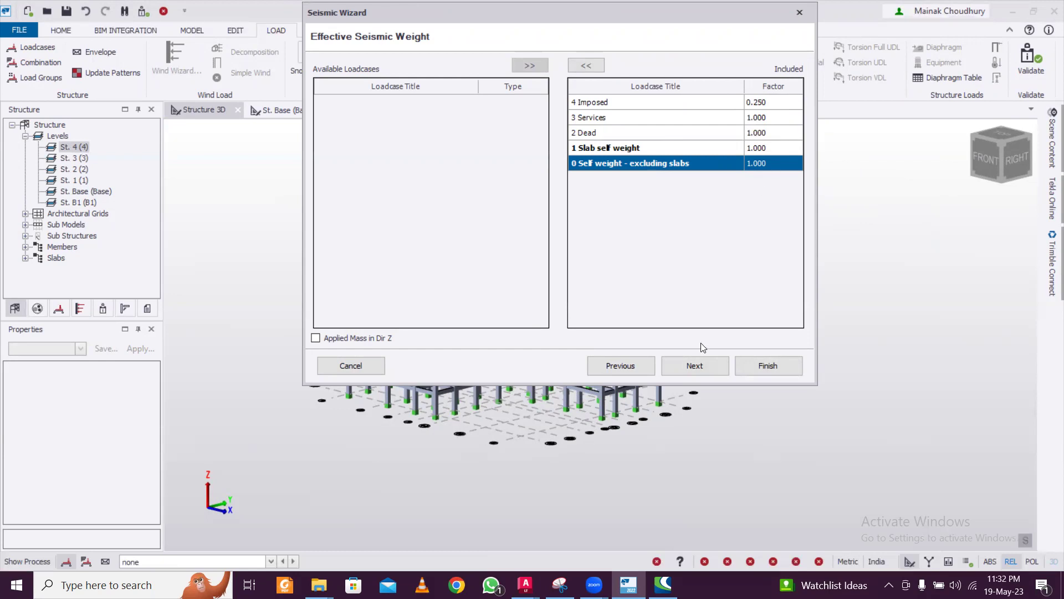
- Finish the Seismic Wizard past the Localization page and pick a scenario in the Combination Generator
left_click(704, 366)
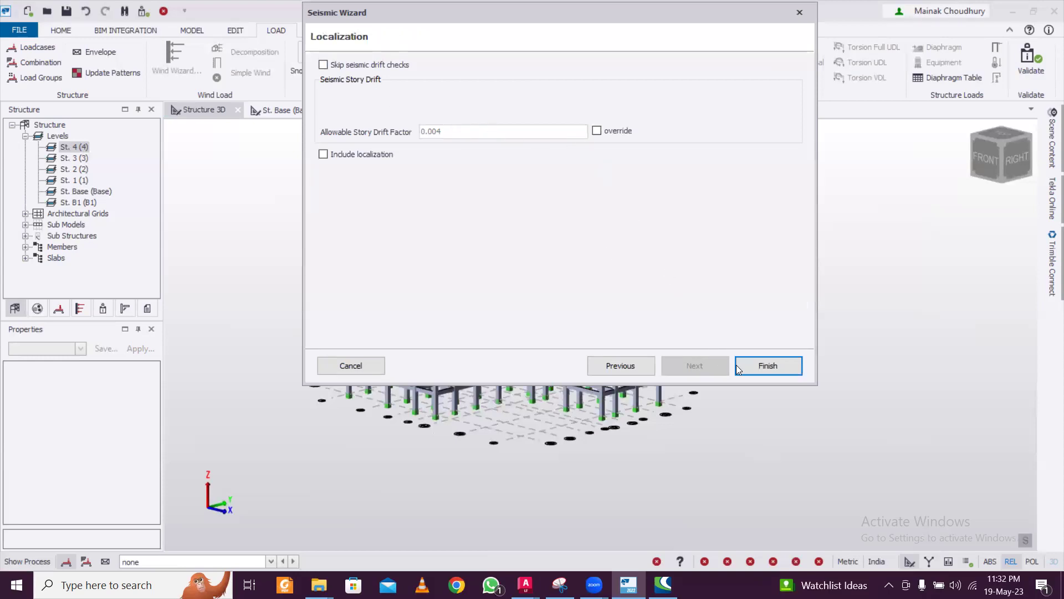
left_click(757, 367)
left_click(587, 223)
- Generate the Operating scenario seismic load combinations
left_click(594, 221)
left_click(587, 231)
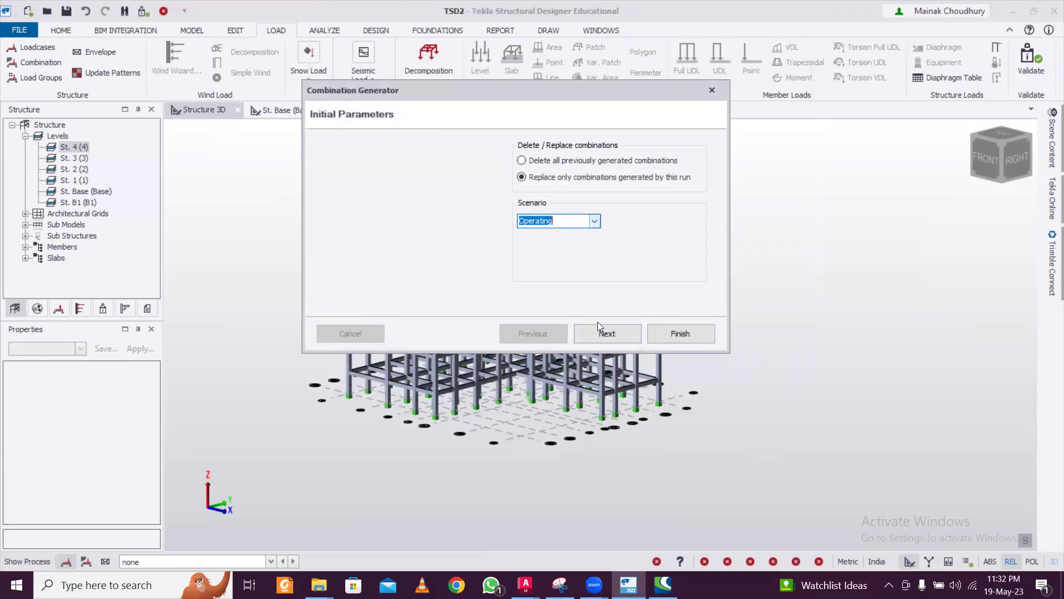
left_click(599, 334)
left_click(599, 333)
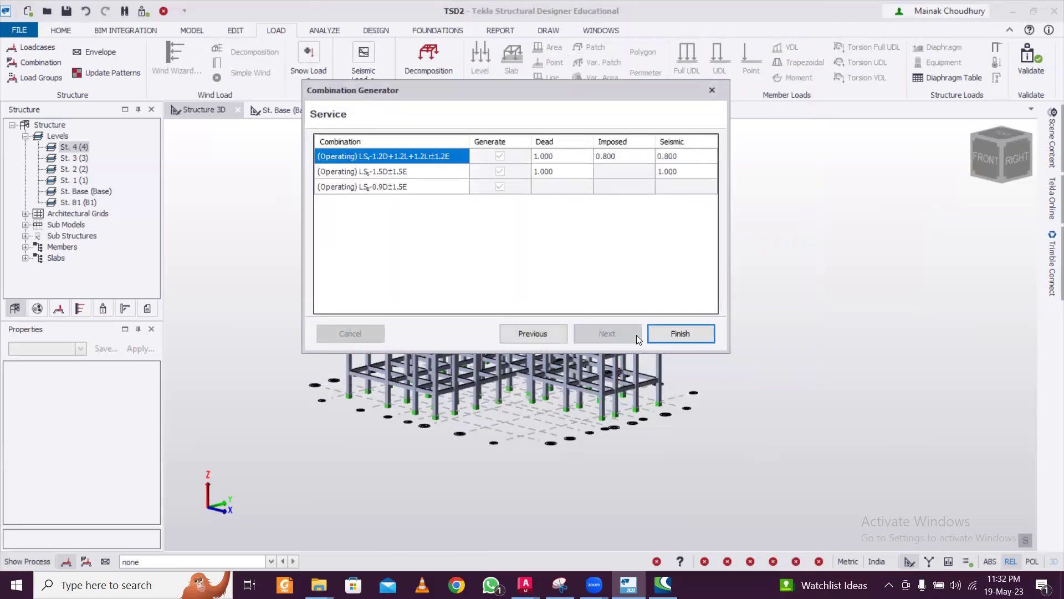
left_click(669, 335)
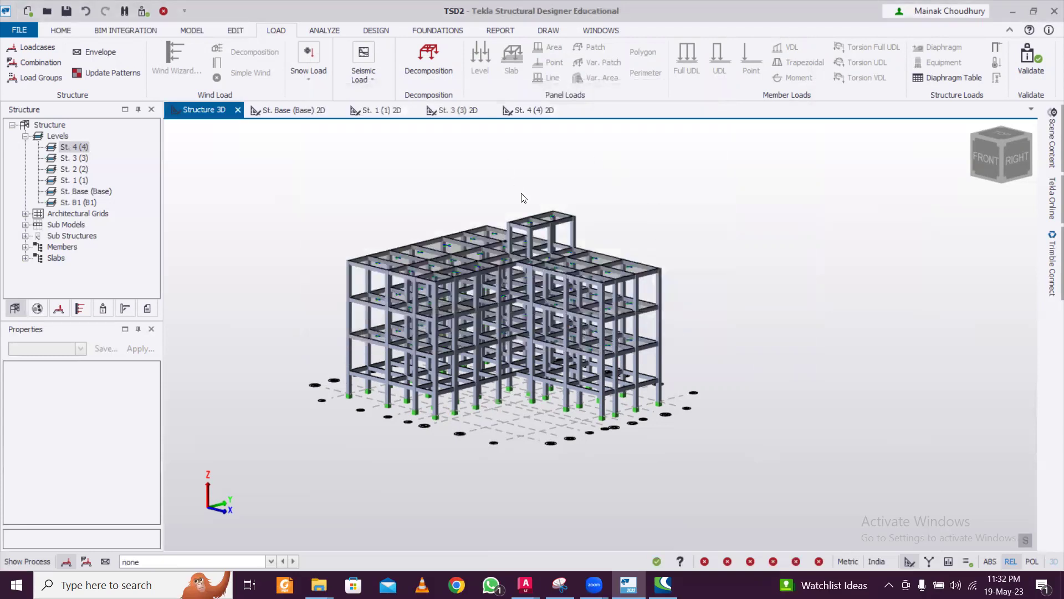
- Switch to the St. Base (Base) 2D plan view
scroll(433, 410, "up", 2)
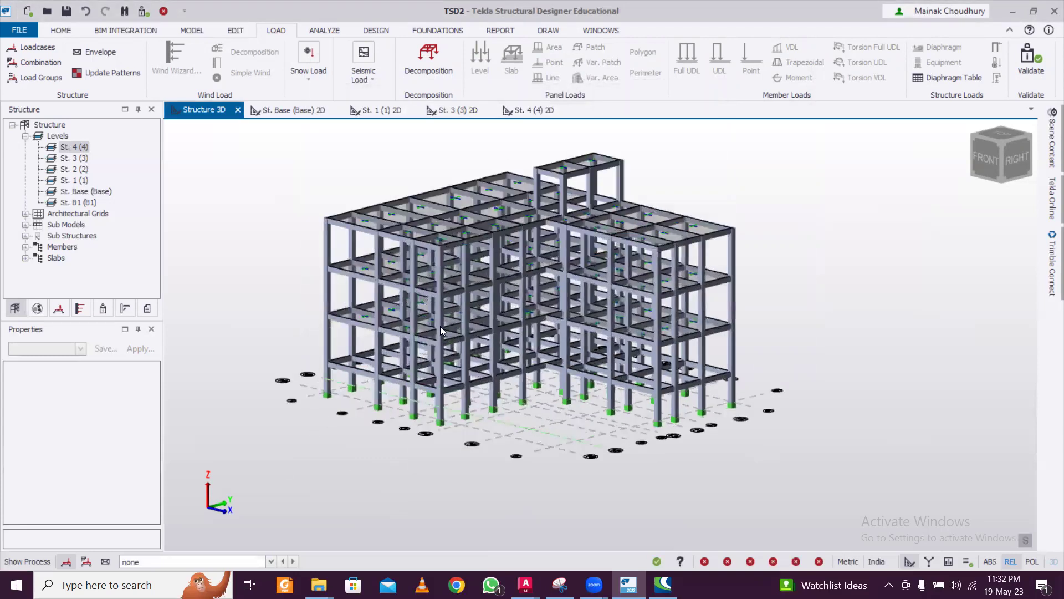
scroll(471, 438, "up", 2)
scroll(488, 416, "down", 2)
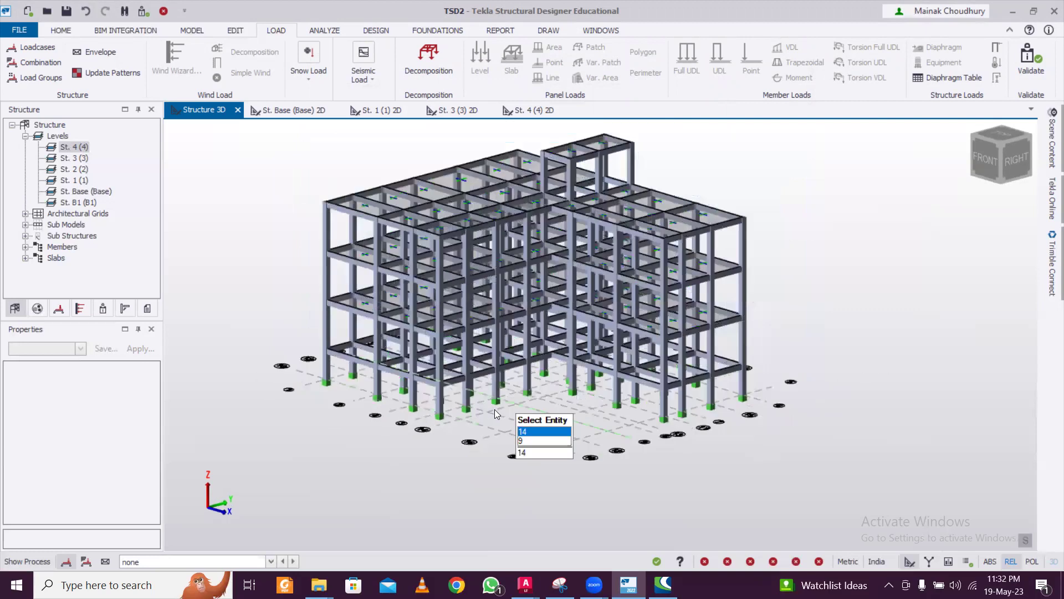
left_click(299, 110)
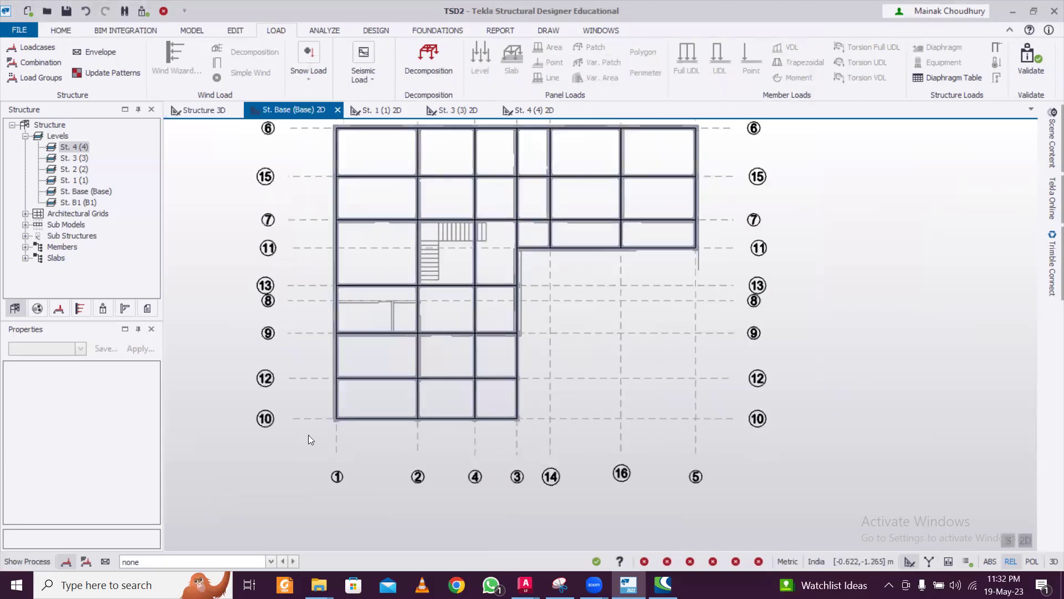
- Make 3 Dead the current loadcase and set the Full UDL load value to 14 kN/m
left_click(212, 560)
left_click(138, 475)
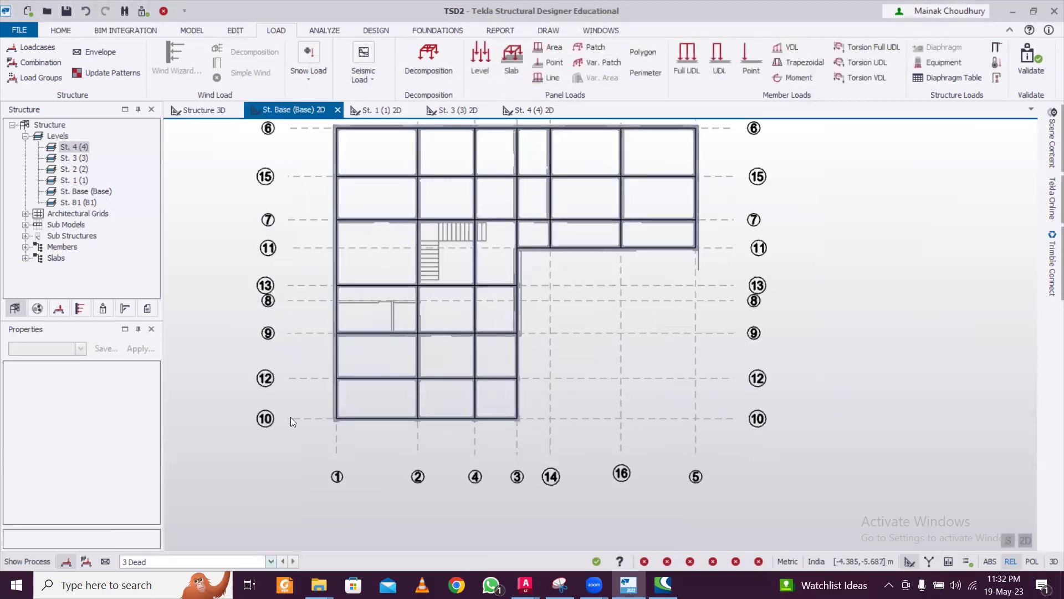
left_click(688, 55)
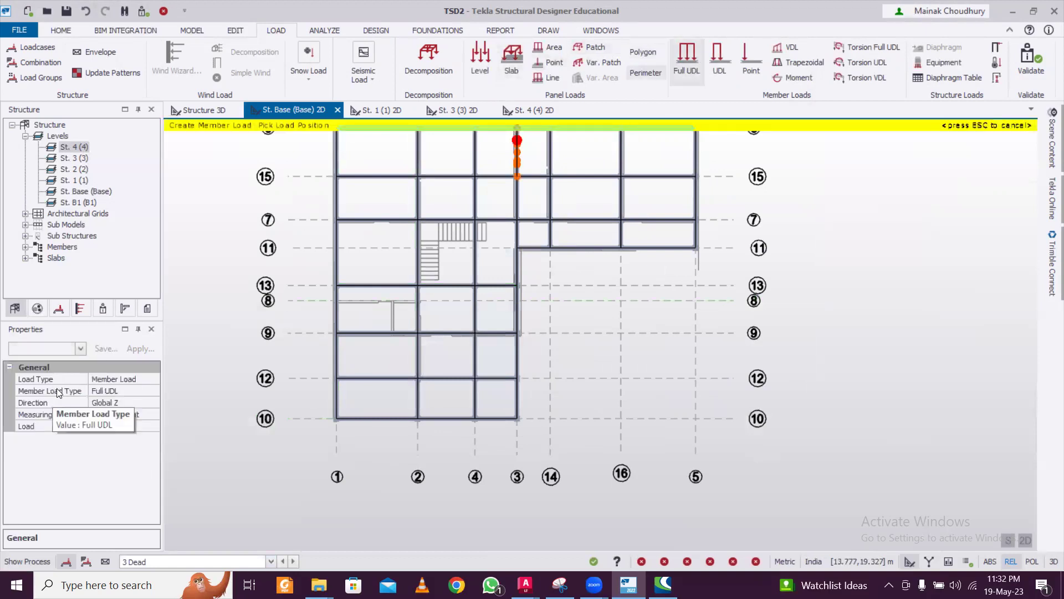
left_click(120, 426)
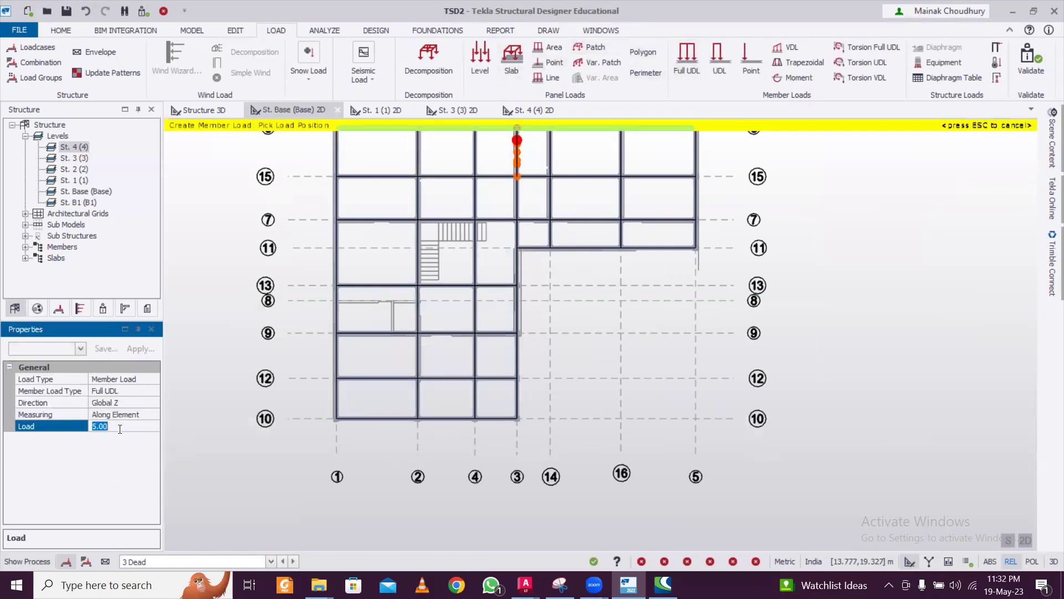
scroll(358, 342, "down", 4)
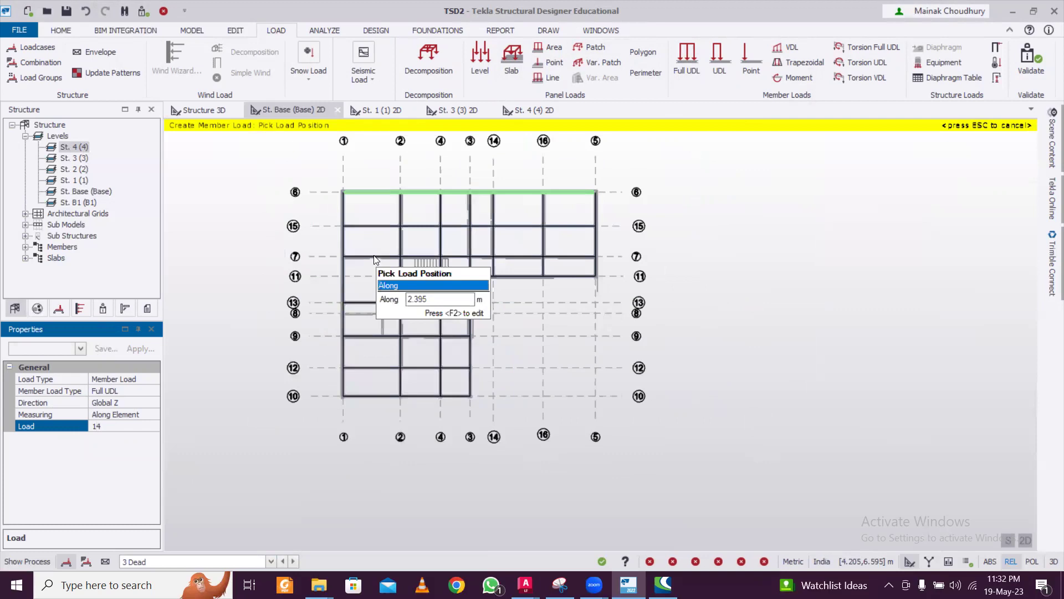
scroll(370, 258, "up", 3)
middle_click_drag(370, 257, 367, 300)
scroll(356, 293, "down", 3)
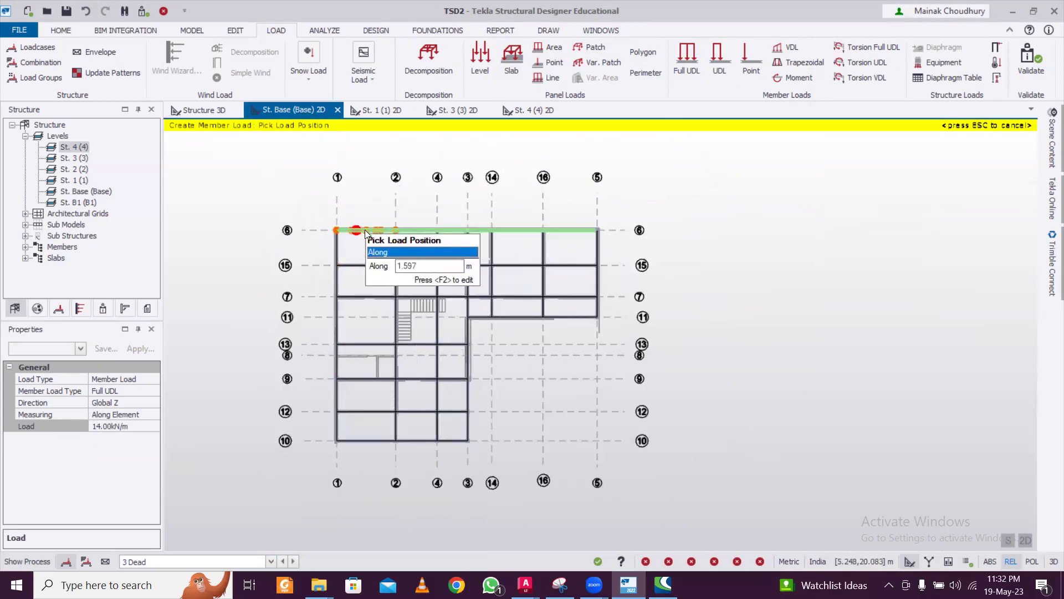
scroll(366, 230, "down", 2)
scroll(369, 237, "up", 1)
key("Escape")
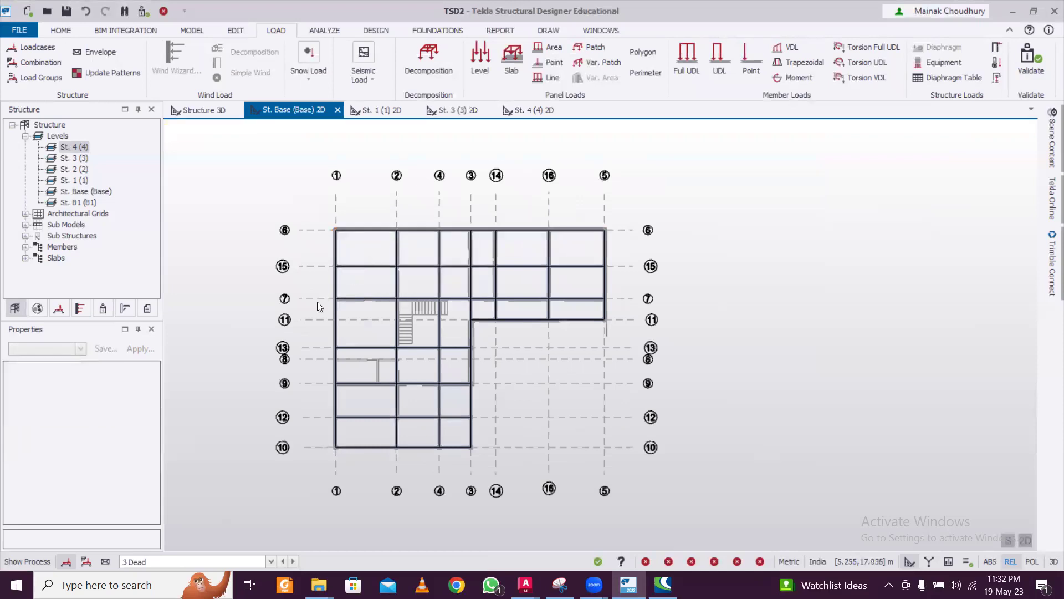
- Apply the 14 kN/m Full UDL to the gridline 6 beams and the beams from 6 to 15
left_click(681, 66)
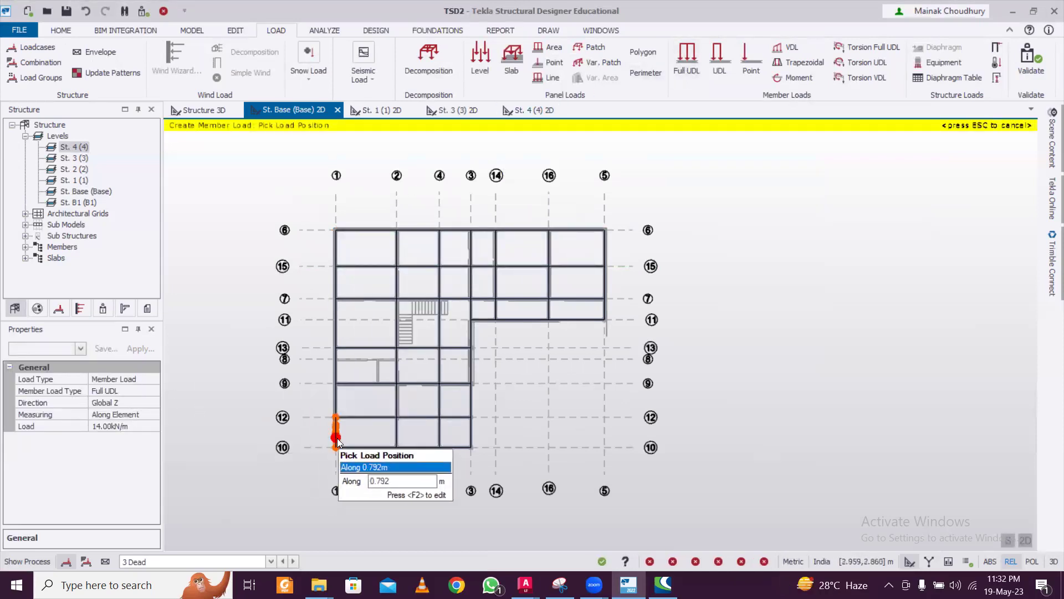
left_click(381, 226)
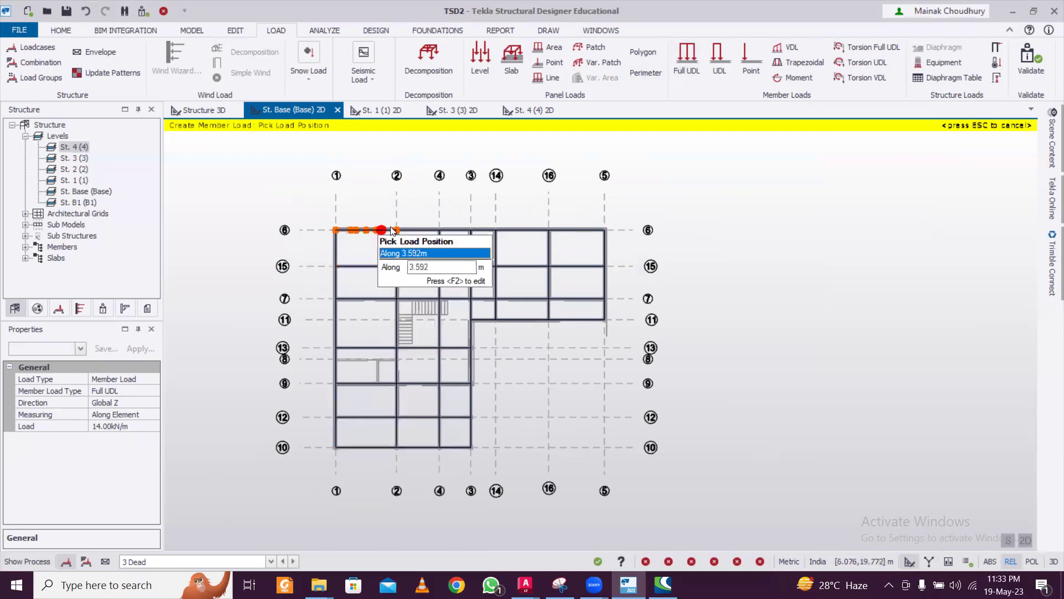
left_click(422, 228)
left_click(457, 224)
left_click(488, 227)
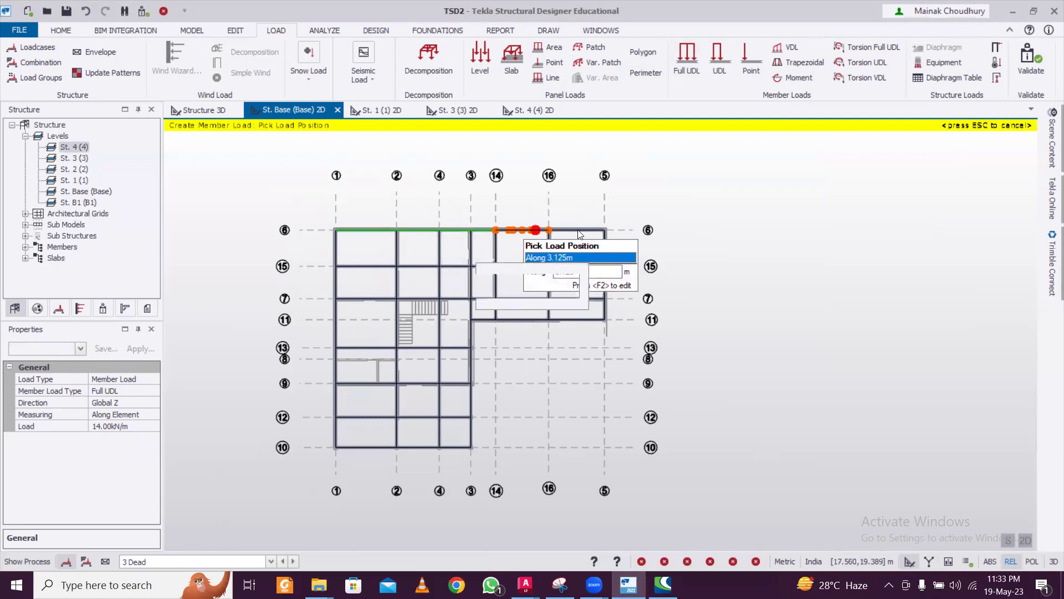
left_click(579, 234)
left_click(593, 231)
left_click(605, 243)
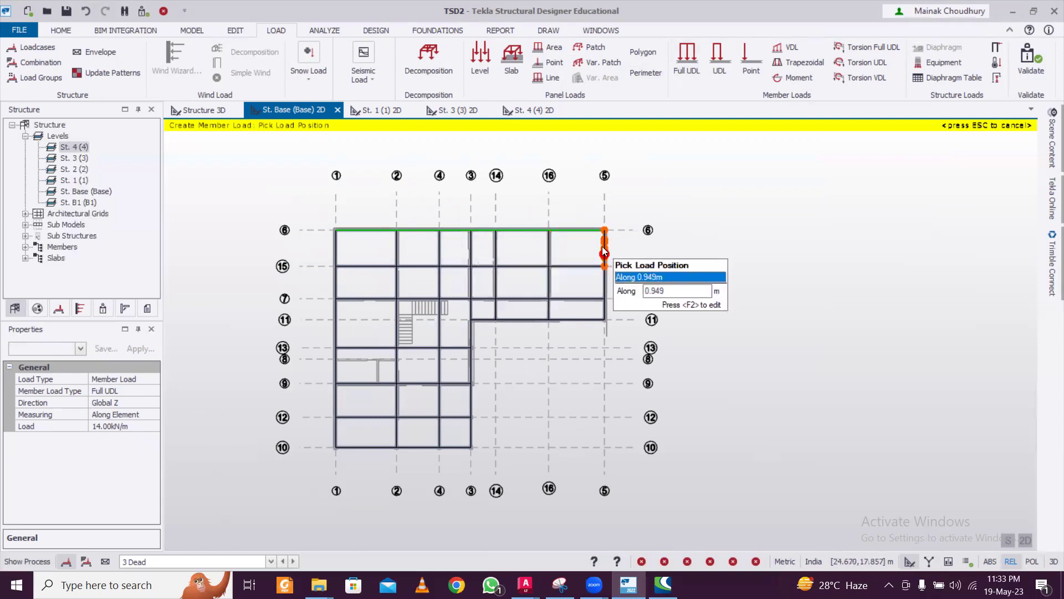
left_click(550, 249)
left_click(502, 250)
left_click(475, 250)
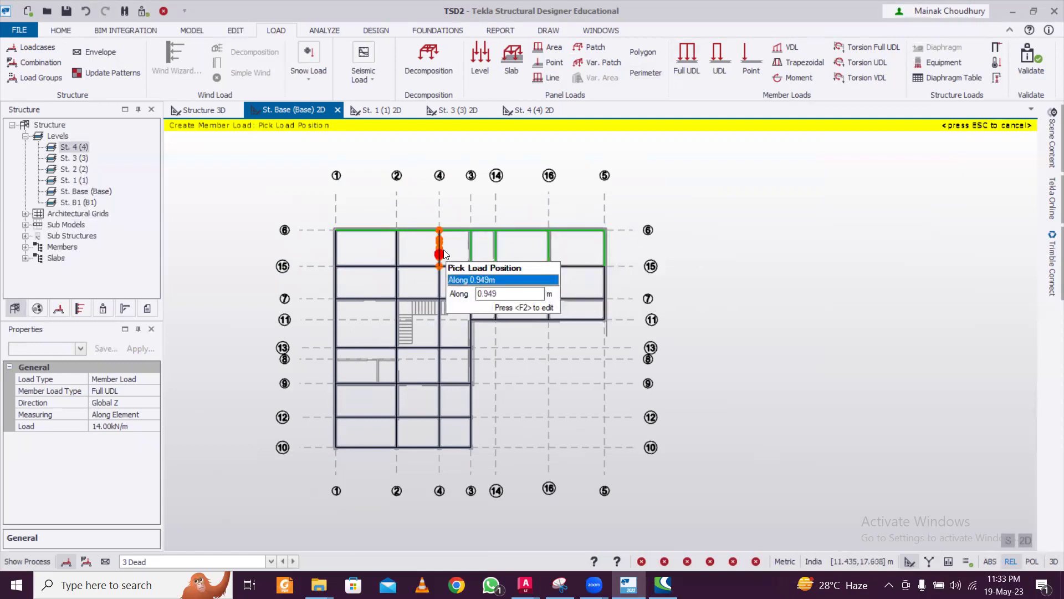
left_click(441, 252)
left_click(396, 247)
left_click(336, 244)
- Load the gridline 15 beams and the beams spanning from gridline 15 to 7
left_click(362, 266)
left_click(418, 268)
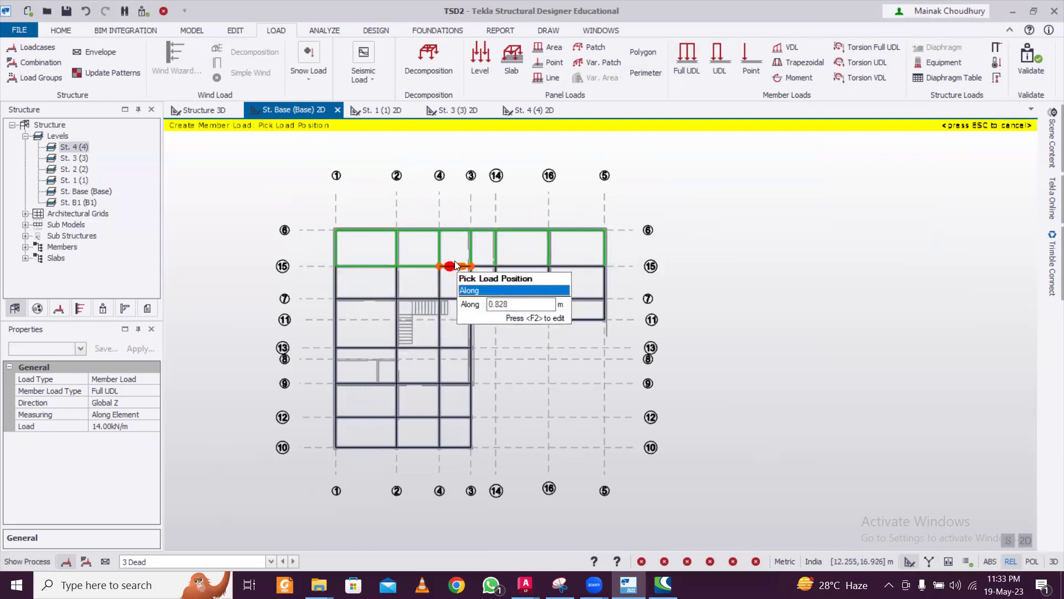
scroll(456, 265, "up", 3)
left_click(452, 267)
left_click(505, 268)
left_click(565, 270)
left_click(687, 270)
left_click(321, 310)
left_click(388, 309)
left_click(460, 308)
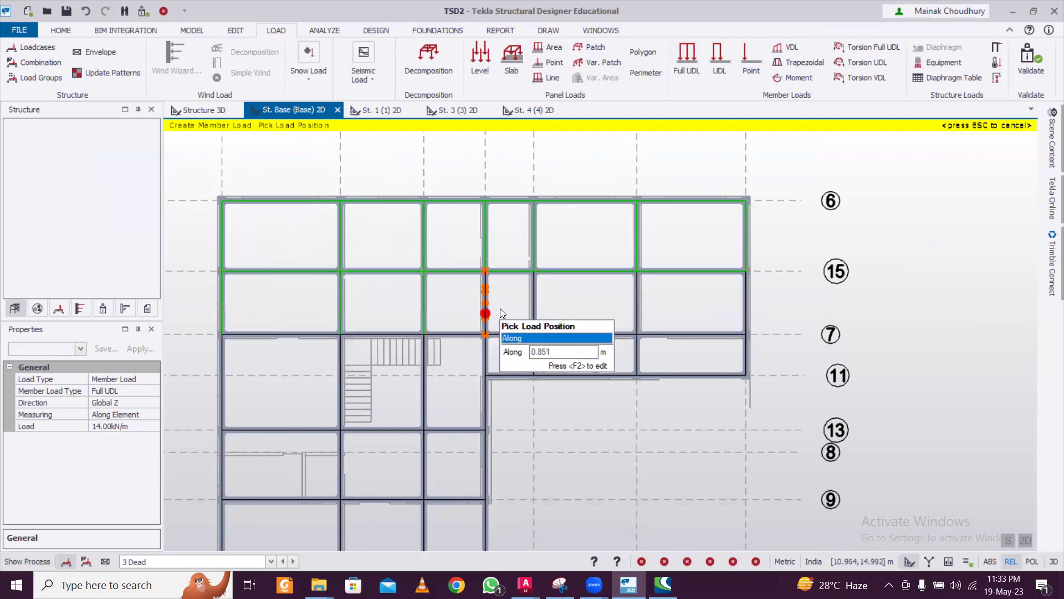
left_click(529, 311)
left_click(548, 307)
left_click(638, 308)
left_click(747, 310)
- Load the gridline 7 beams, the beams below gridline 7, and the gridline 11 beam between 16–5
left_click(275, 333)
left_click(380, 333)
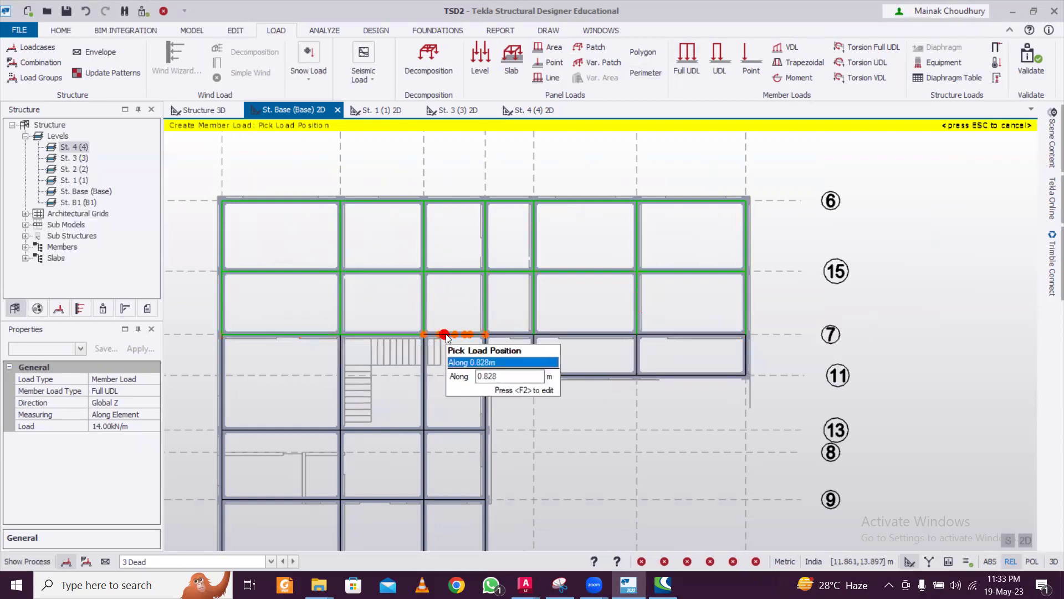
left_click(447, 335)
left_click(510, 335)
left_click(561, 335)
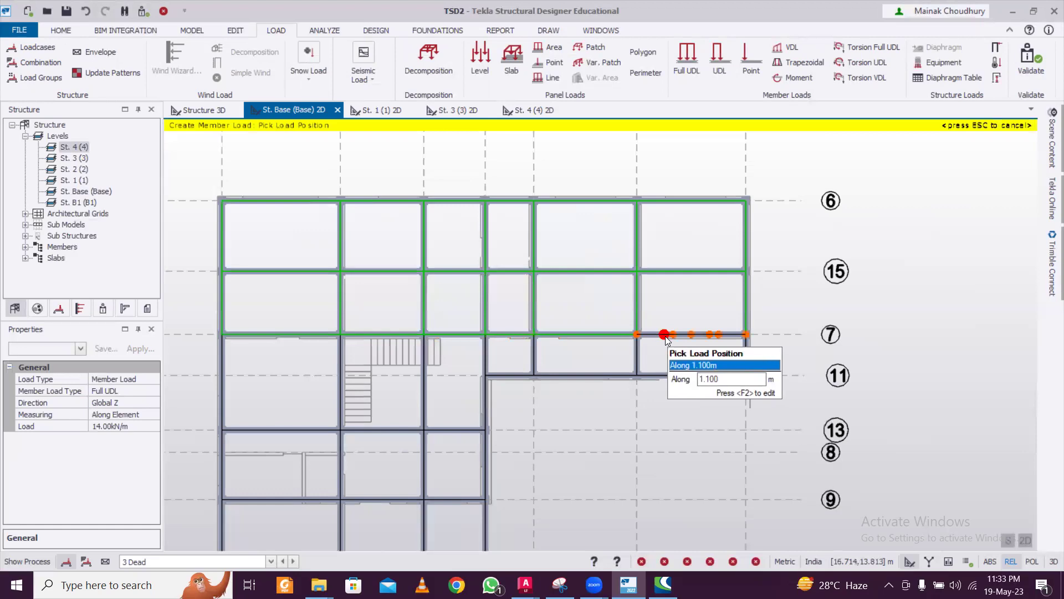
left_click(220, 401)
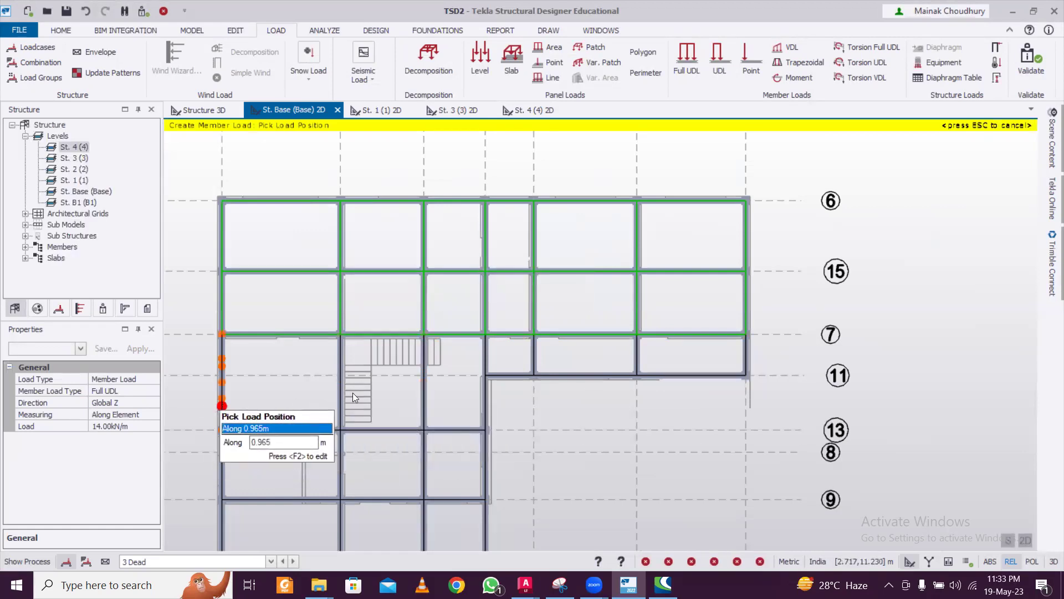
left_click(342, 397)
left_click(425, 388)
left_click(485, 392)
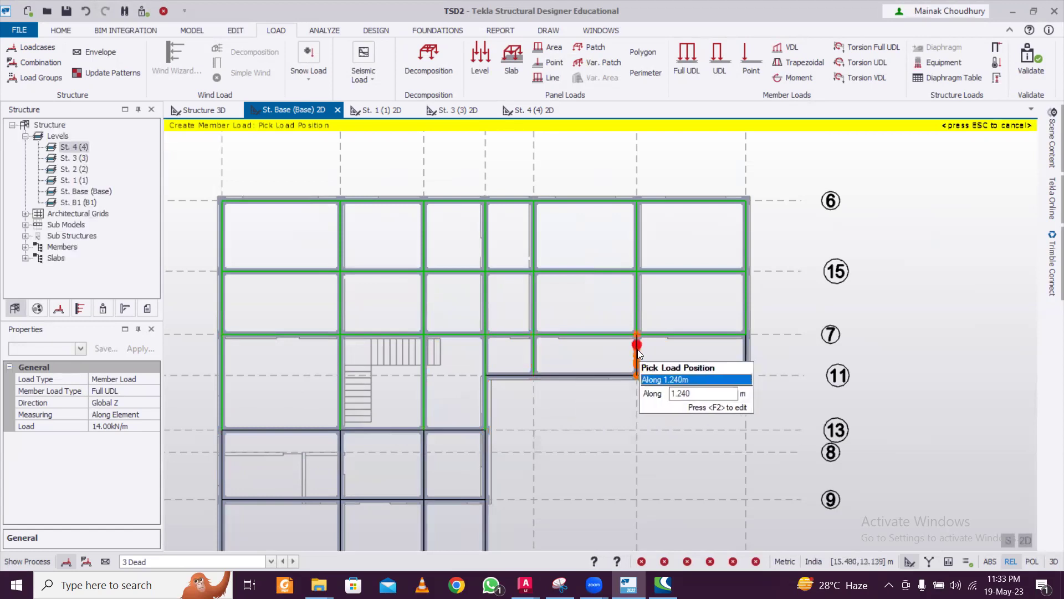
left_click(745, 355)
left_click(666, 377)
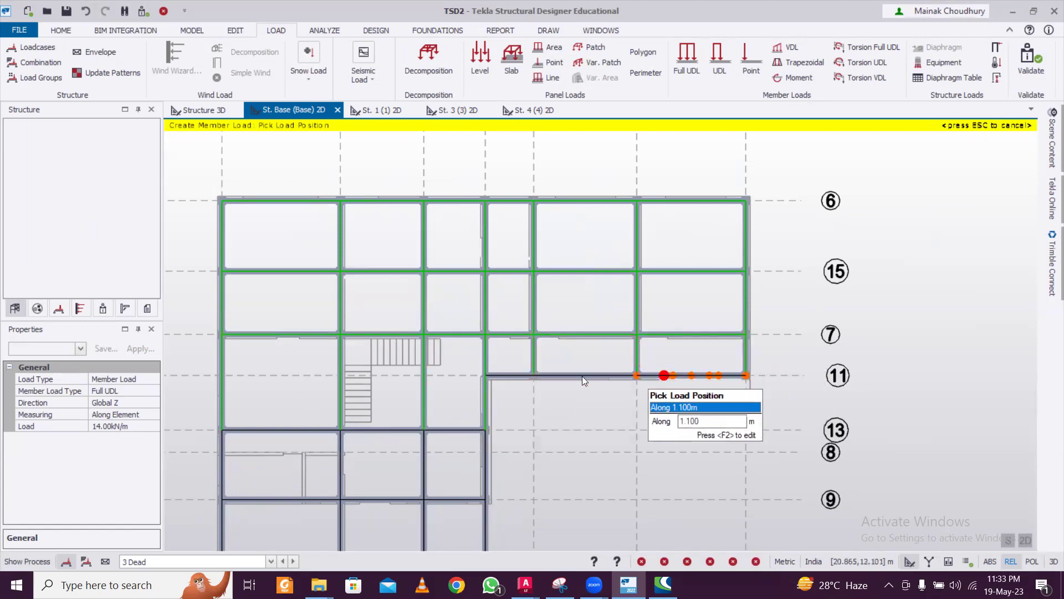
- Load the remaining gridline 11 beam, the gridline 13 and 9 beams, and beams between them
left_click(552, 377)
middle_click_drag(512, 425, 537, 280)
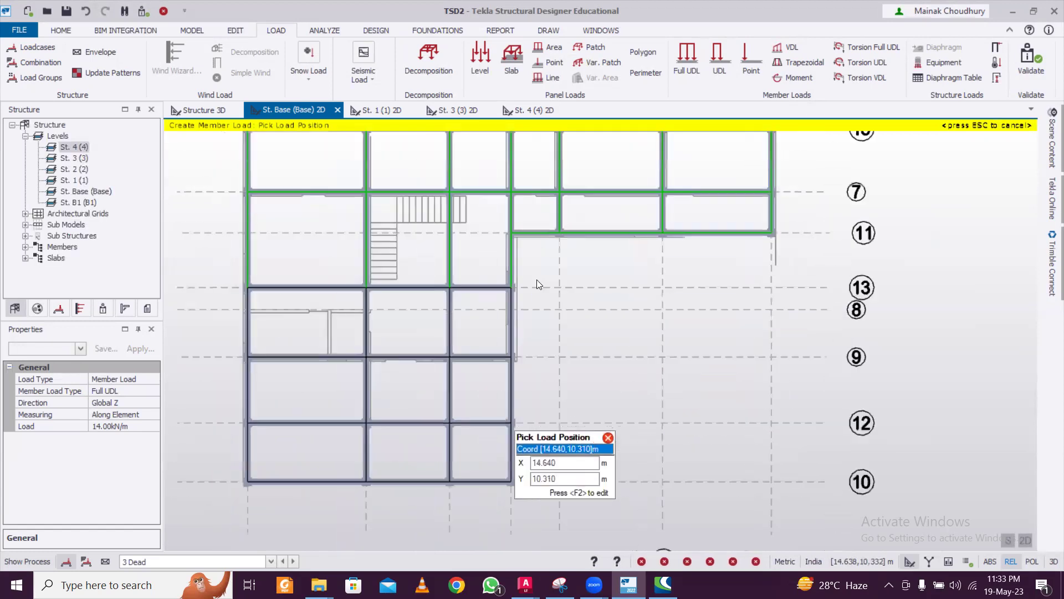
left_click(314, 289)
left_click(399, 294)
left_click(481, 292)
left_click(248, 332)
left_click(366, 333)
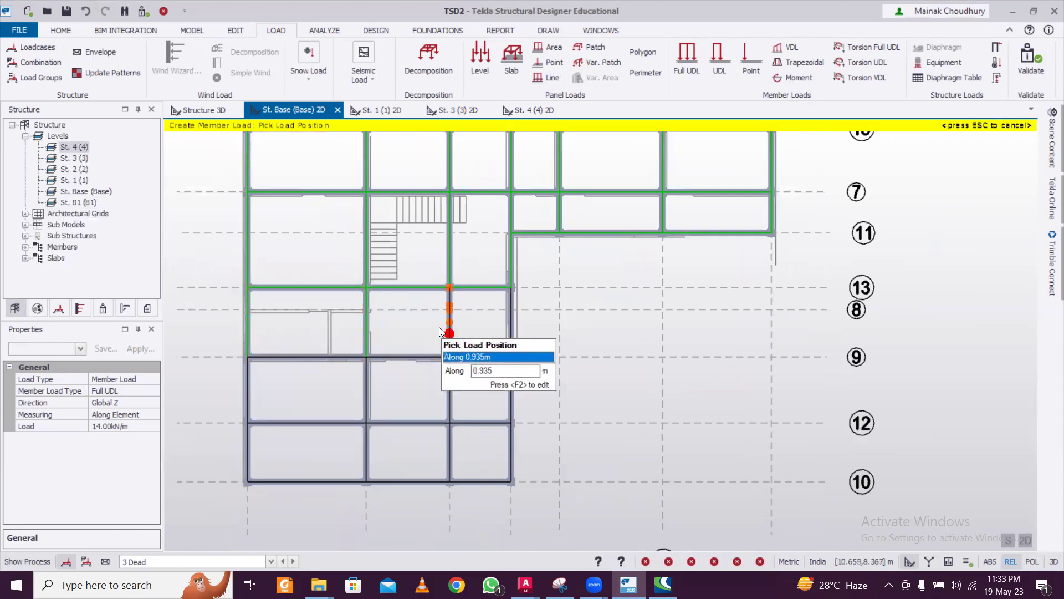
left_click(450, 333)
left_click(501, 328)
left_click(293, 356)
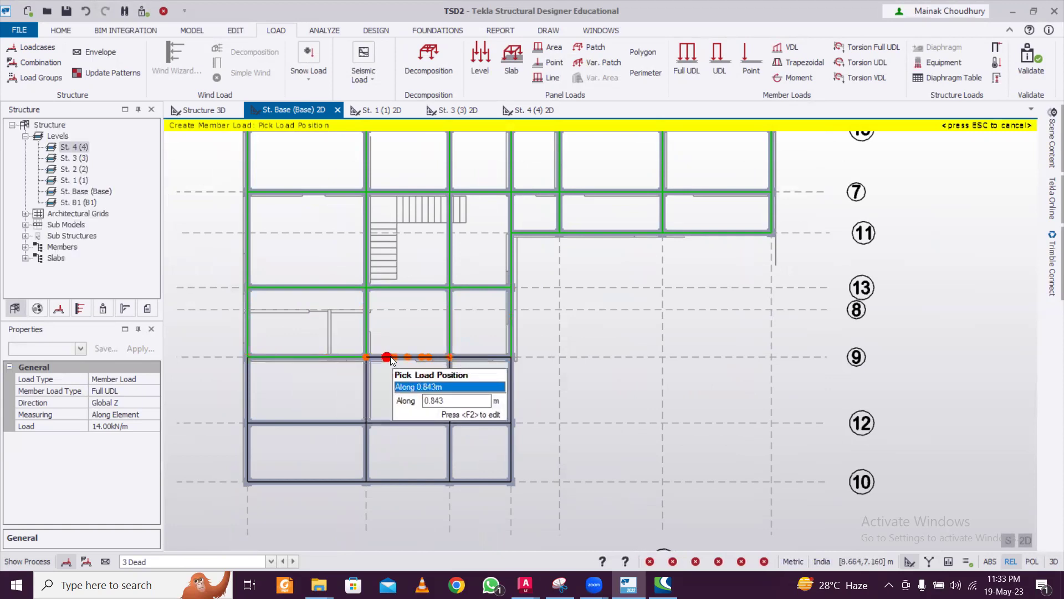
left_click(392, 355)
left_click(474, 356)
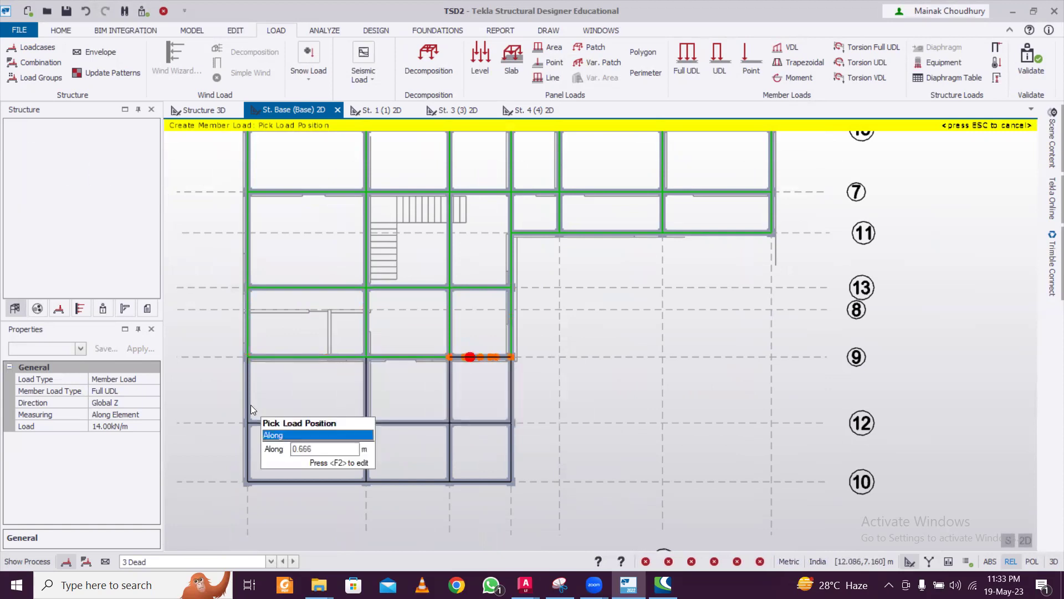
- Load the beams from gridline 9 to 12, gridline 12, and the grid-10 beams along the bottom edge
left_click(309, 400)
left_click(352, 391)
left_click(438, 394)
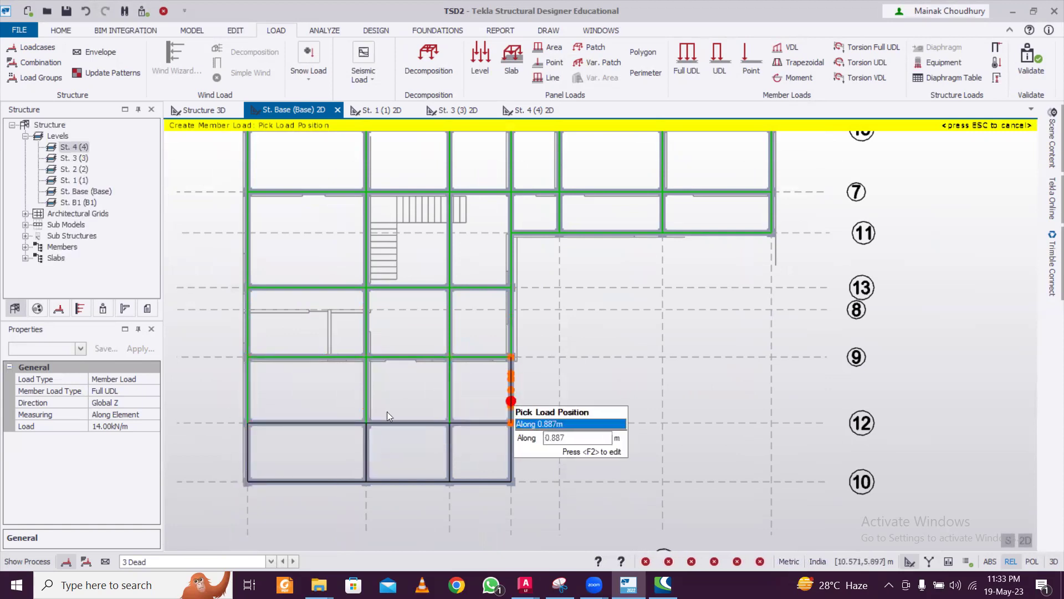
left_click(511, 395)
left_click(313, 422)
left_click(414, 417)
left_click(477, 426)
middle_click_drag(449, 428, 467, 314)
left_click(269, 348)
left_click(383, 350)
left_click(467, 343)
left_click(529, 347)
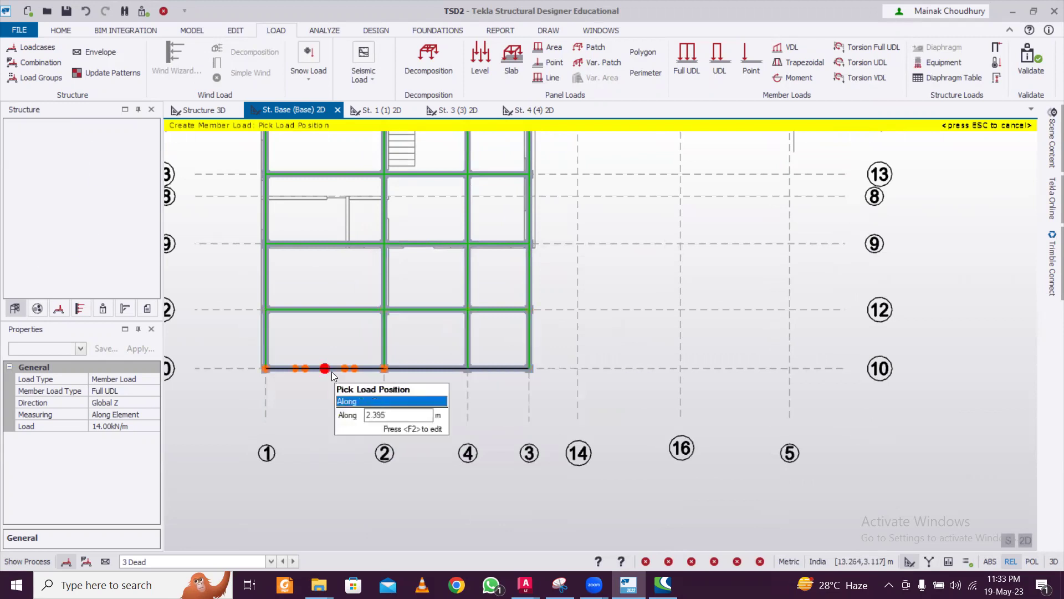
left_click(331, 371)
left_click(437, 376)
left_click(494, 378)
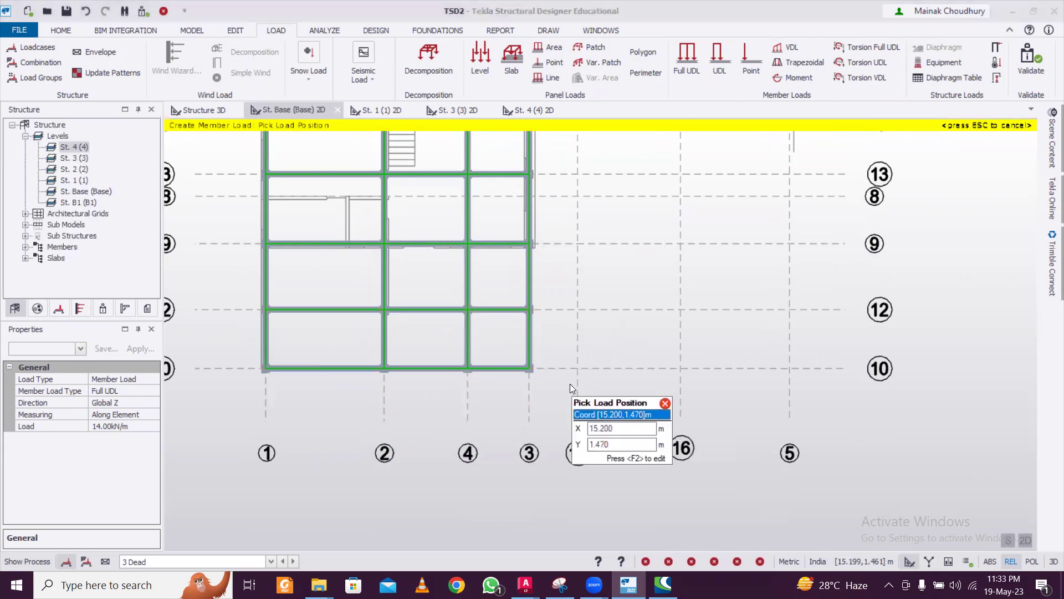
- Set the loadcase display to none
scroll(547, 388, "down", 1)
scroll(388, 436, "down", 1)
left_click(230, 566)
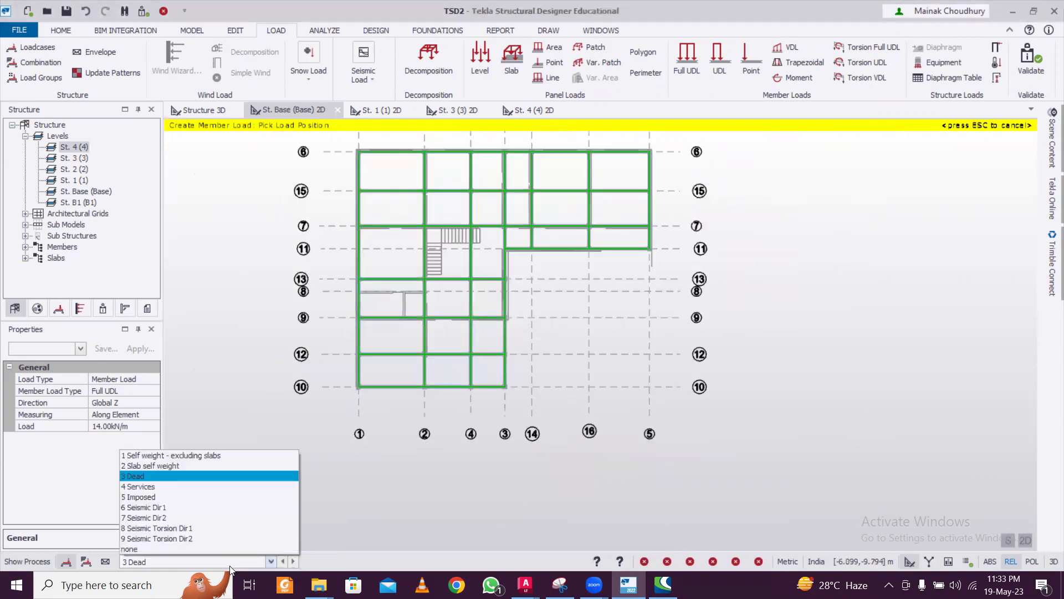
left_click(234, 548)
- On the St. 1 plan, set up a 14 kN/m full-length UDL in loadcase 3 Dead
left_click(382, 110)
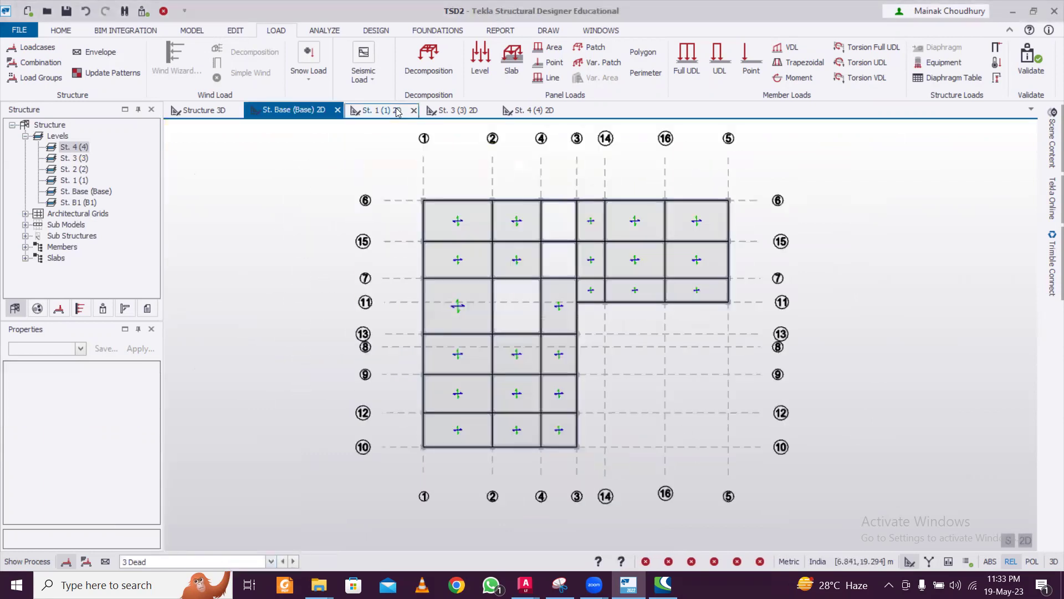
scroll(530, 354, "up", 2)
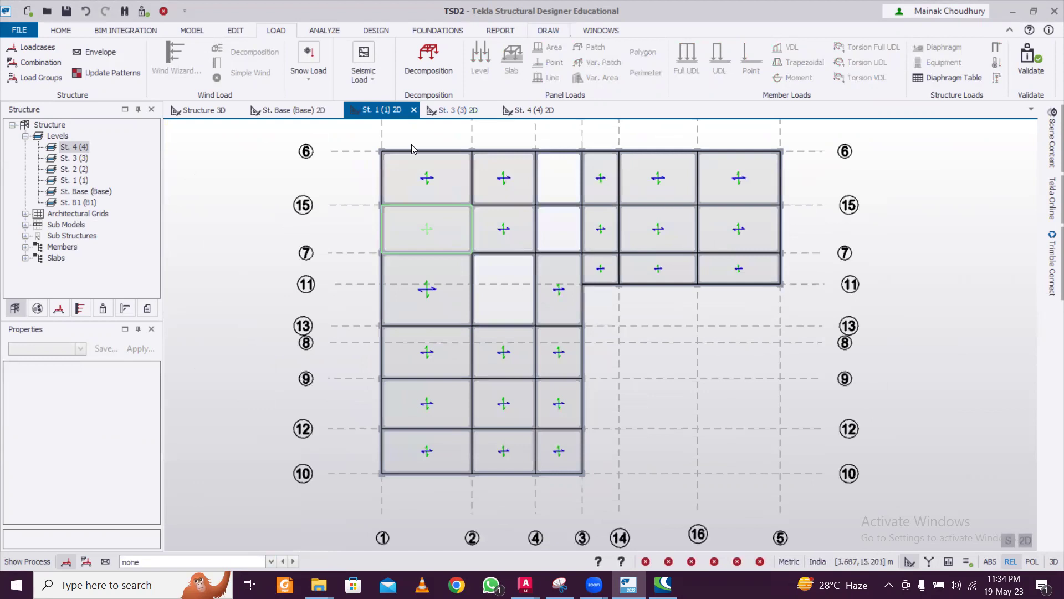
left_click(210, 566)
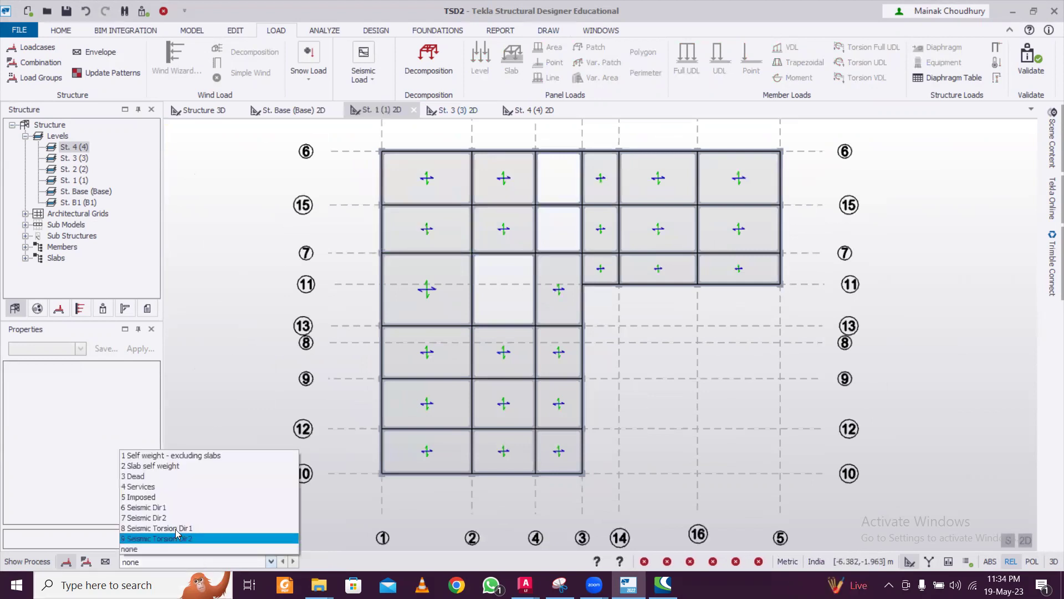
left_click(152, 476)
left_click(687, 61)
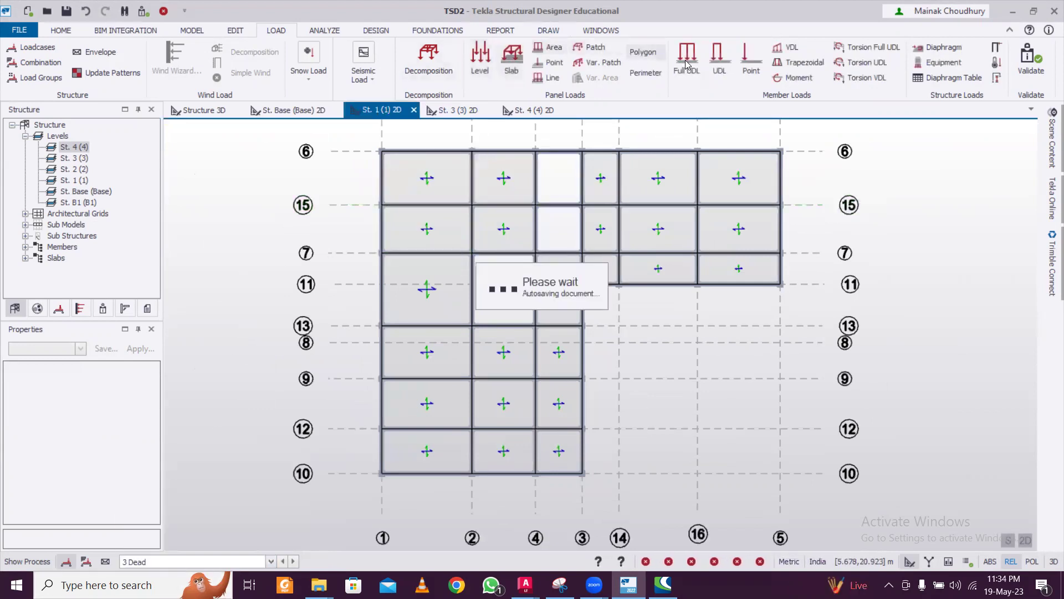
left_click(117, 426)
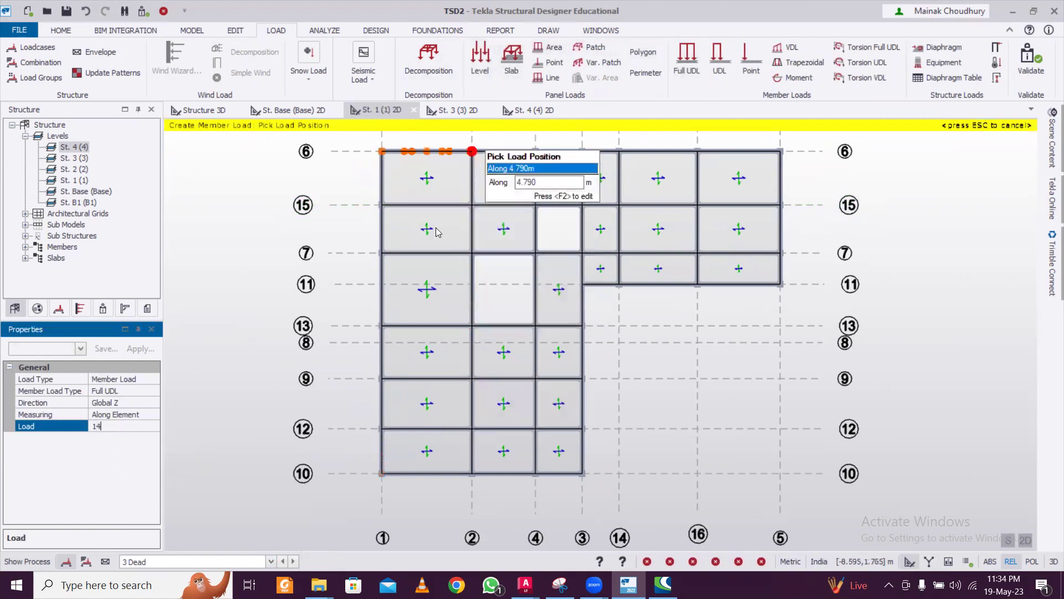
- Load the grid-6 beams and all beams in the bays between grids 6, 15 and 7
middle_click_drag(483, 139, 434, 230)
scroll(405, 235, "up", 1)
left_click(383, 245)
left_click(471, 245)
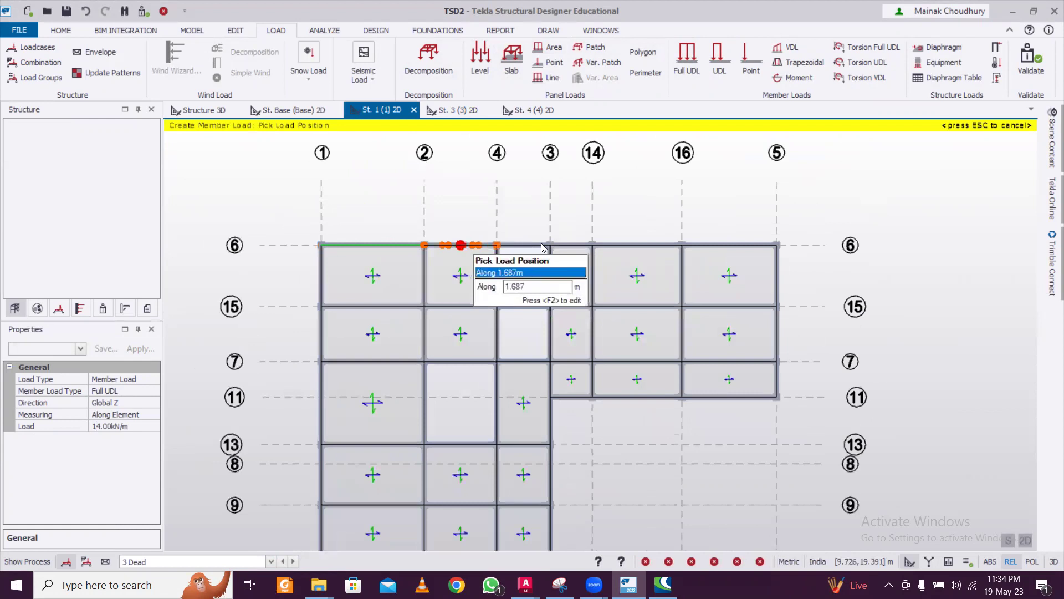
left_click(542, 245)
left_click(574, 248)
left_click(637, 248)
left_click(725, 249)
left_click(321, 295)
left_click(424, 283)
left_click(497, 285)
left_click(550, 286)
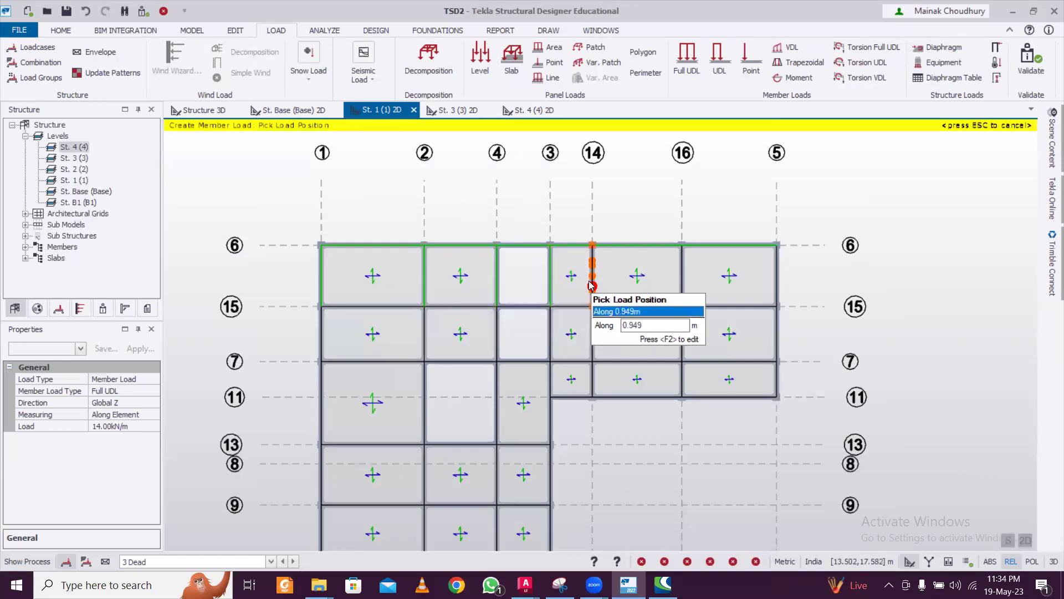
left_click(592, 285)
left_click(686, 284)
left_click(775, 275)
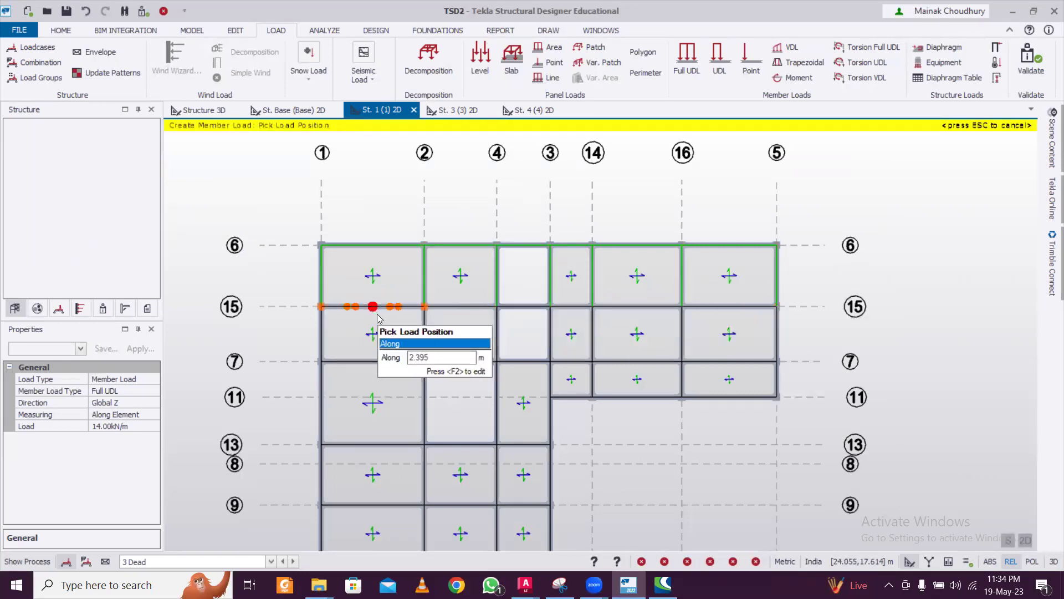
left_click(366, 305)
left_click(490, 307)
left_click(538, 307)
left_click(576, 306)
left_click(690, 309)
left_click(721, 306)
left_click(321, 333)
left_click(424, 333)
left_click(495, 337)
left_click(552, 336)
left_click(586, 337)
left_click(682, 332)
- Load the grid-7 beams and the beams between grids 7, 11 and 13
left_click(349, 362)
left_click(460, 361)
left_click(523, 363)
left_click(576, 363)
left_click(637, 362)
left_click(727, 365)
left_click(729, 361)
left_click(321, 410)
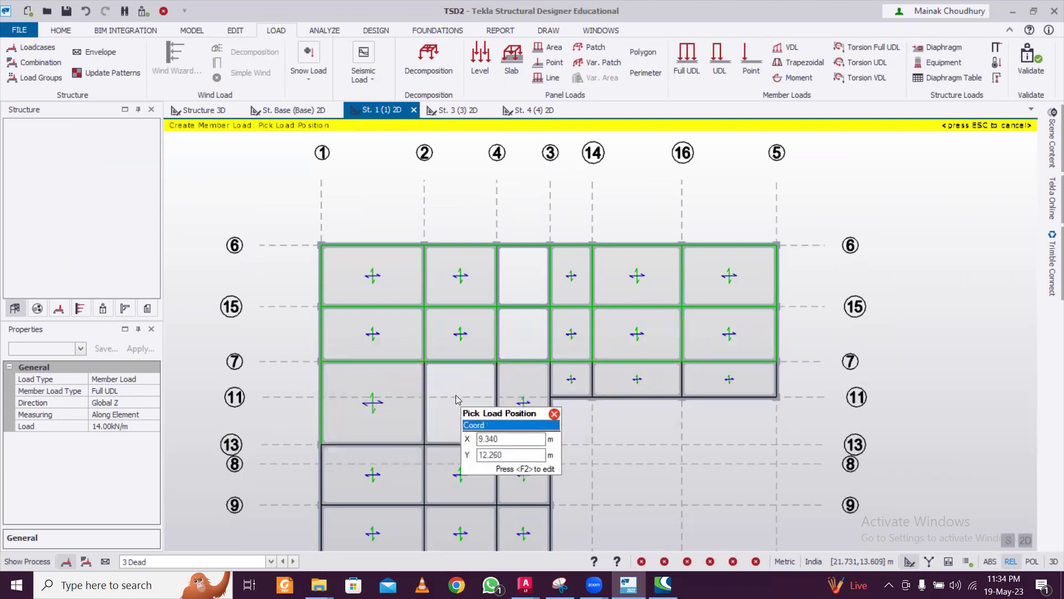
left_click(424, 388)
left_click(496, 401)
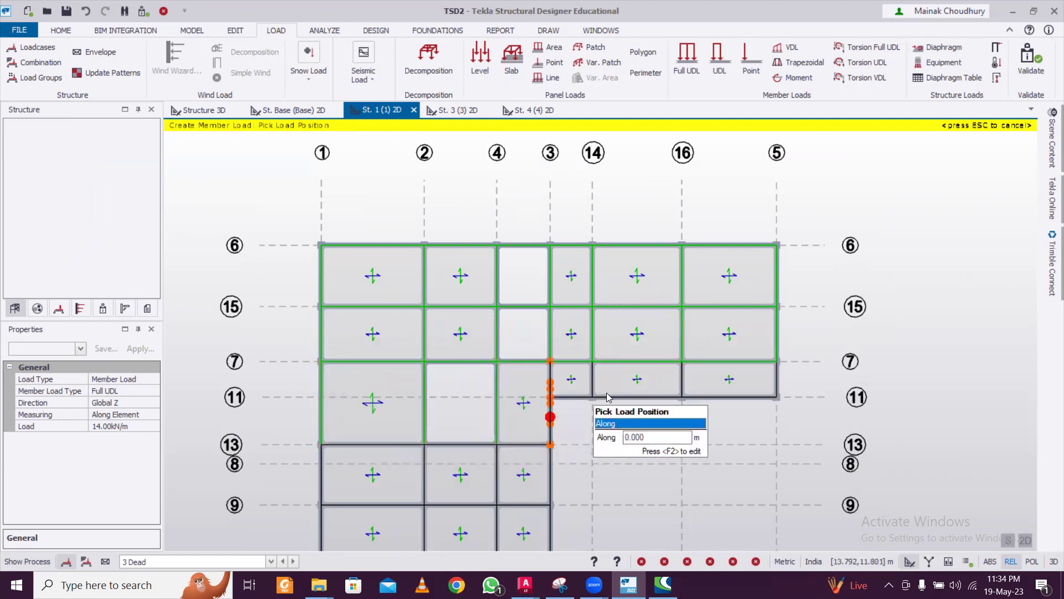
left_click(550, 396)
left_click(593, 381)
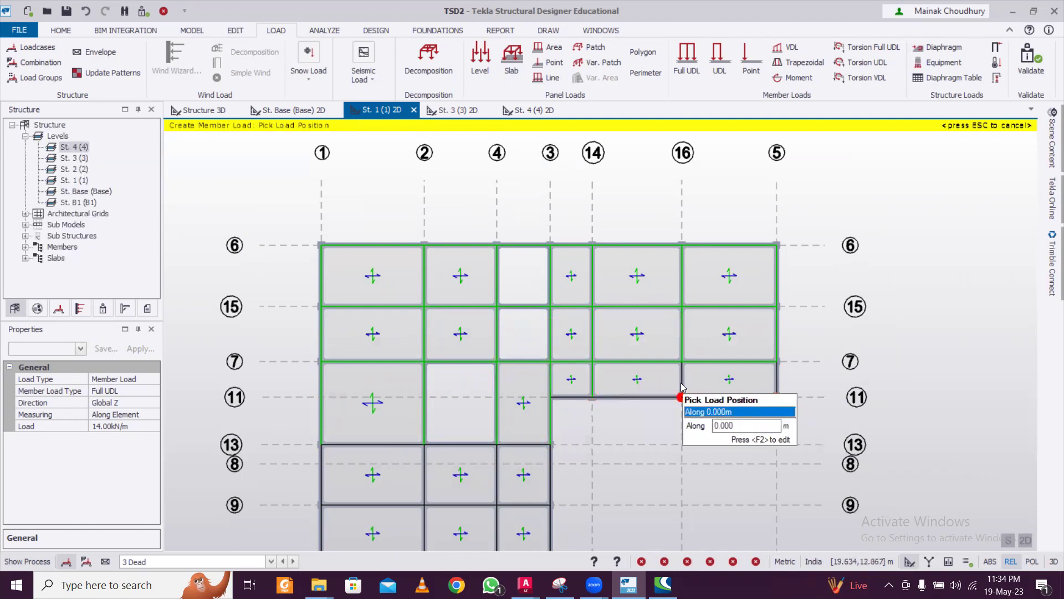
left_click(683, 383)
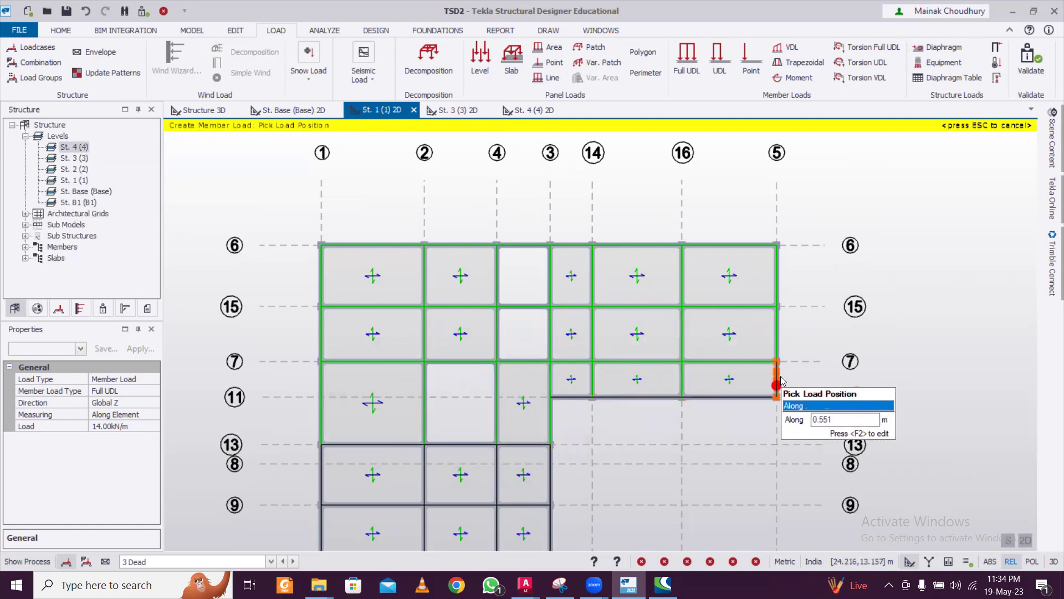
left_click(740, 385)
left_click(616, 399)
left_click(465, 447)
left_click(385, 447)
- Load the remaining lower-bay beams along grids 9, 12 and 10 and their connecting beams
middle_click_drag(503, 451, 530, 259)
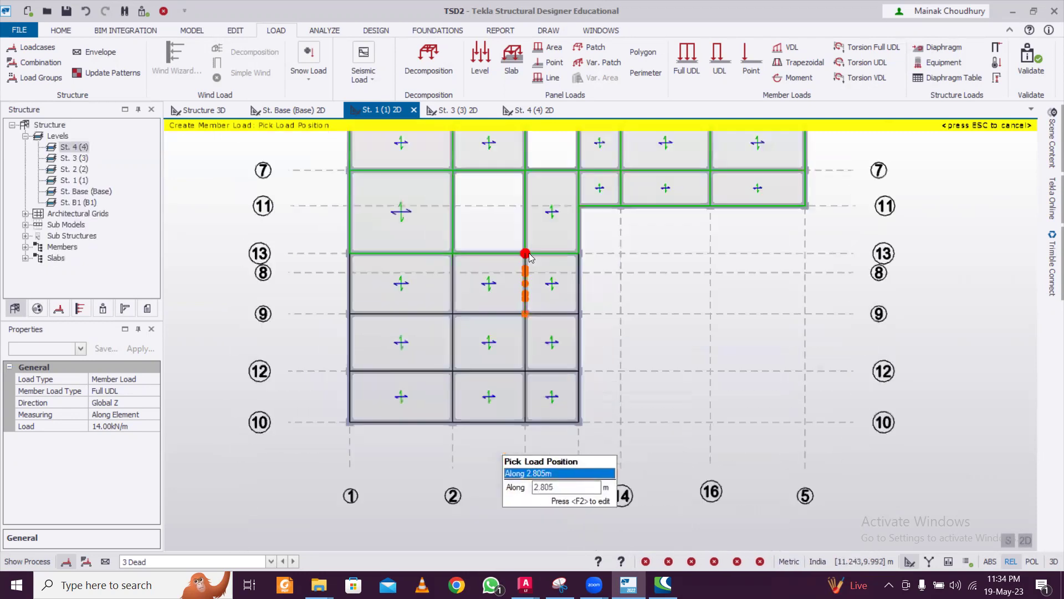
left_click(372, 314)
left_click(476, 314)
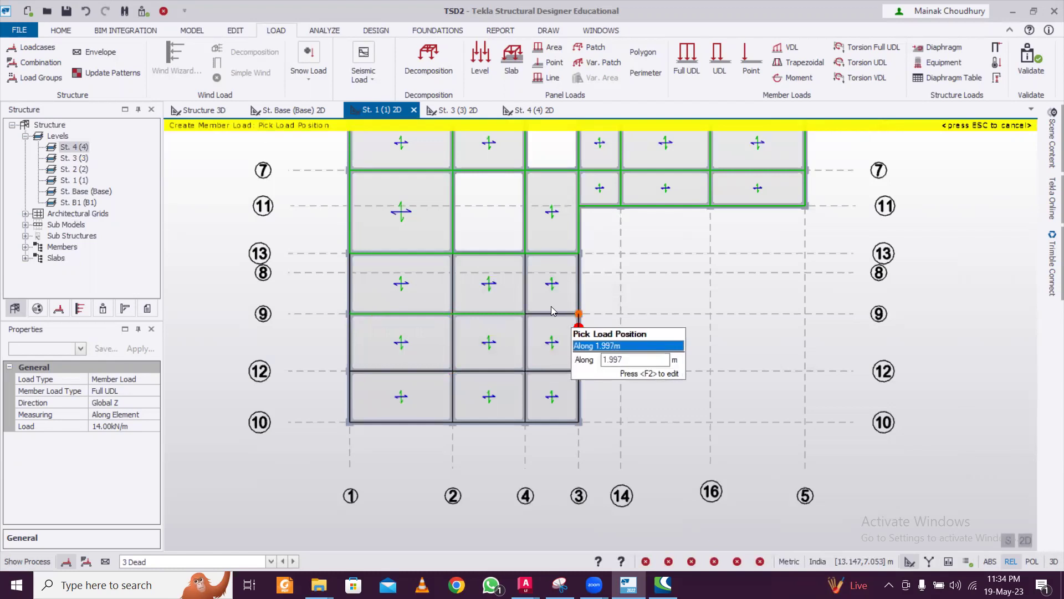
left_click(546, 313)
left_click(351, 294)
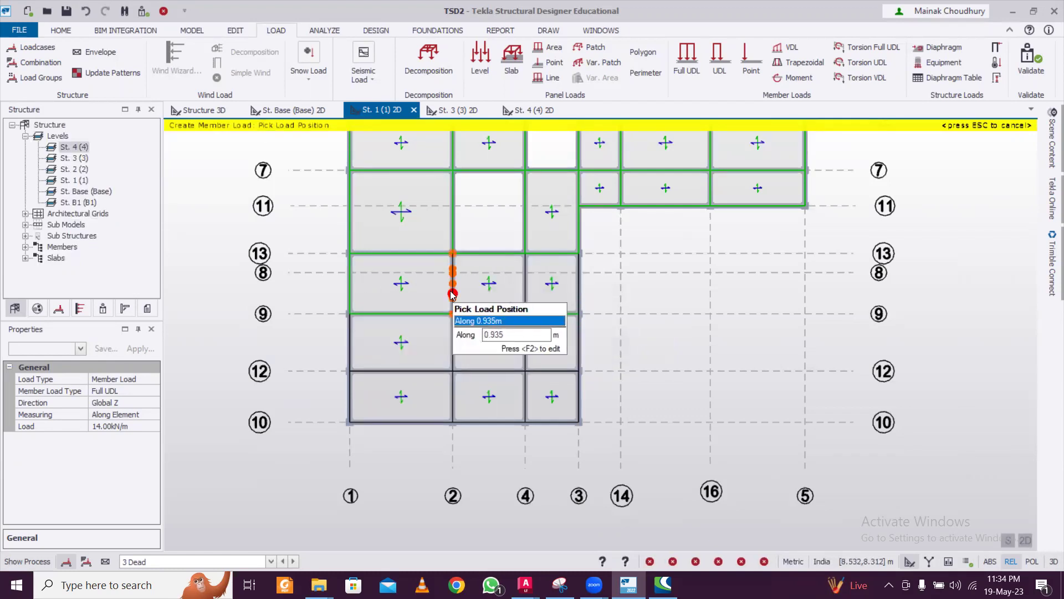
left_click(453, 294)
left_click(579, 283)
left_click(353, 353)
left_click(453, 347)
left_click(526, 342)
left_click(577, 343)
left_click(383, 371)
left_click(486, 370)
left_click(548, 371)
left_click(399, 422)
left_click(350, 396)
left_click(450, 397)
left_click(525, 388)
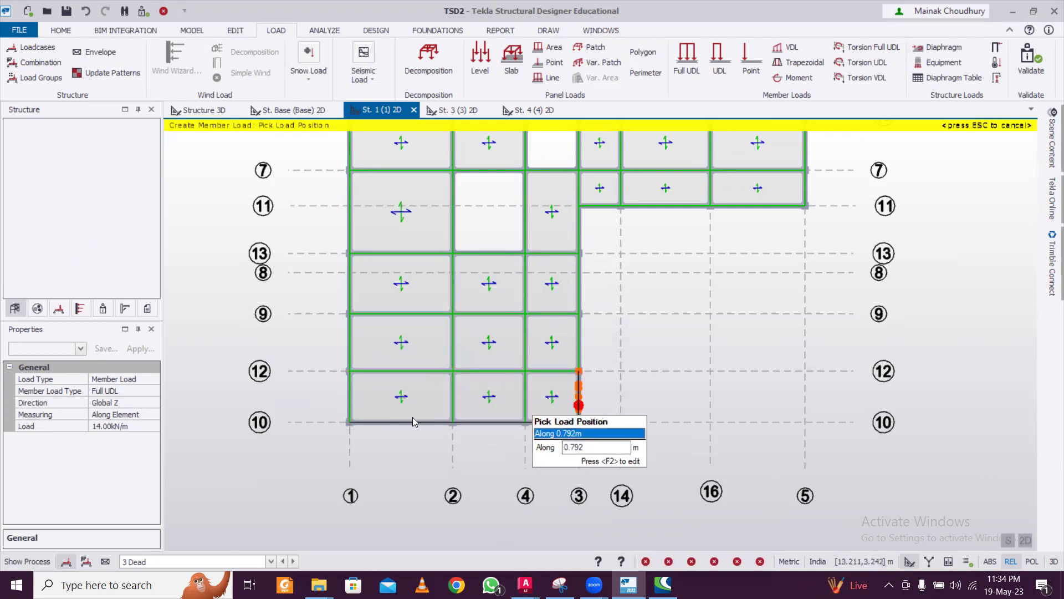
left_click(413, 422)
left_click(488, 423)
left_click(578, 396)
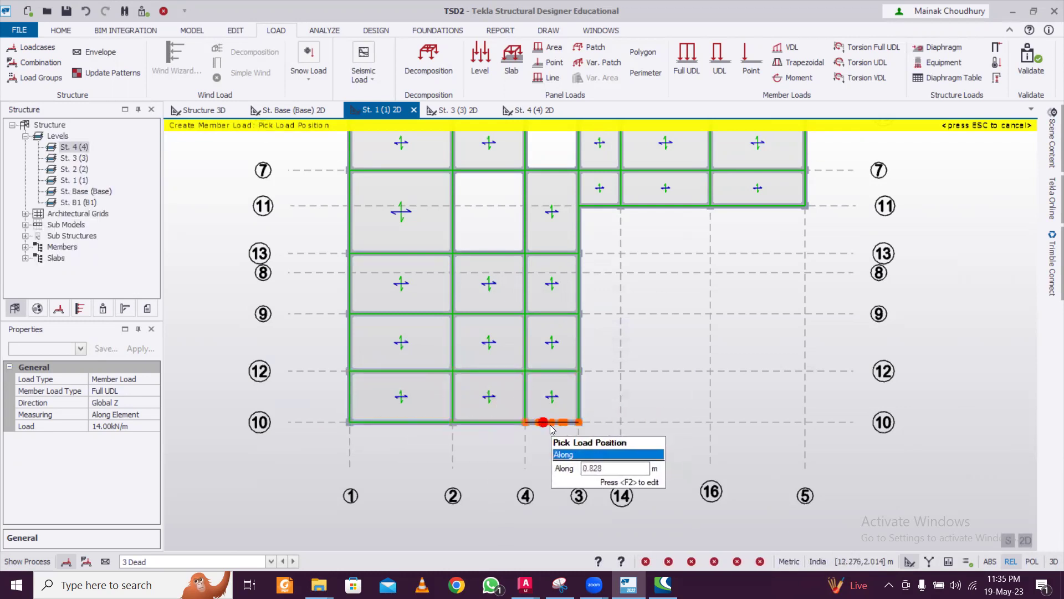
left_click(552, 423)
scroll(521, 388, "down", 3)
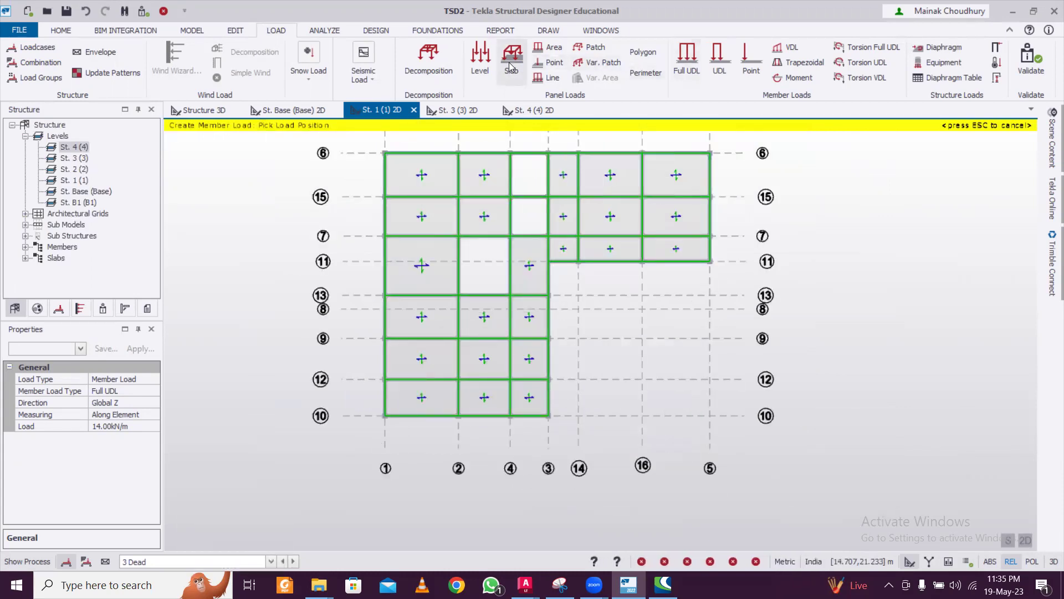
- Apply a 0.5 kN/m² dead level load to the St. 1 slabs
left_click(481, 66)
left_click(137, 414)
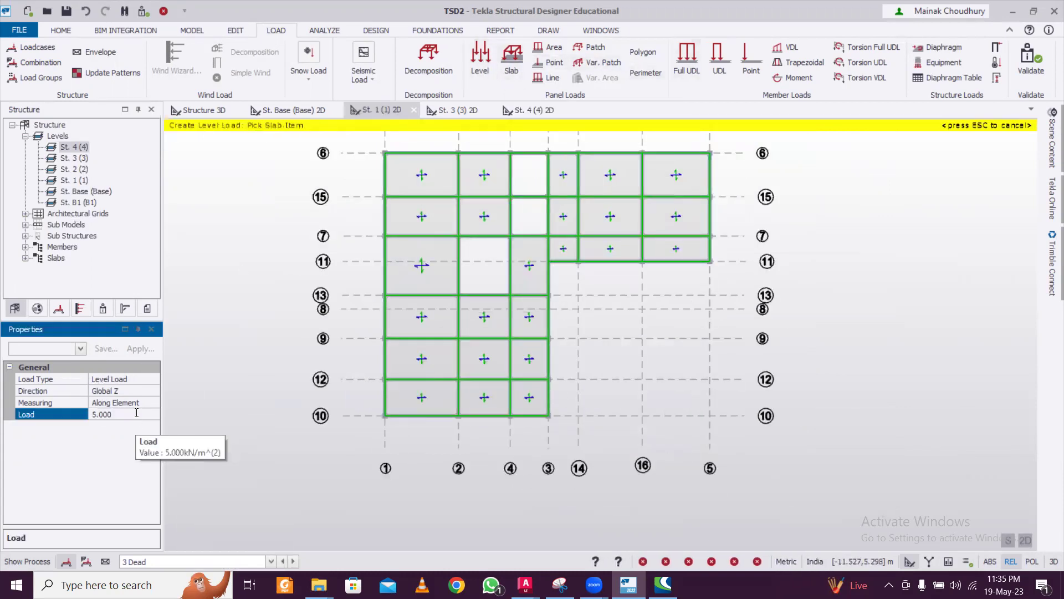
left_click(435, 317)
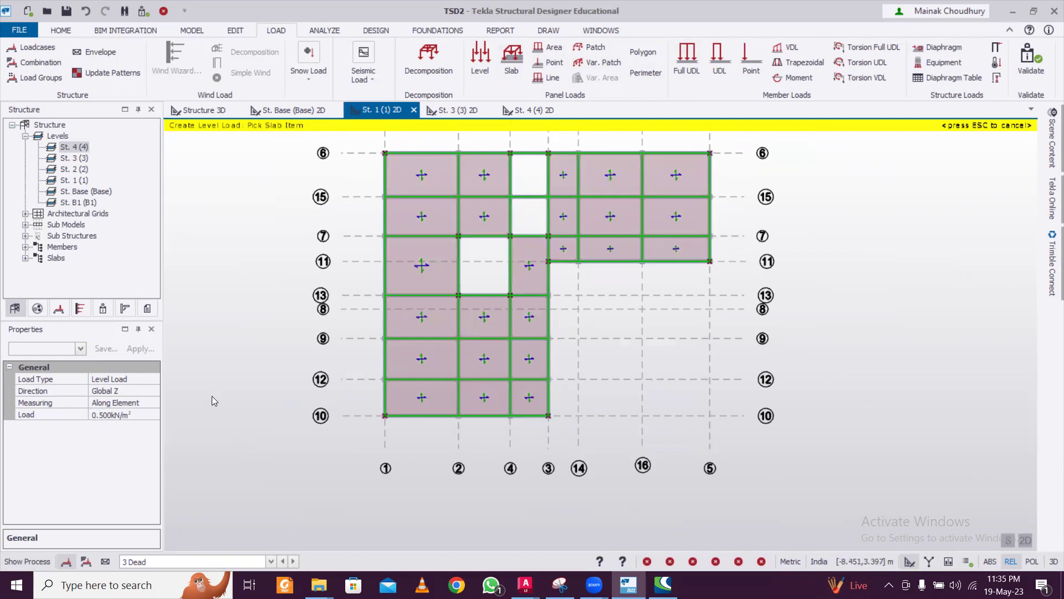
- Apply a 2 kN/m² level load in 5 Imposed and show the Structure 3D view
left_click(193, 562)
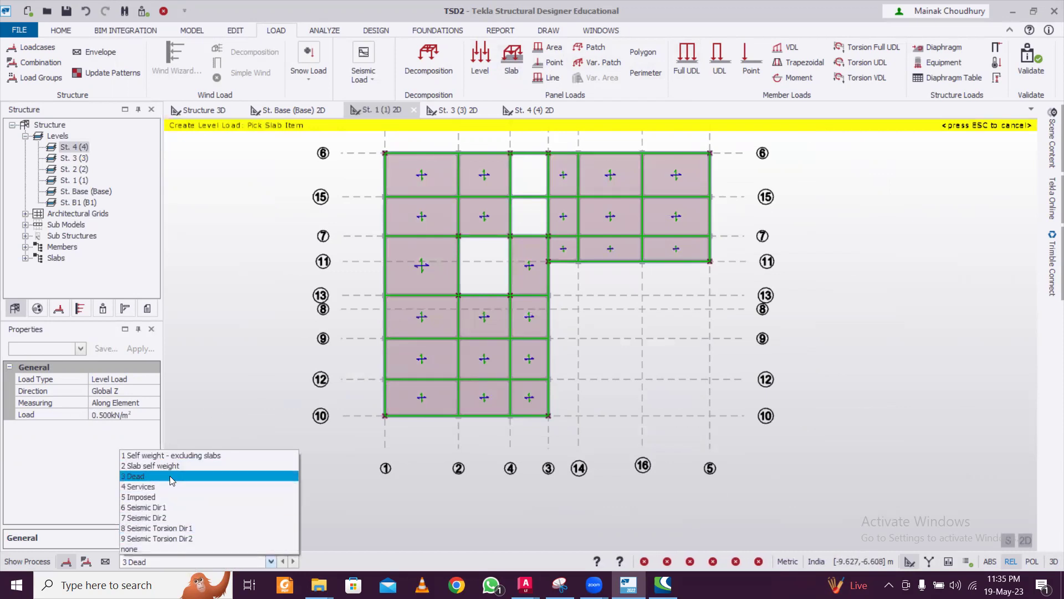
left_click(165, 497)
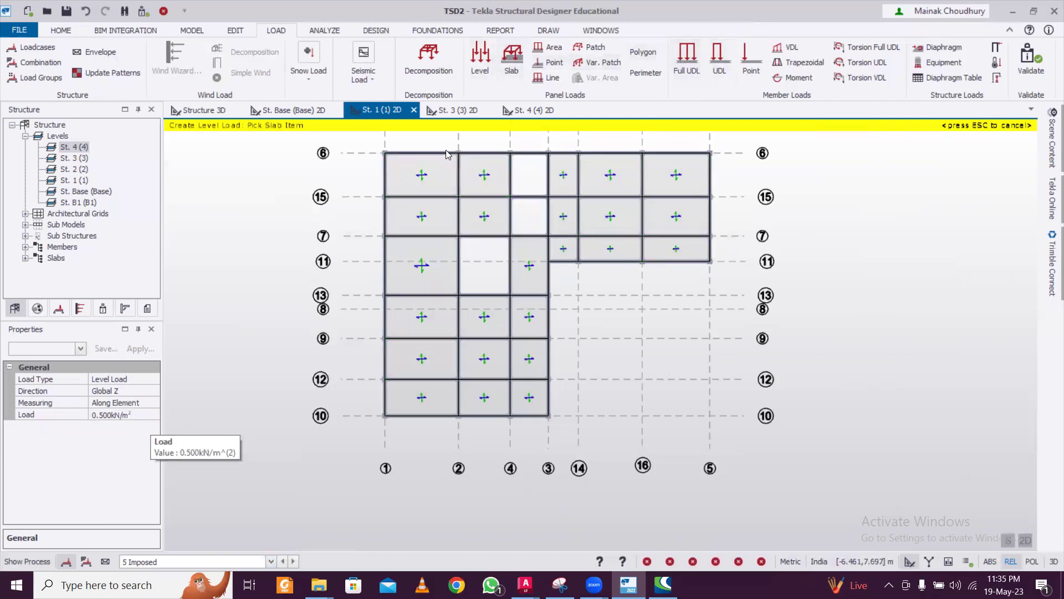
left_click(141, 414)
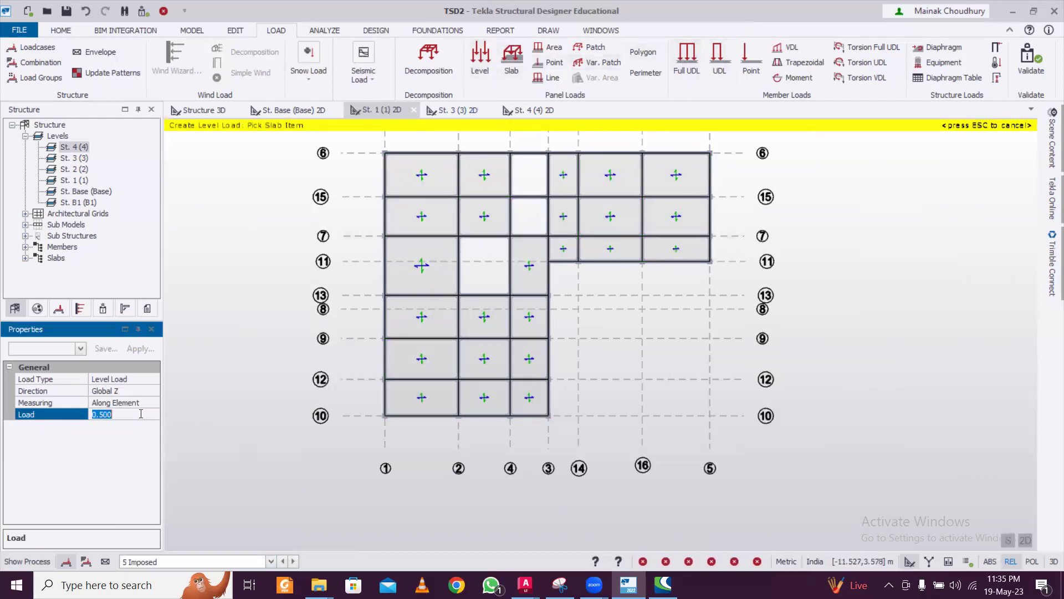
left_click(403, 383)
left_click(218, 111)
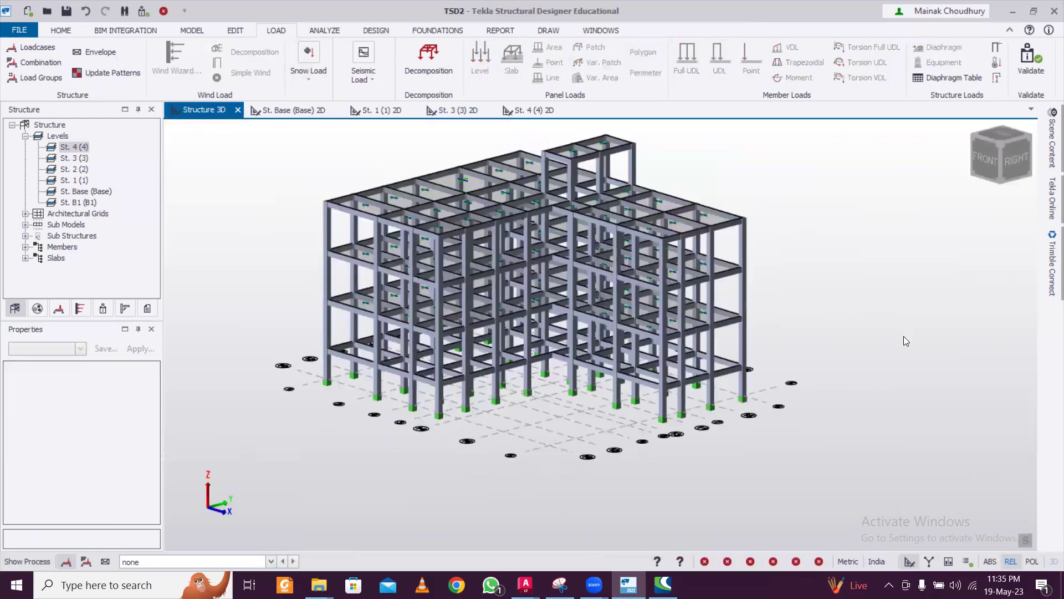
- Display the 3 Dead loads, then the 5 Imposed loads, on the 3D model
left_click(247, 563)
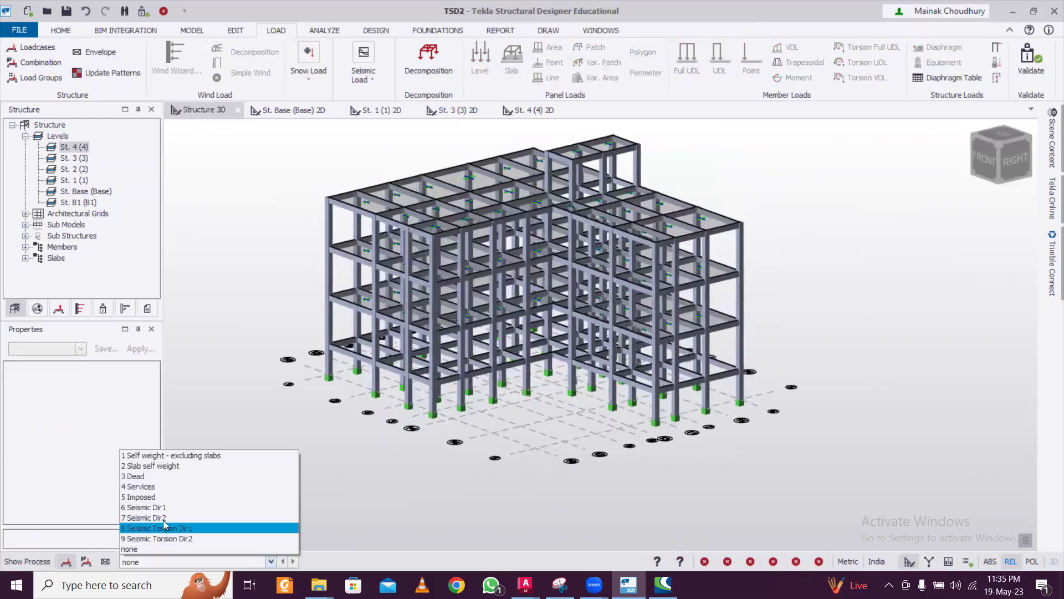
left_click(158, 476)
left_click(173, 562)
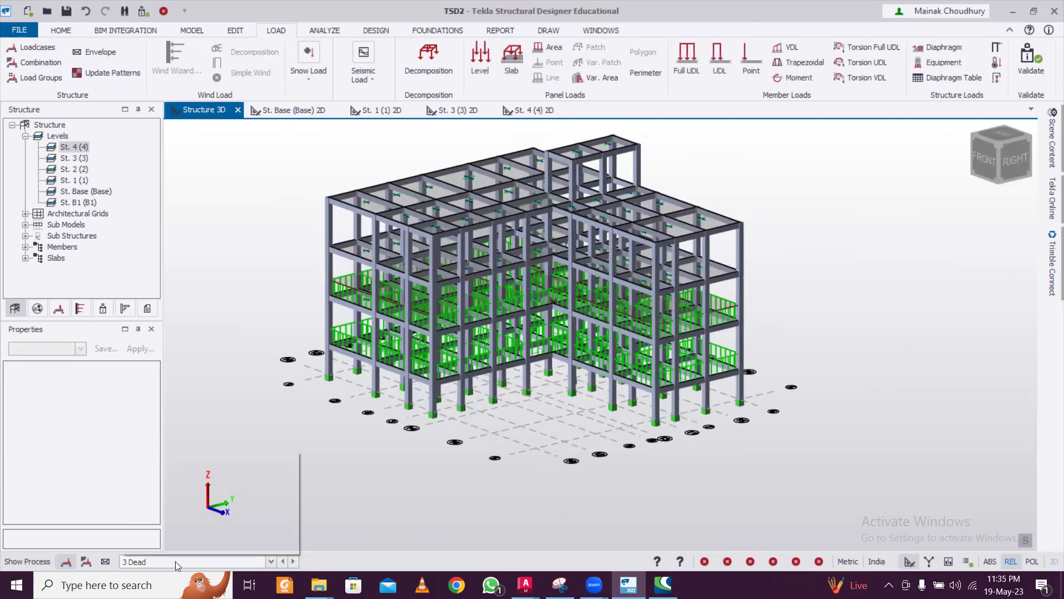
left_click(159, 497)
- Adjust the 3D view and open the Construction Levels table from the Model tab
right_click_drag(299, 395, 384, 280)
scroll(382, 253, "up", 2)
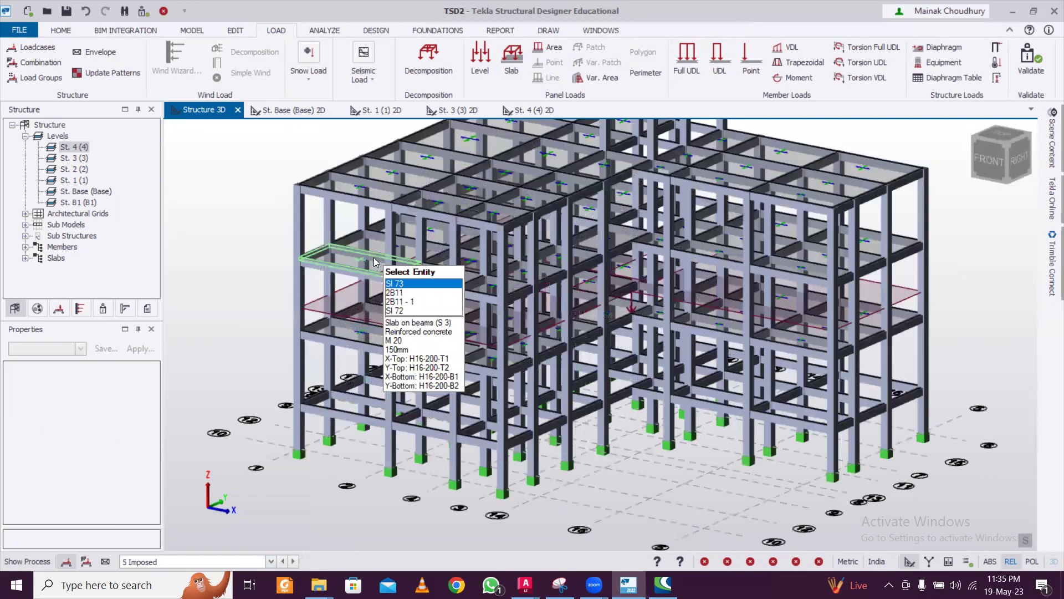
middle_click_drag(380, 248, 375, 272)
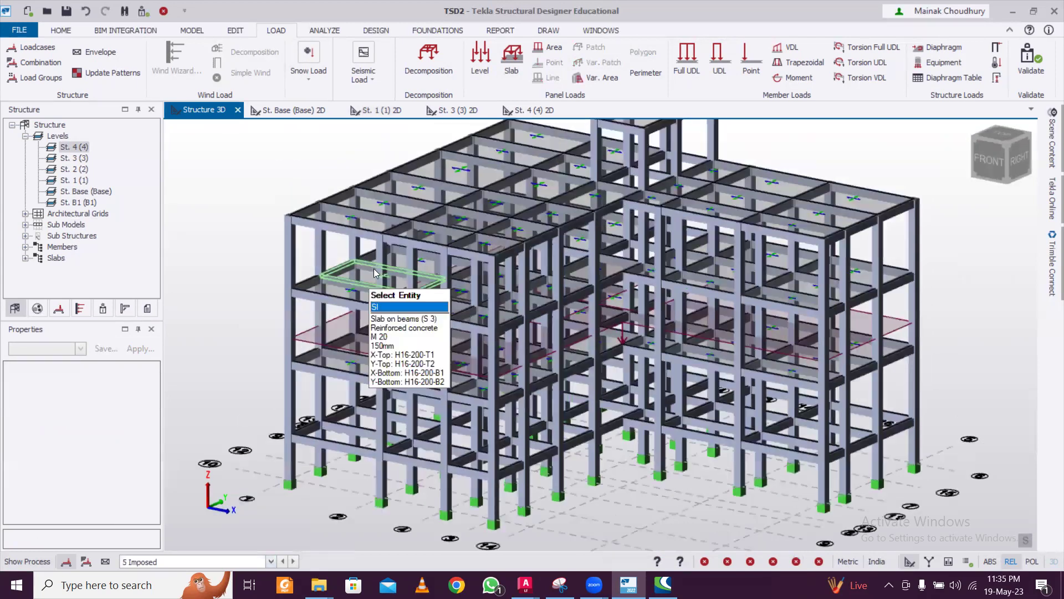
left_click(202, 32)
left_click(53, 47)
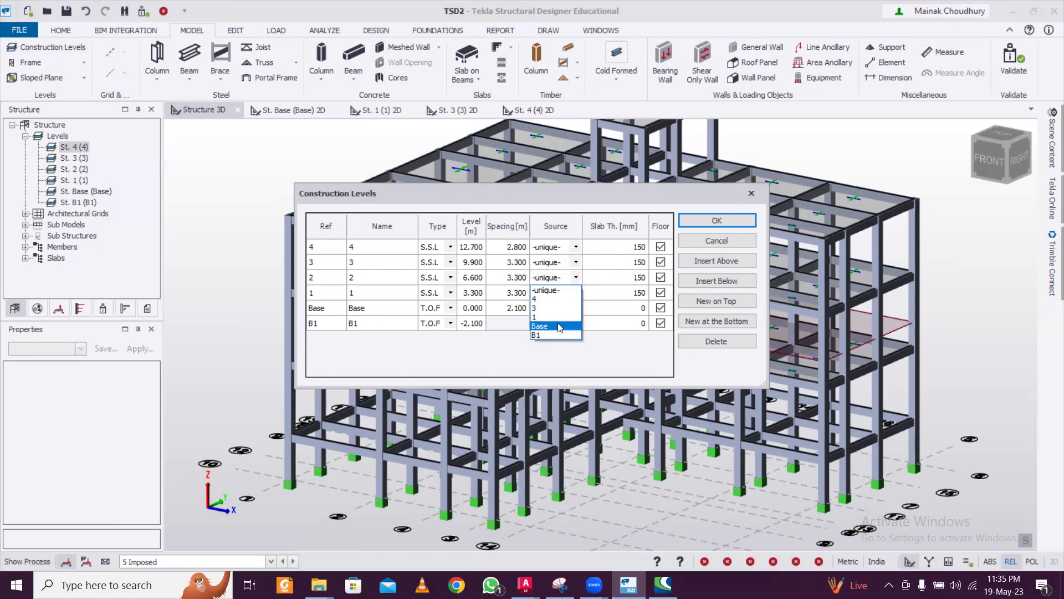
- Set Base as a level source, close Construction Levels, and display 3 Dead loads in 3D
left_click(560, 325)
left_click(737, 220)
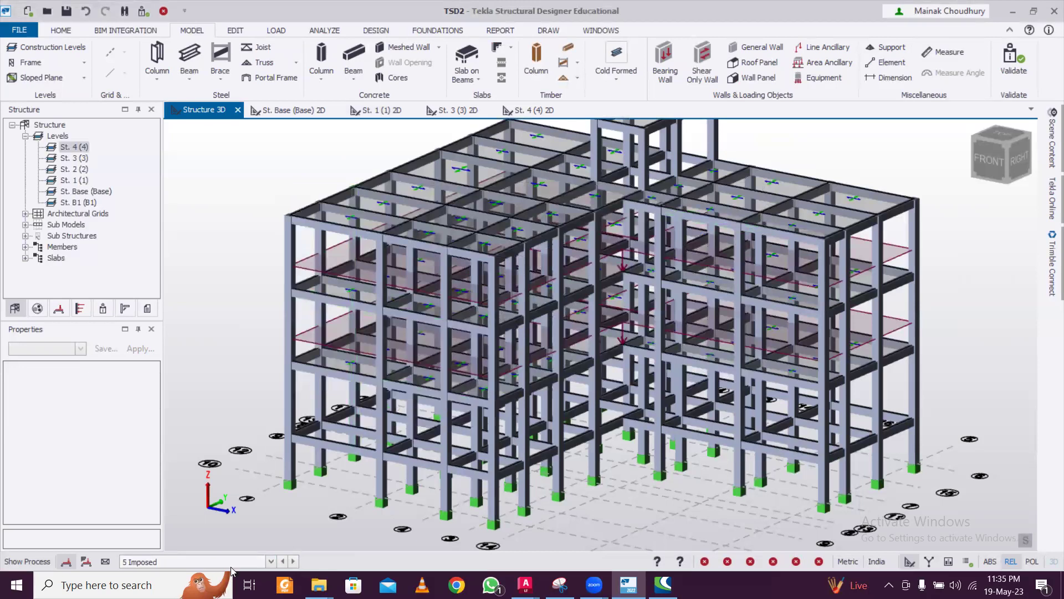
left_click(72, 51)
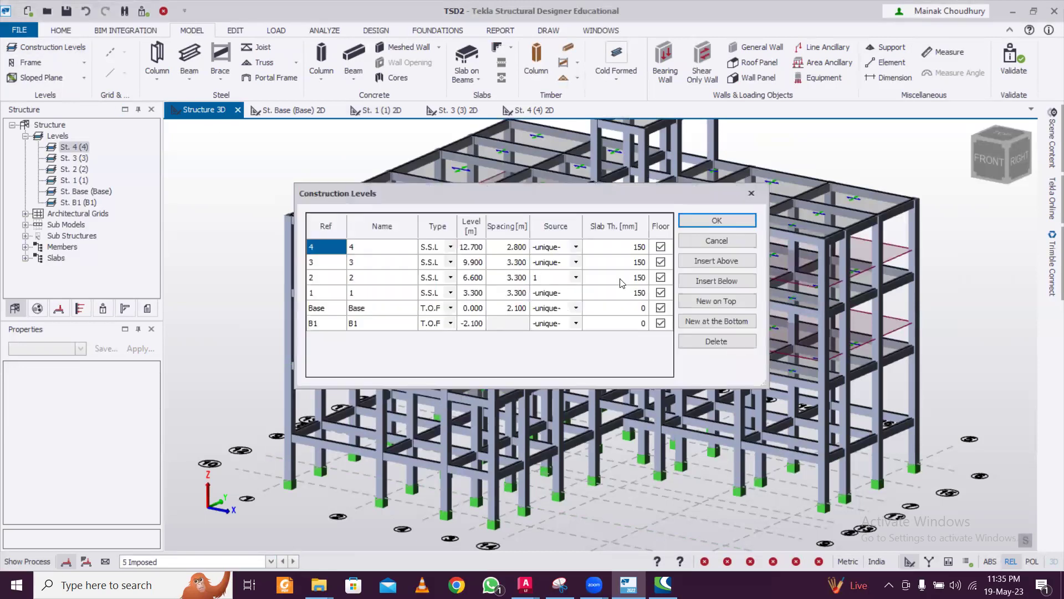
left_click(718, 222)
left_click(256, 561)
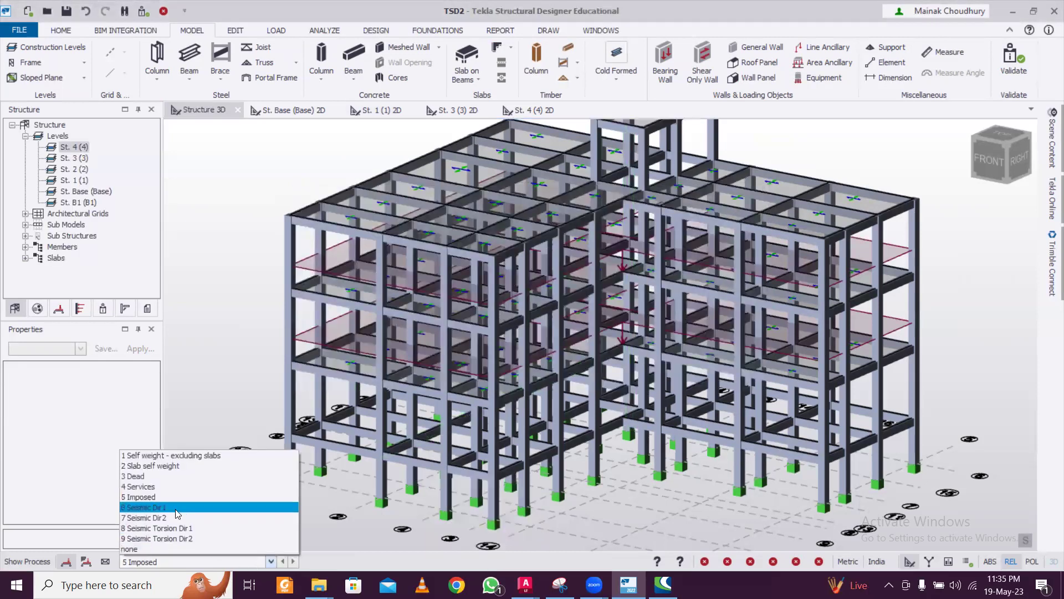
left_click(175, 473)
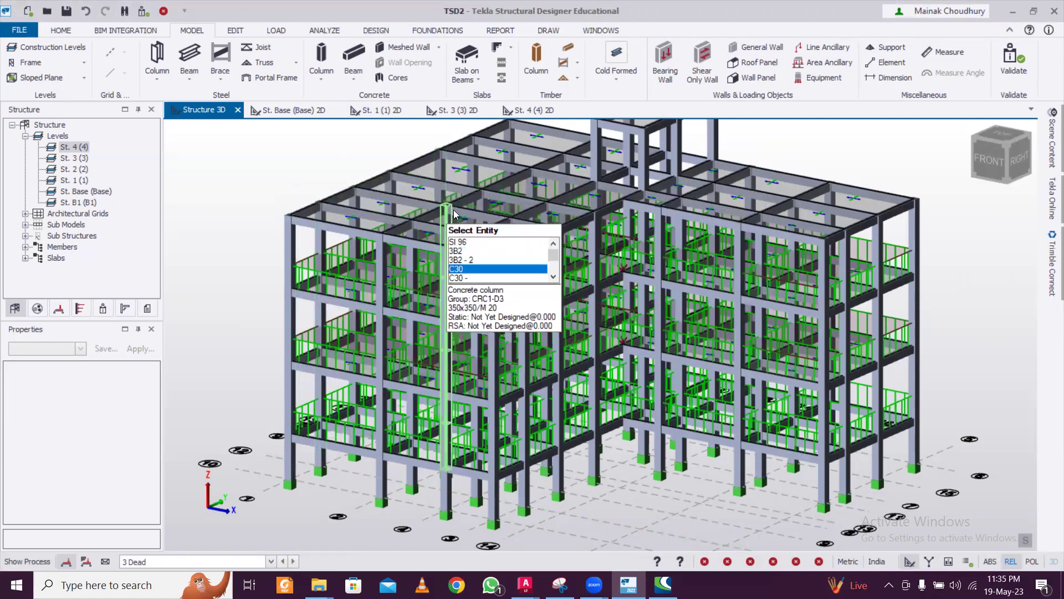
- Open the St. 3 plan in 2D and start a 3 Dead full-length UDL there
left_click(471, 112)
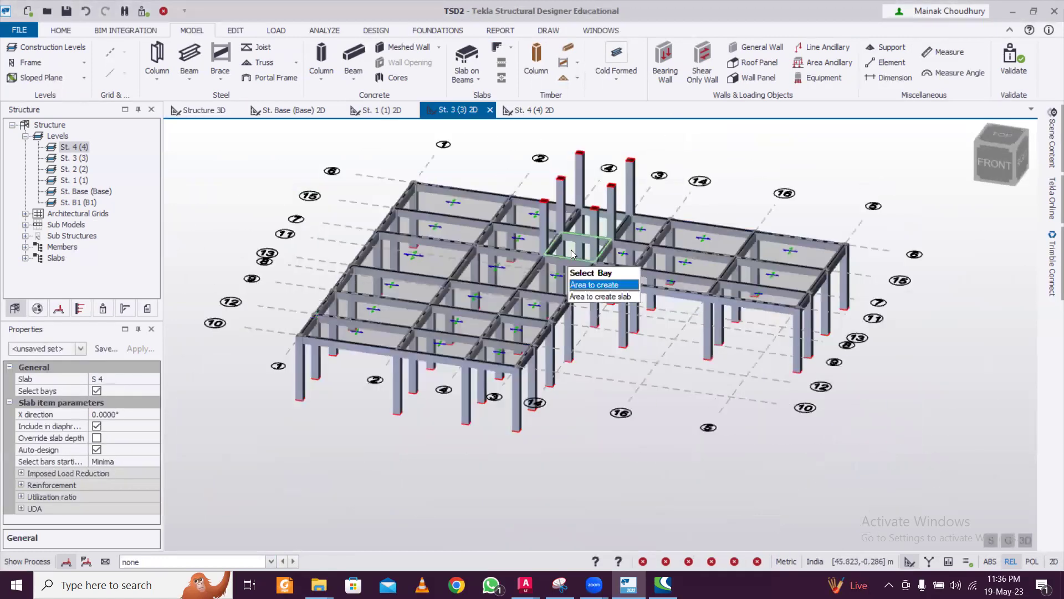
scroll(573, 253, "up", 2)
right_click_drag(622, 385, 1004, 466)
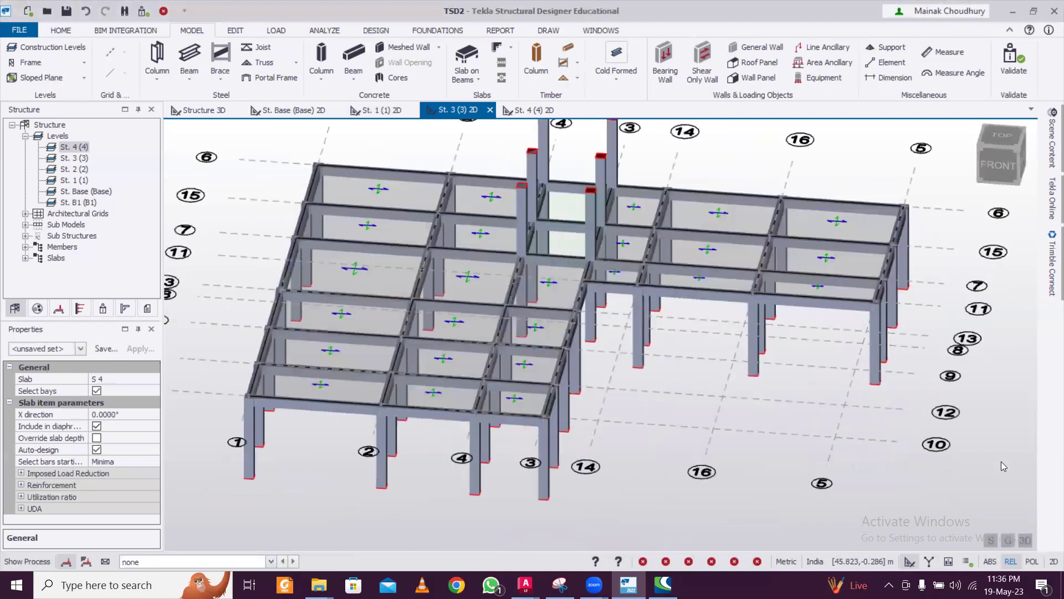
left_click(1029, 543)
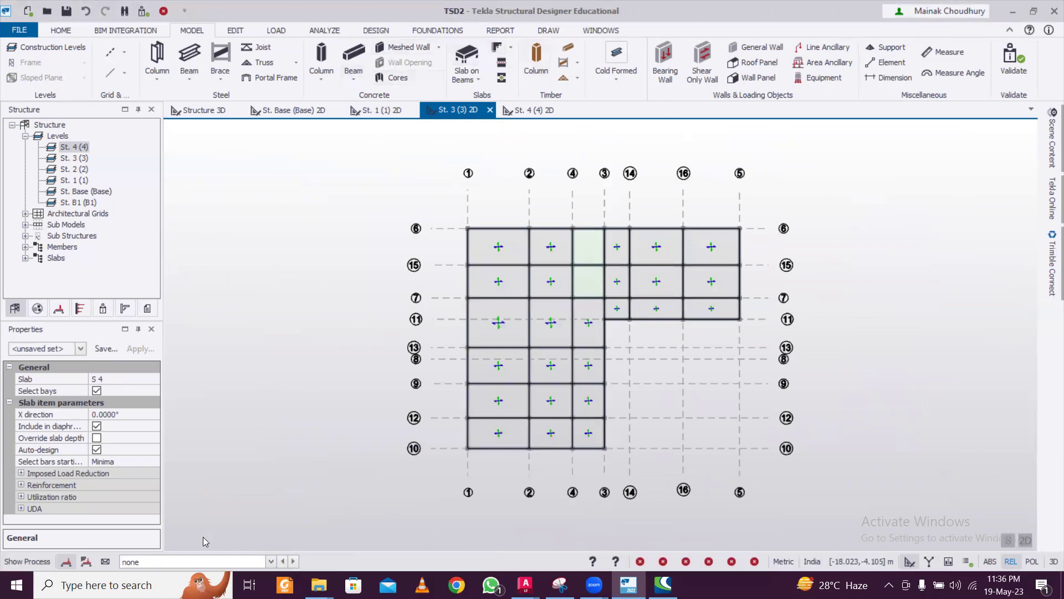
left_click(206, 562)
left_click(148, 477)
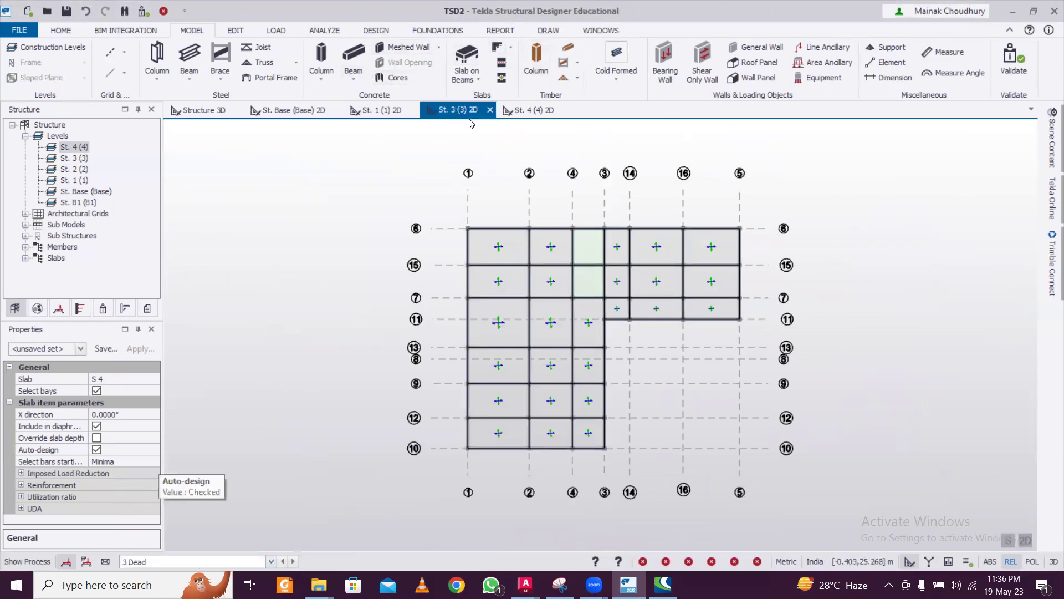
left_click(277, 29)
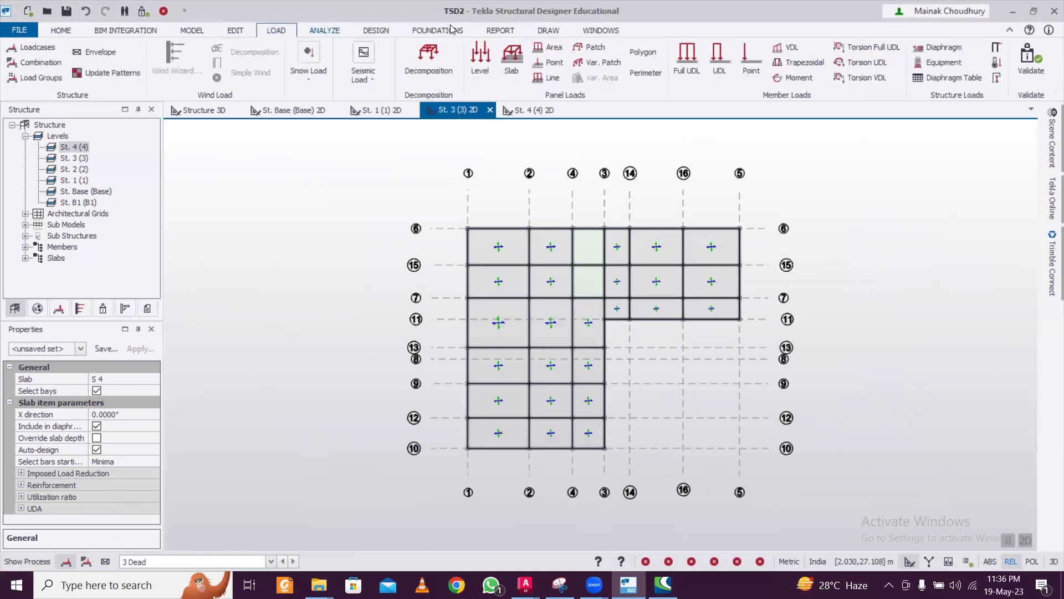
left_click(686, 58)
left_click(123, 426)
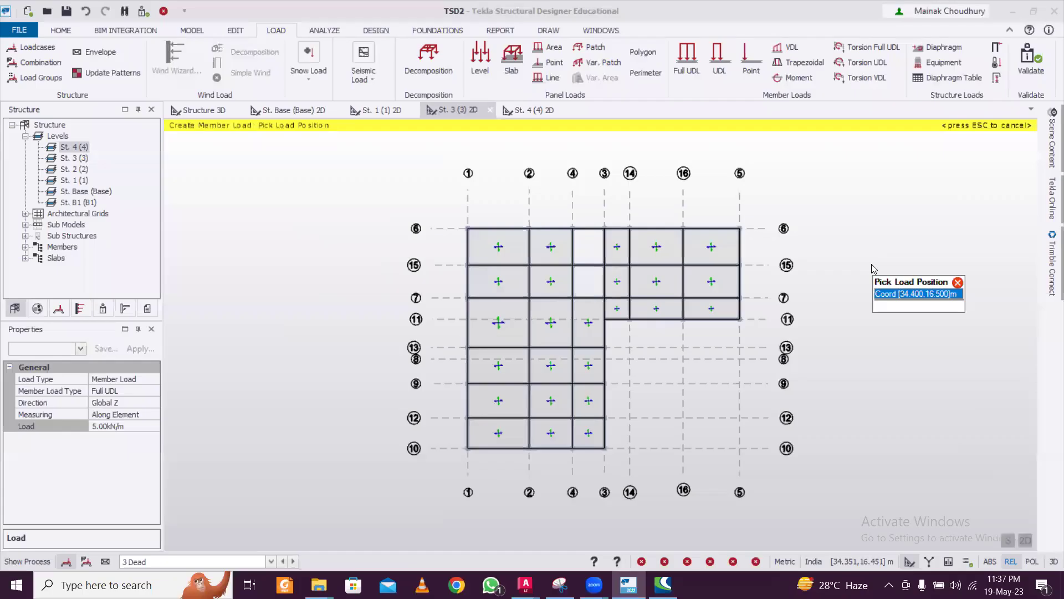
- Return to the 3D structure view and orbit to inspect the right side and columns
left_click(199, 110)
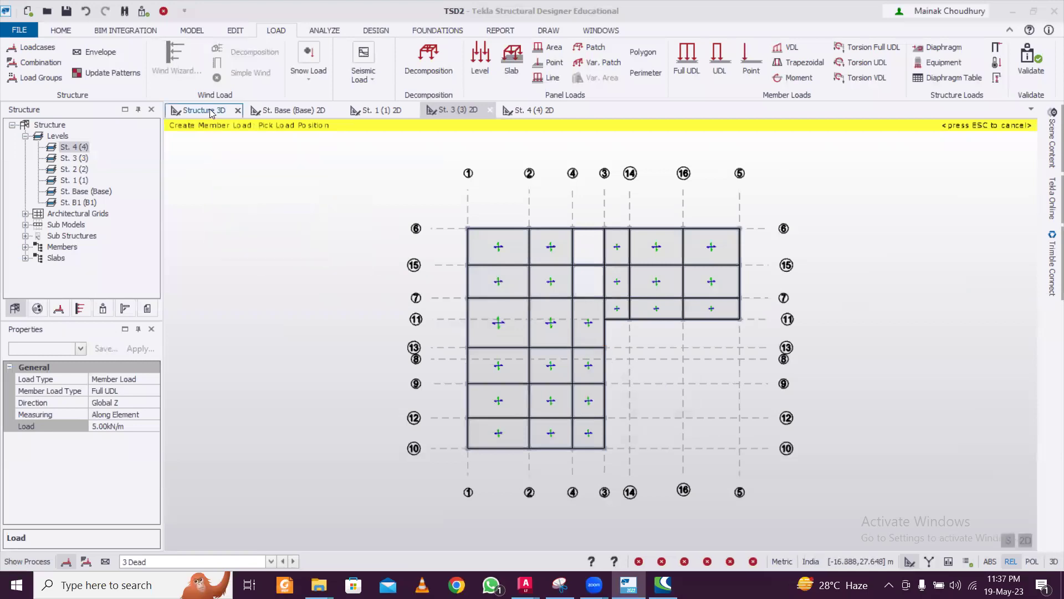
right_click_drag(880, 413, 546, 414)
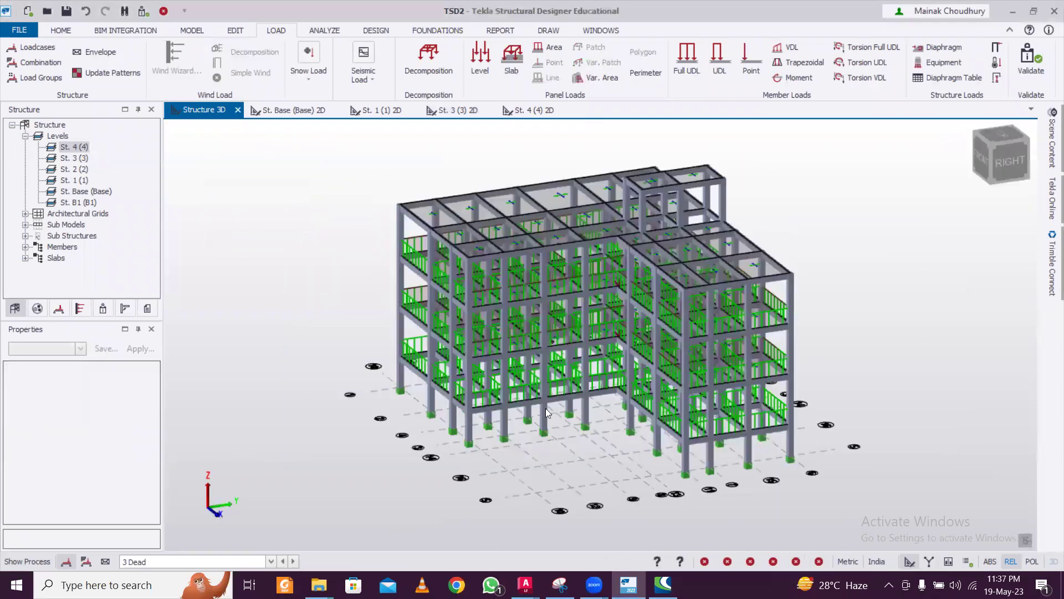
middle_click_drag(676, 406, 697, 405)
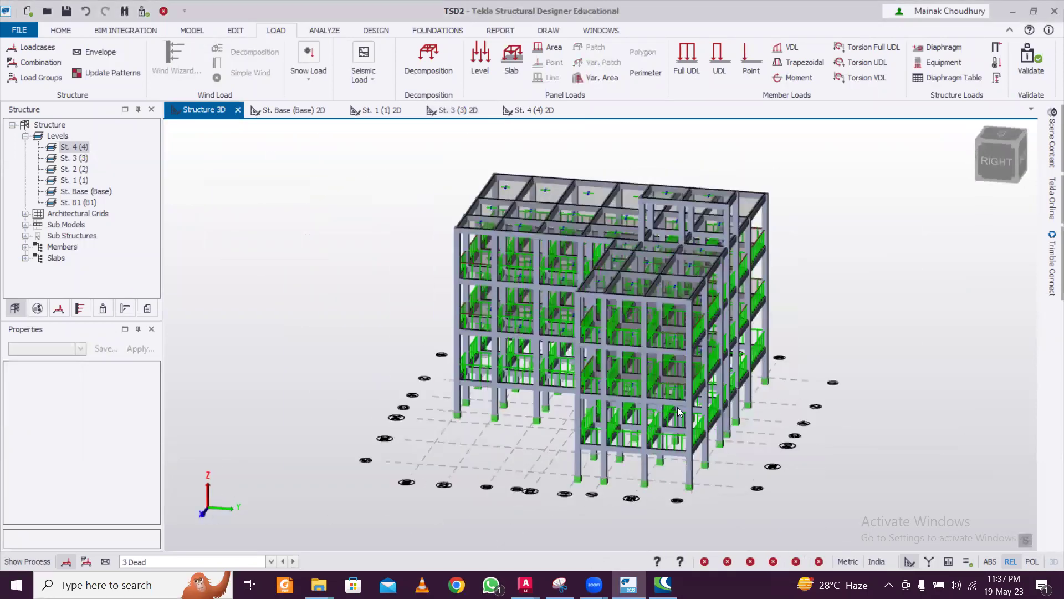
right_click_drag(677, 407, 644, 408)
scroll(477, 333, "up", 3)
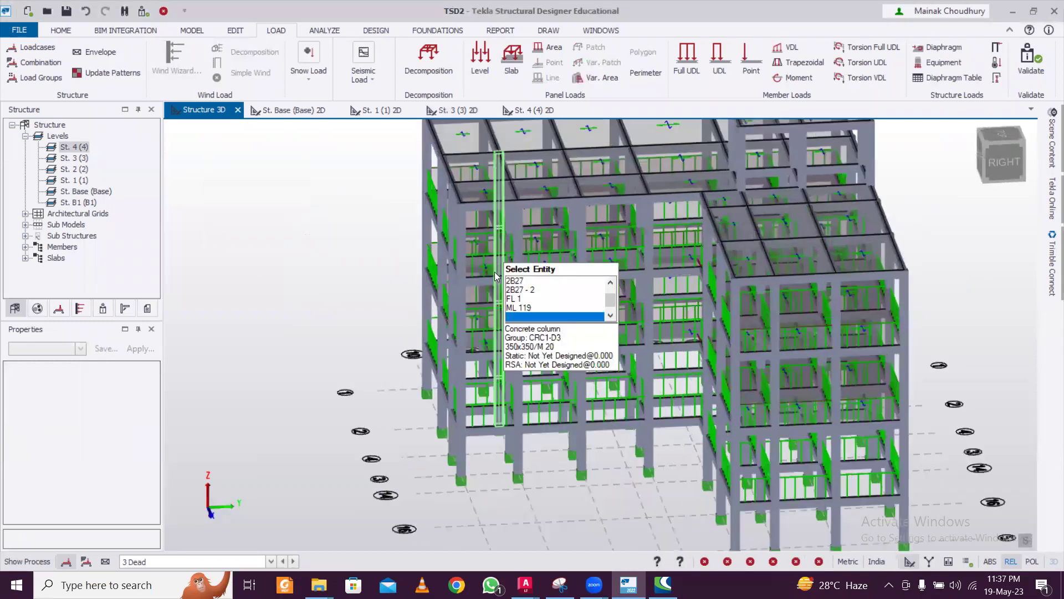
- Reopen the St. 1 plan, then switch over to the AutoCAD drawing
left_click(382, 110)
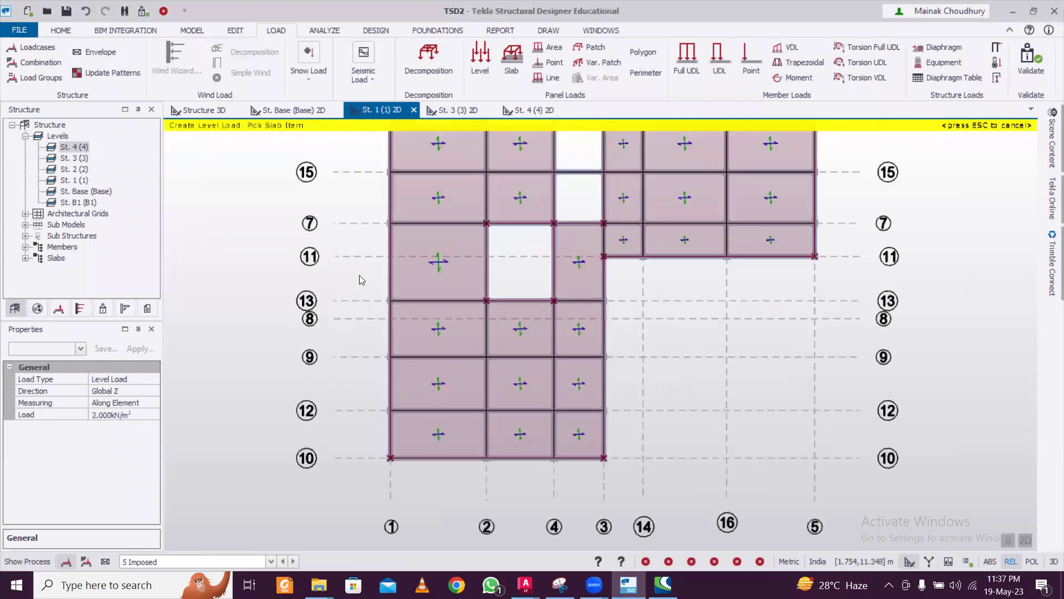
scroll(379, 441, "up", 1)
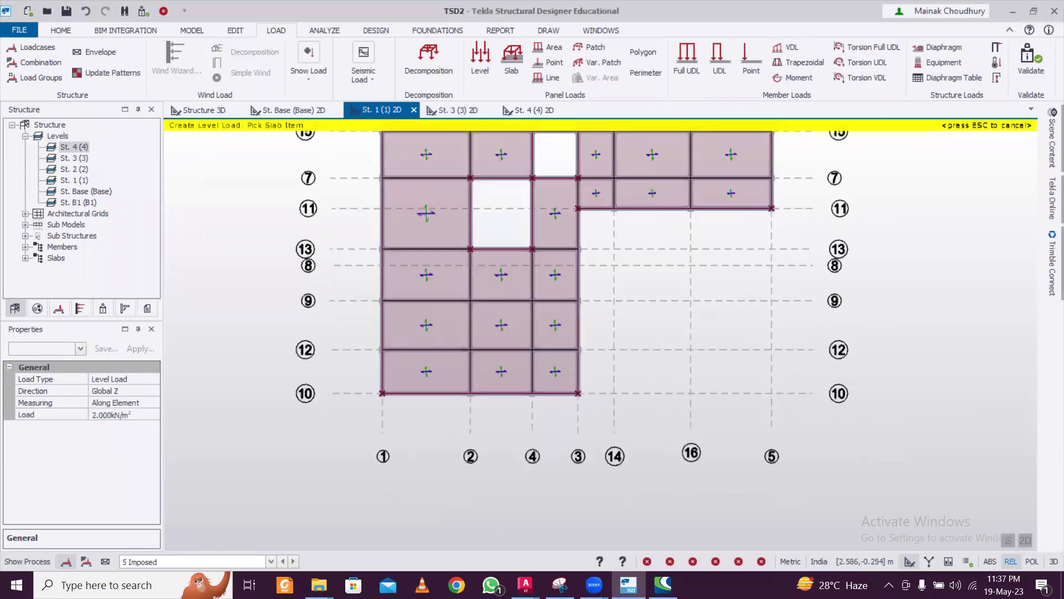
left_click(525, 584)
left_click(594, 523)
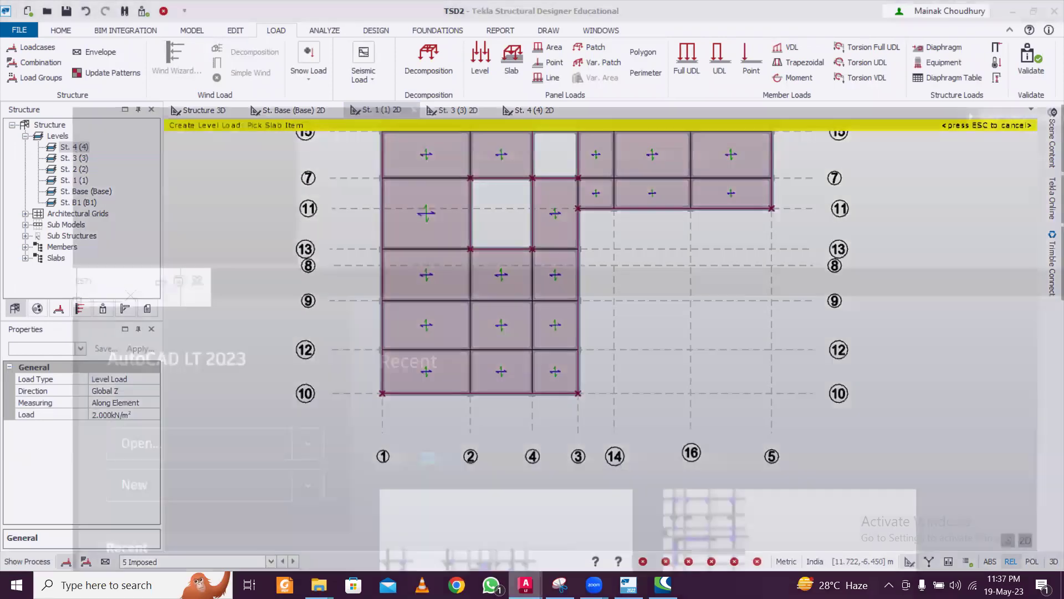
- In Centerline in m, dimension the 1.452 offset below the (0,0) corner, then return to Tekla
left_click(83, 112)
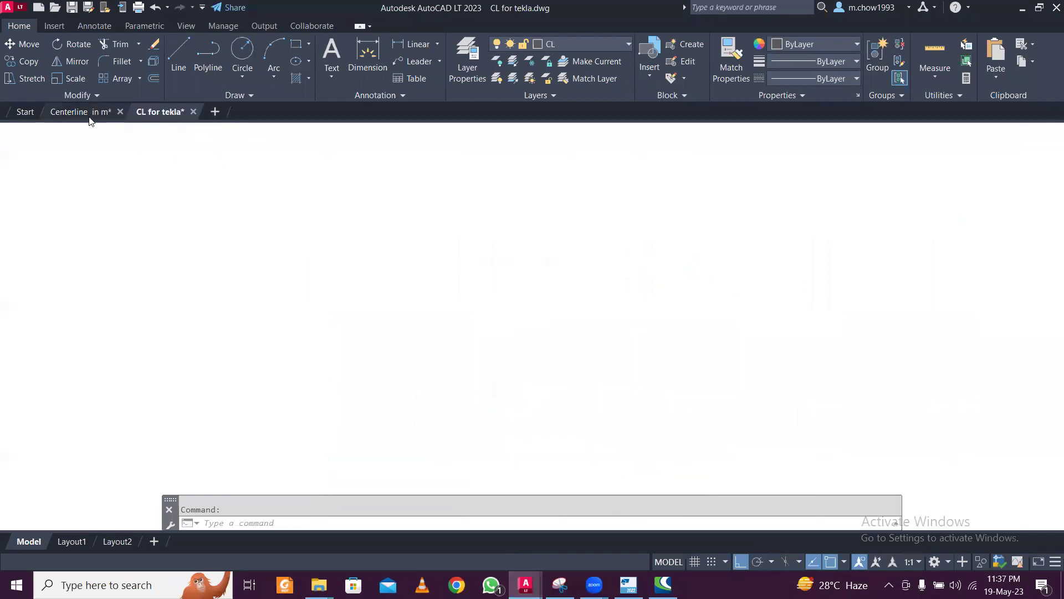
scroll(482, 378, "up", 8)
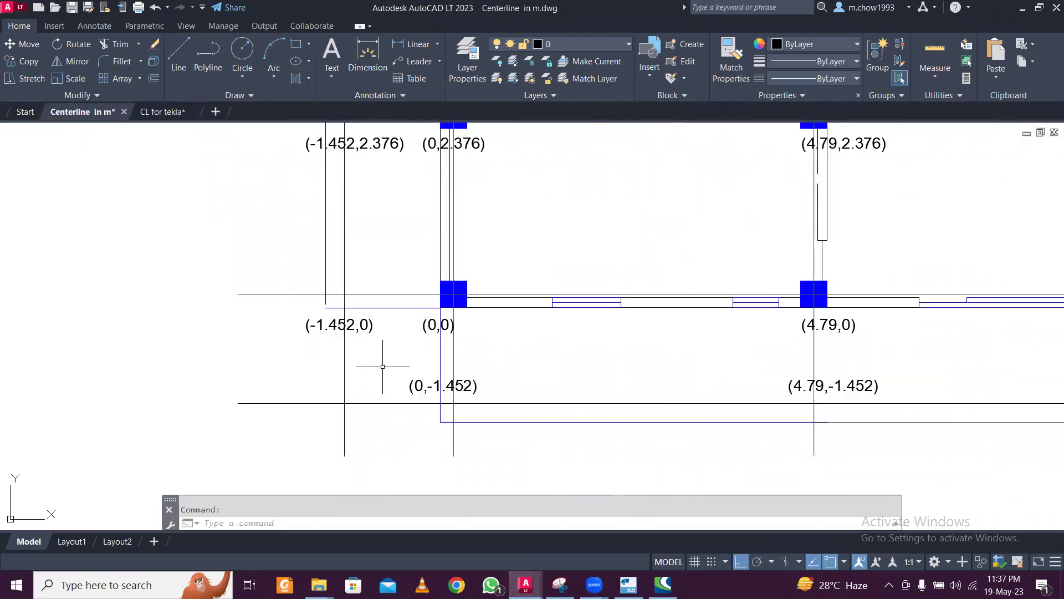
left_click(408, 47)
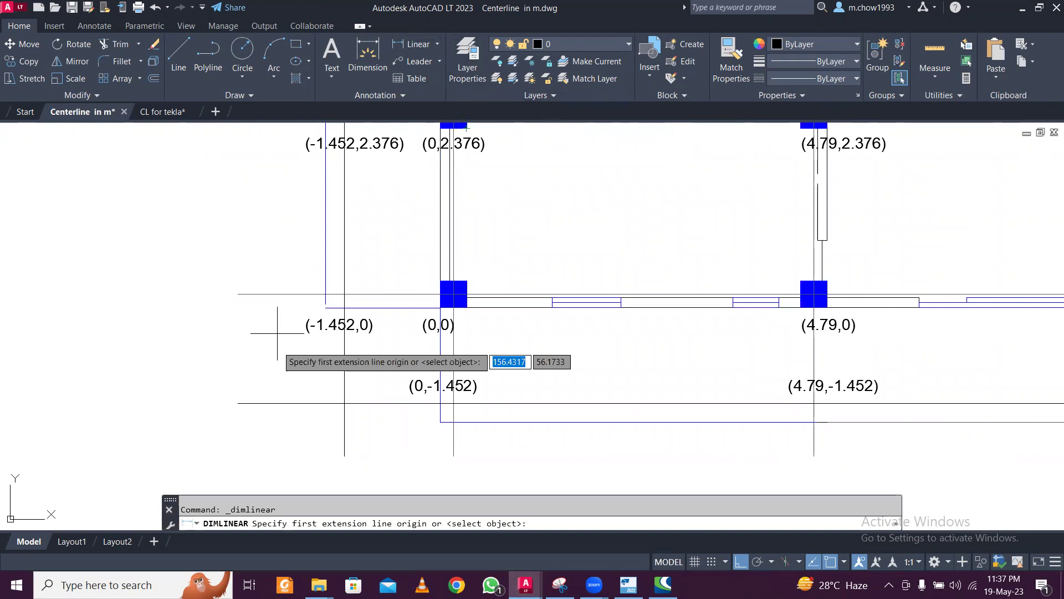
left_click(289, 294)
left_click(291, 402)
left_click(275, 362)
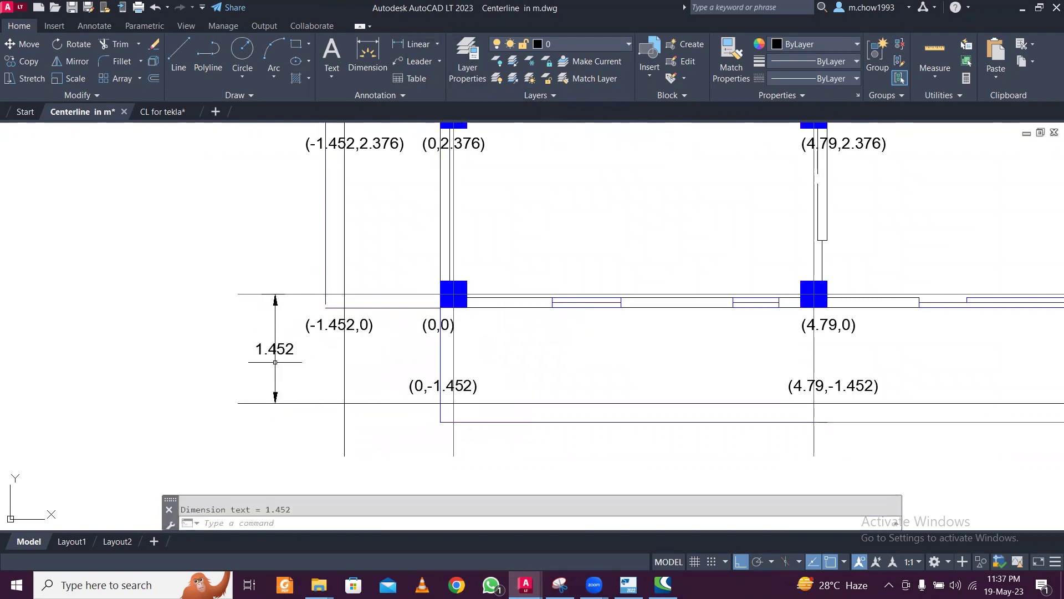
scroll(276, 361, "down", 8)
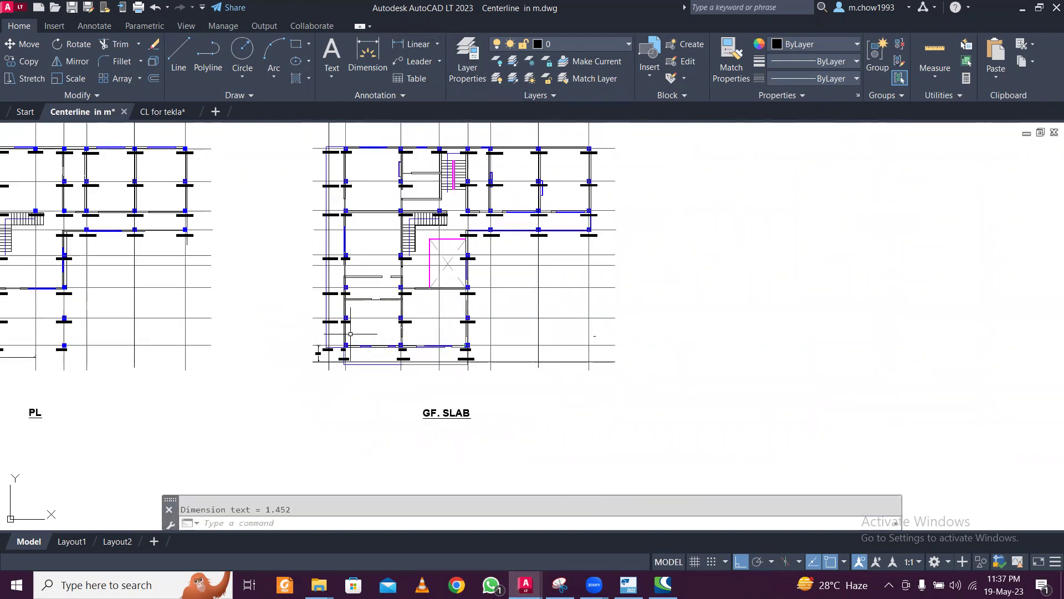
left_click(627, 584)
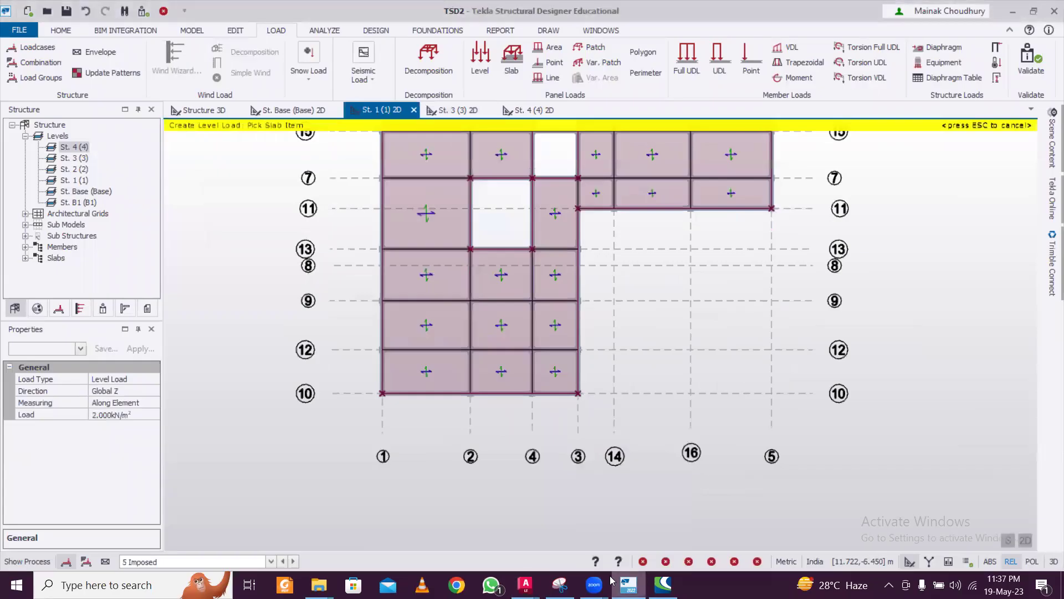
- Add grid line 17 as a parallel copy 1.452 m below grid line 10
left_click(183, 31)
left_click(126, 53)
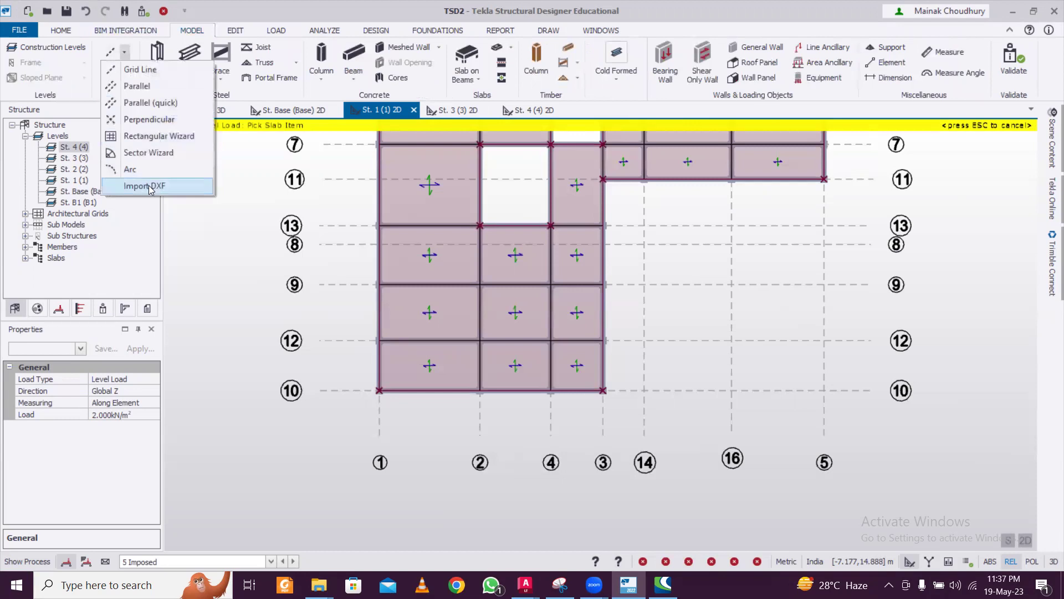
left_click(156, 103)
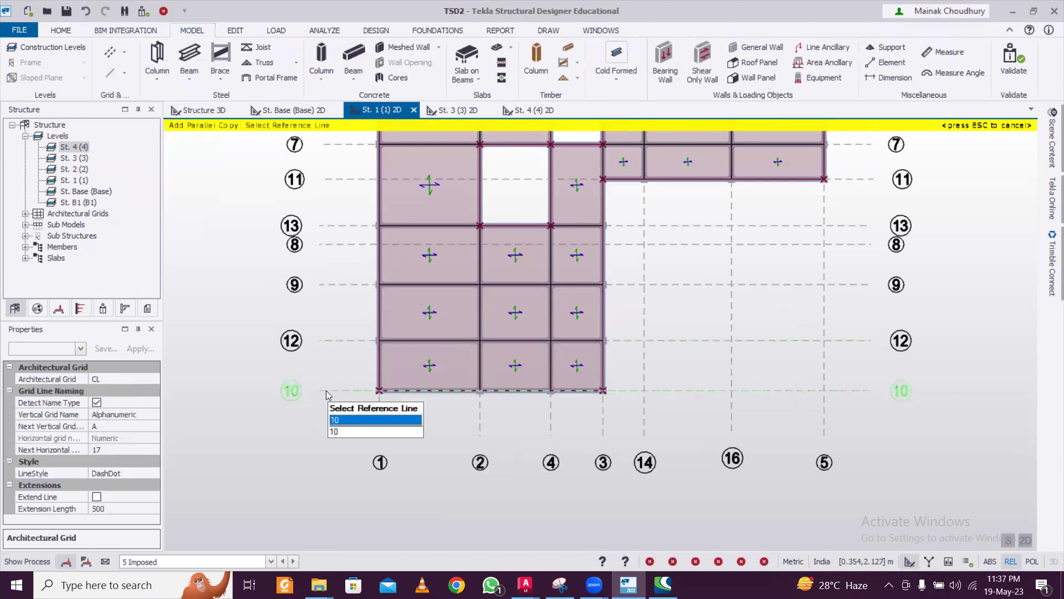
left_click(326, 391)
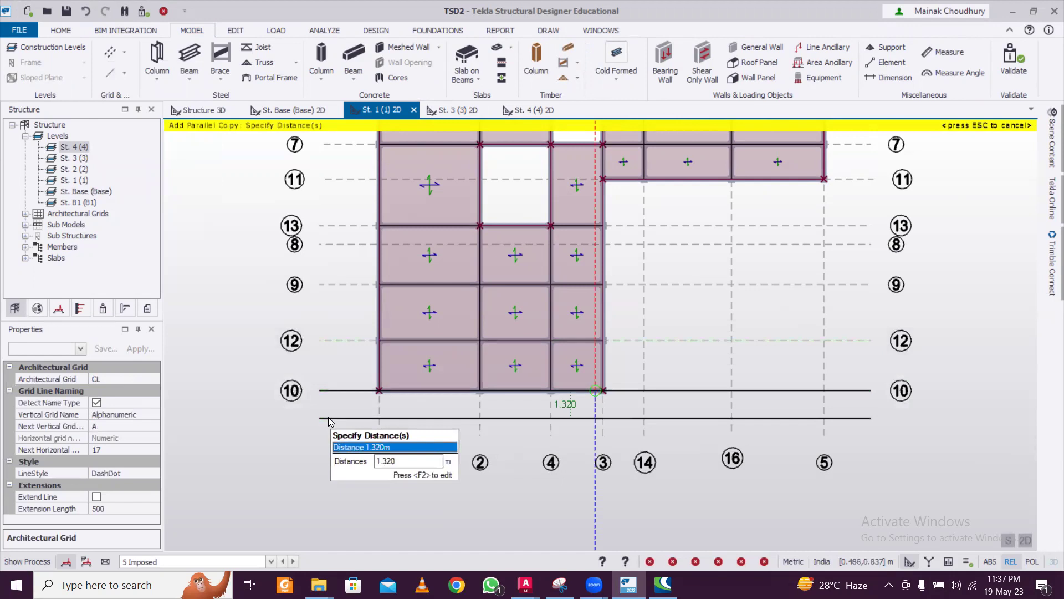
key("F2")
key("Return")
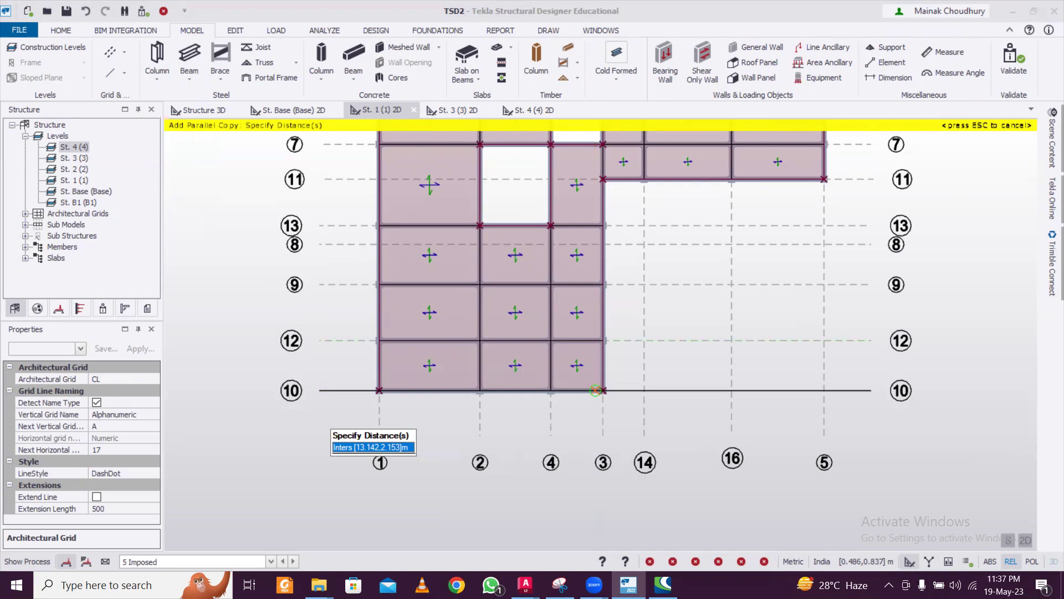
key("Return")
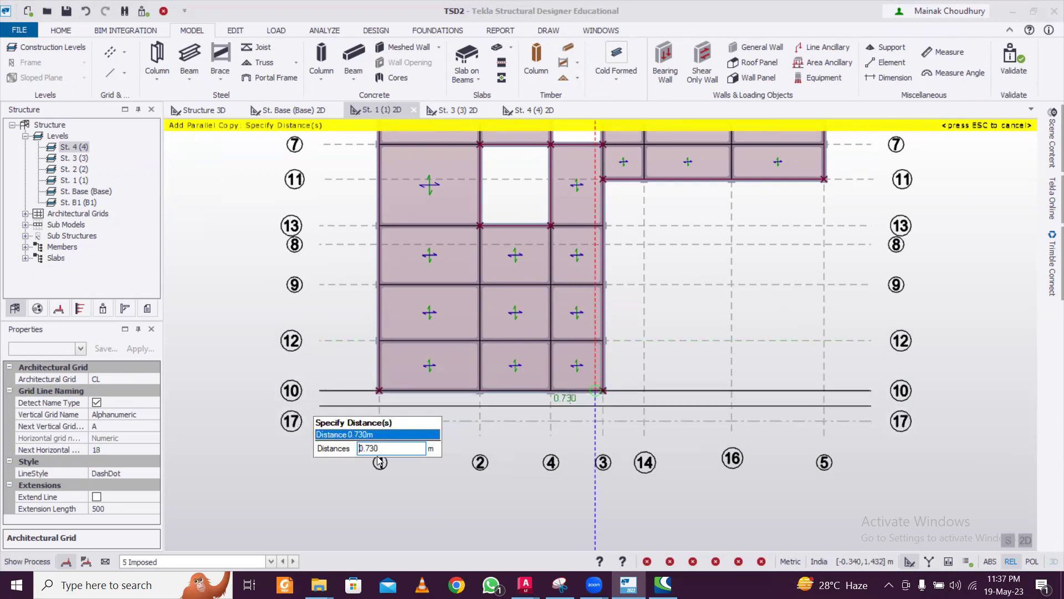
key("Escape")
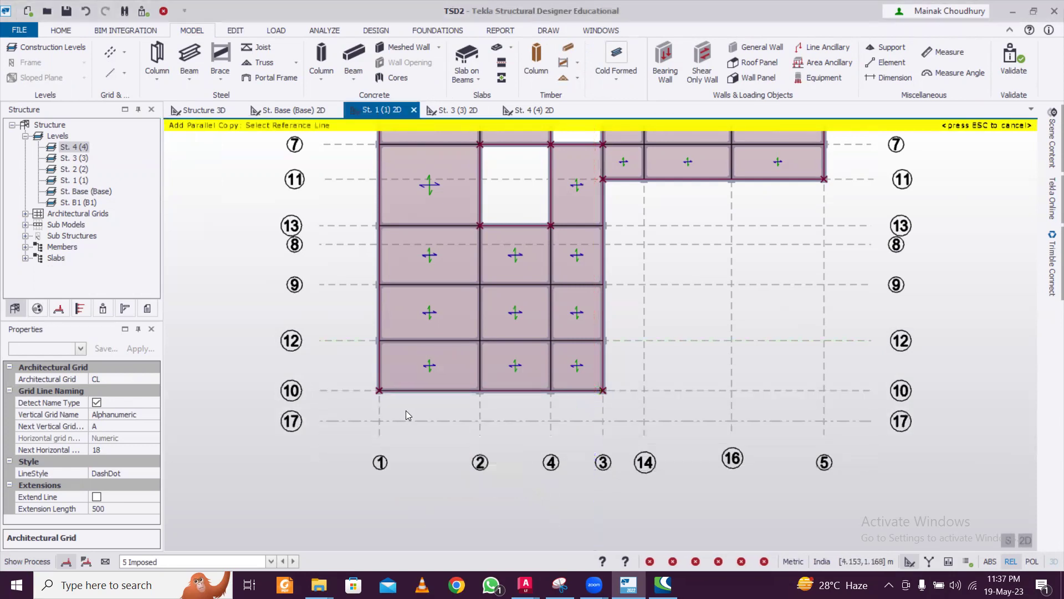
- Start a parallel copy of vertical grid line 1, then discard it
left_click(380, 413)
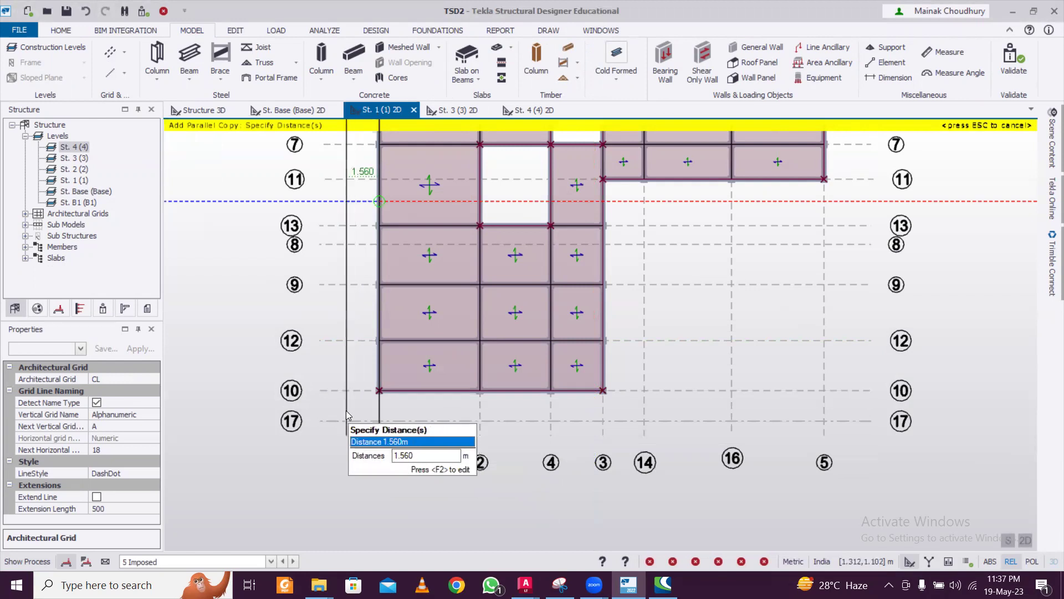
key("F2")
key("BackSpace")
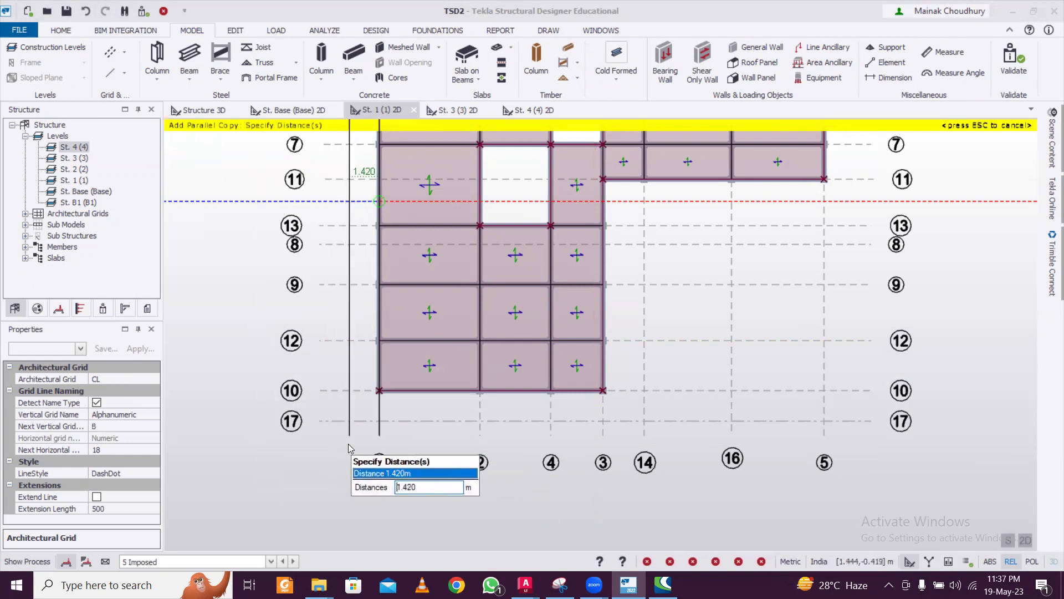
scroll(347, 446, "down", 1)
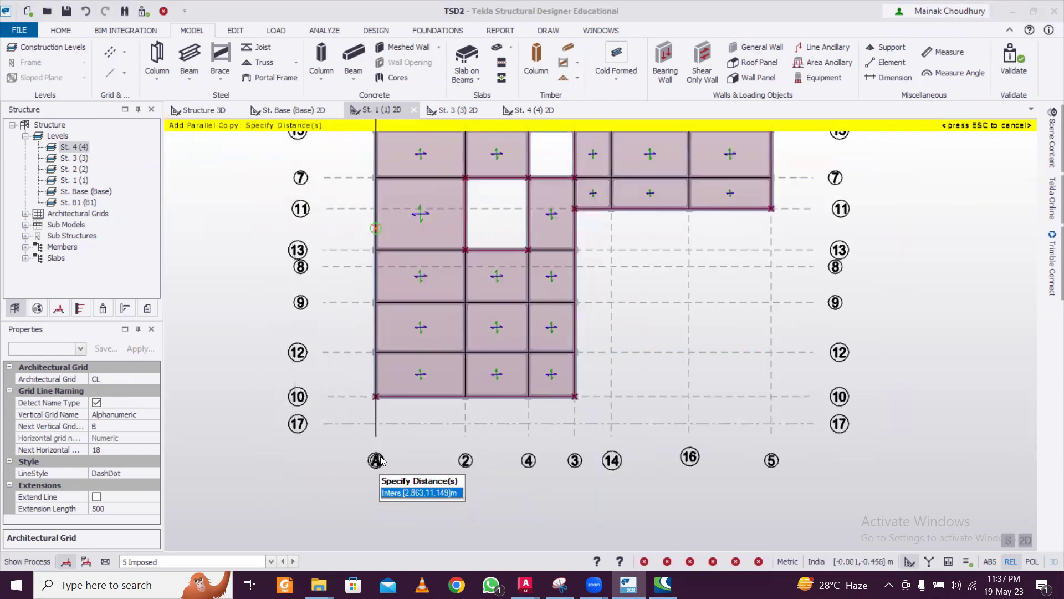
key("Escape")
scroll(382, 426, "up", 2)
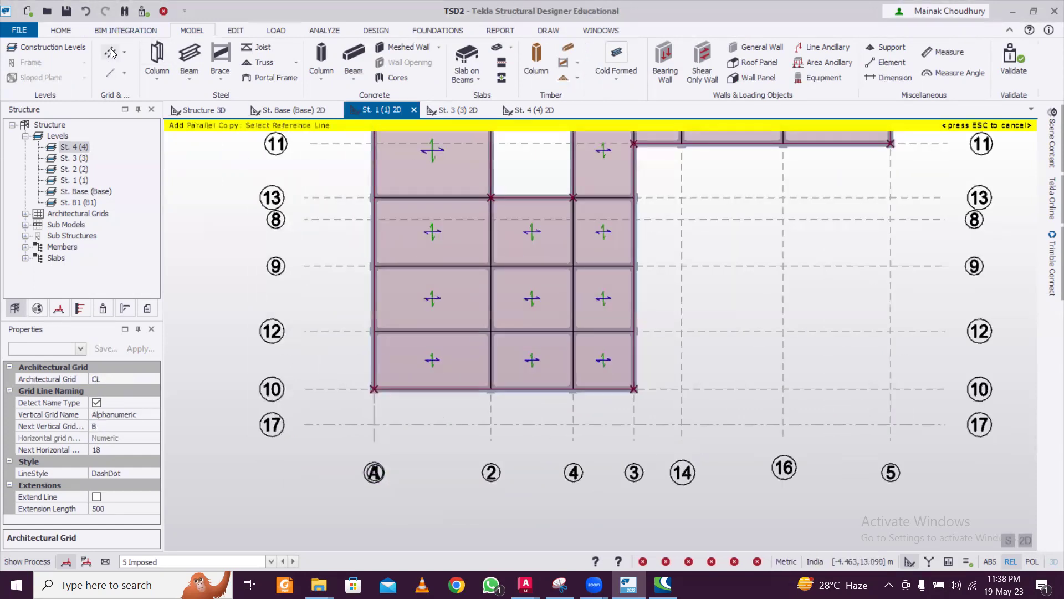
- Copy grid A parallel at 1.452 m to create grid line B
left_click(388, 429)
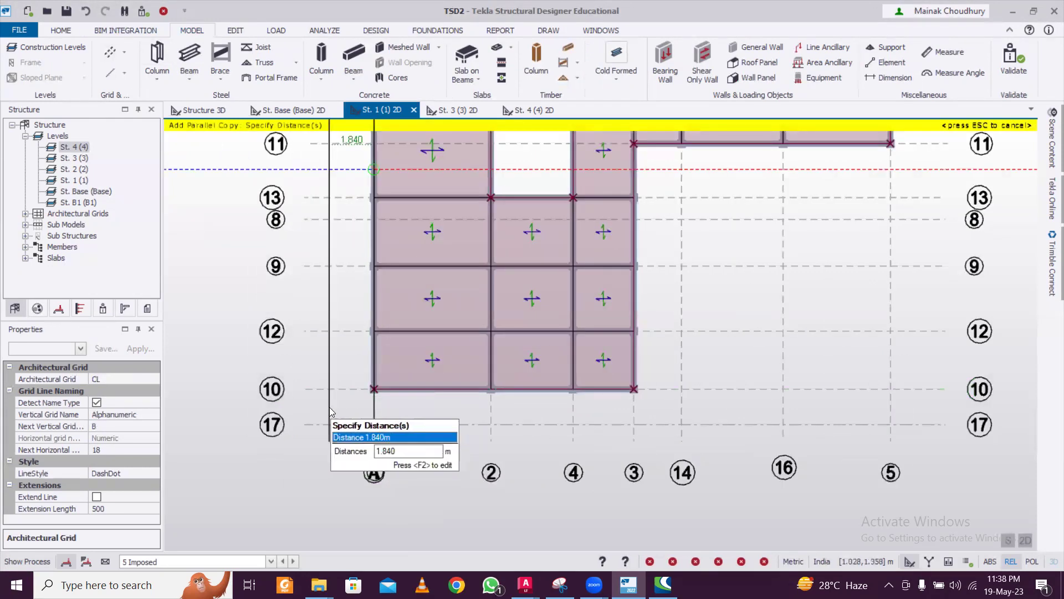
key("F2")
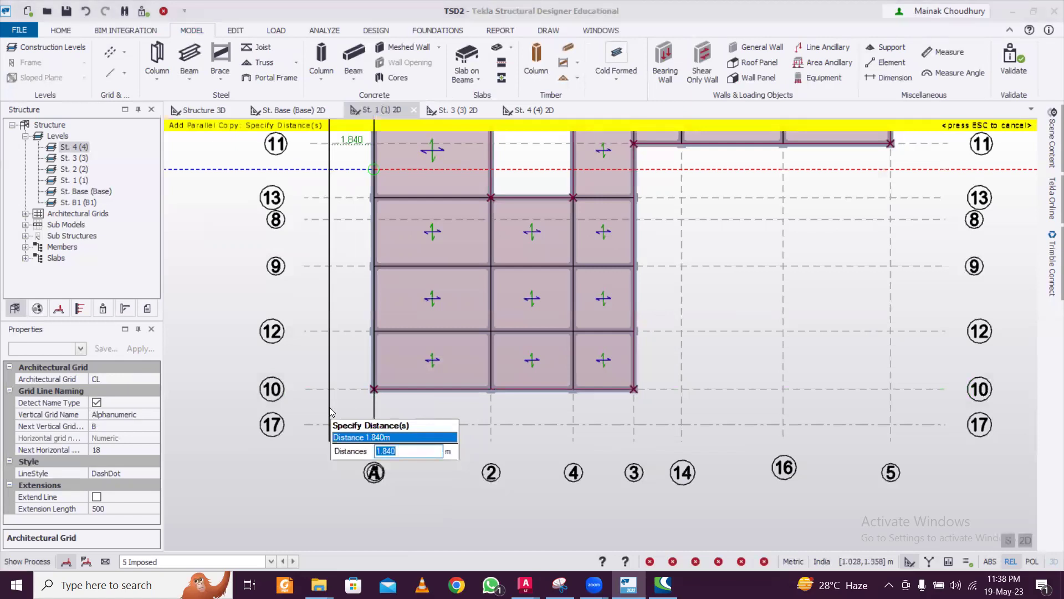
key("BackSpace")
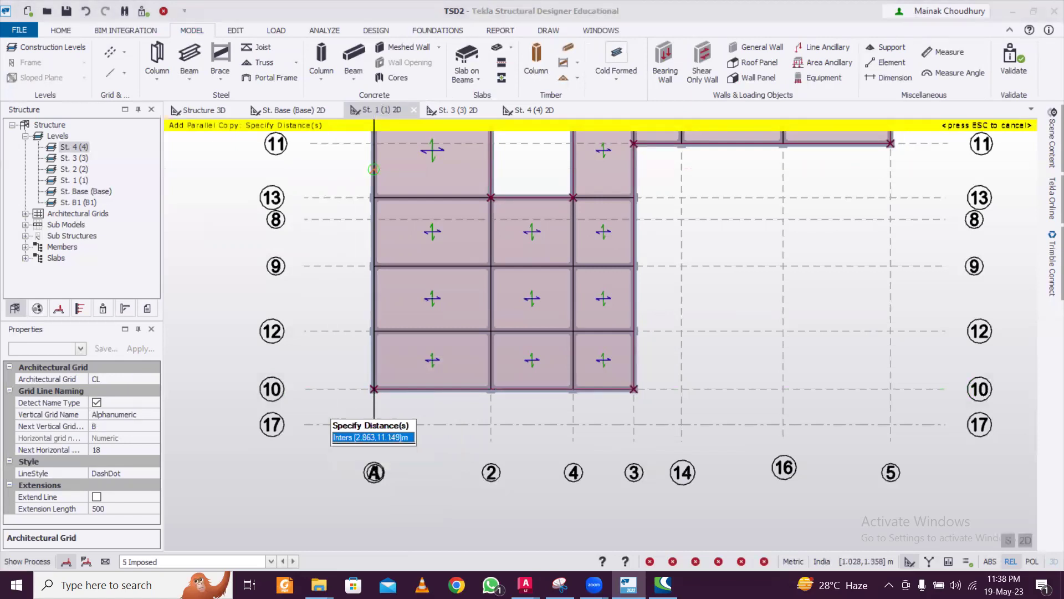
key("Return")
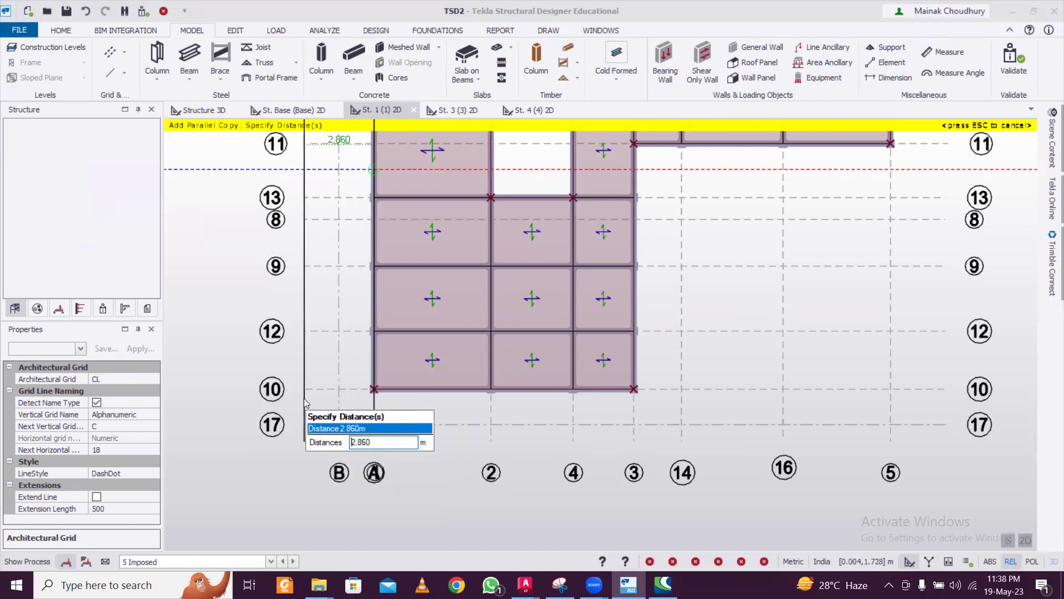
key("Escape")
scroll(373, 349, "down", 2)
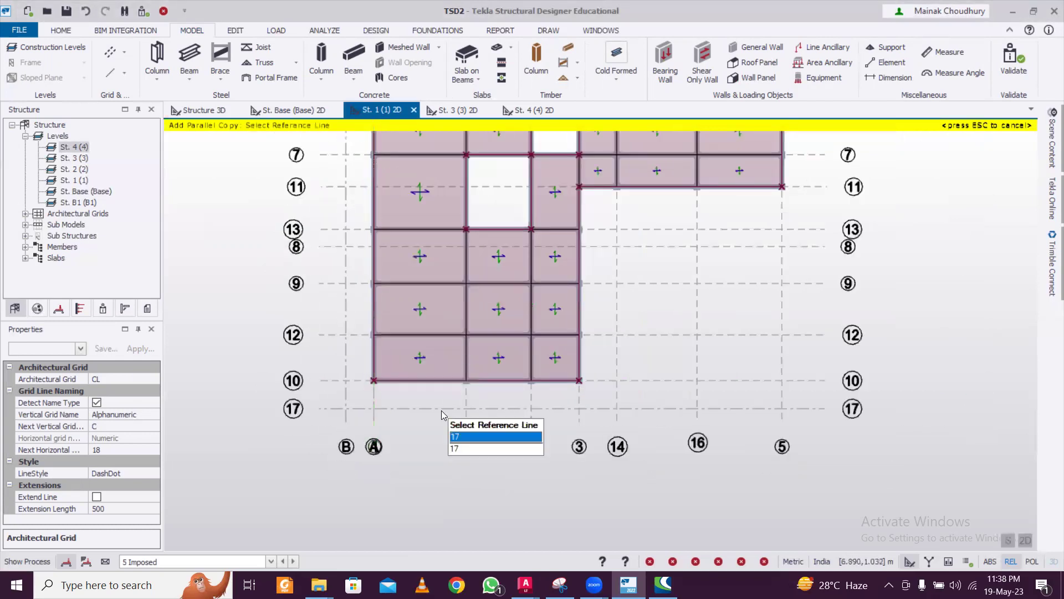
scroll(397, 414, "down", 3)
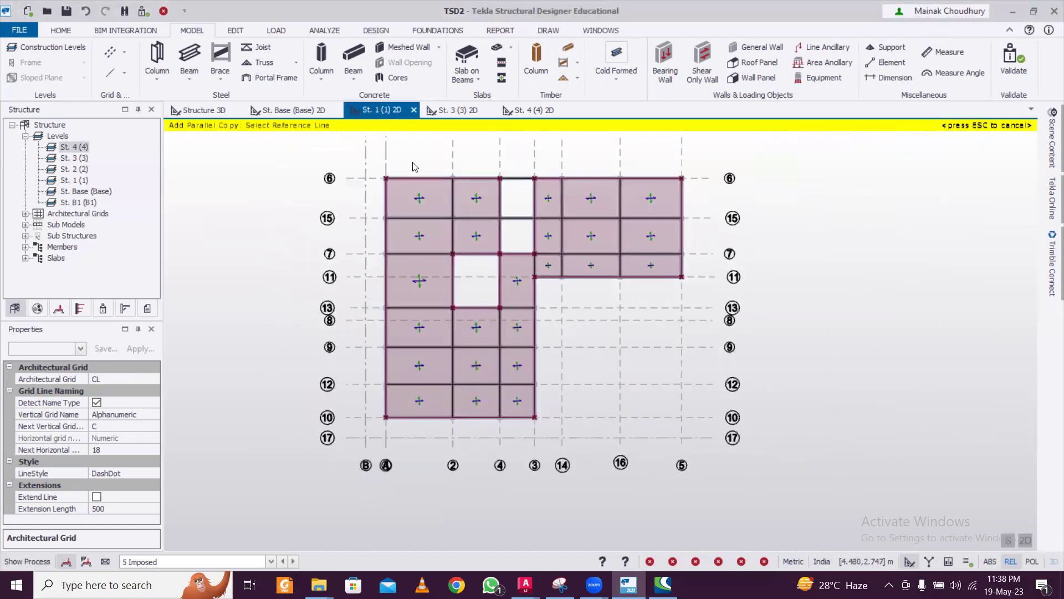
scroll(397, 133, "up", 1)
scroll(359, 157, "up", 1)
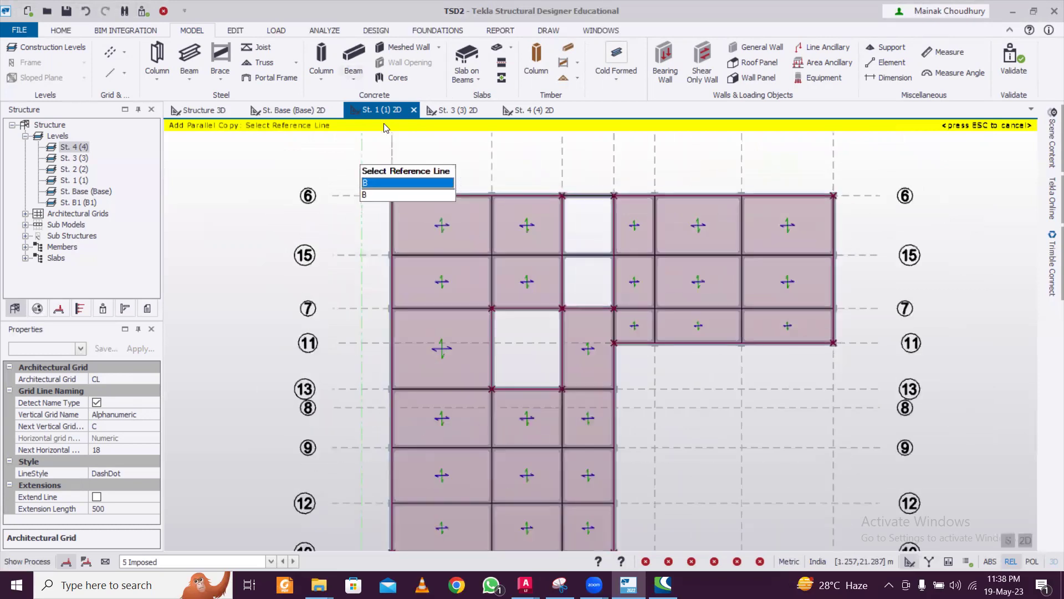
- Draw concrete beams between grids A and B on lines 6 and 7
left_click(363, 63)
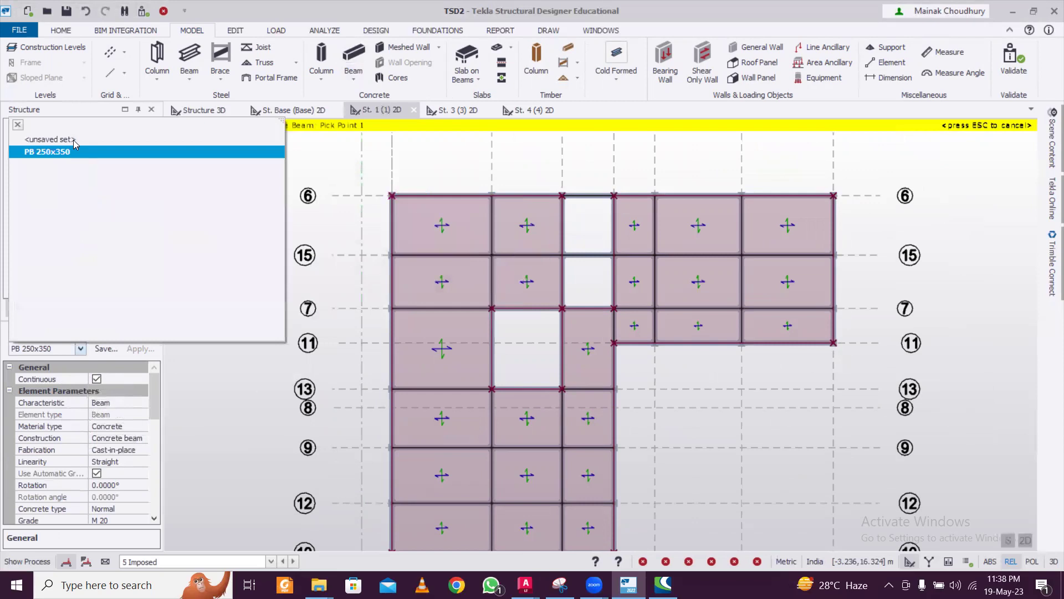
left_click(392, 195)
key("Escape")
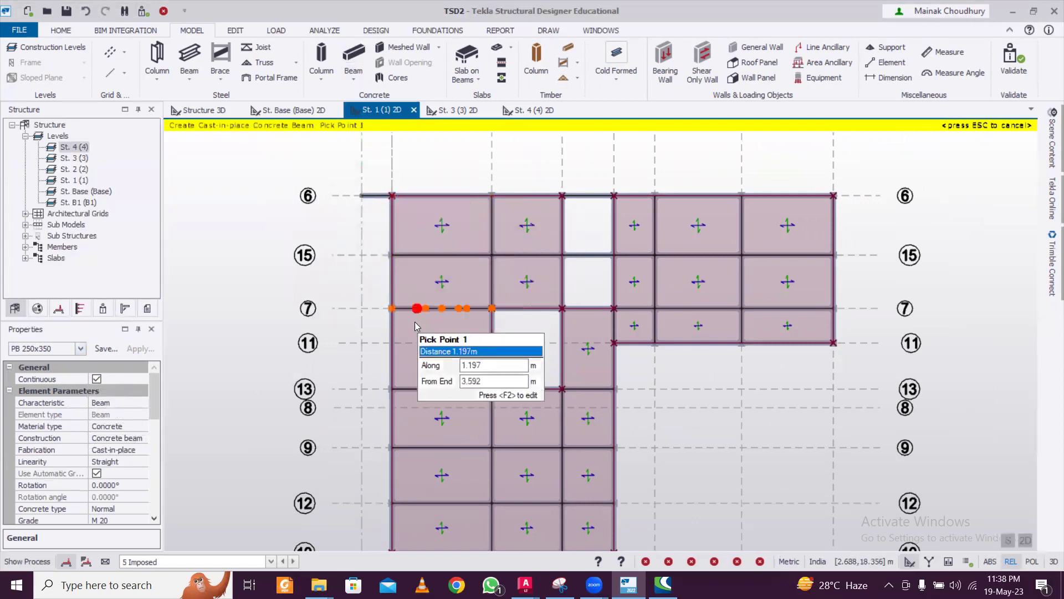
left_click(361, 309)
left_click(356, 309)
- Add the A–B concrete beams on lines 13 and 10
middle_click_drag(358, 388, 371, 246)
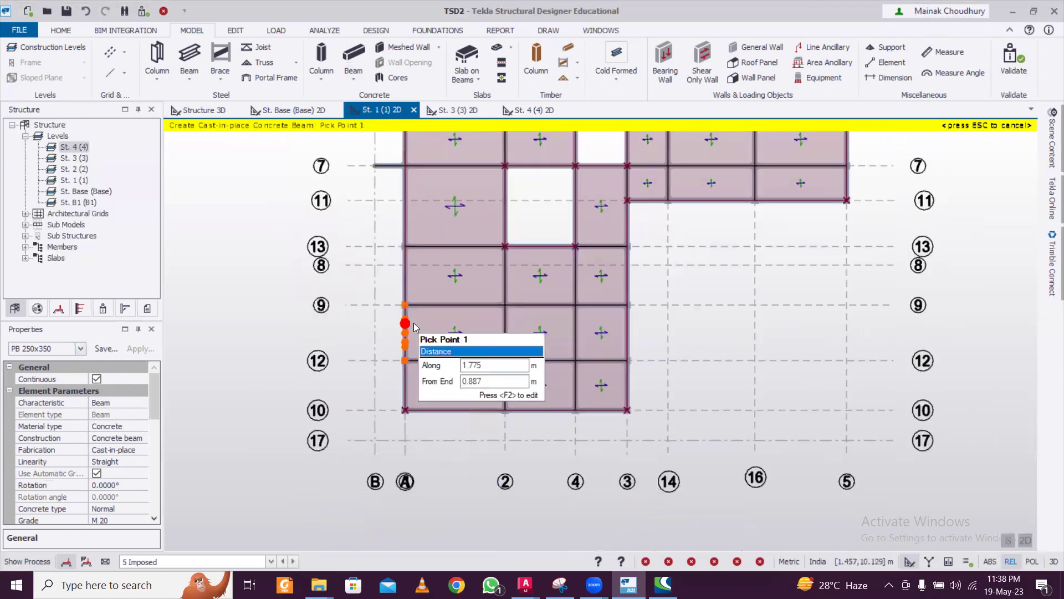
left_click(404, 246)
left_click(375, 246)
key("Escape")
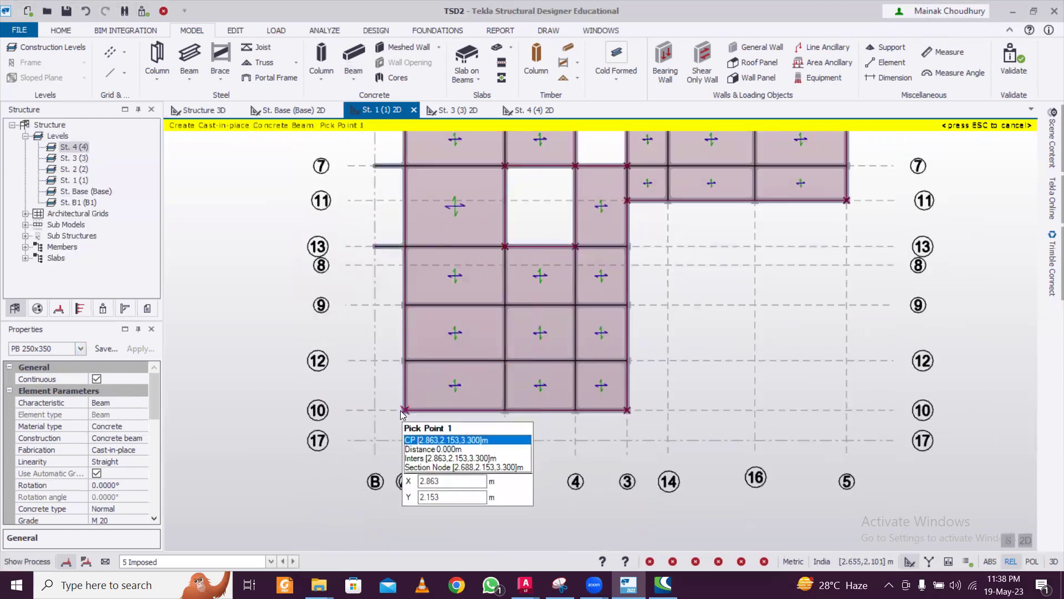
left_click(405, 411)
left_click(376, 410)
key("Escape")
scroll(383, 399, "up", 2)
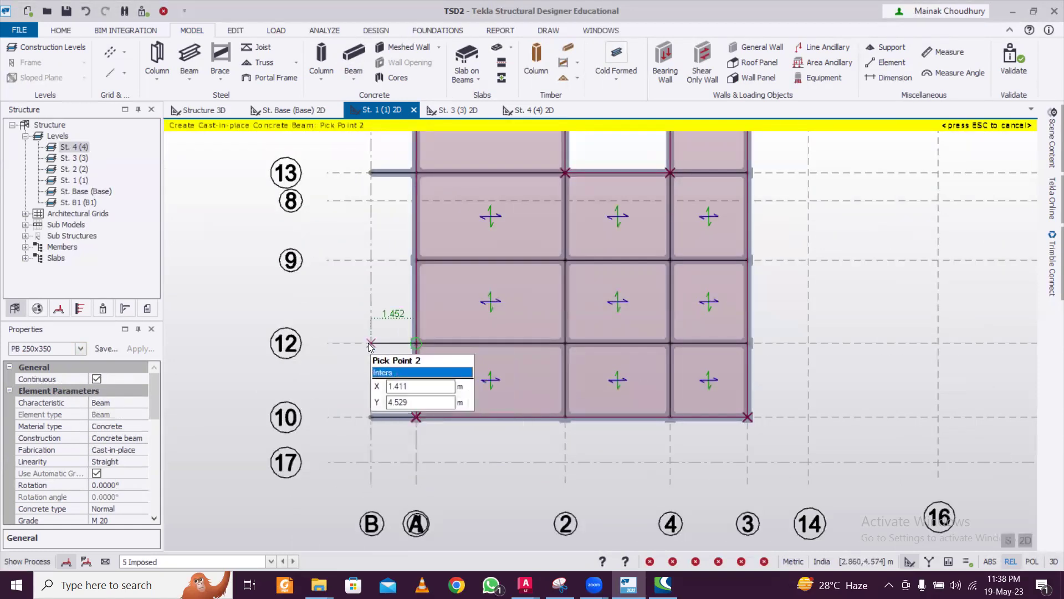
scroll(369, 343, "down", 2)
scroll(370, 347, "down", 1)
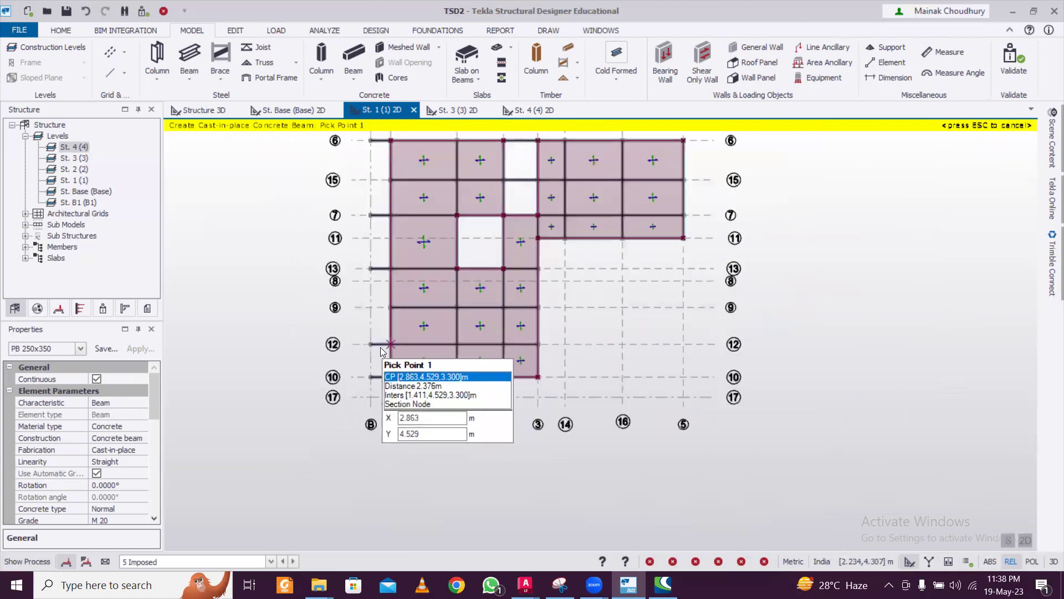
scroll(381, 351, "down", 1)
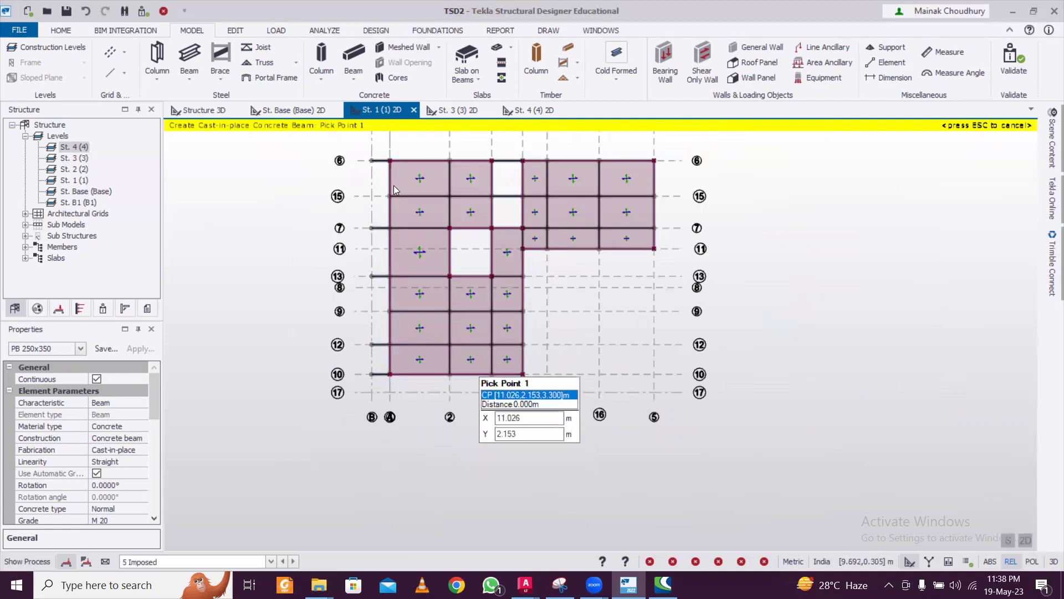
left_click(1026, 541)
right_click(837, 430)
right_click_drag(663, 421, 743, 443)
middle_click_drag(743, 444, 638, 470)
middle_click_drag(627, 428, 660, 425)
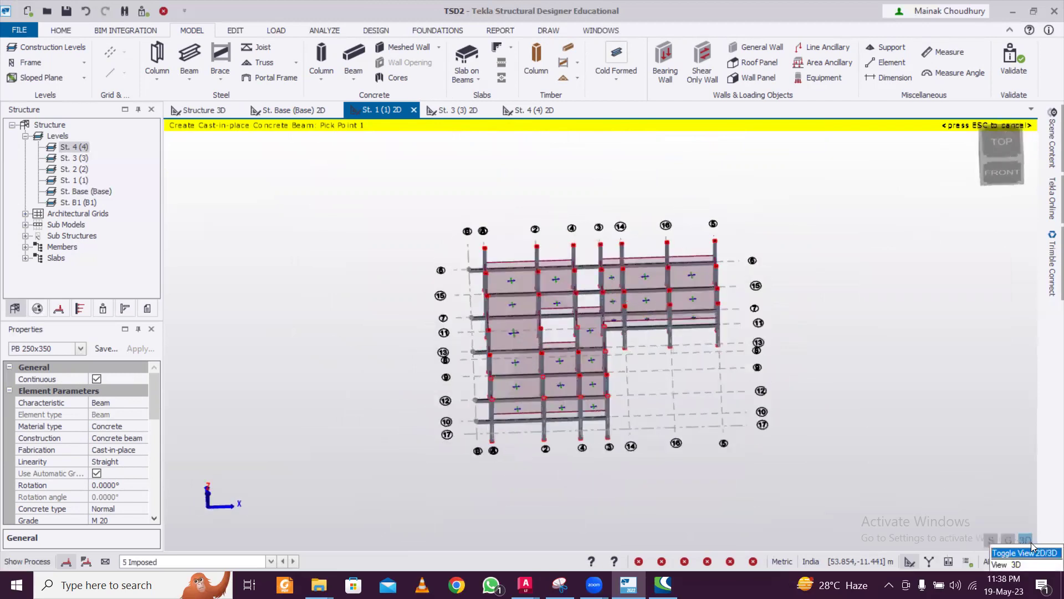
left_click(1026, 539)
scroll(515, 410, "up", 4)
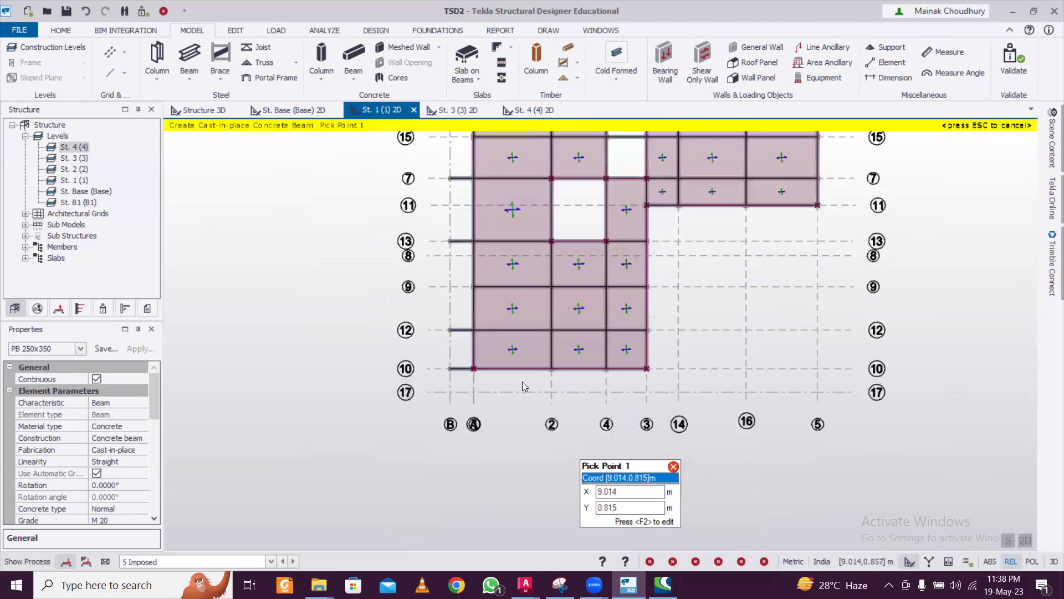
scroll(522, 381, "up", 3)
- Draw beams from line 10 to line 17 on grids A, 2, 4 and 3
left_click(428, 357)
left_click(428, 397)
left_click(561, 357)
left_click(561, 397)
left_click(654, 357)
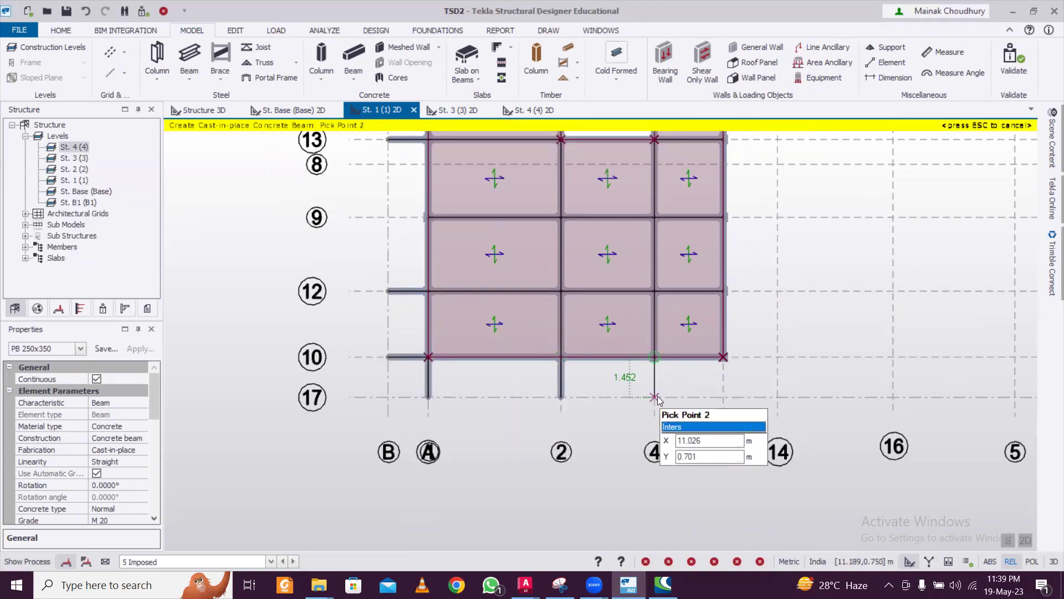
left_click(723, 357)
double_click(723, 397)
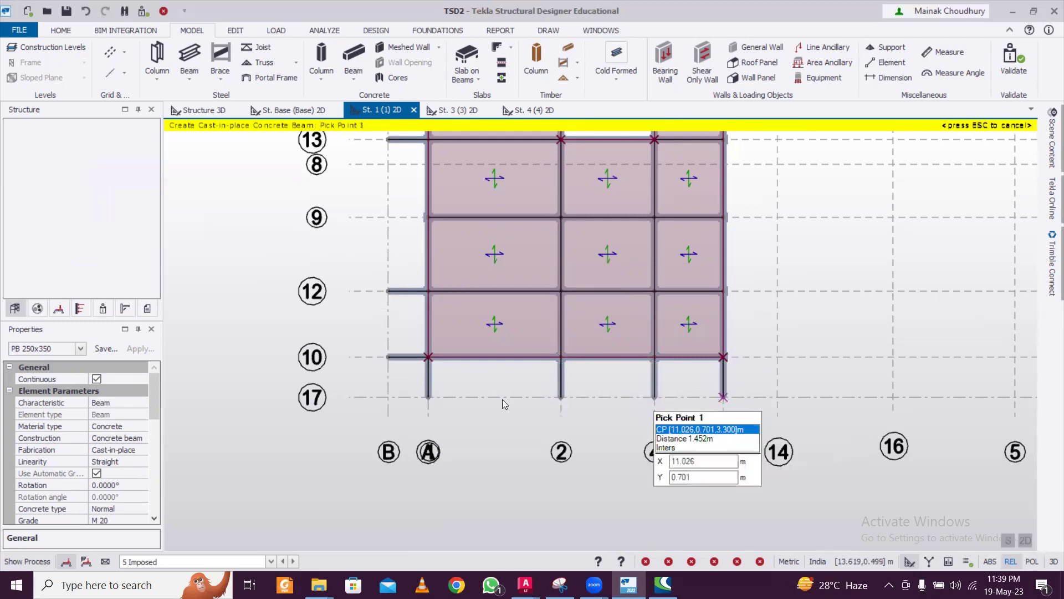
- Draw beams along line 17 from grid A to 2, 2 to 4, and 4 to 3
left_click(428, 397)
left_click(561, 397)
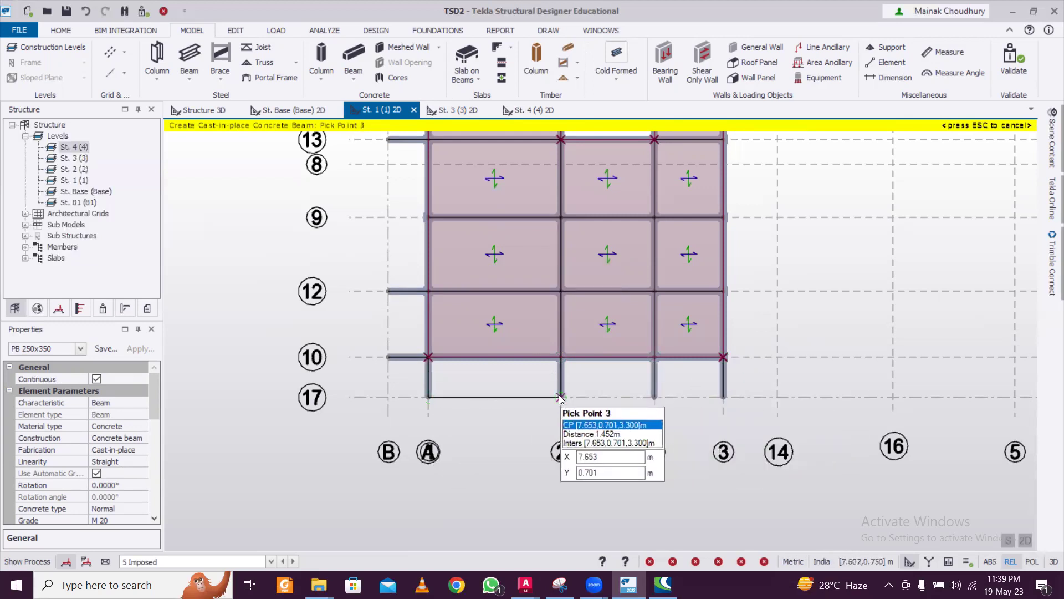
left_click(561, 397)
left_click(654, 397)
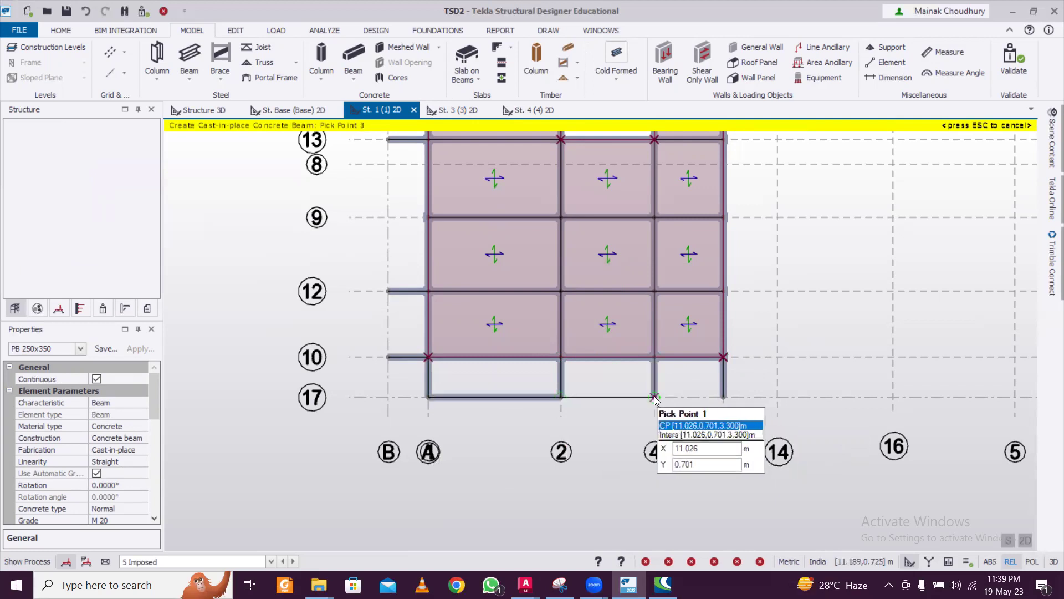
left_click(654, 397)
left_click(723, 397)
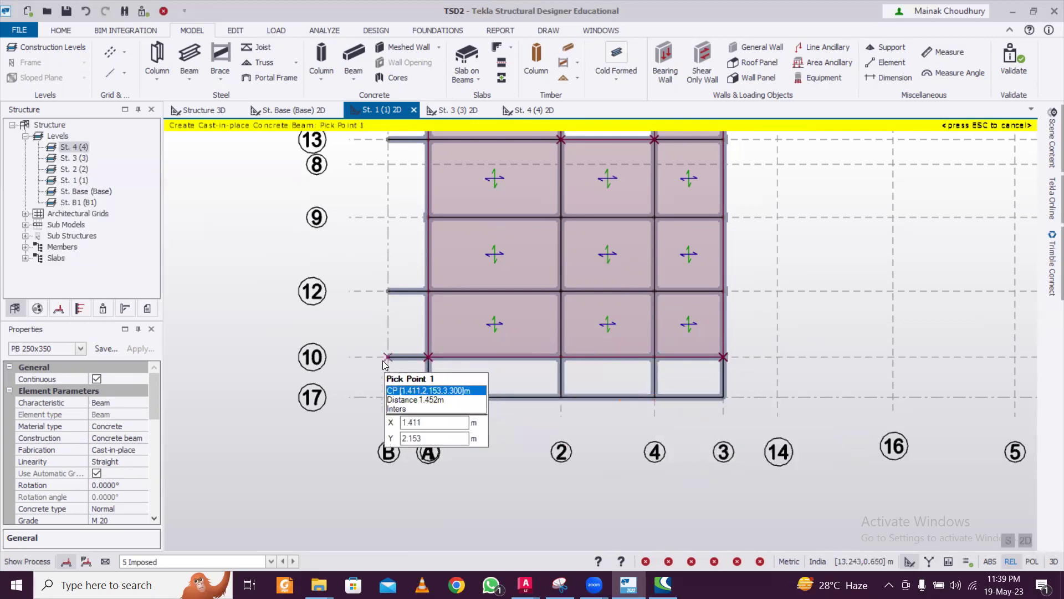
- Draw beams up grid B from line 12 to line 7 and line 7 to line 6
left_click(385, 291)
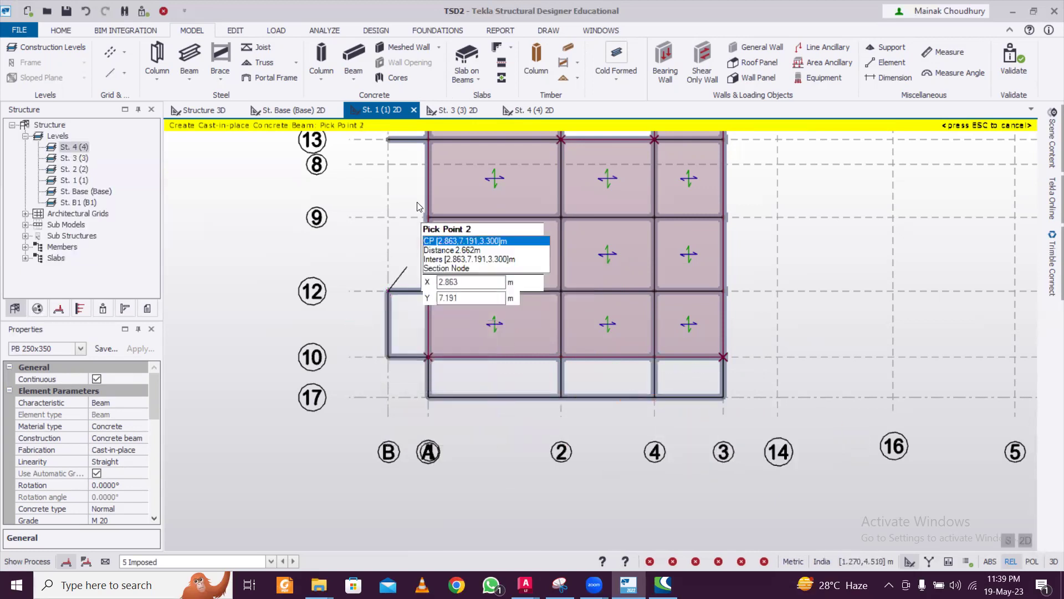
scroll(387, 302, "up", 3)
scroll(388, 313, "up", 1)
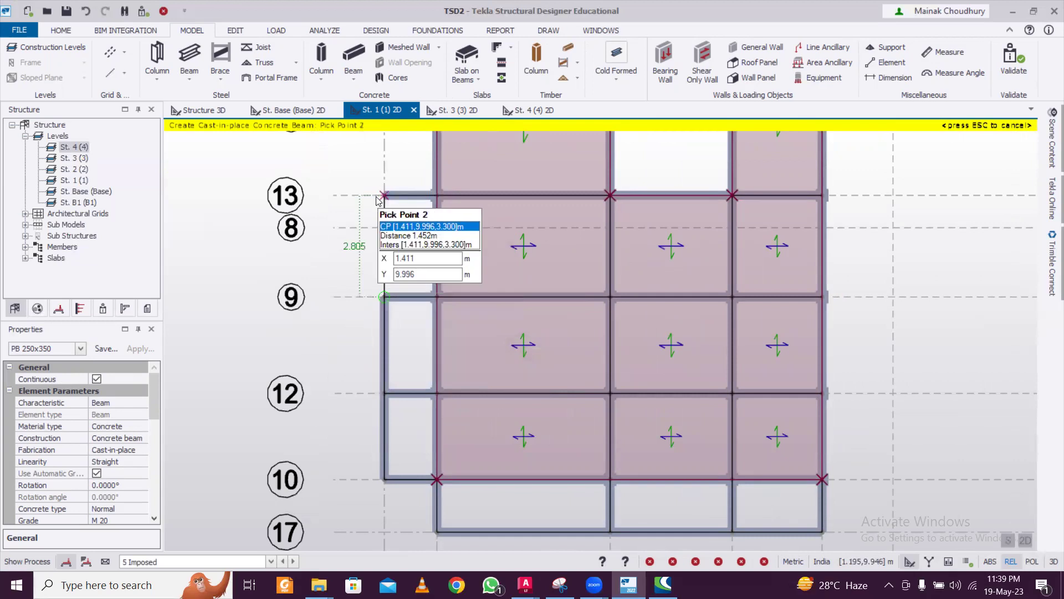
scroll(383, 210, "up", 2)
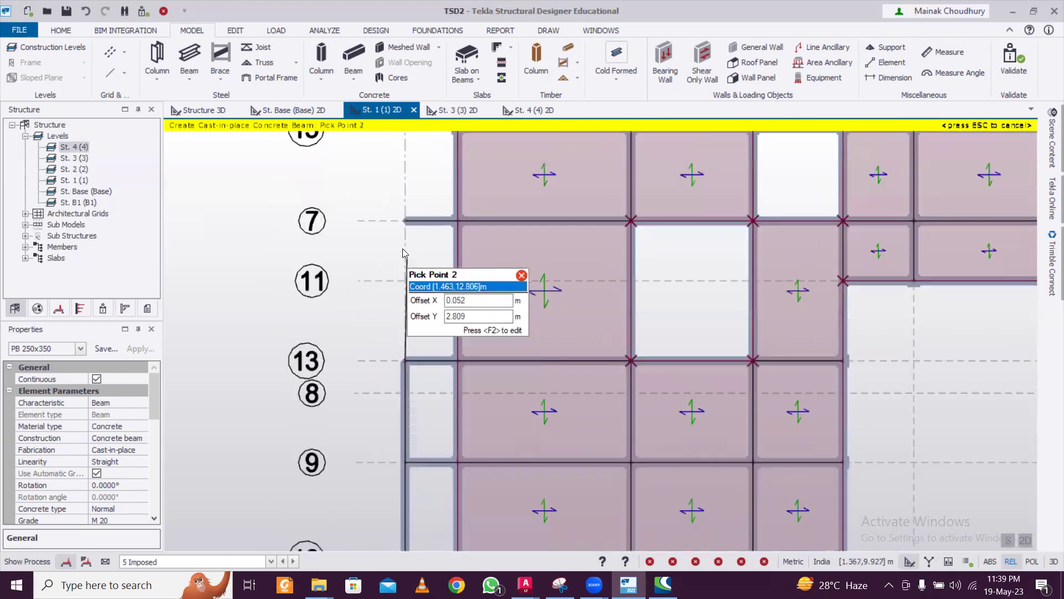
left_click(406, 220)
scroll(407, 222, "up", 2)
left_click(409, 414)
left_click(410, 218)
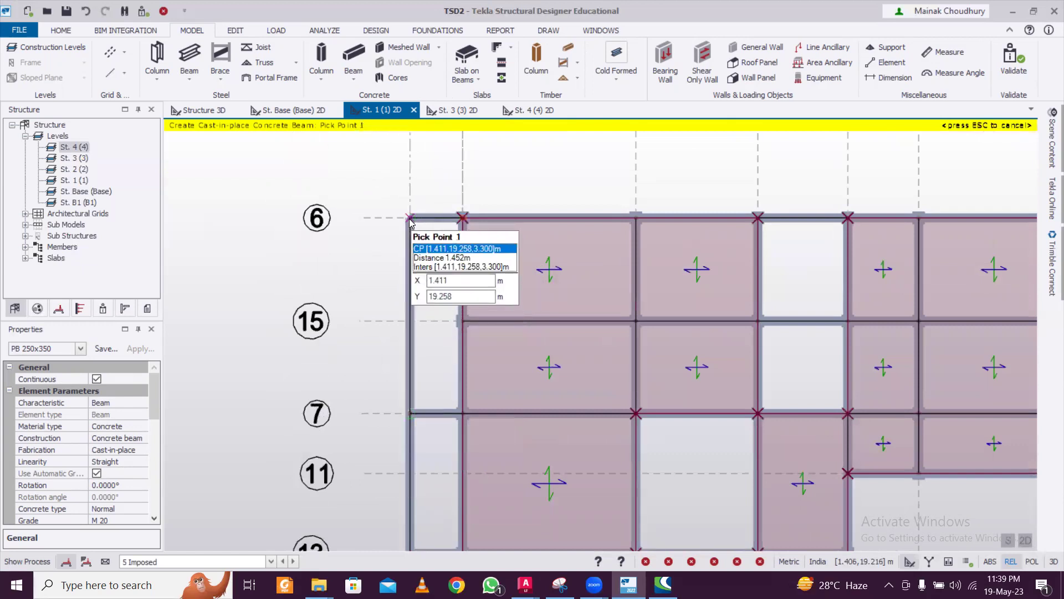
key("Escape")
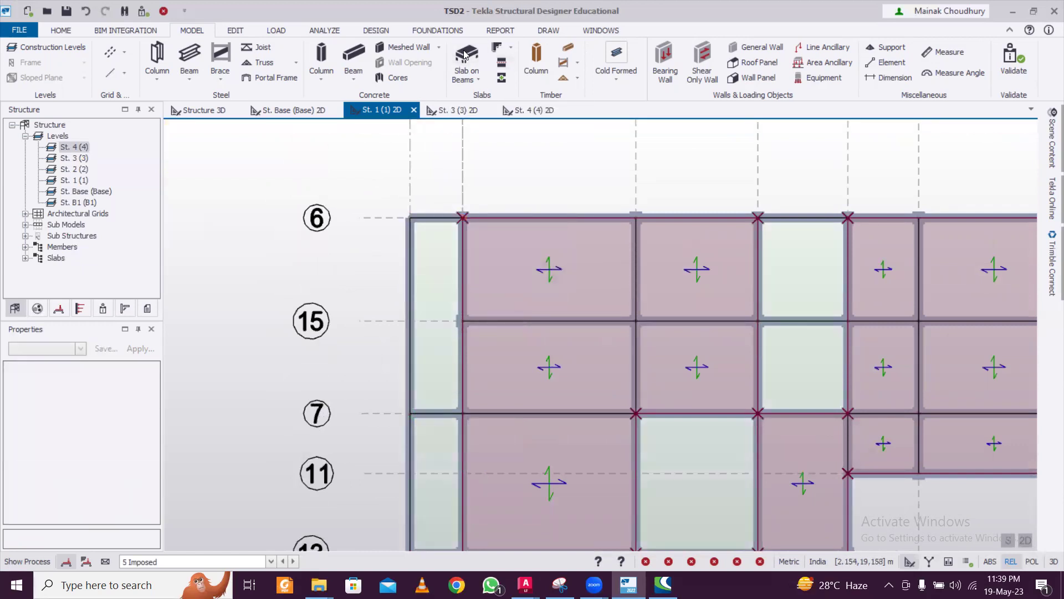
- Place slabs on beams in the left edge bays along grid B down to lines 12–10
left_click(464, 53)
left_click(421, 279)
scroll(438, 310, "down", 2)
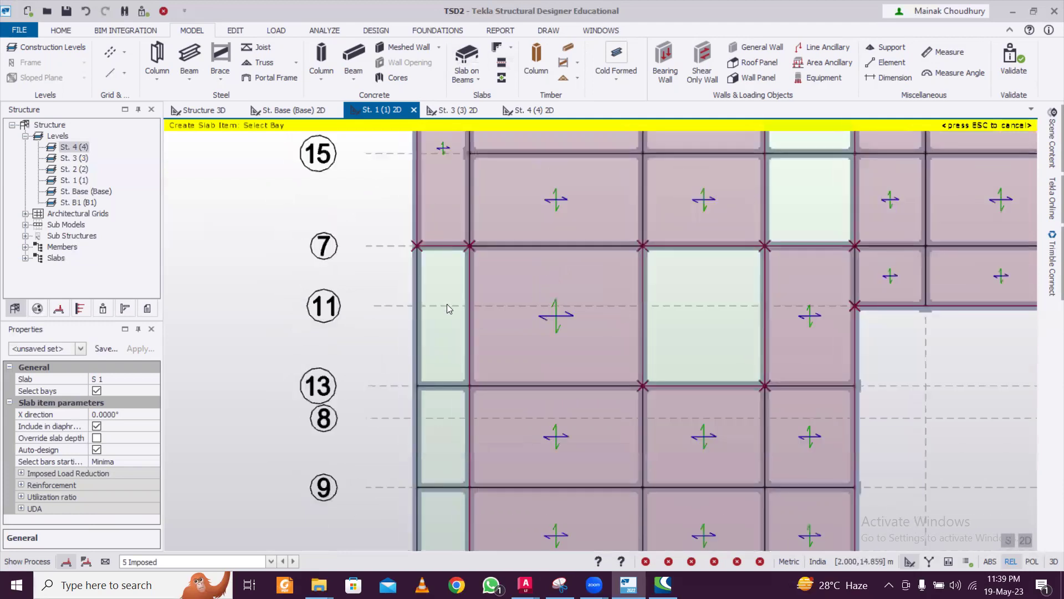
left_click(440, 306)
scroll(443, 293, "down", 2)
left_click(450, 276)
left_click(445, 336)
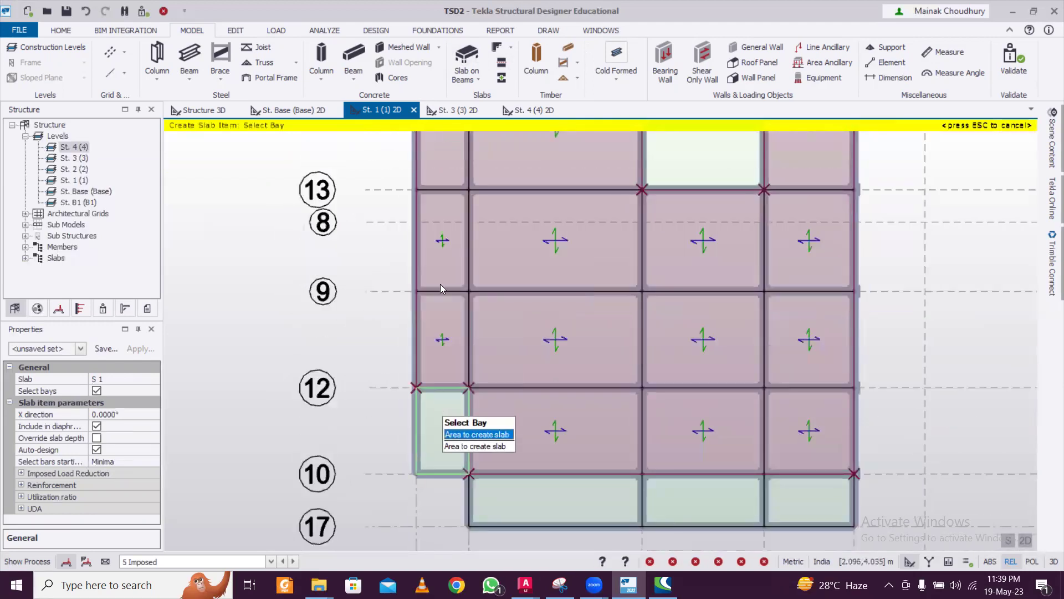
scroll(455, 310, "down", 1)
left_click(460, 312)
- Fill the three bottom bays between lines 10 and 17 with slabs and make 3 Dead current
left_click(529, 383)
left_click(669, 383)
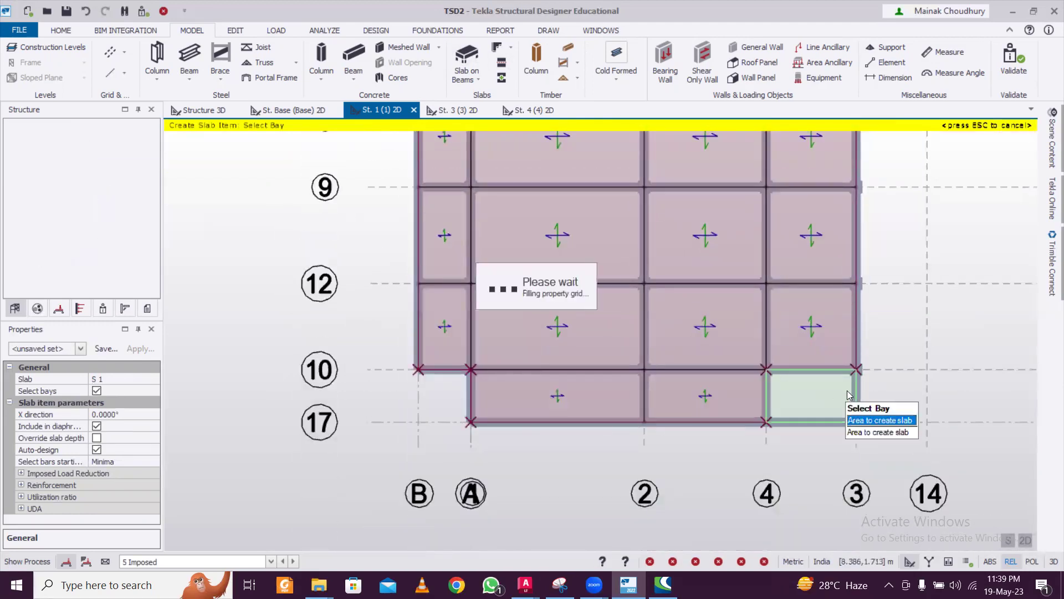
left_click(831, 393)
scroll(478, 352, "down", 5)
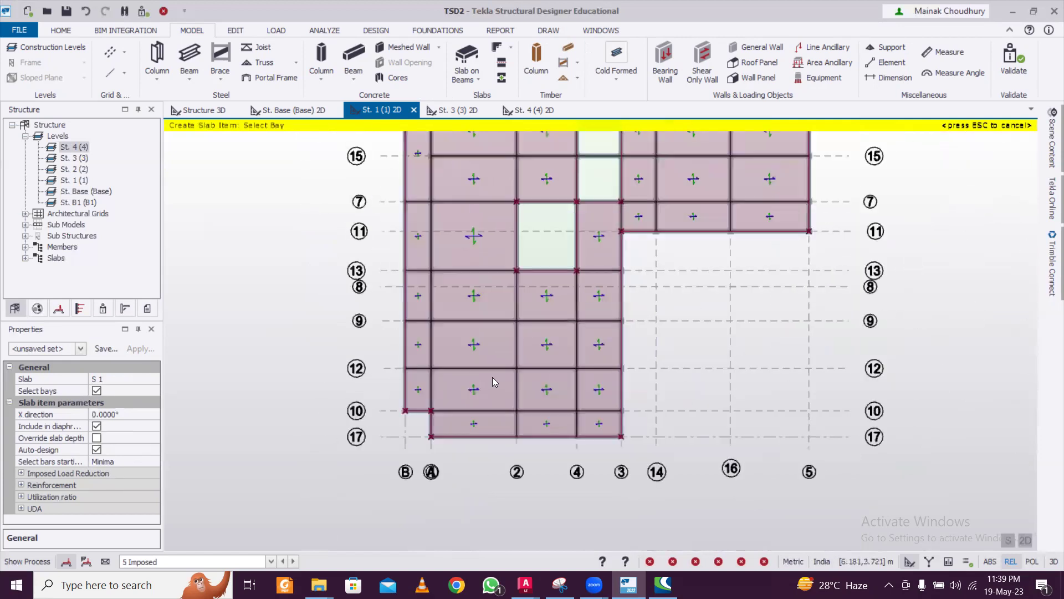
scroll(423, 415, "up", 1)
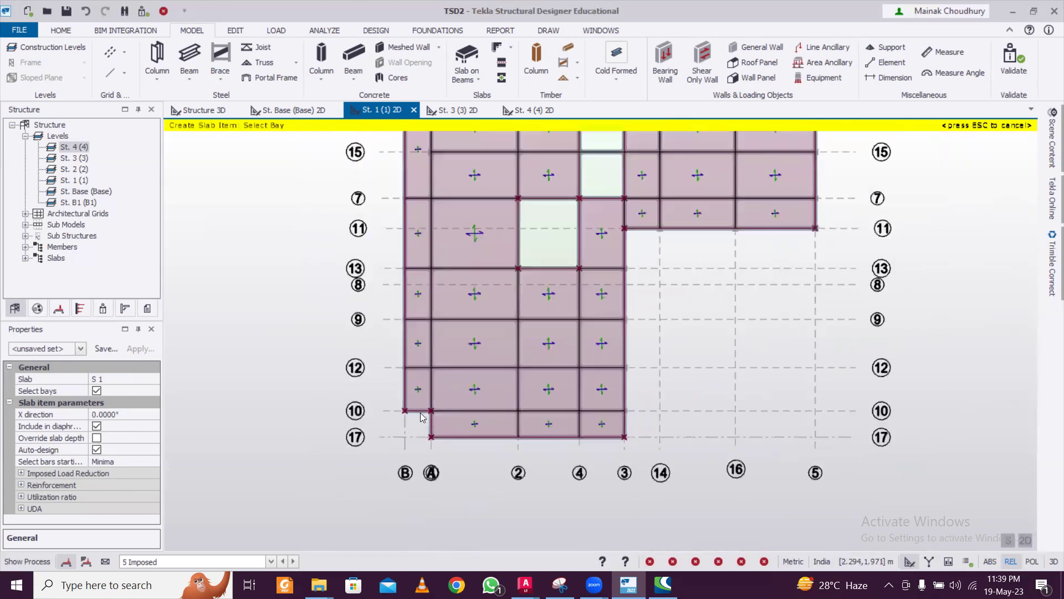
scroll(422, 416, "up", 1)
scroll(422, 417, "up", 1)
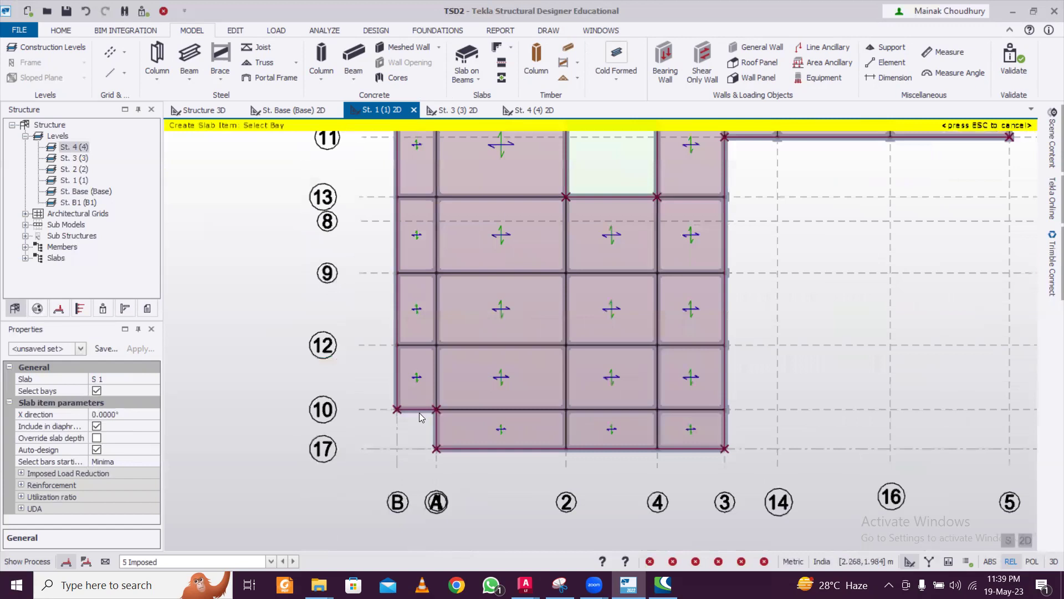
left_click(230, 561)
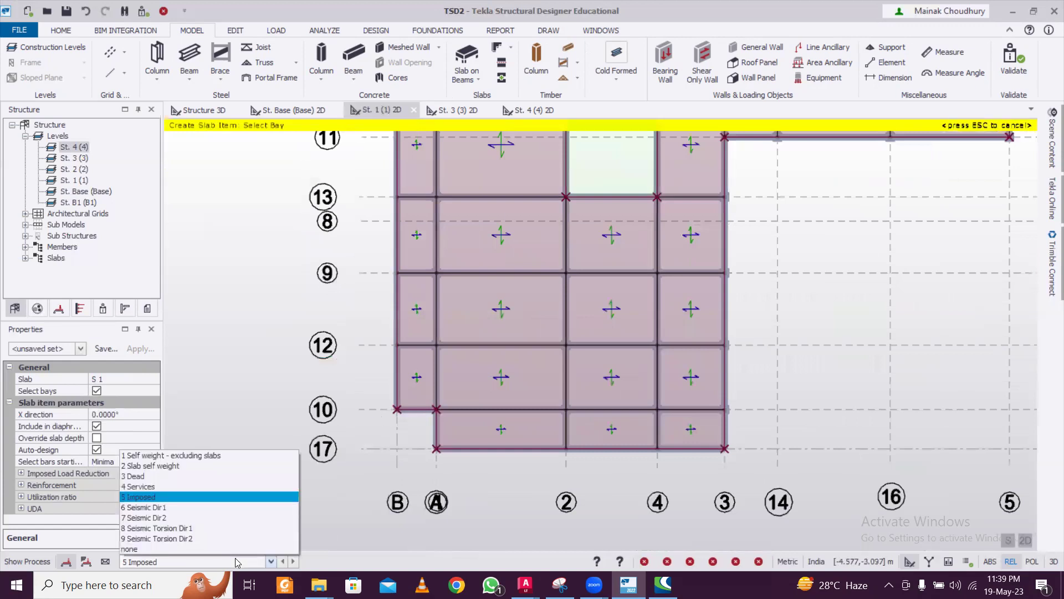
left_click(149, 480)
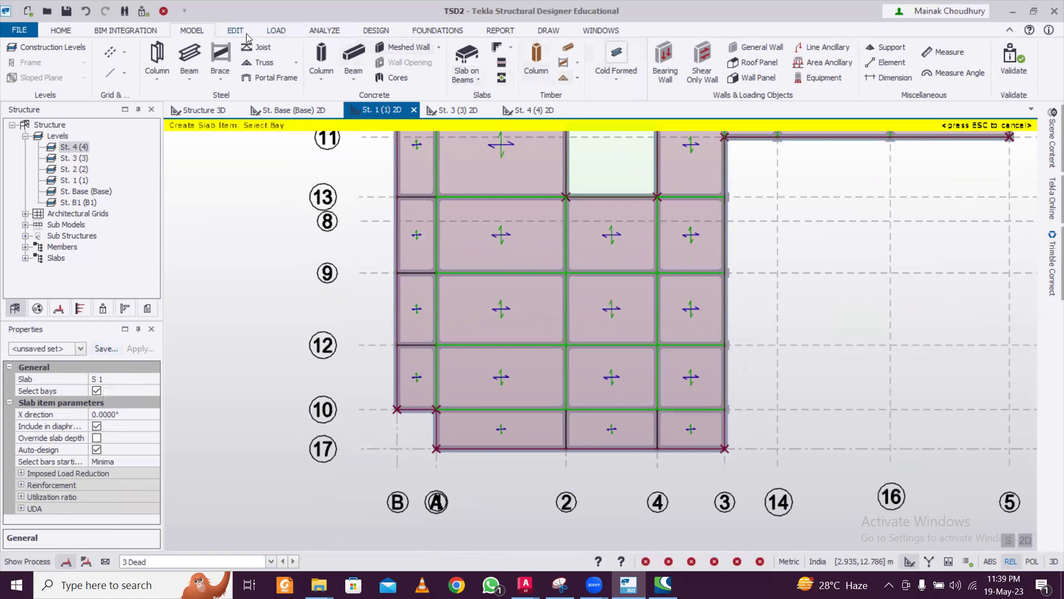
- Start a Full UDL member load with a magnitude of 3 kN/m
left_click(276, 31)
left_click(688, 67)
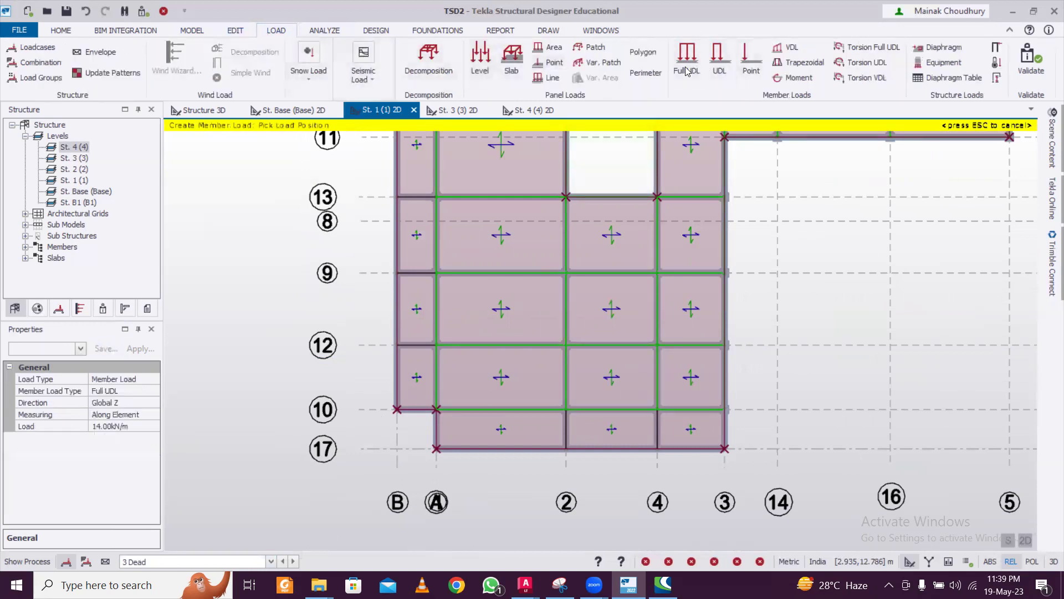
left_click(121, 426)
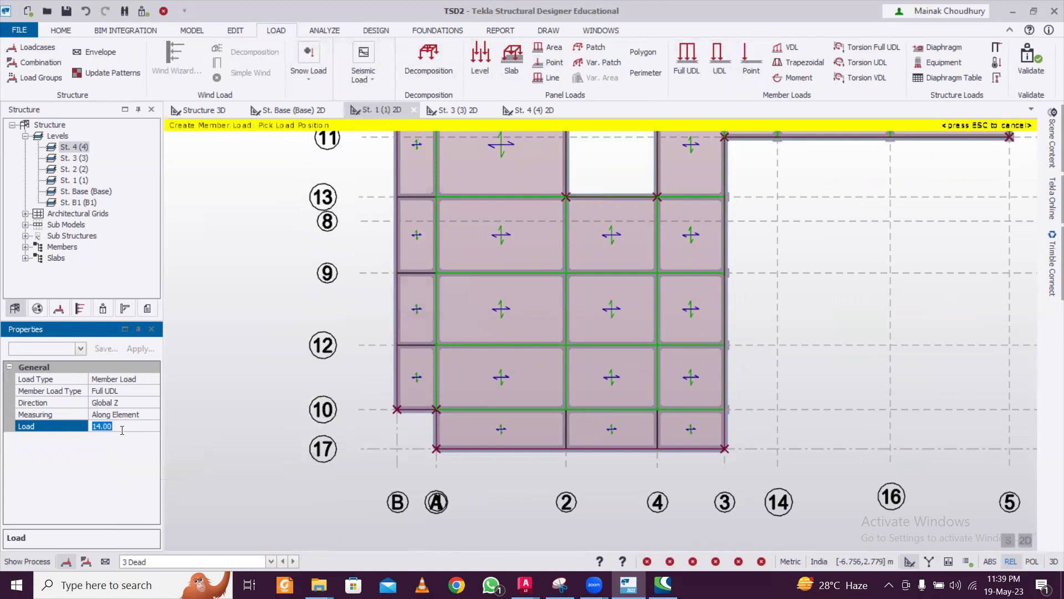
type("3")
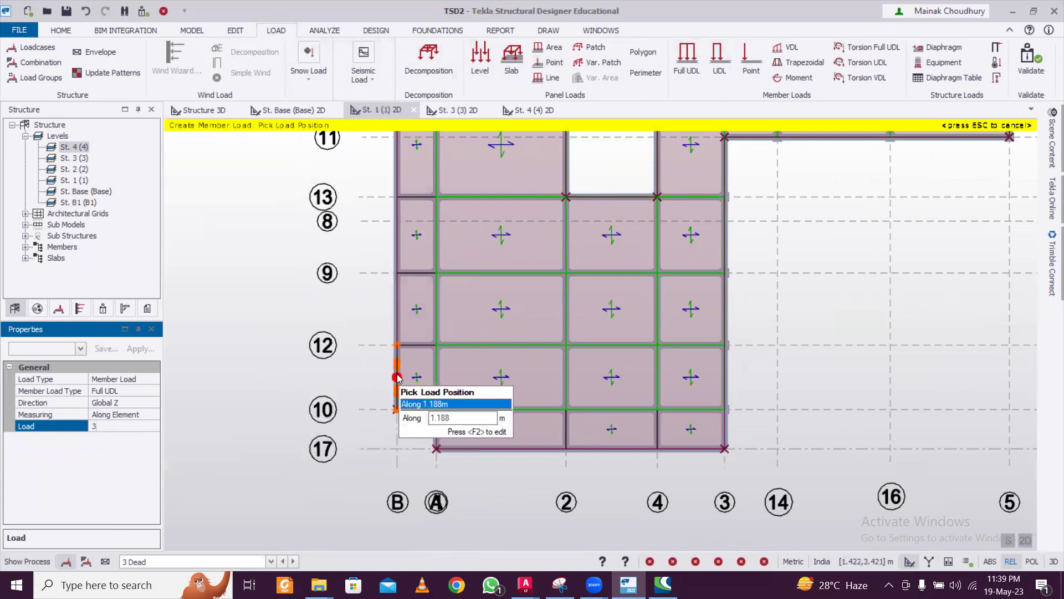
scroll(397, 376, "down", 3)
middle_click_drag(419, 251, 466, 447)
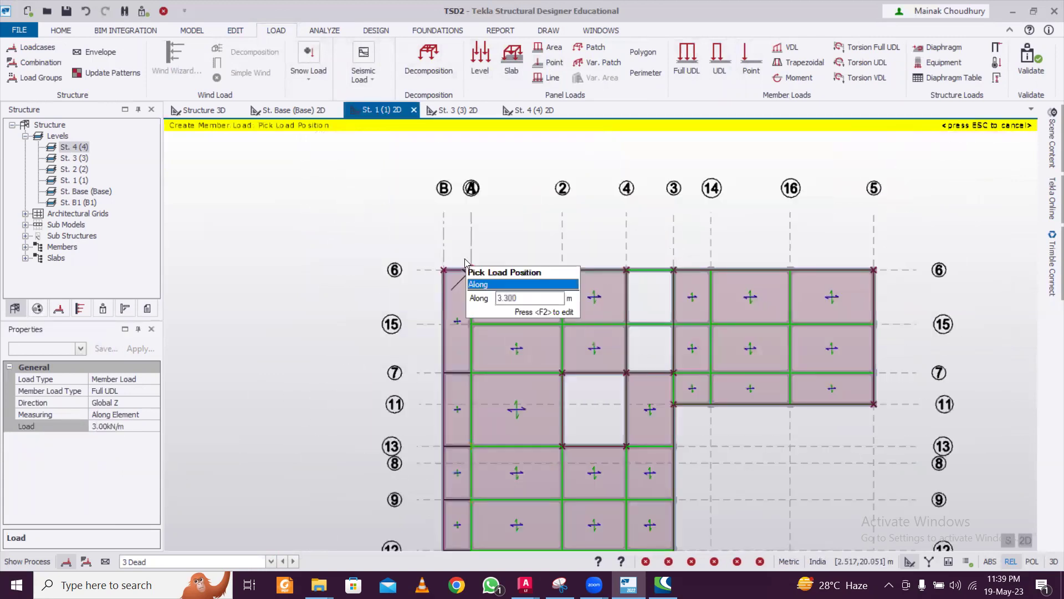
scroll(465, 255, "up", 3)
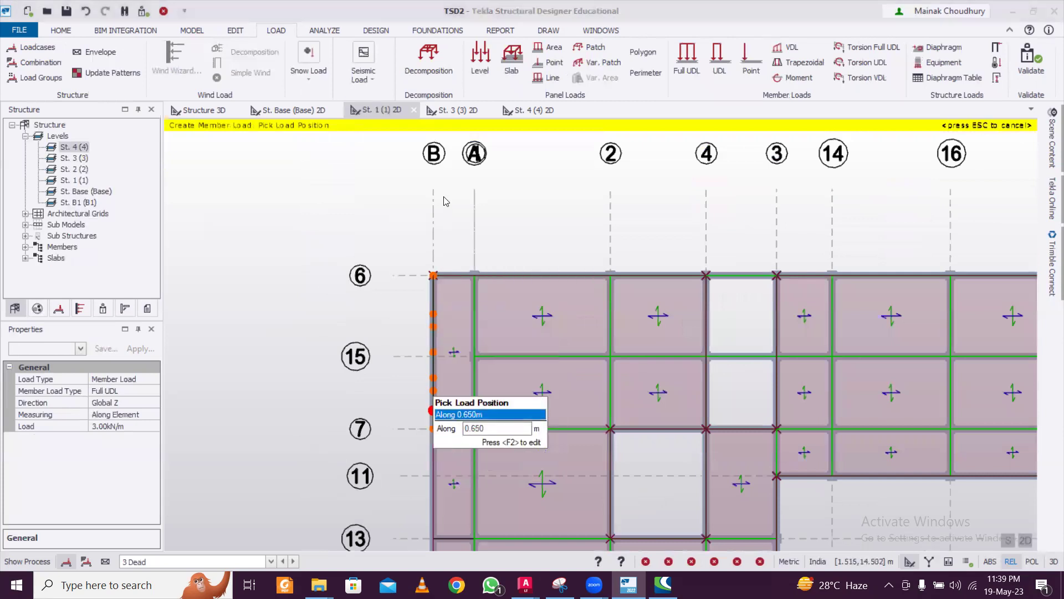
scroll(381, 218, "down", 2)
scroll(381, 218, "down", 3)
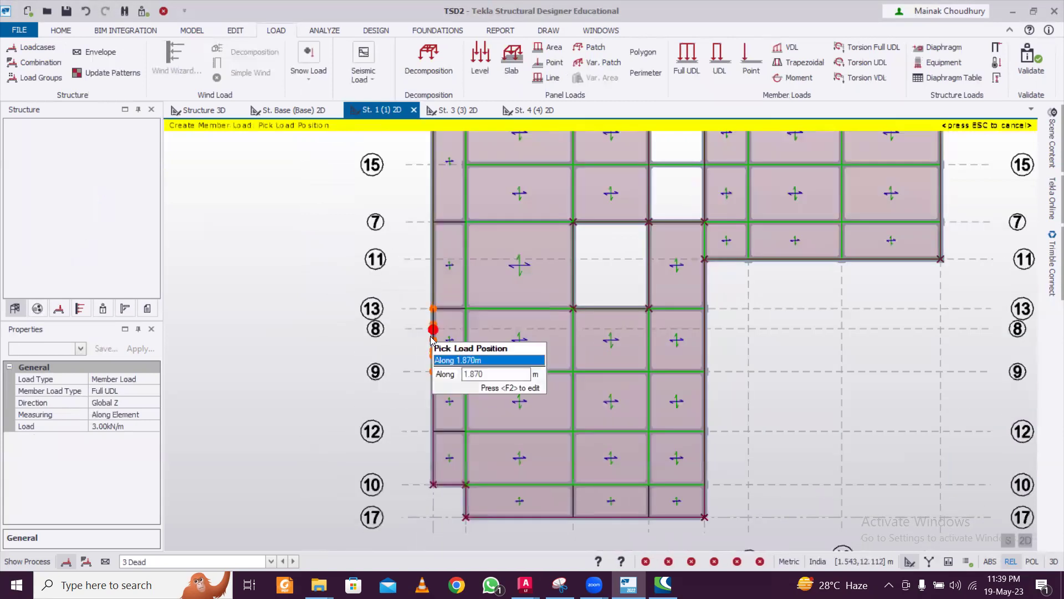
scroll(430, 236, "down", 3)
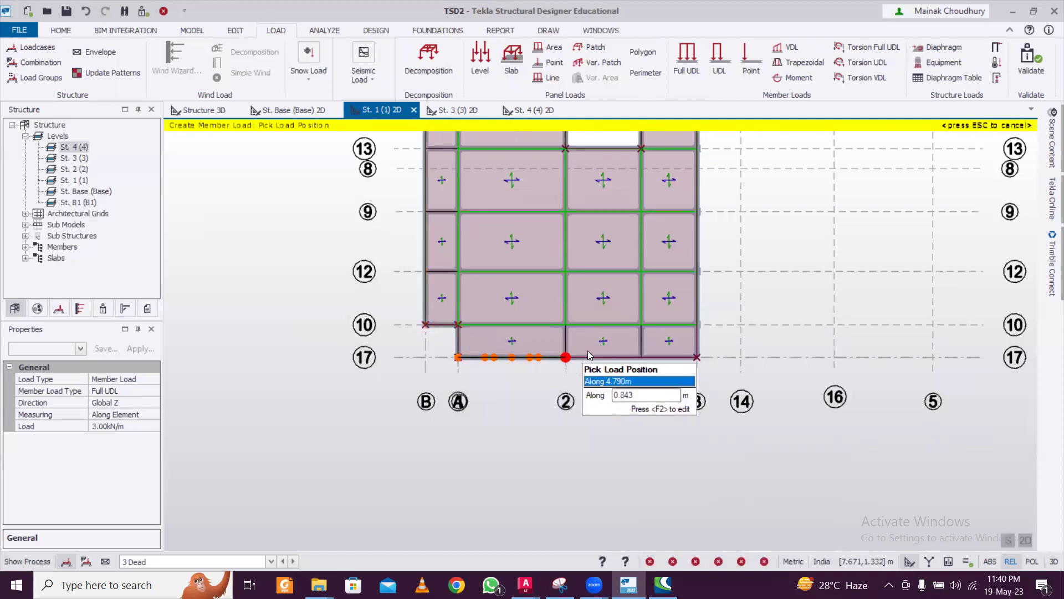
scroll(599, 358, "up", 2)
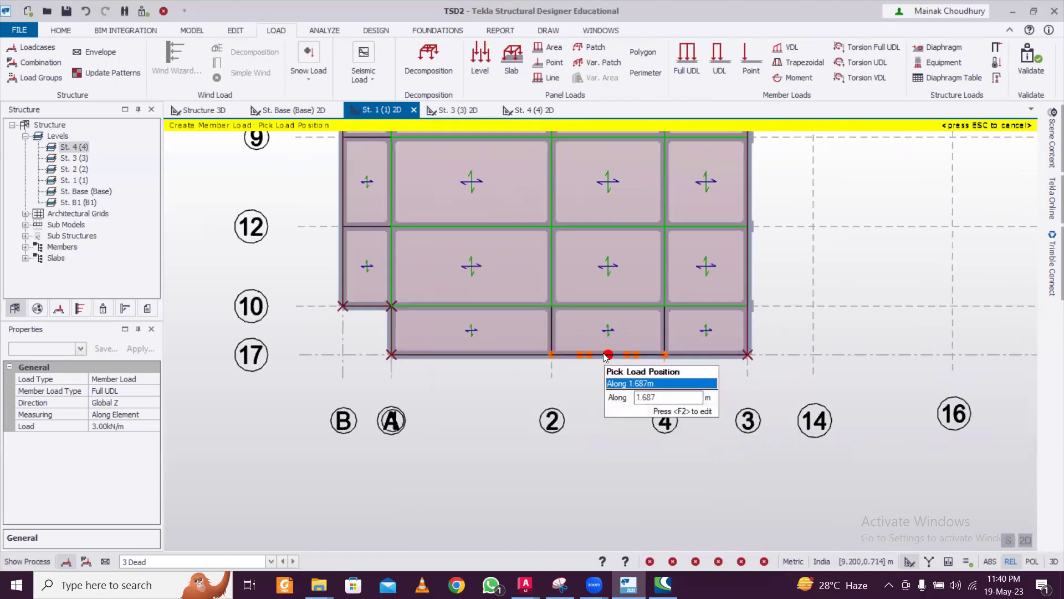
scroll(465, 357, "down", 2)
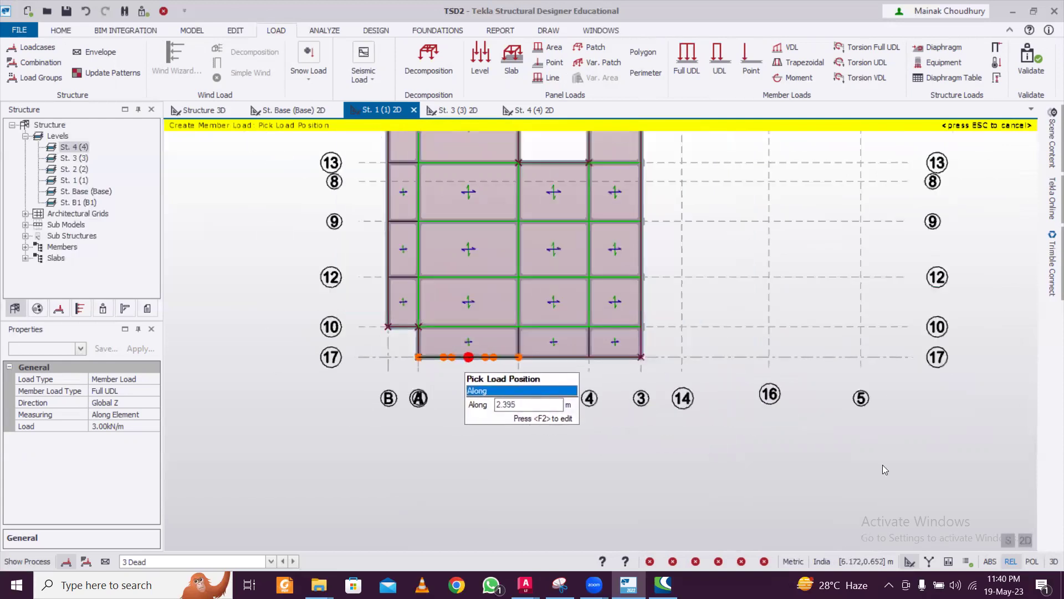
- Switch to 3D, orbit the model, and show the full Structure 3D view
left_click(1026, 546)
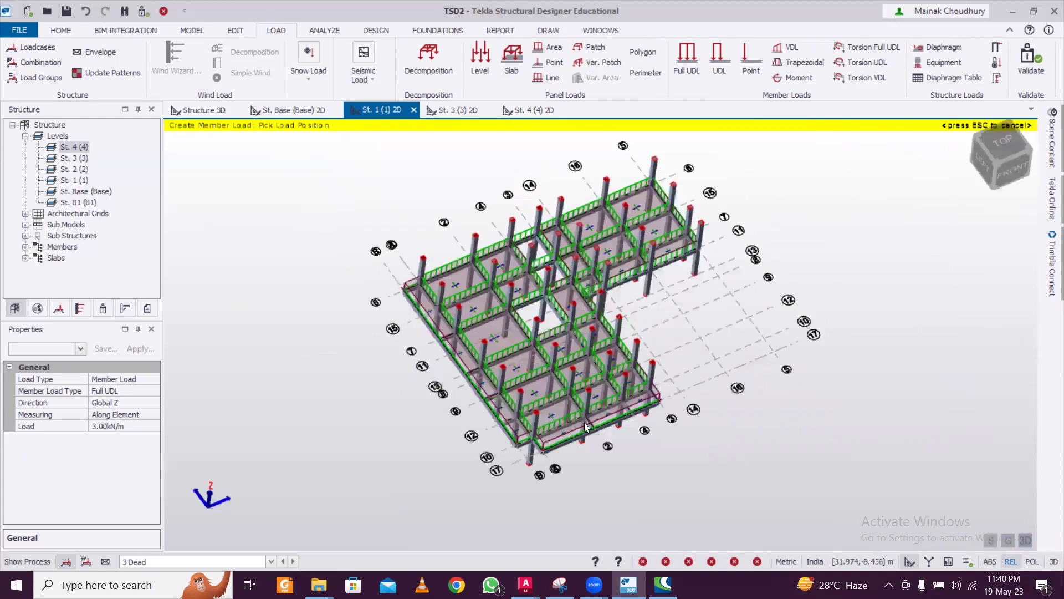
scroll(568, 440, "up", 2)
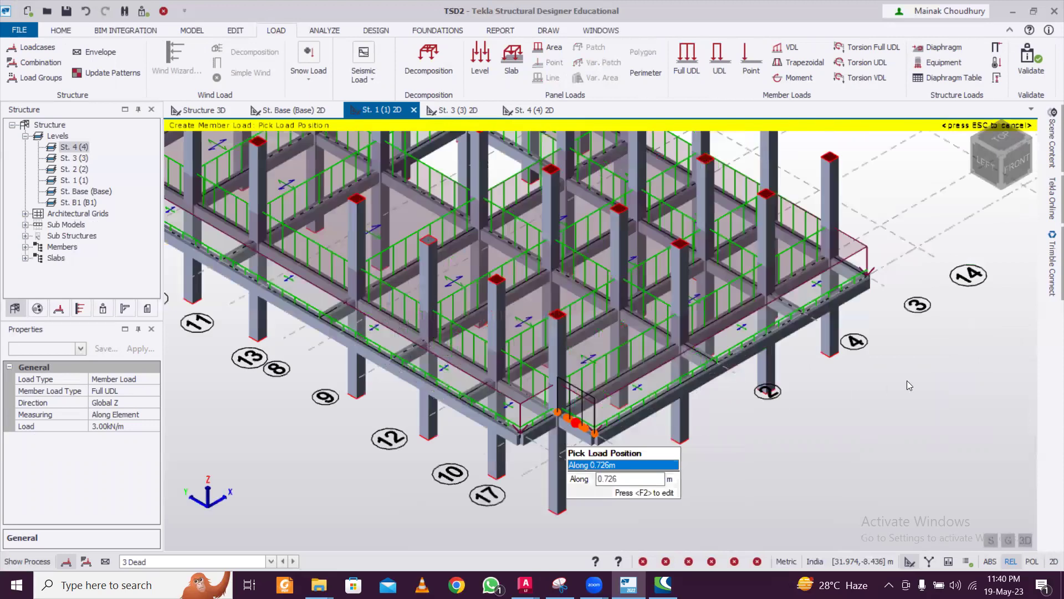
middle_click_drag(877, 387, 643, 391)
scroll(530, 390, "up", 2)
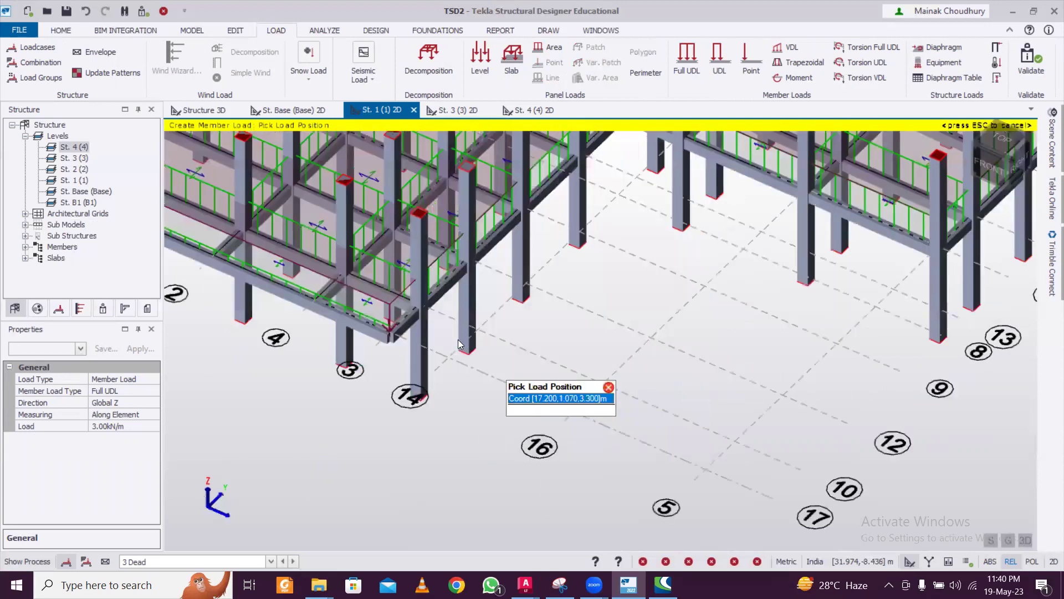
scroll(389, 311, "up", 3)
scroll(390, 308, "up", 2)
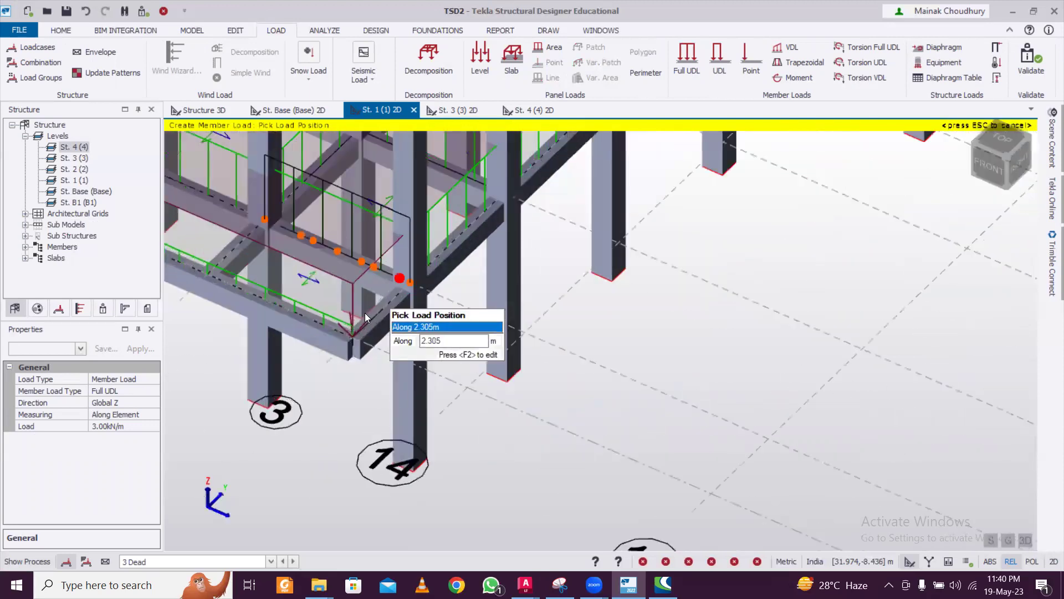
scroll(391, 310, "down", 2)
right_click_drag(290, 343, 674, 322)
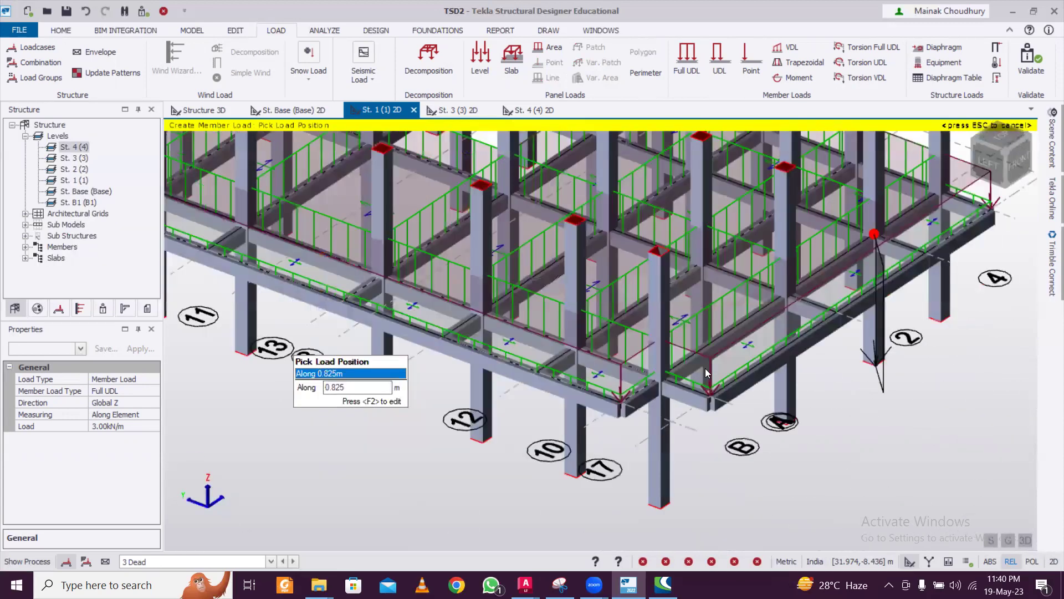
scroll(705, 368, "up", 1)
scroll(705, 372, "down", 1)
right_click_drag(787, 388, 493, 388)
scroll(600, 379, "down", 3)
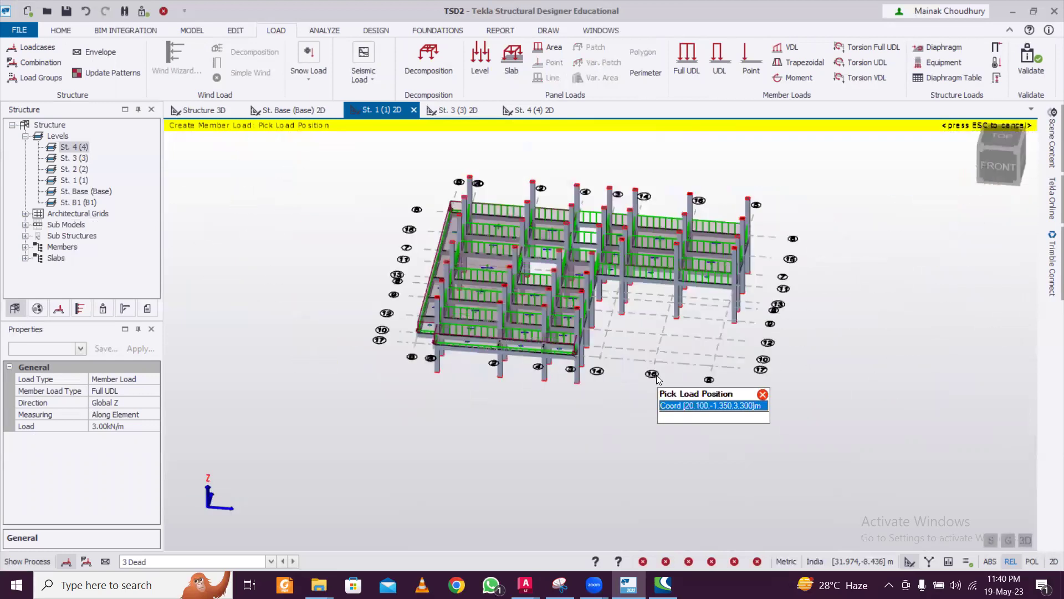
scroll(658, 377, "up", 1)
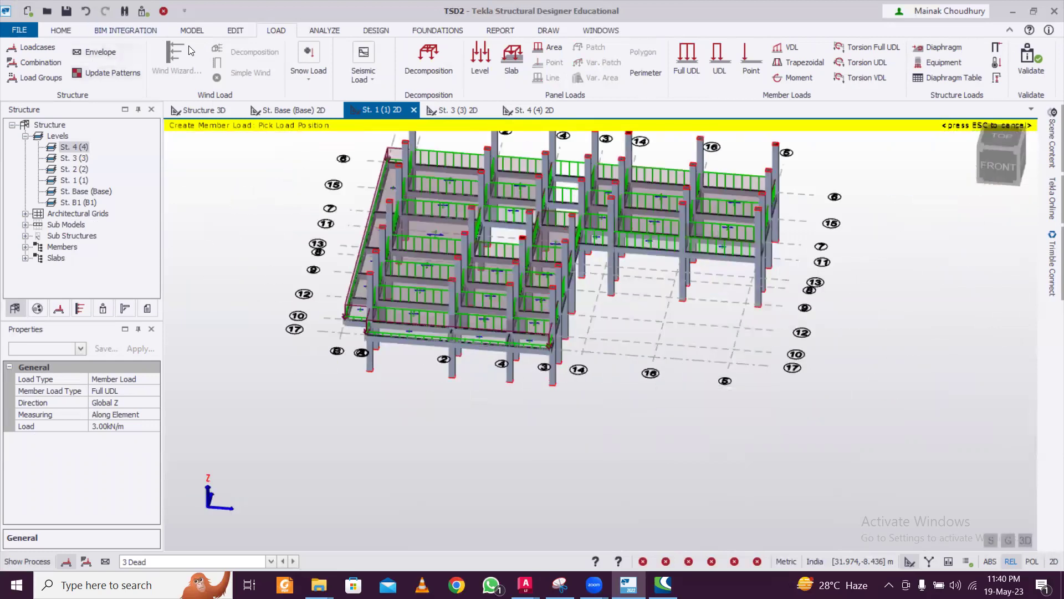
left_click(213, 113)
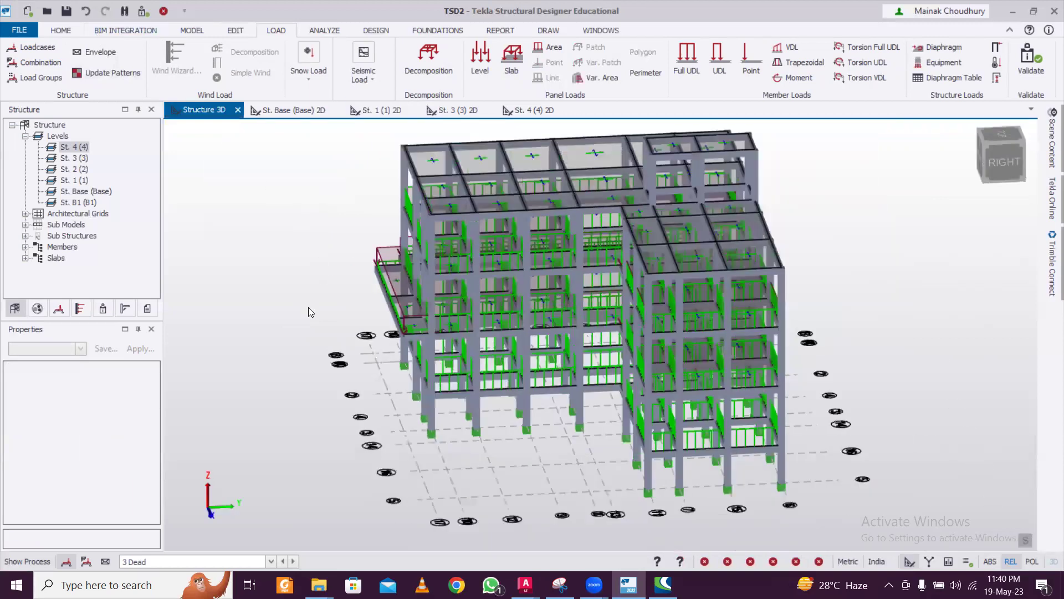
- Orbit the 3D building to review it from several sides
middle_click_drag(441, 283, 277, 308)
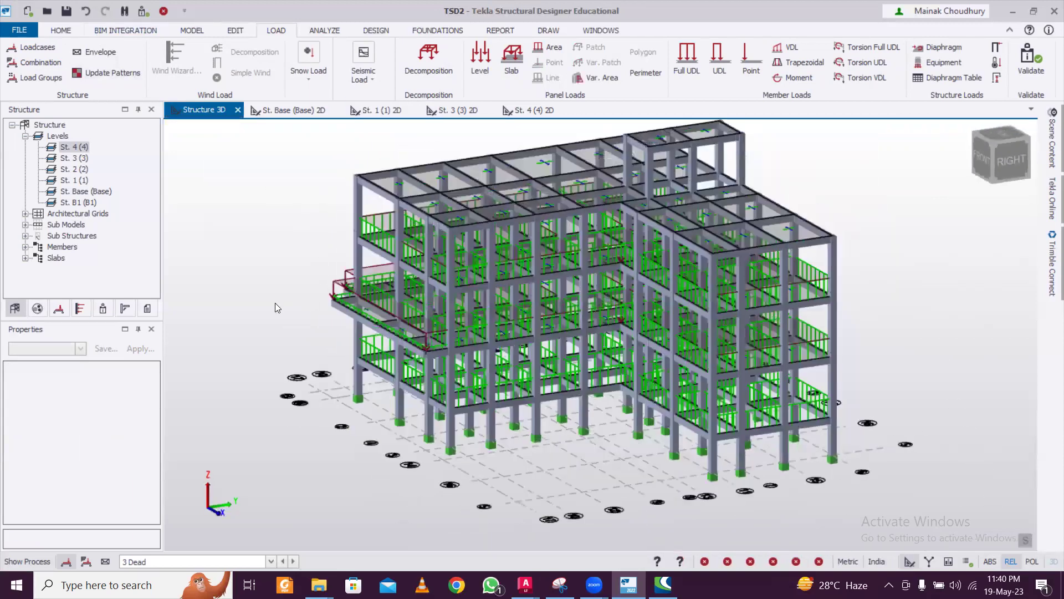
middle_click_drag(587, 281, 778, 280)
middle_click_drag(875, 283, 702, 297)
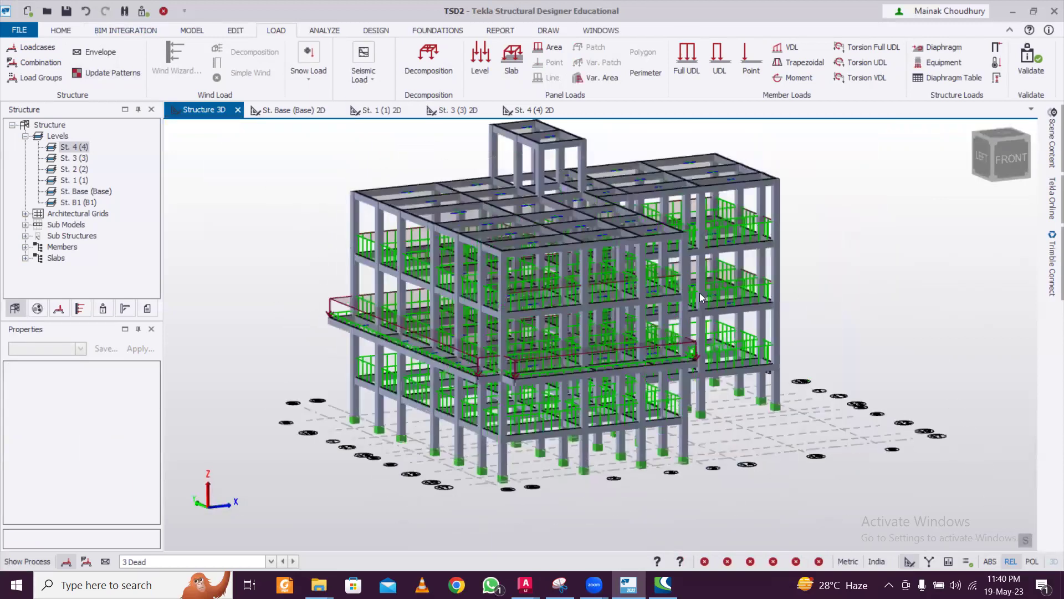
middle_click_drag(398, 297, 666, 280)
middle_click_drag(782, 280, 573, 286)
middle_click_drag(659, 284, 671, 318)
middle_click_drag(436, 306, 561, 284)
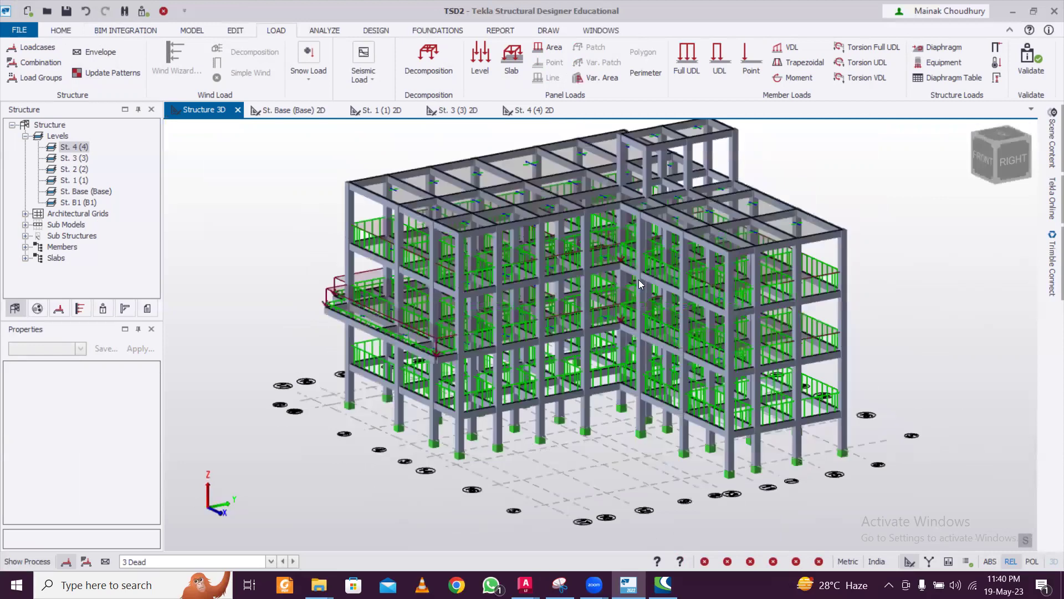
middle_click_drag(638, 282, 553, 304)
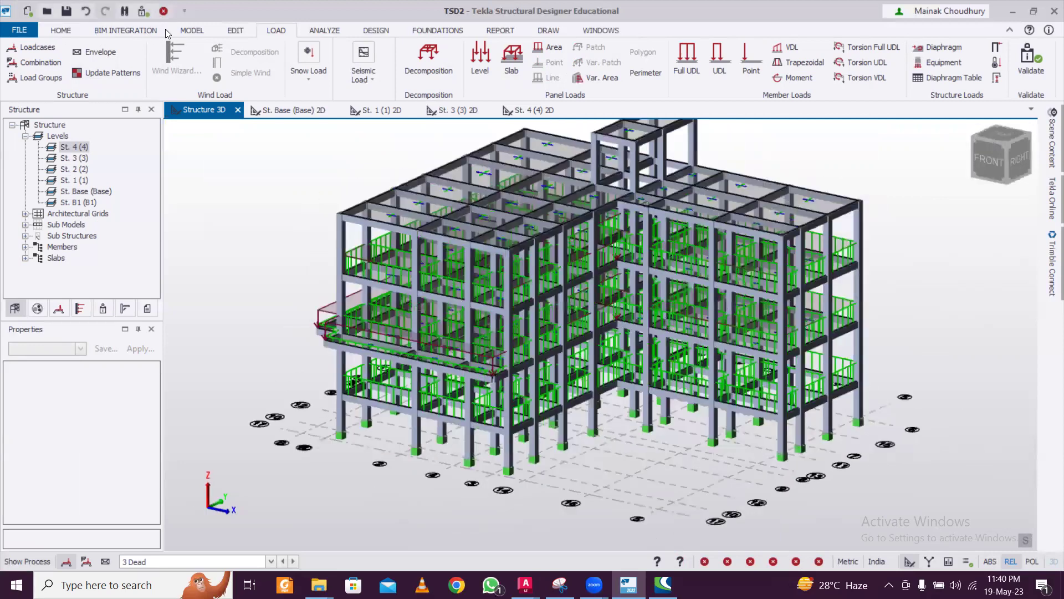
- Set construction level 2's source to level 1, then restore it to -unique-
left_click(188, 30)
left_click(50, 47)
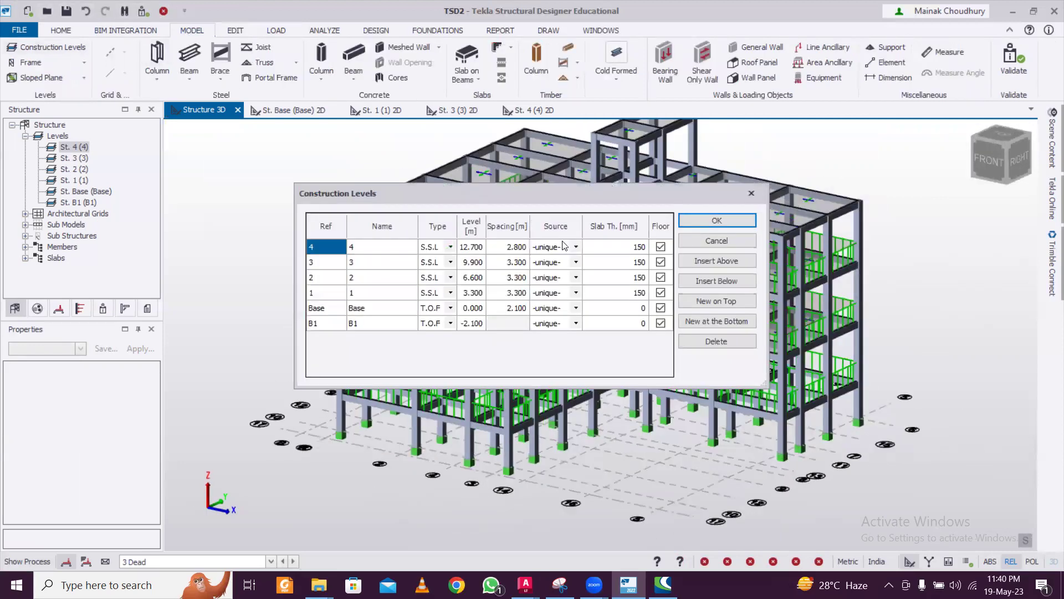
left_click(576, 278)
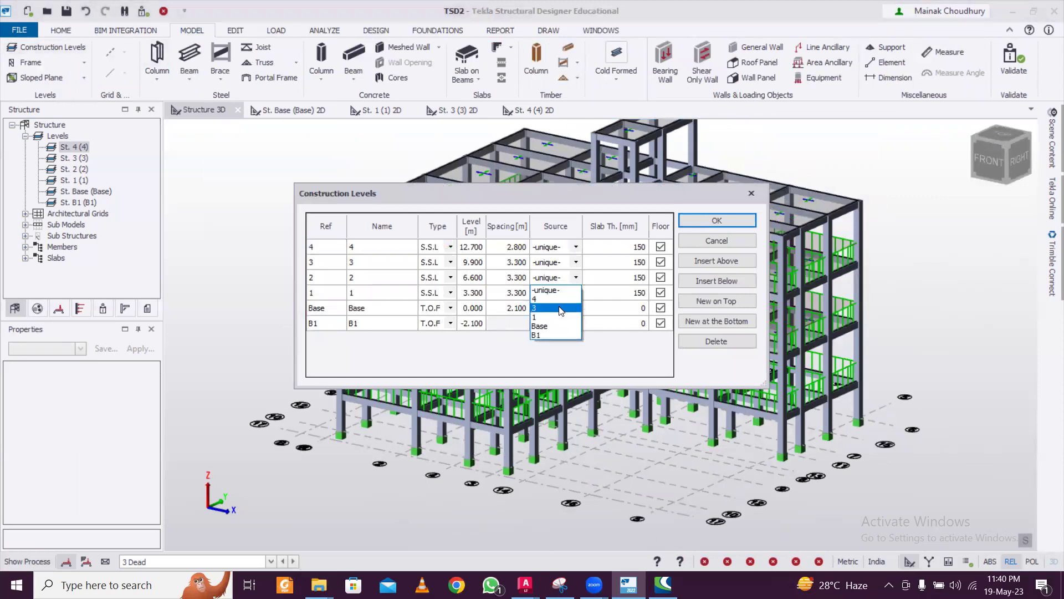
left_click(557, 317)
left_click(696, 222)
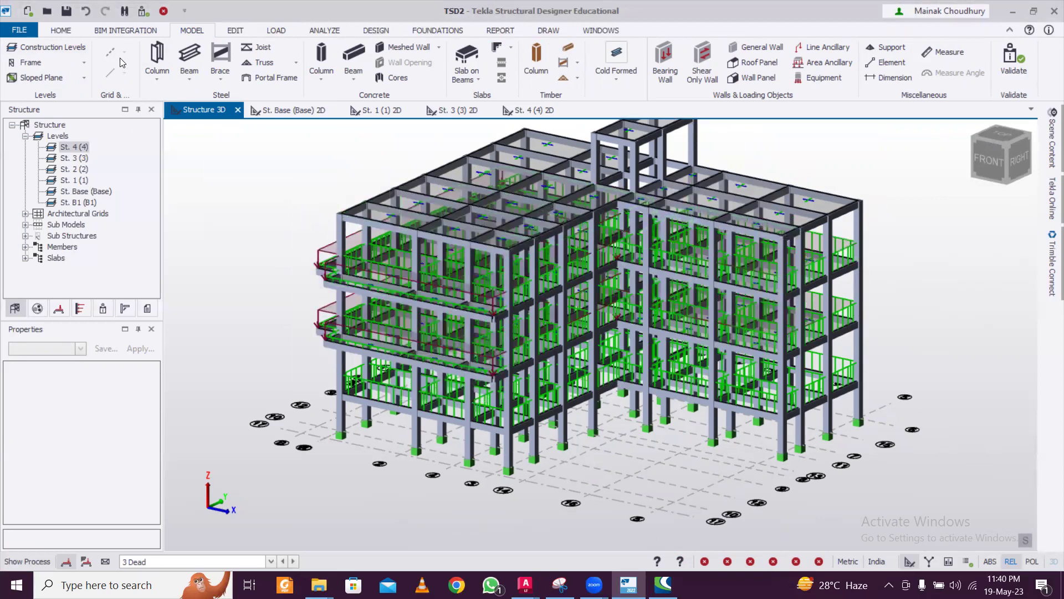
left_click(53, 47)
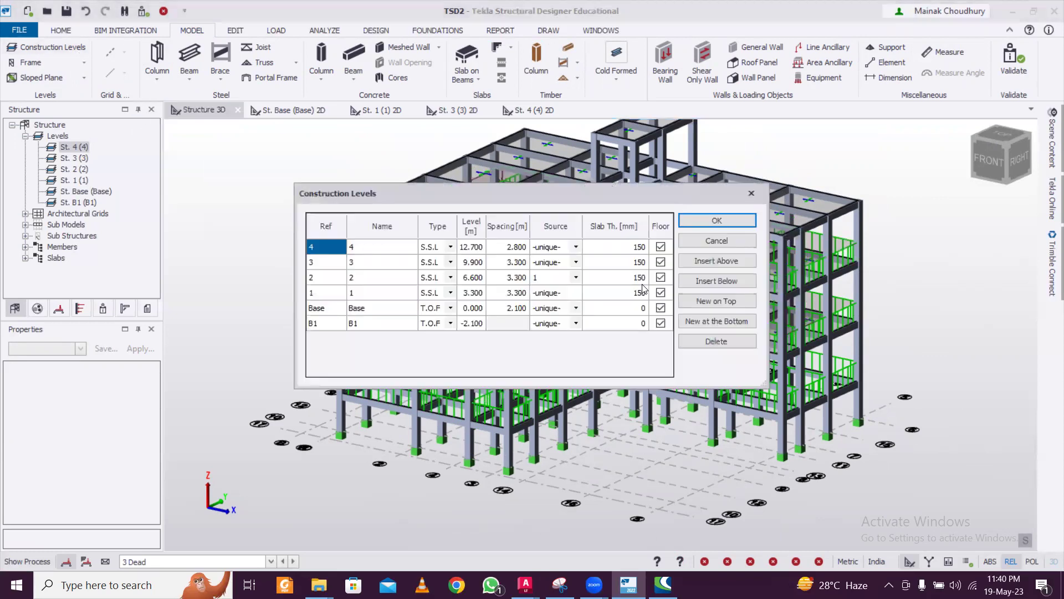
left_click(577, 277)
left_click(552, 288)
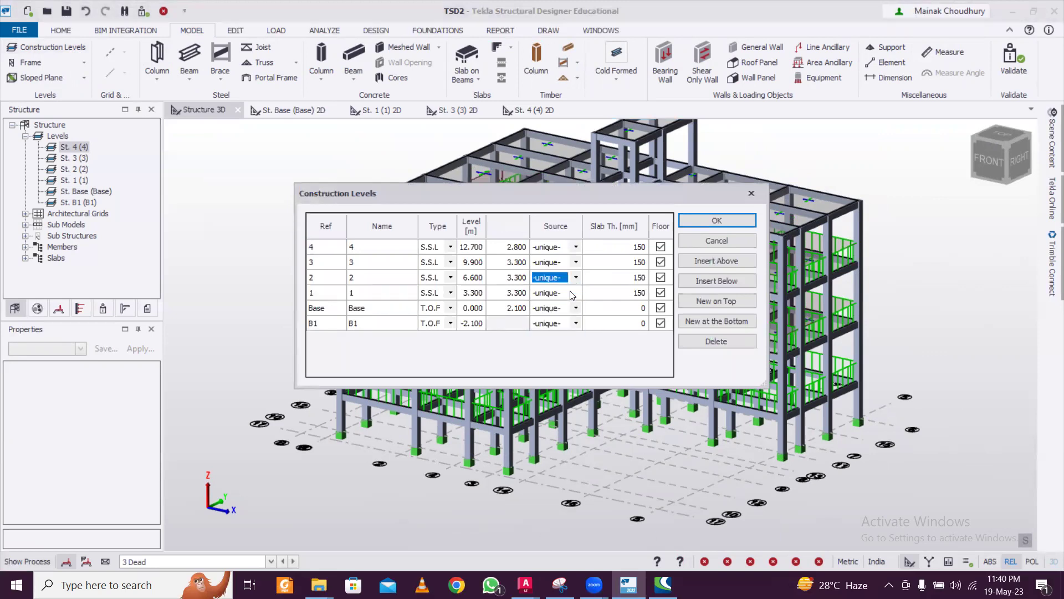
left_click(711, 224)
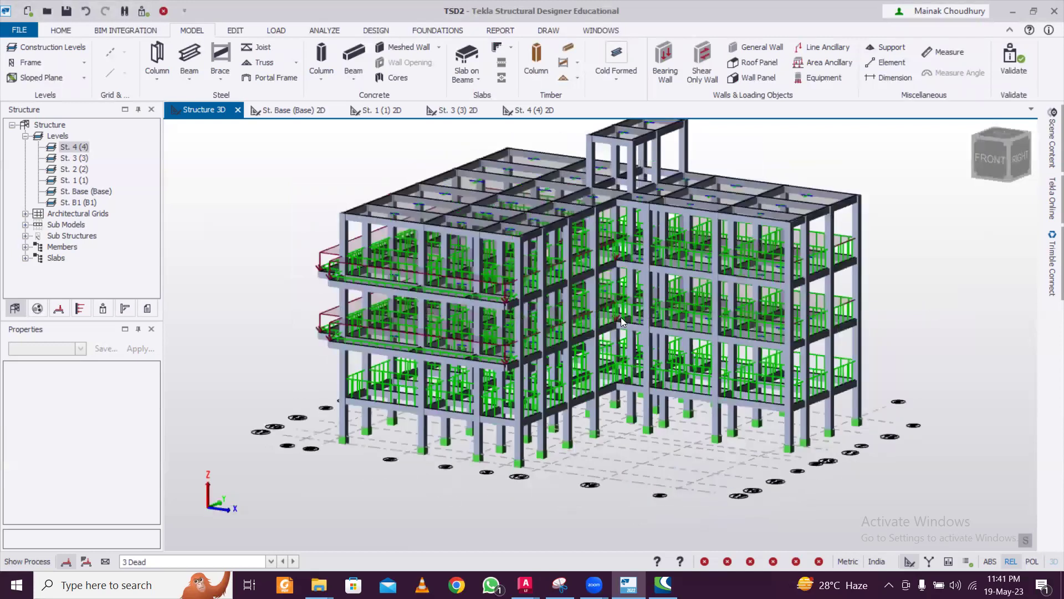
- Give construction level 3 a source level, then set it back to -unique-
right_click_drag(852, 305, 879, 330)
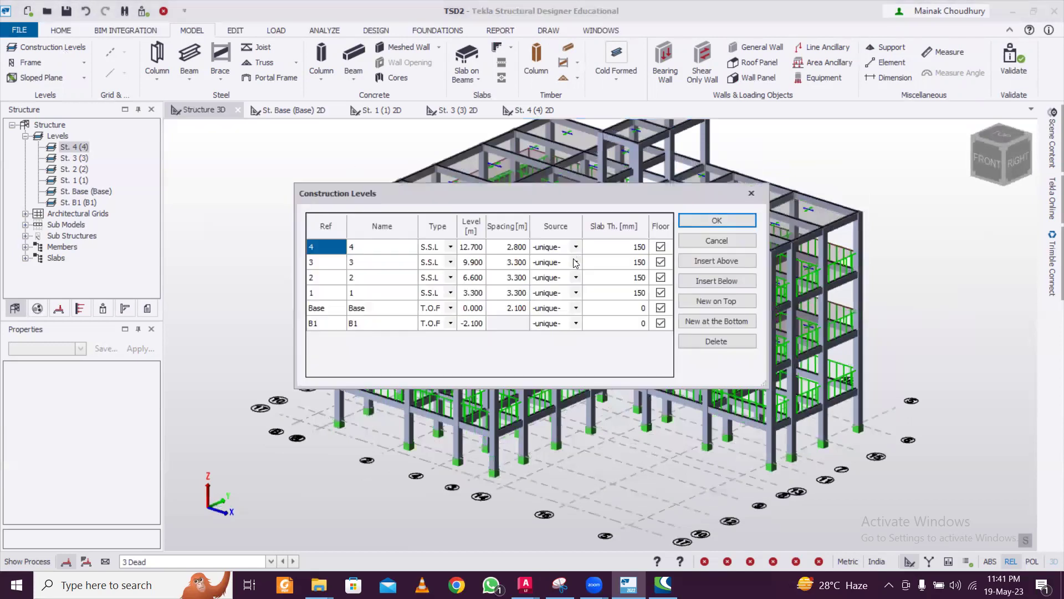
left_click(576, 263)
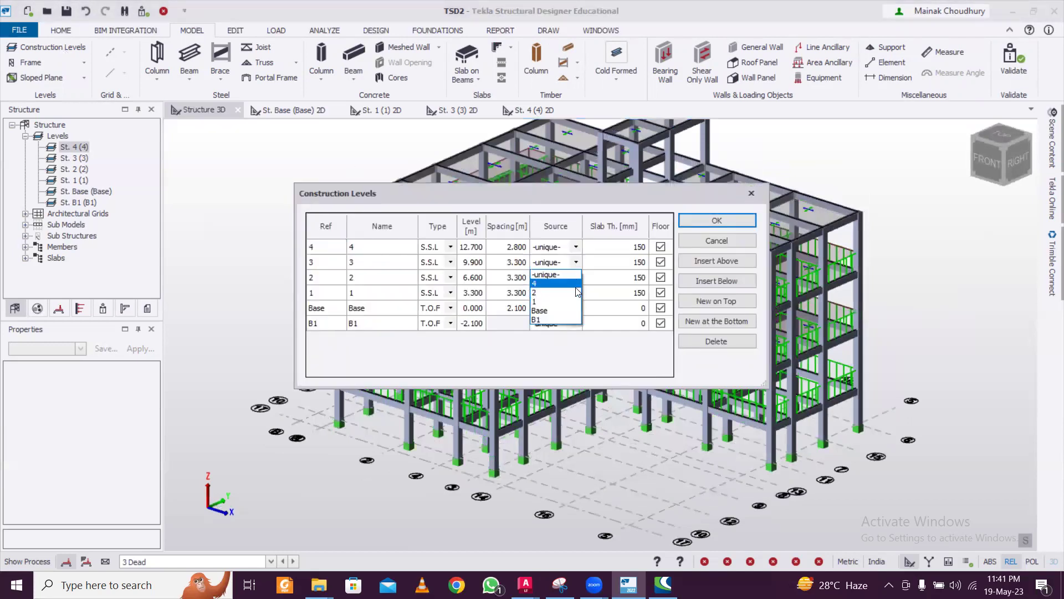
left_click(555, 283)
left_click(693, 220)
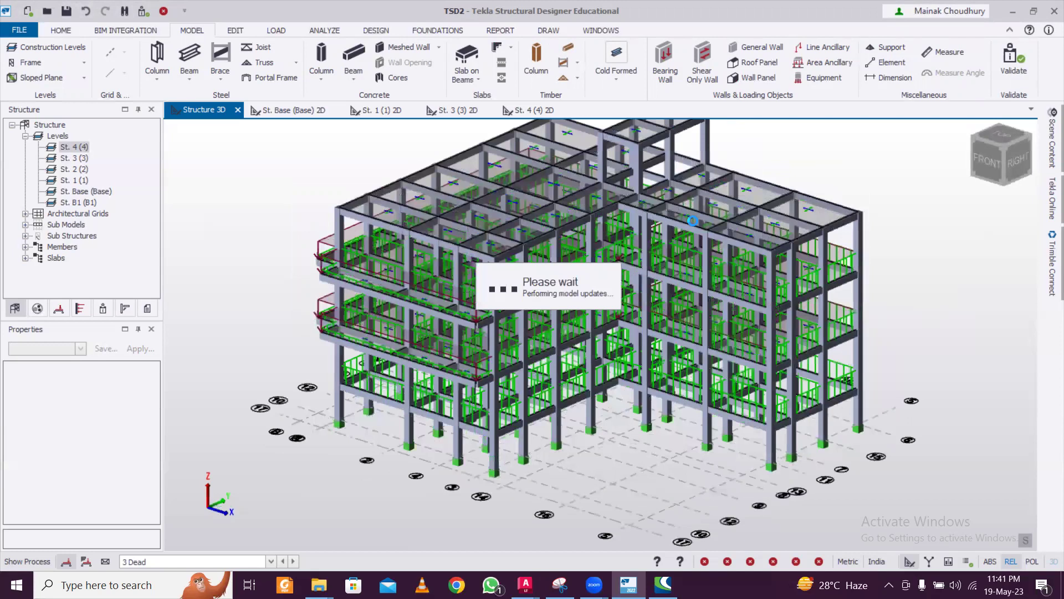
left_click(74, 53)
left_click(576, 263)
left_click(572, 272)
left_click(699, 223)
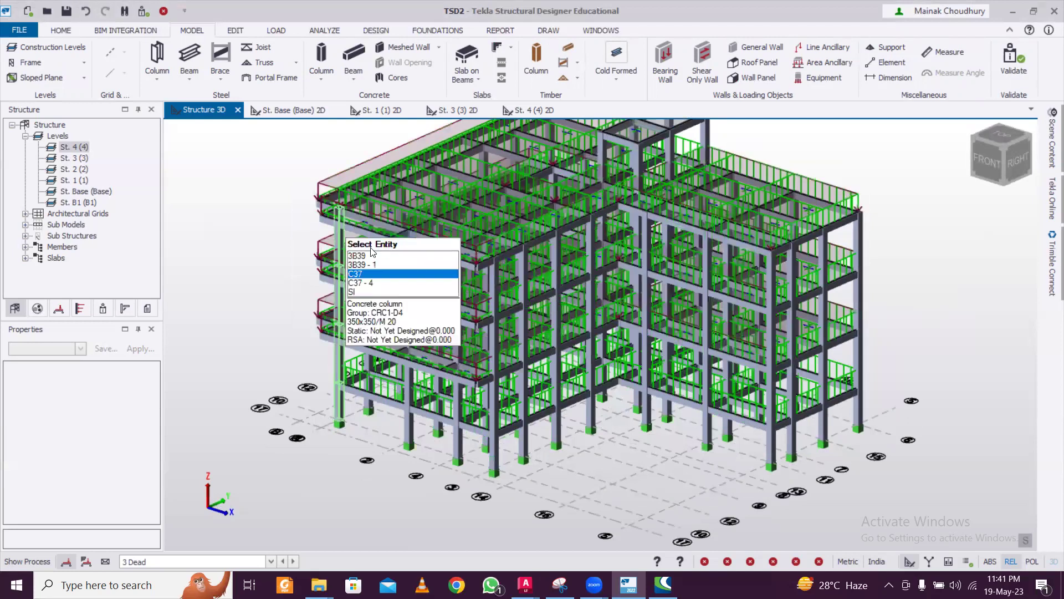
- Show the St. 3 level in 3D and delete the 22 member loads on the right-hand beams
left_click(469, 113)
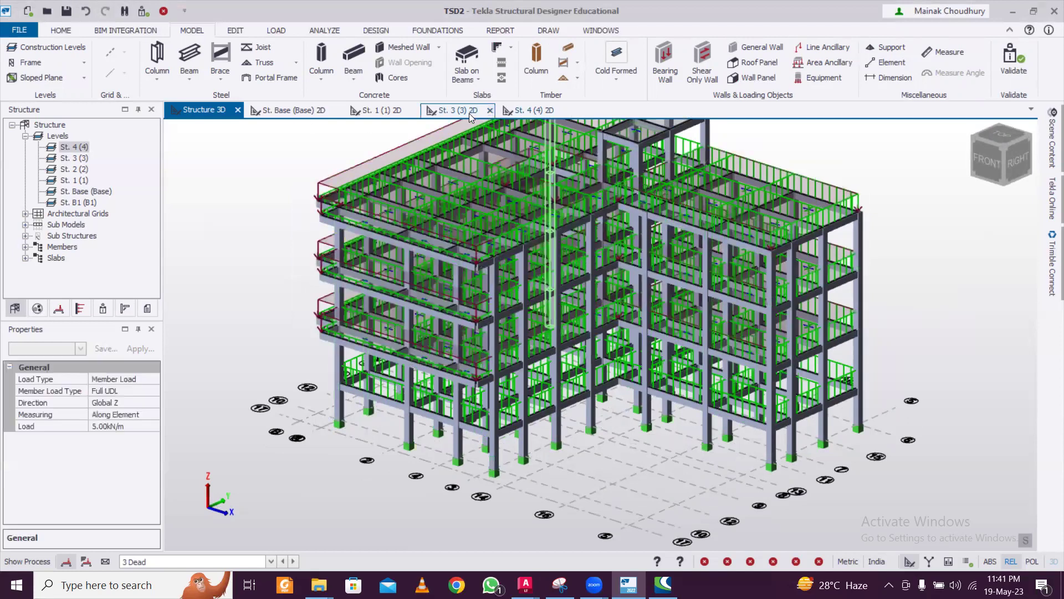
left_click(469, 113)
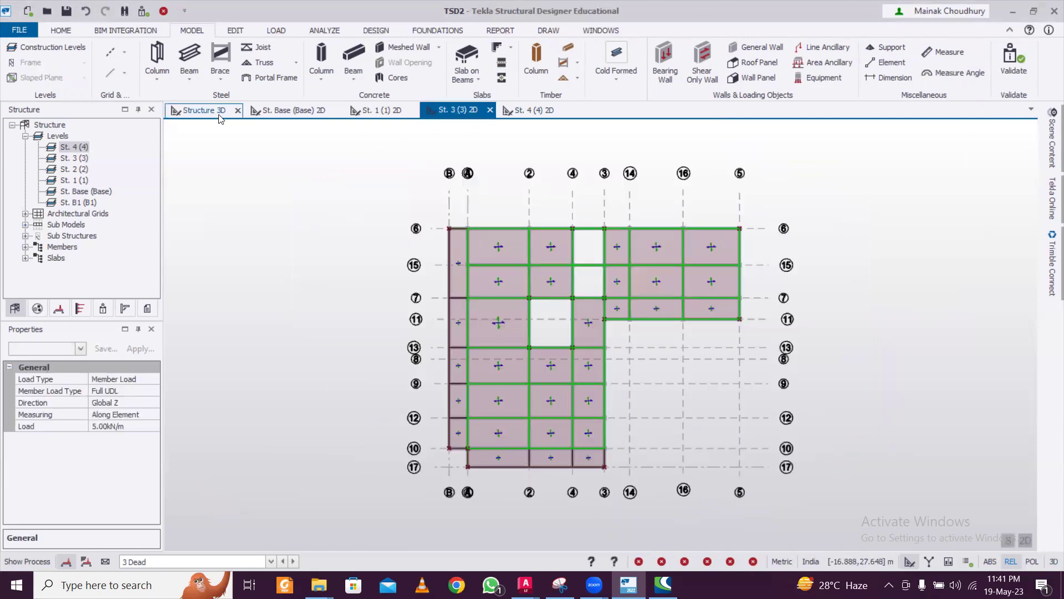
left_click(516, 111)
left_click(483, 111)
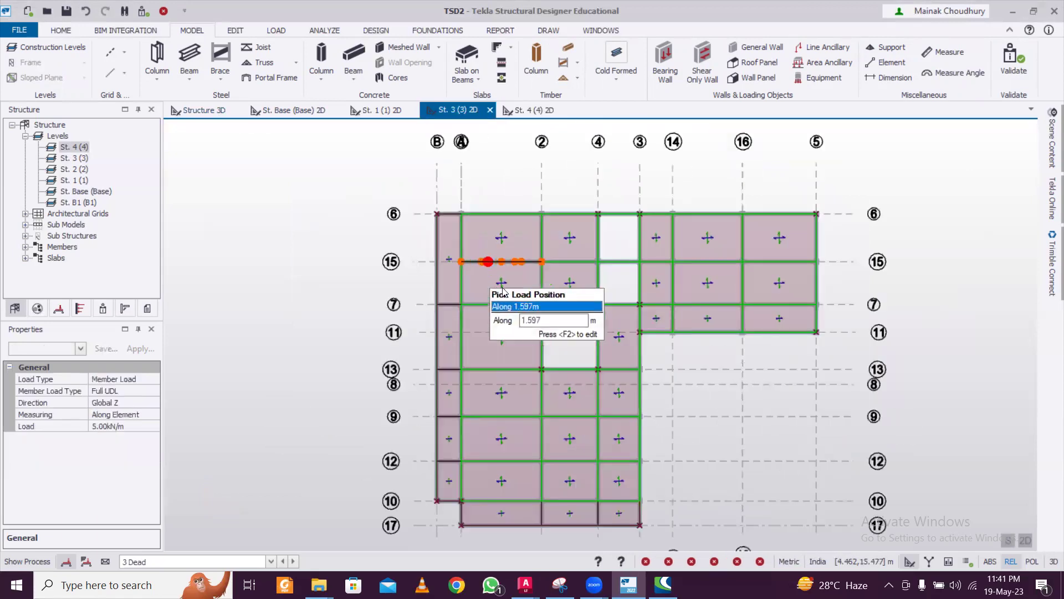
left_click(1026, 541)
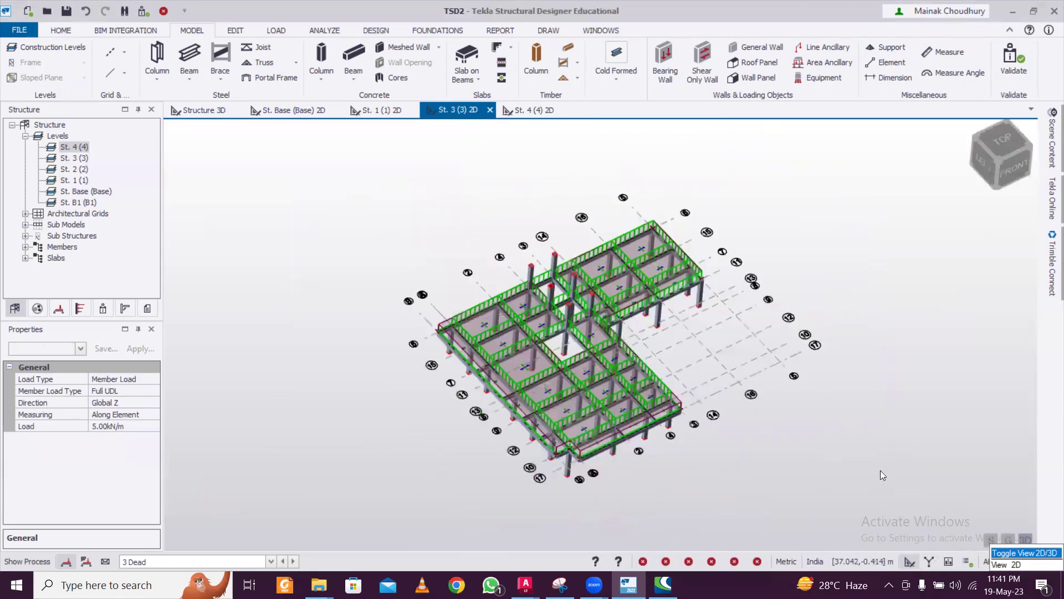
right_click_drag(880, 470, 710, 413)
key("Escape")
key("Escape")
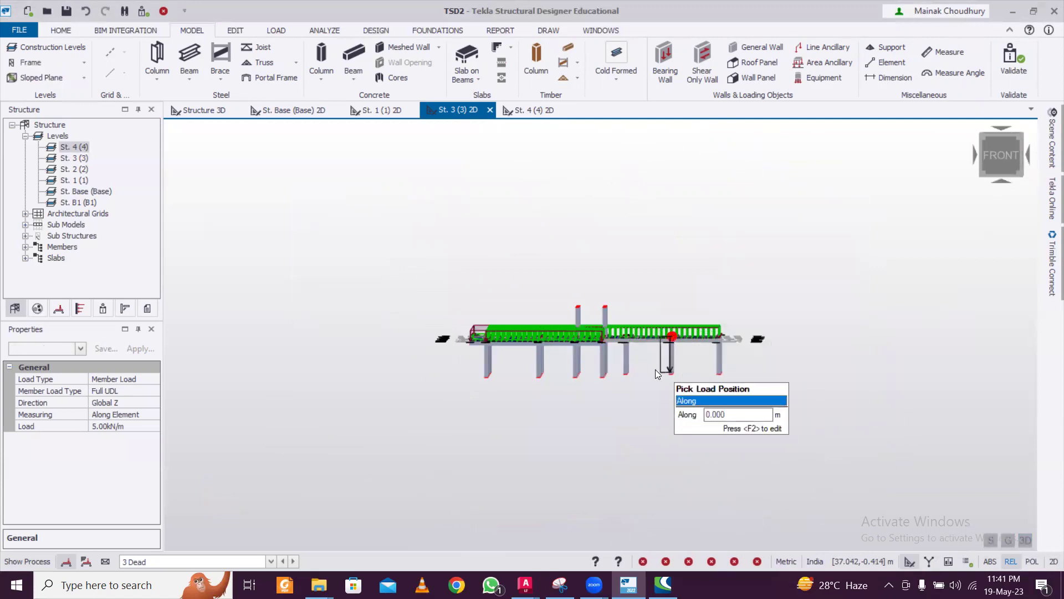
scroll(618, 334, "up", 4)
left_click_drag(886, 330, 614, 284)
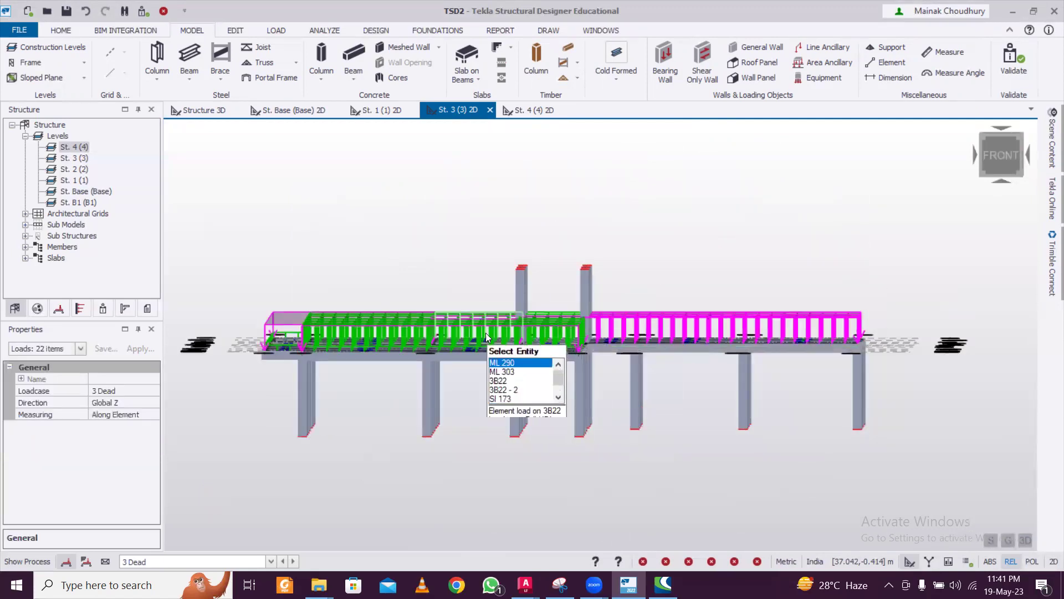
key("Delete")
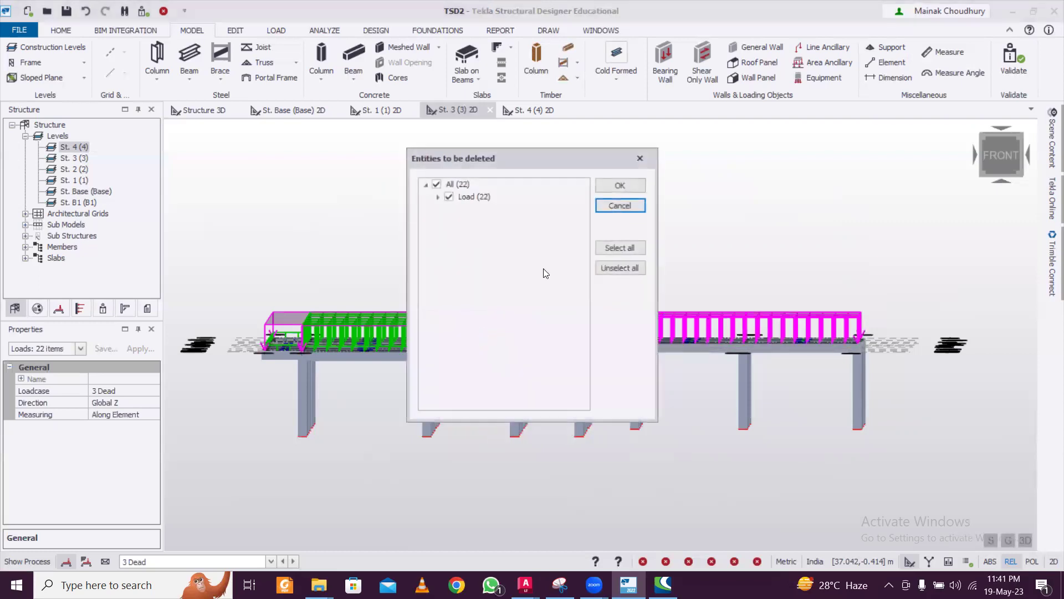
left_click(604, 189)
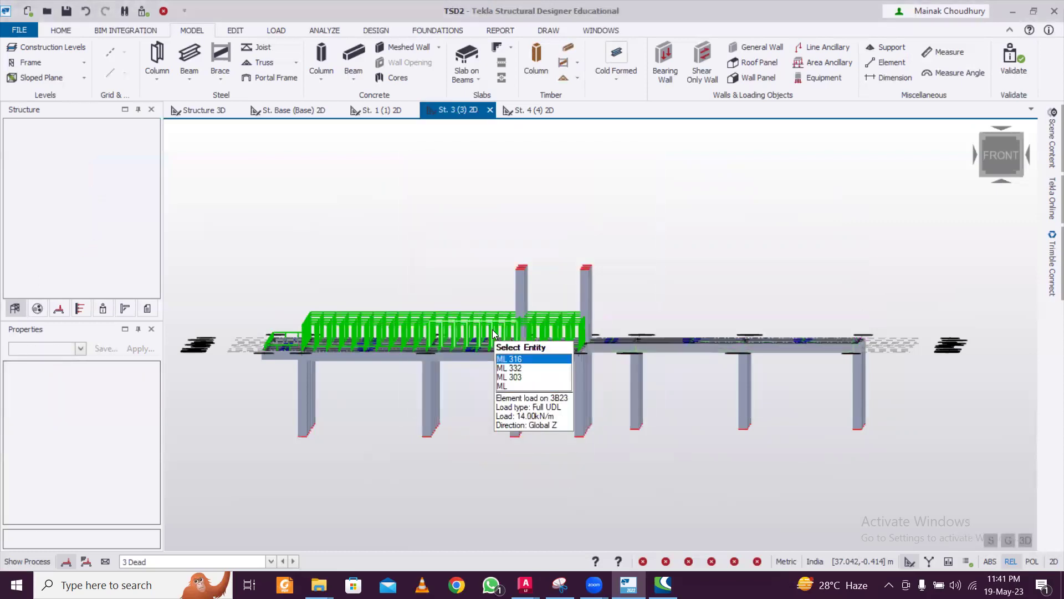
- Delete the 33 member loads along the left span of St. 3
scroll(492, 329, "up", 2)
right_click_drag(715, 274, 708, 288)
left_click_drag(474, 281, 235, 322)
mouse_move(524, 302)
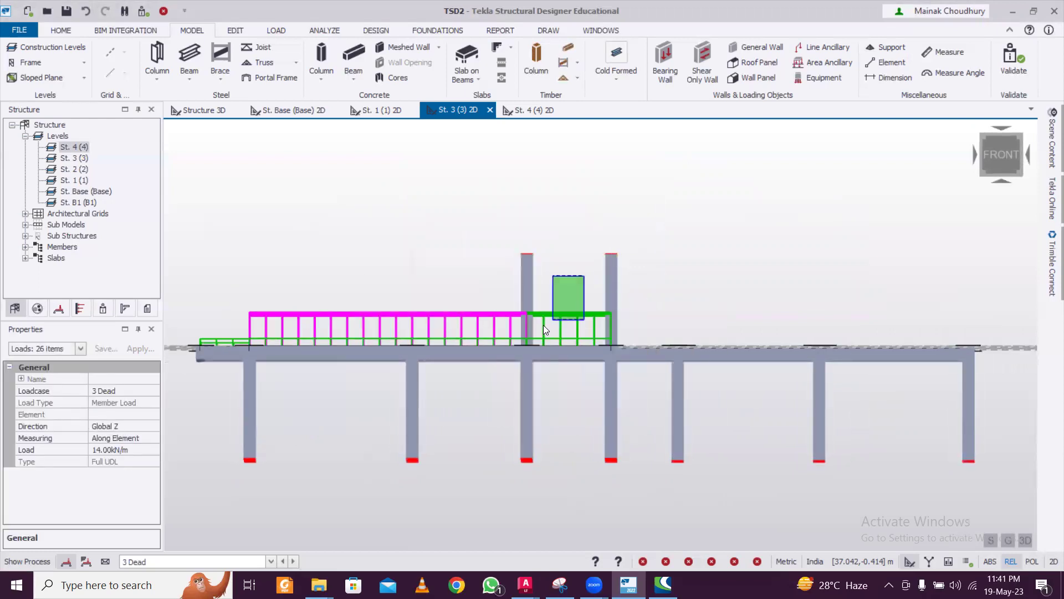
left_click(542, 326)
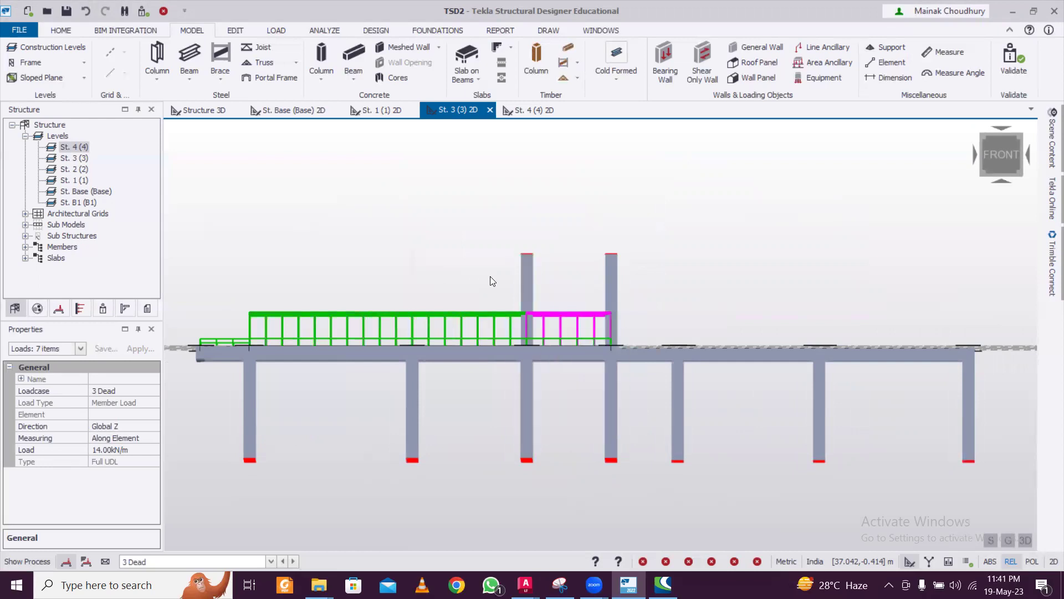
left_click_drag(421, 315, 236, 321)
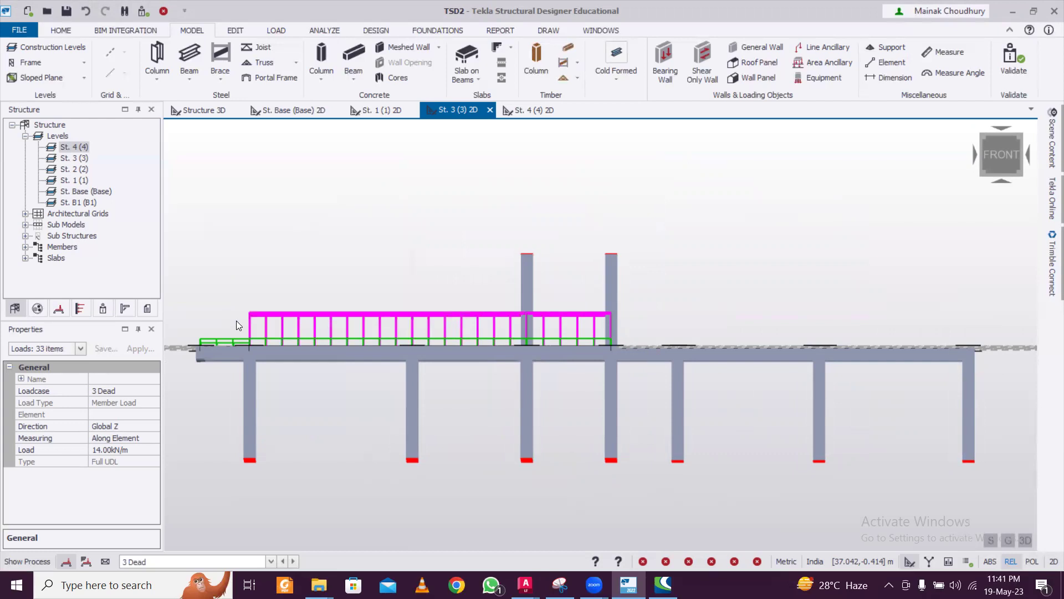
key("Delete")
left_click(644, 186)
- Delete the 12 member loads along the long span and next bay from the right side
right_click_drag(678, 239, 605, 263)
middle_click_drag(606, 260, 274, 228)
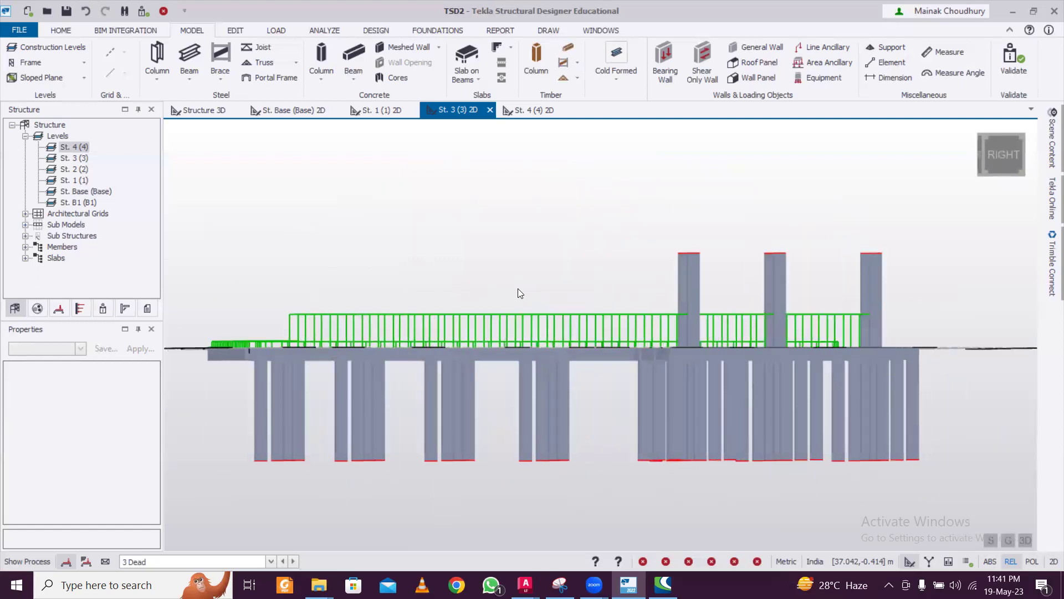
left_click_drag(604, 291, 273, 319)
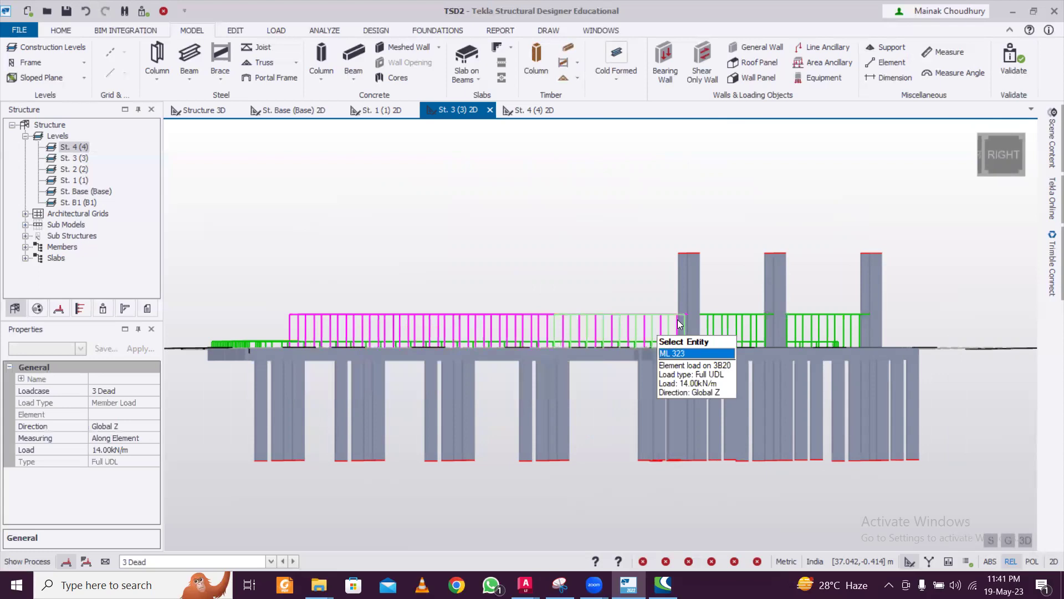
left_click(714, 317)
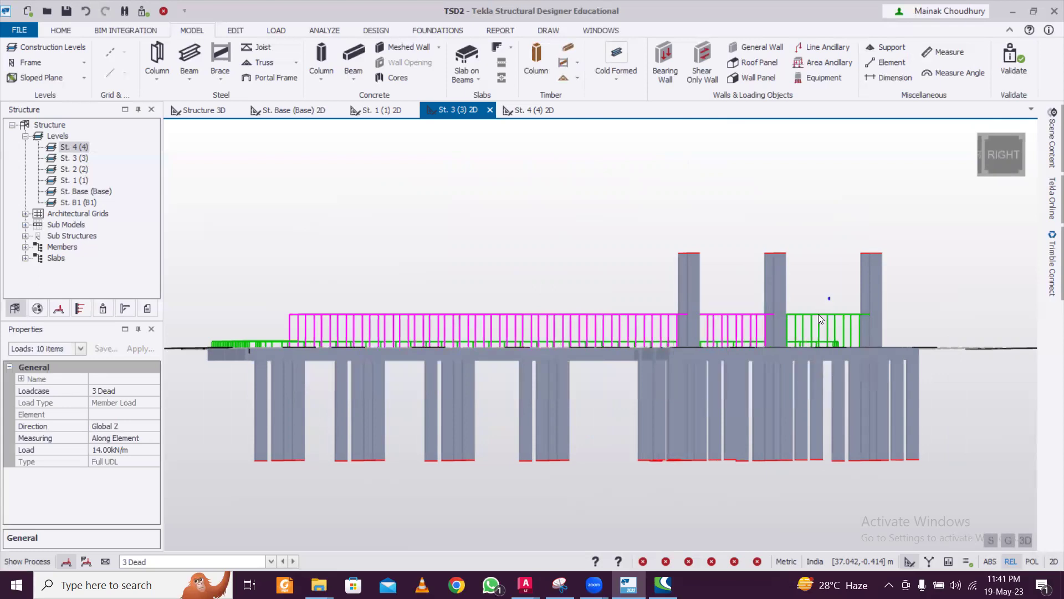
key("Delete")
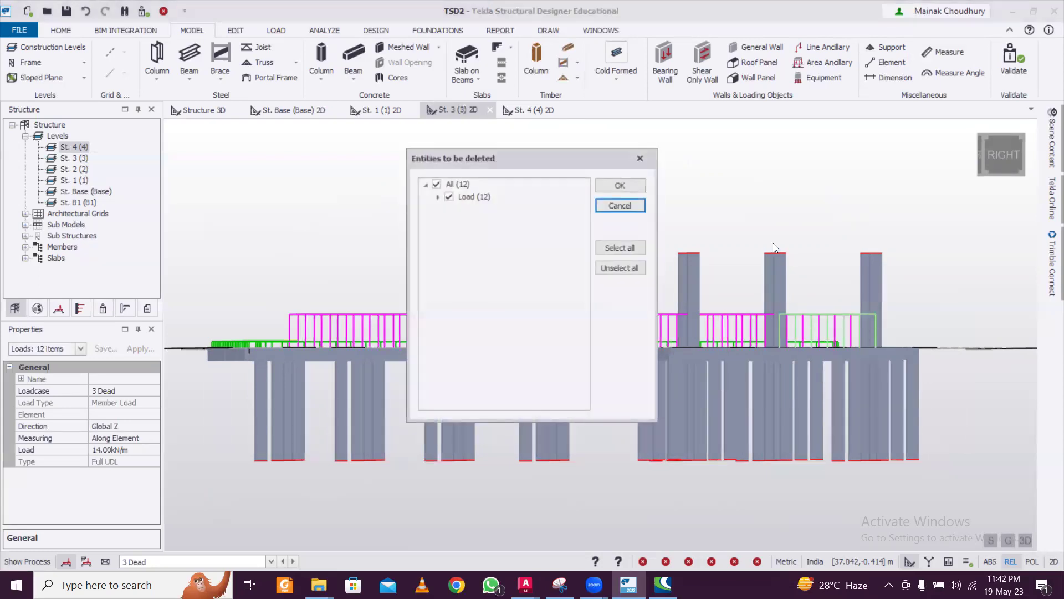
left_click(622, 184)
- Back in the 2D St. 3 plan, place a slab on beams in the empty bay between grids 2 and 4
mouse_move(787, 339)
middle_mouse_down()
mouse_move(940, 354)
mouse_move(777, 333)
middle_mouse_up()
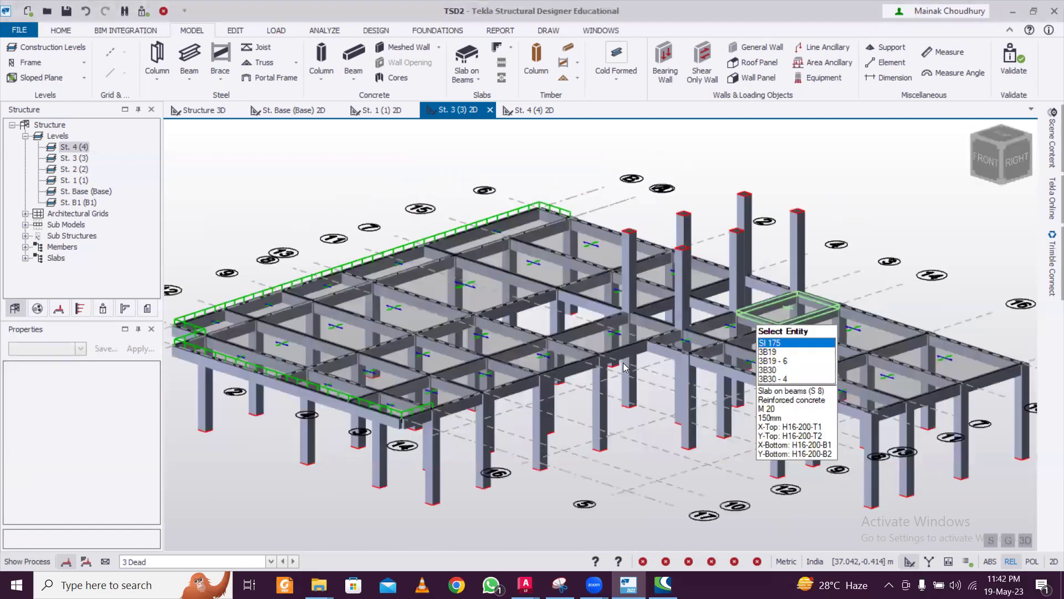
scroll(747, 397, "down", 2)
middle_click_drag(747, 397, 646, 341)
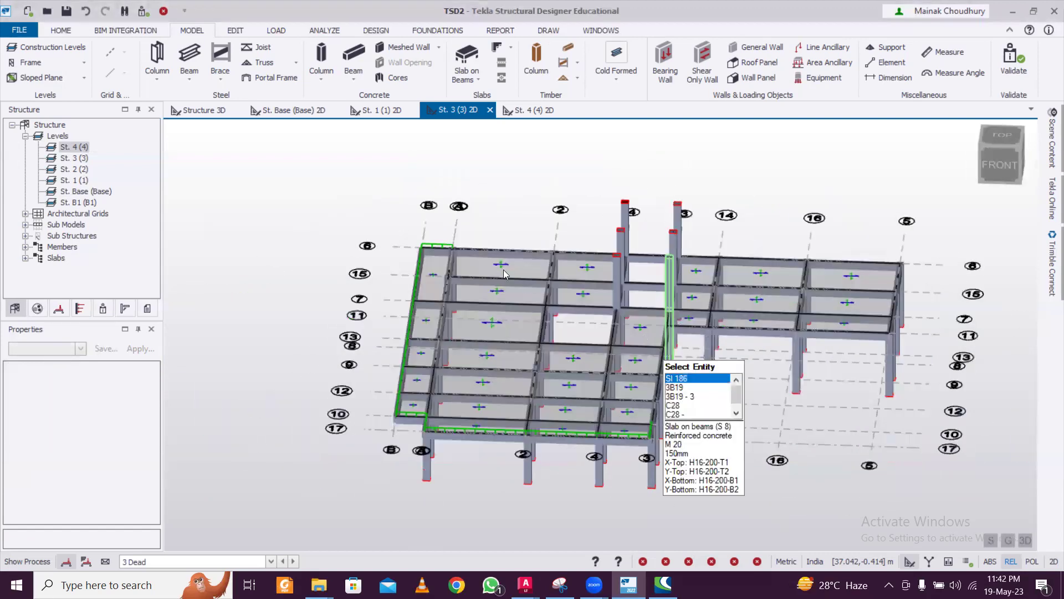
scroll(519, 277, "up", 1)
left_click(1026, 541)
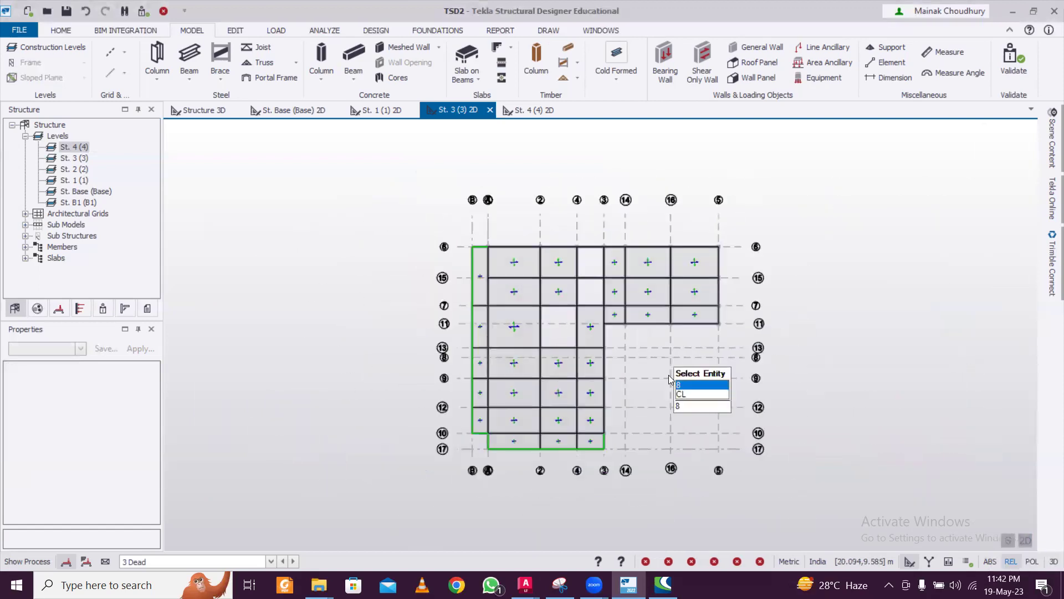
scroll(574, 348, "up", 2)
left_click(467, 56)
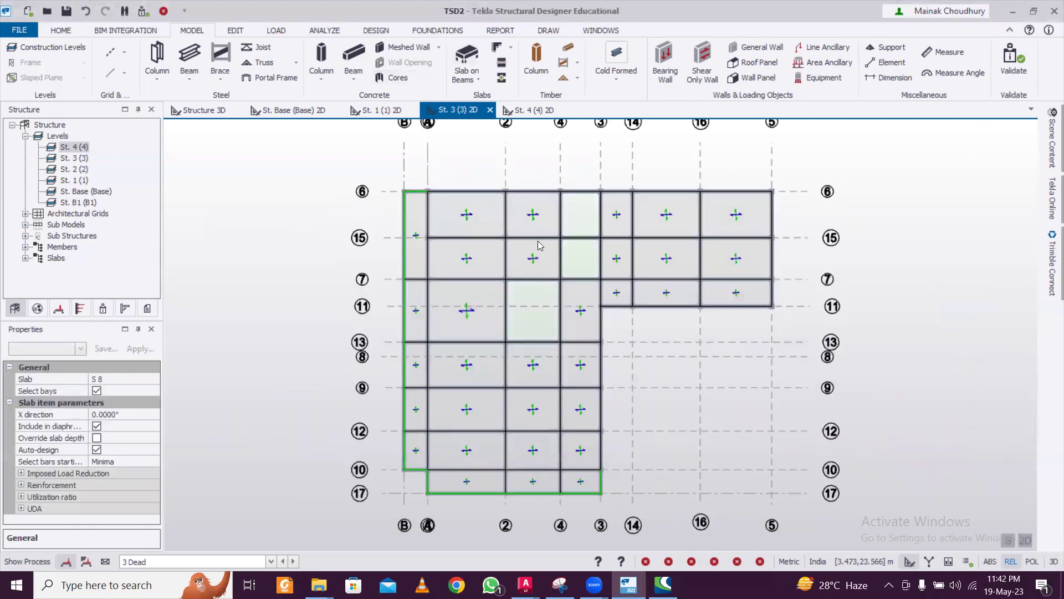
left_click(528, 315)
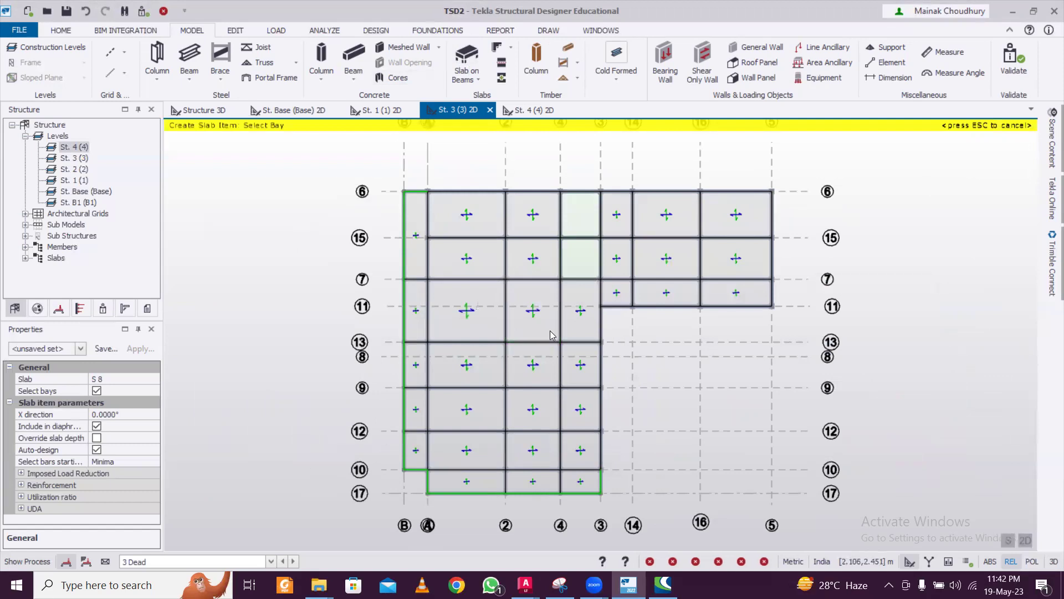
- Apply a full-length UDL member load of 3 kN/m to the grid 6 beam
left_click(265, 31)
left_click(687, 55)
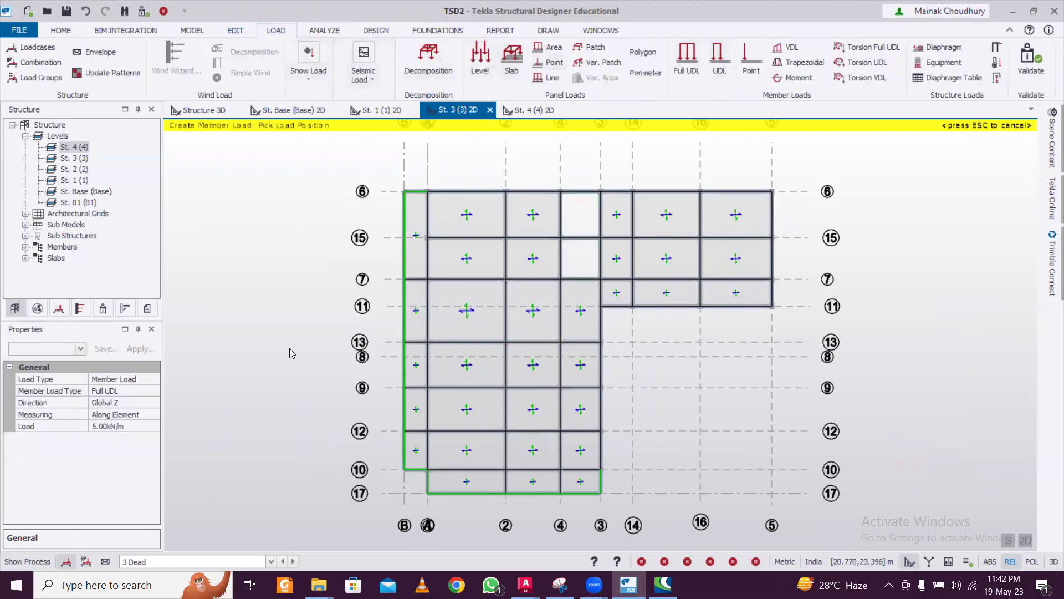
left_click(127, 425)
type("3")
key("Return")
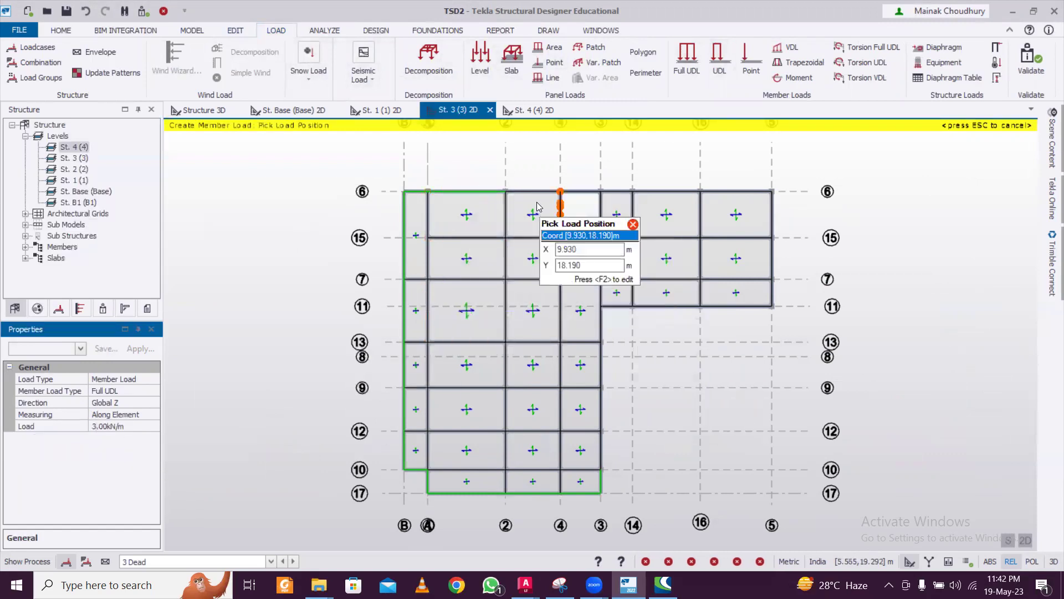
left_click(611, 192)
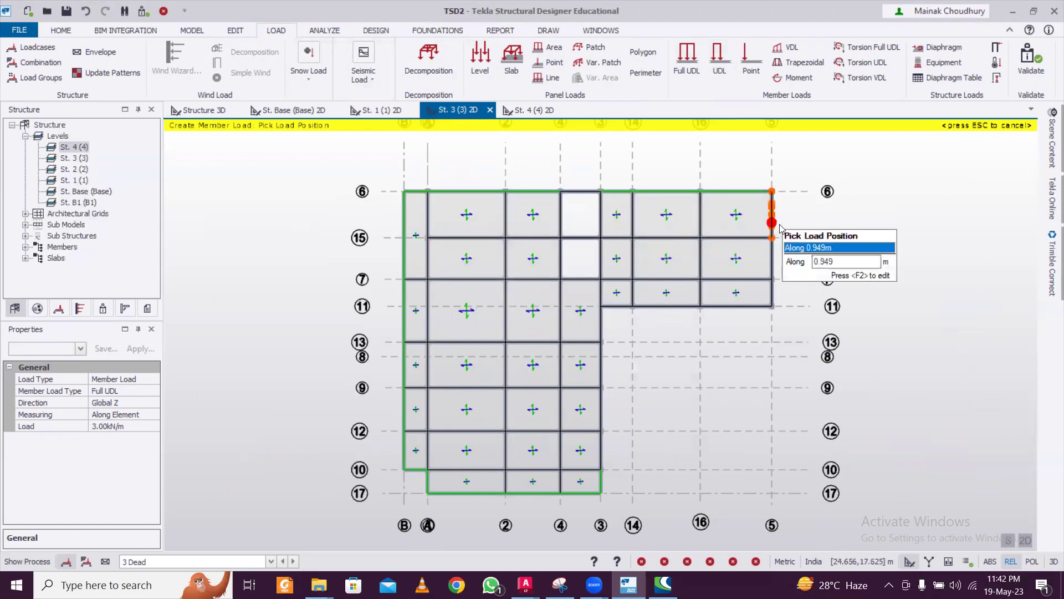
- Place 12 kN/m full UDLs on the grid 6 and grid 7 beams beside the opening
scroll(780, 295, "up", 1)
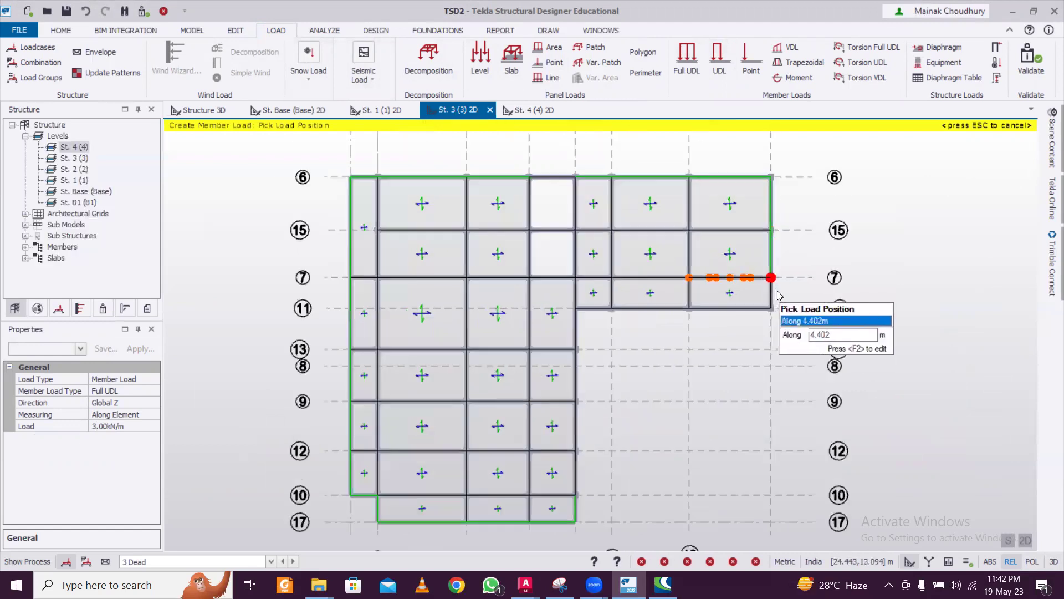
scroll(779, 296, "up", 1)
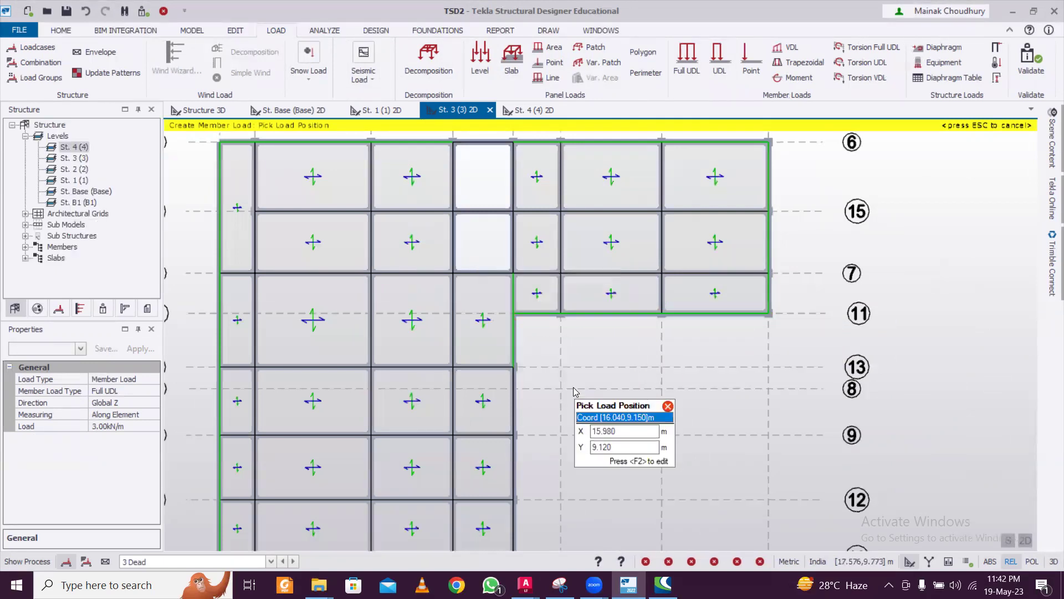
middle_click_drag(575, 391, 576, 256)
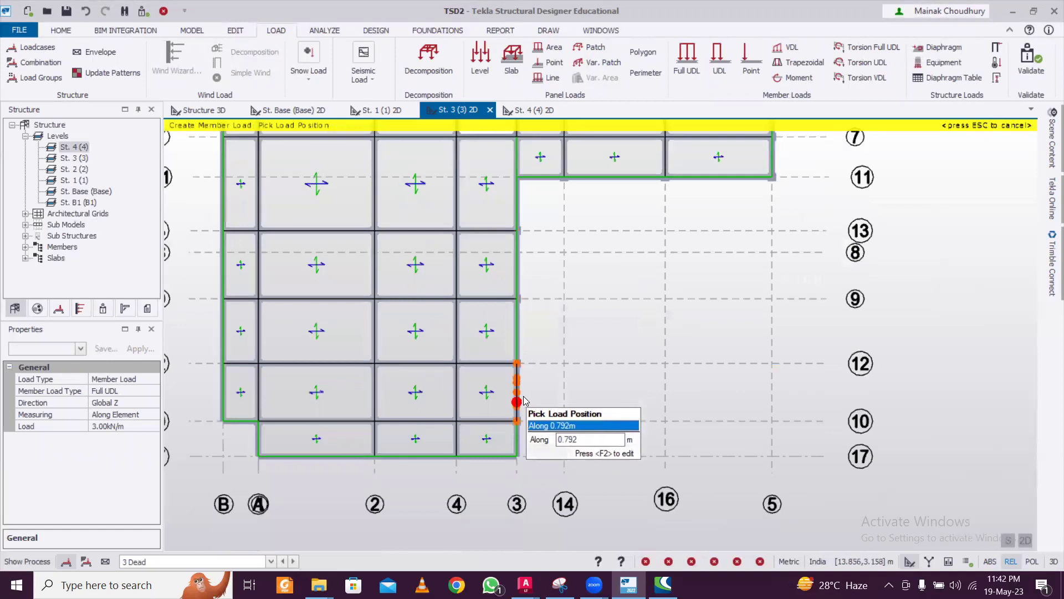
scroll(549, 360, "down", 3)
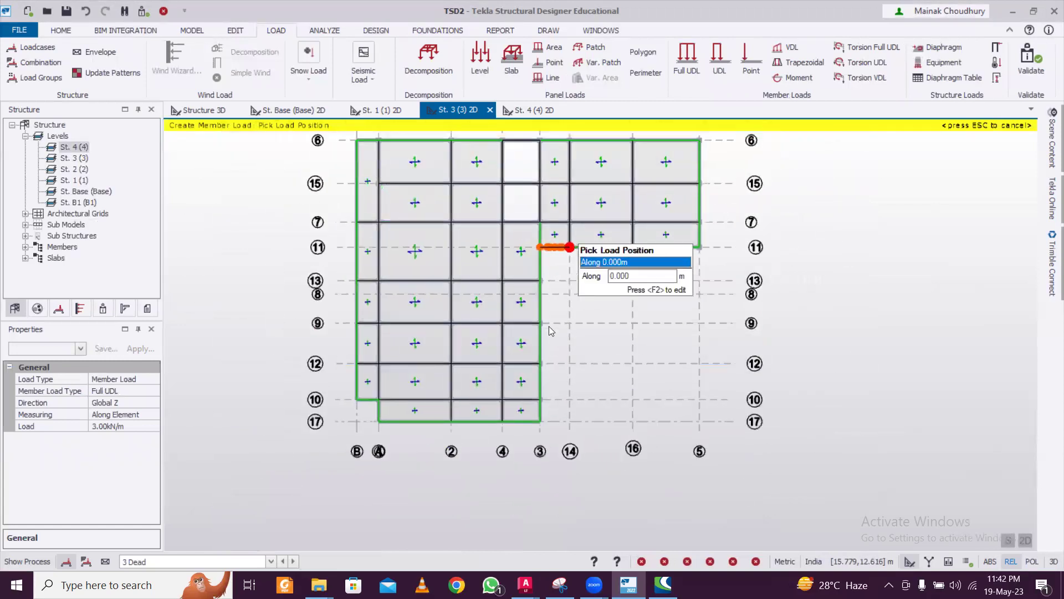
scroll(550, 331, "up", 2)
left_click(107, 425)
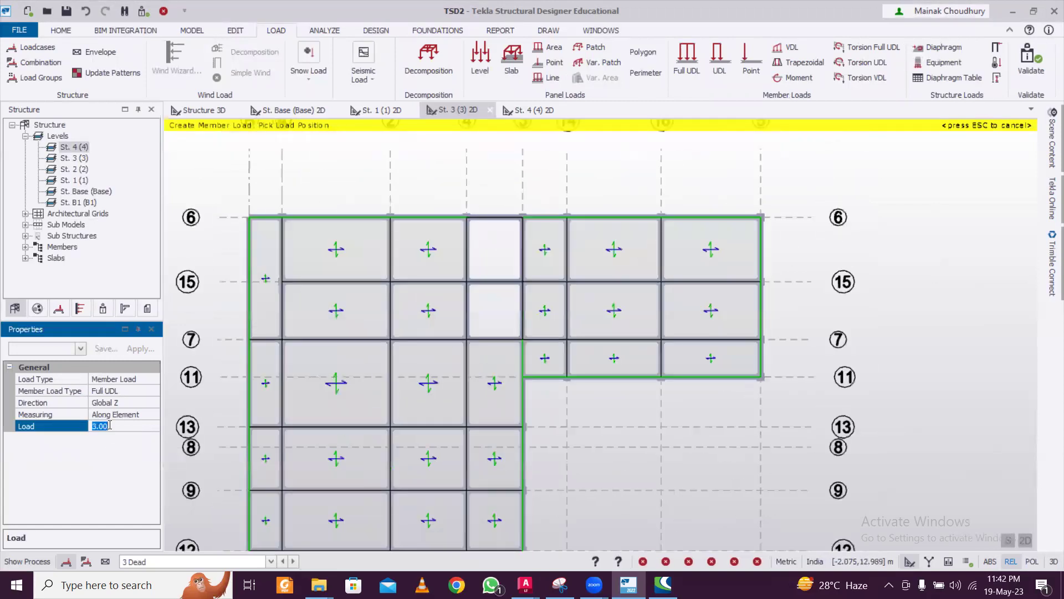
left_click(499, 221)
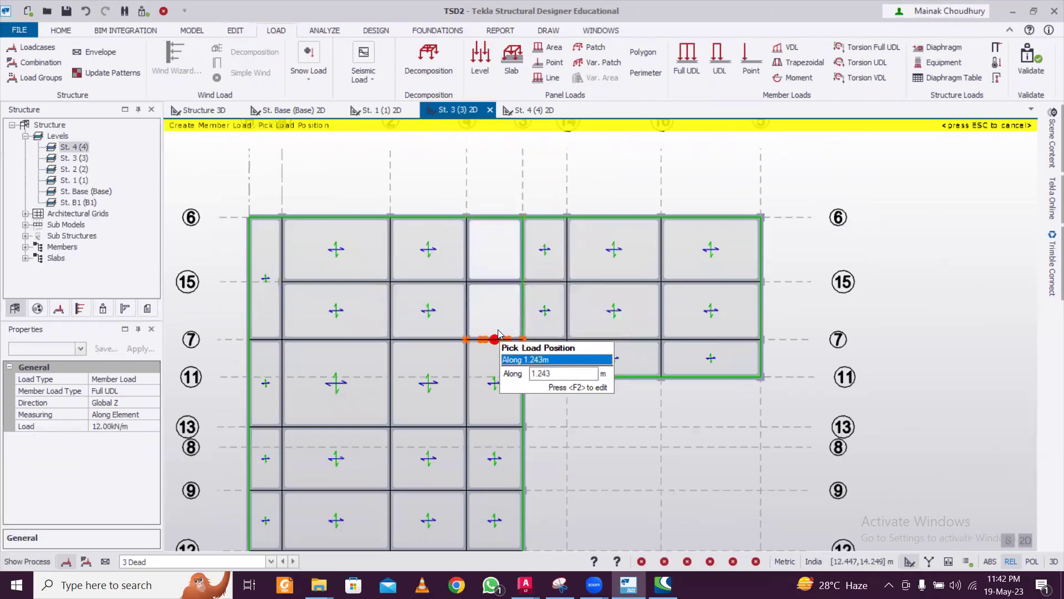
left_click(469, 262)
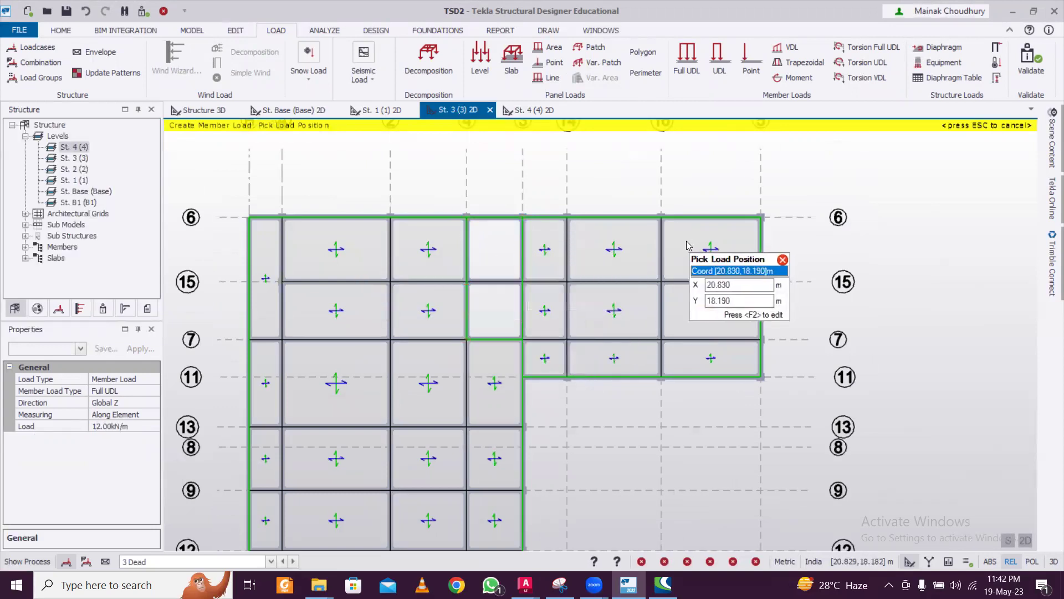
scroll(679, 243, "down", 5)
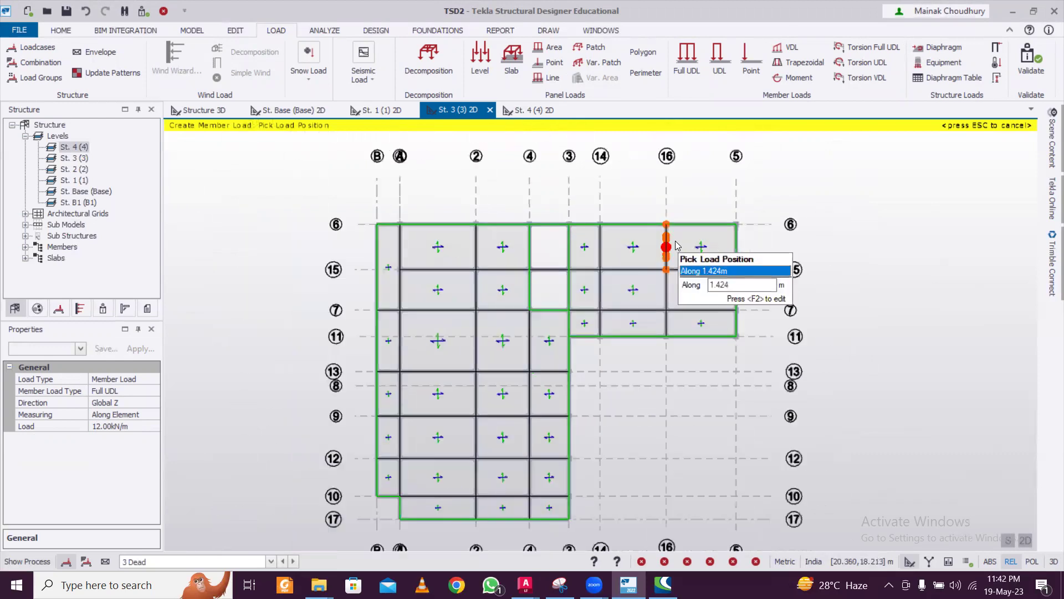
left_click(1027, 537)
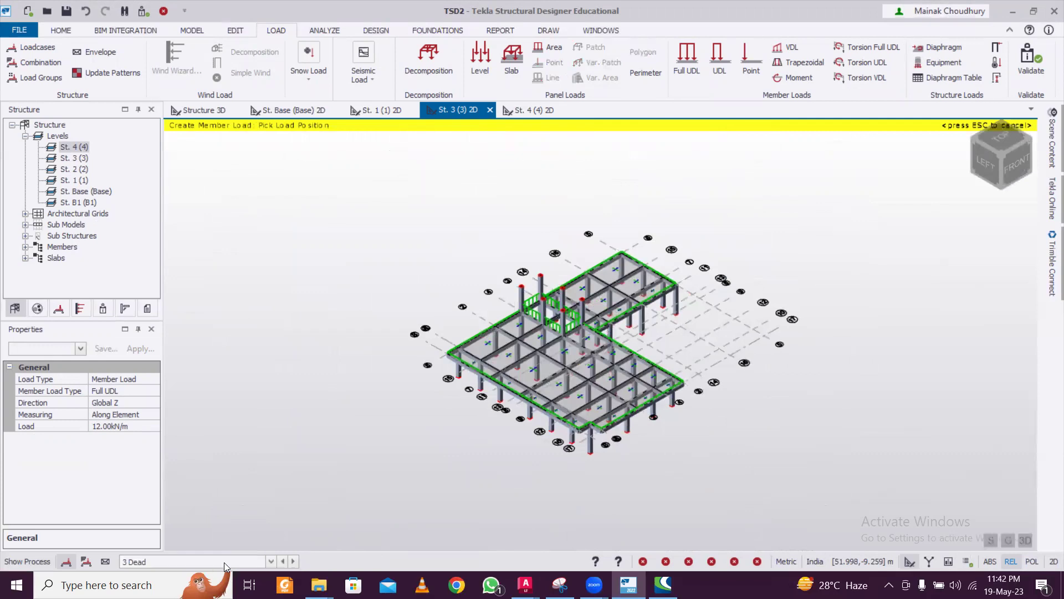
- Open the Structure 3D view and display the 5 Imposed load case on every floor
left_click(230, 113)
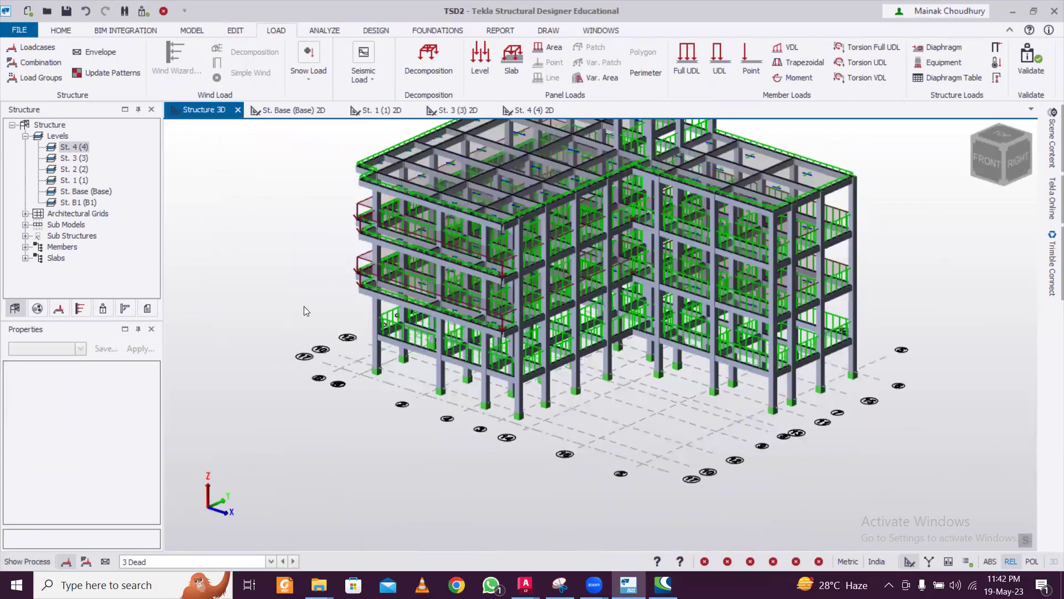
scroll(303, 306, "down", 2)
left_click(207, 562)
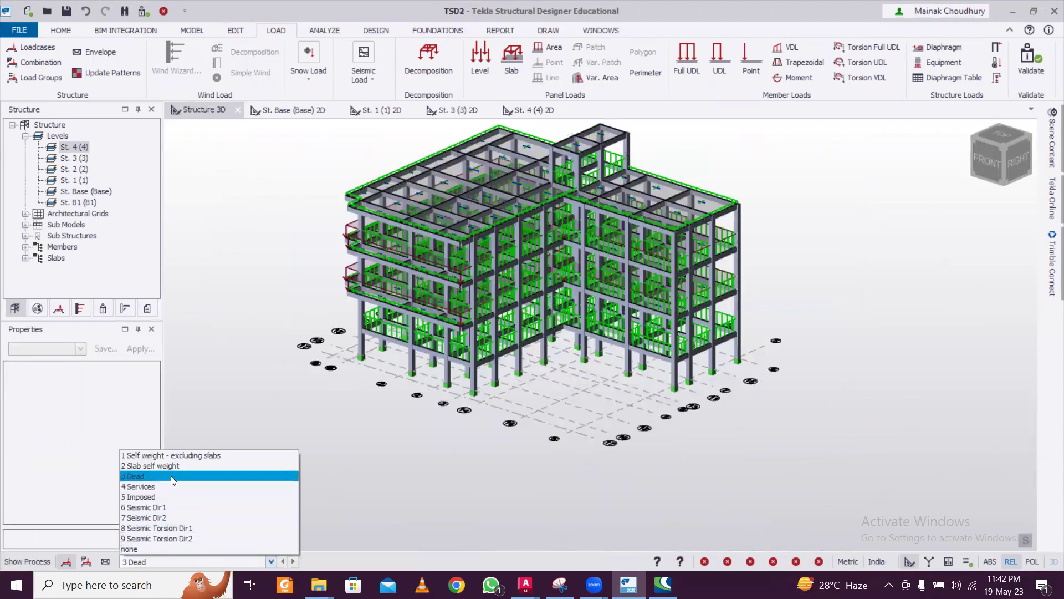
left_click(167, 497)
middle_click_drag(256, 372, 303, 350)
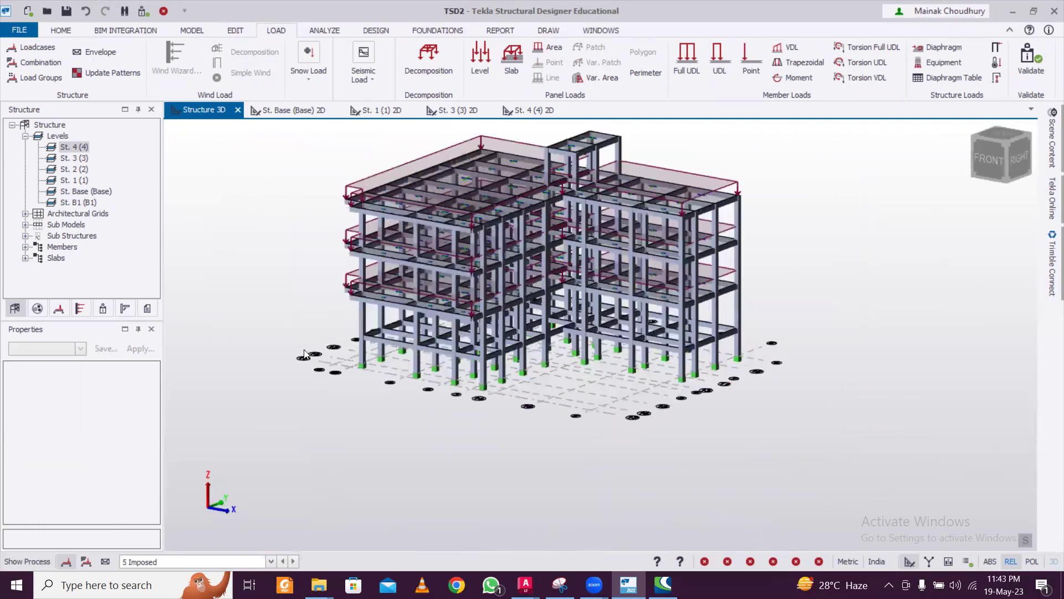
scroll(577, 297, "down", 2)
scroll(738, 236, "up", 5)
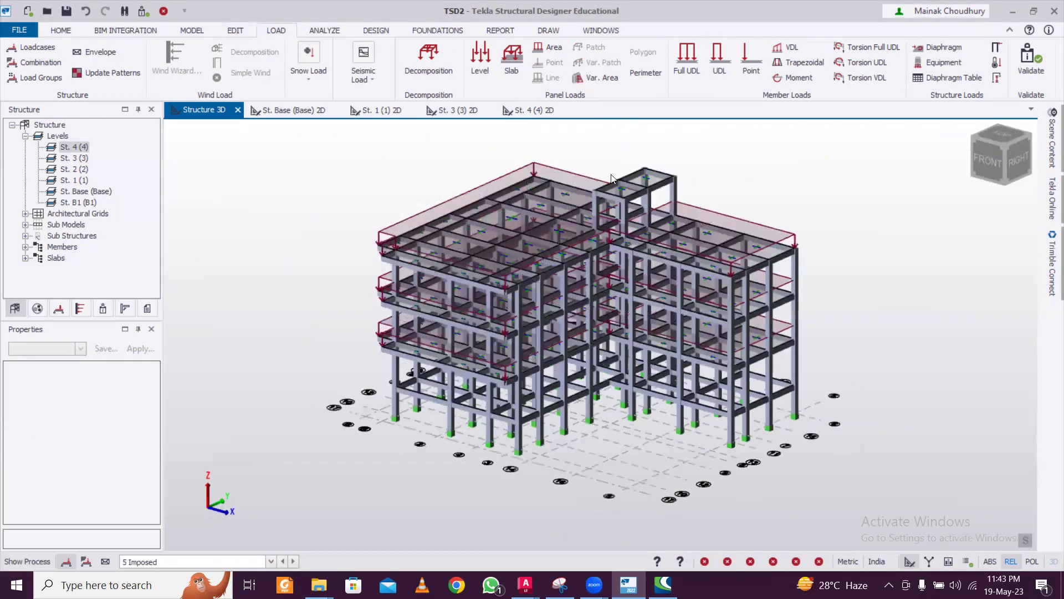
left_click(366, 82)
- Run the Seismic Wizard through all pages, from base information to localization, and finish it
left_click(333, 81)
left_click(364, 80)
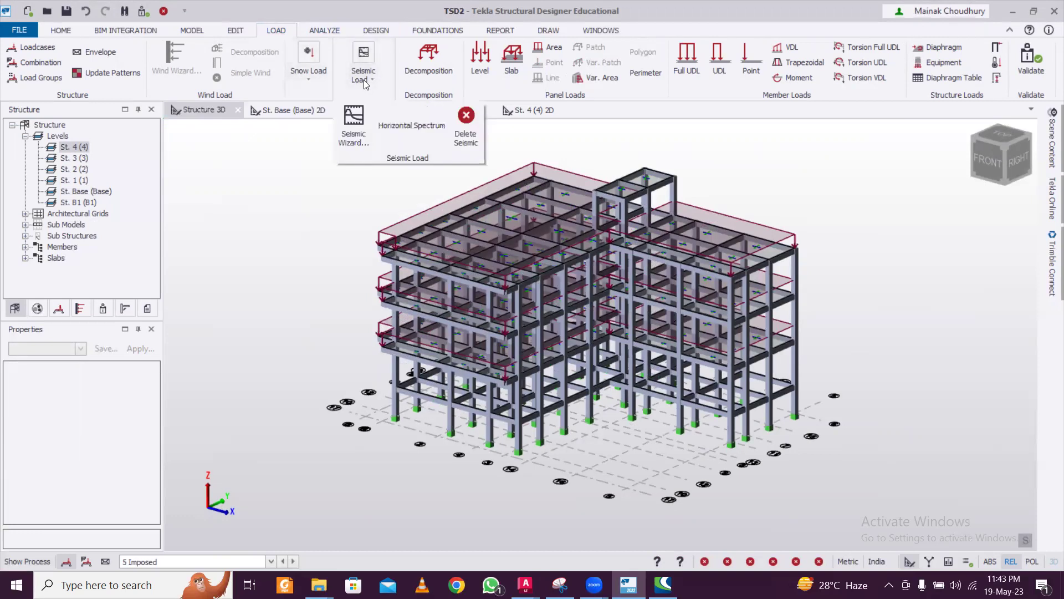
left_click(346, 128)
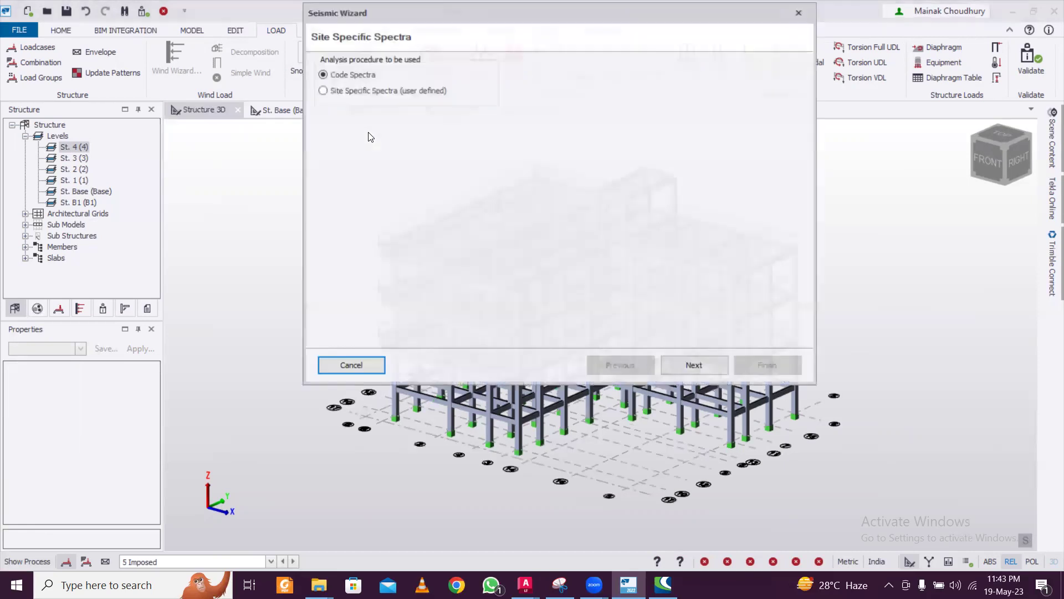
left_click(711, 373)
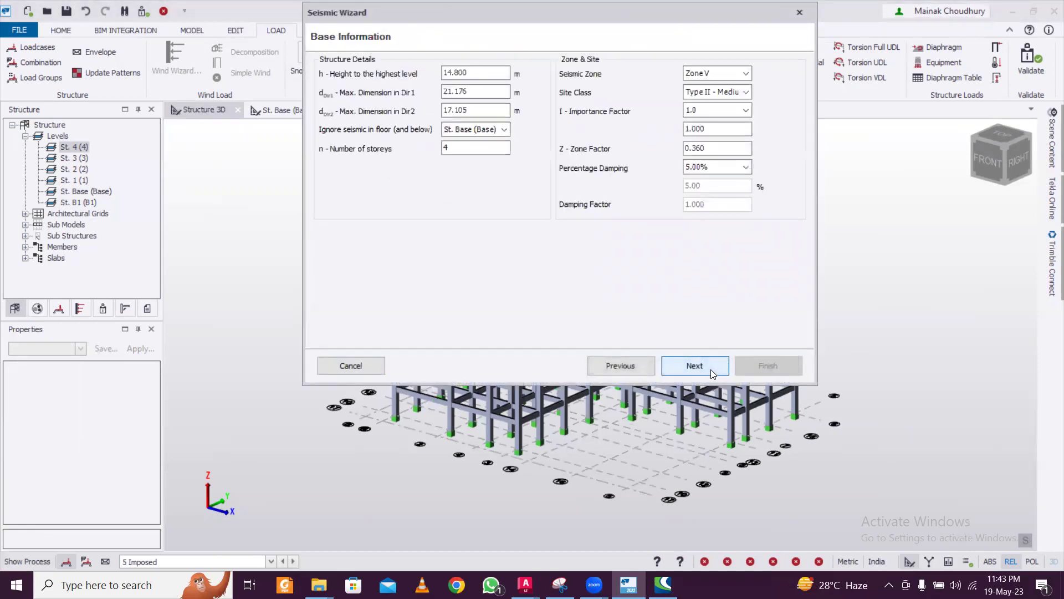
left_click(711, 373)
left_click(712, 373)
left_click(712, 370)
left_click(712, 370)
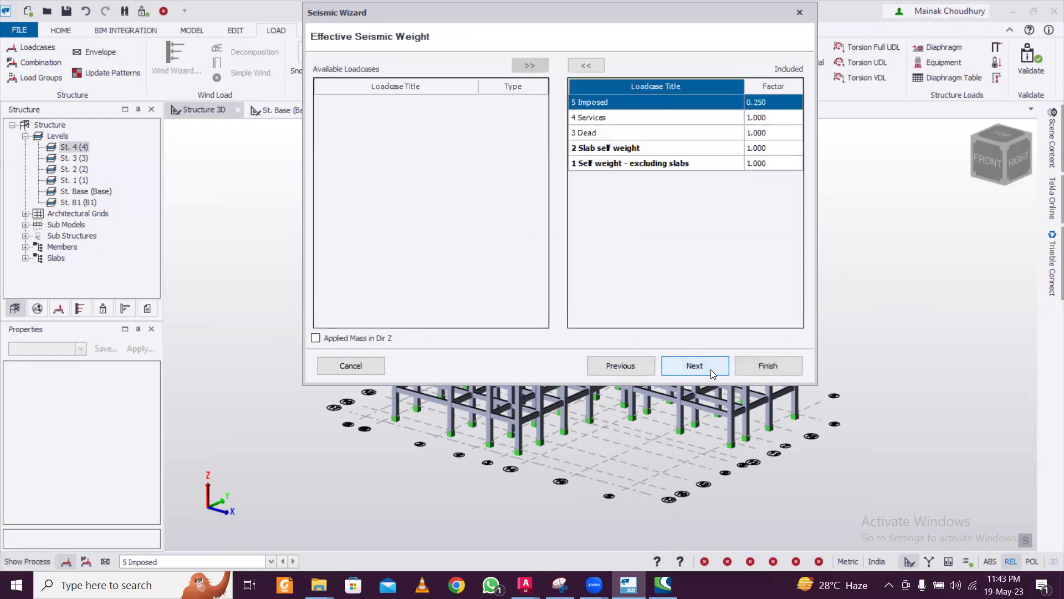
left_click(711, 369)
left_click(621, 365)
left_click(692, 365)
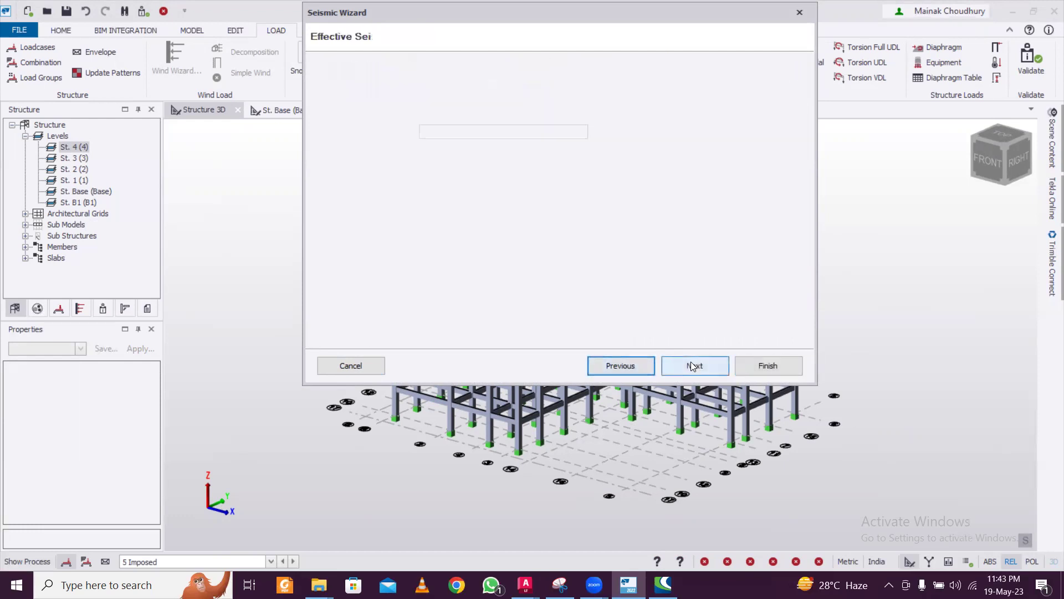
left_click(759, 367)
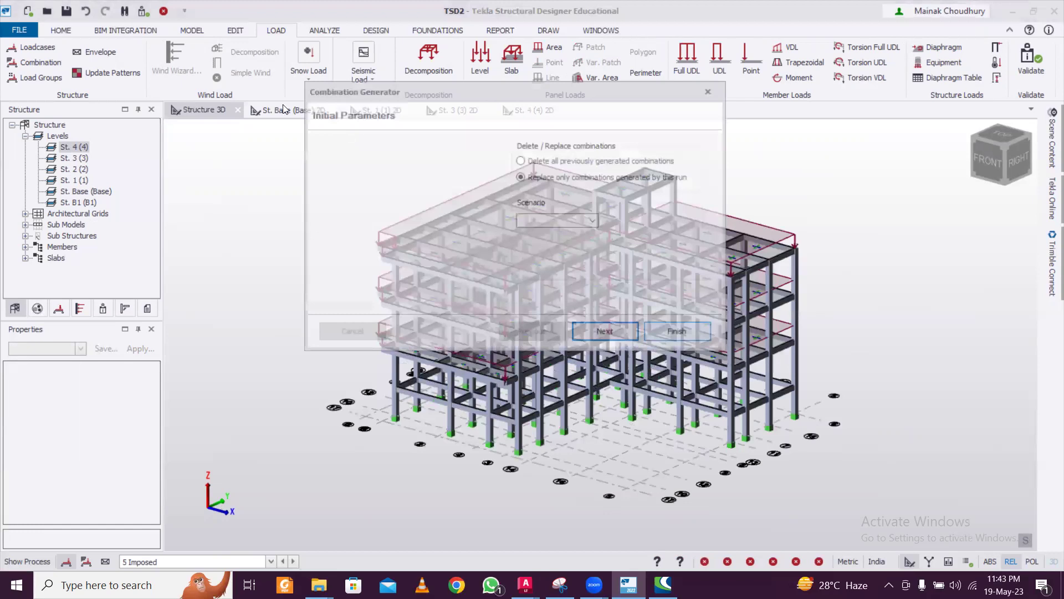
- Generate the seismic combinations, producing three Operating seismic combinations
left_click(595, 222)
left_click(549, 233)
left_click(608, 334)
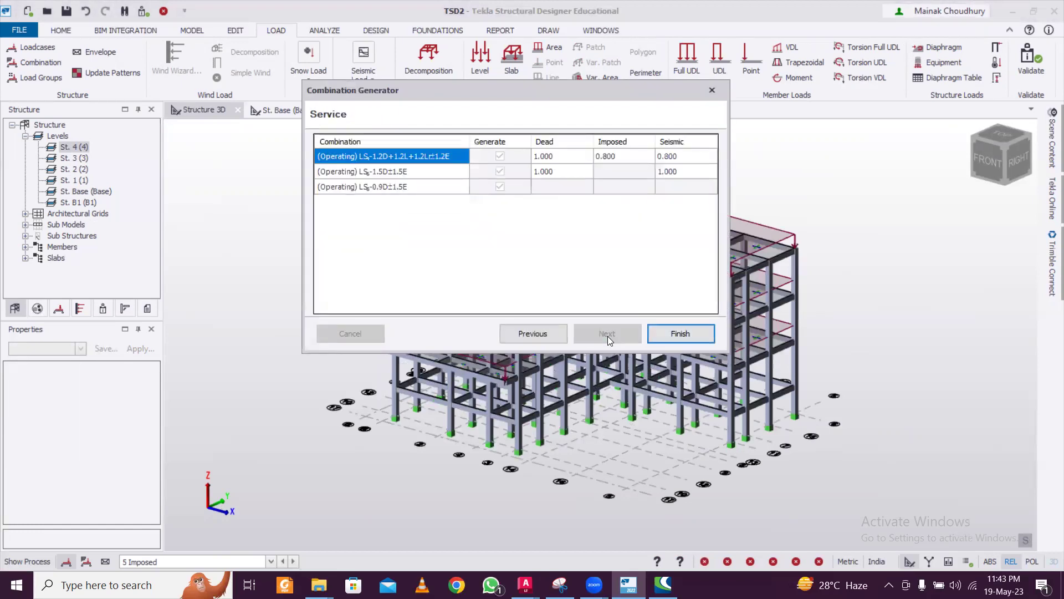
left_click(686, 337)
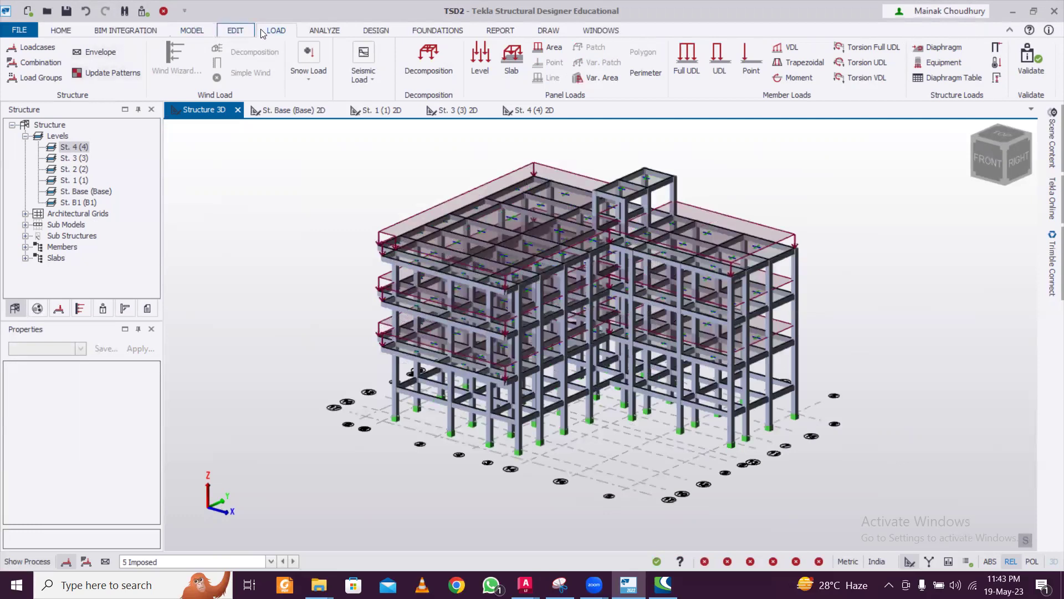
- Regenerate the combinations to add gravity 1.5D+1.5L+1.5Lr, fourteen combinations in total
left_click(47, 67)
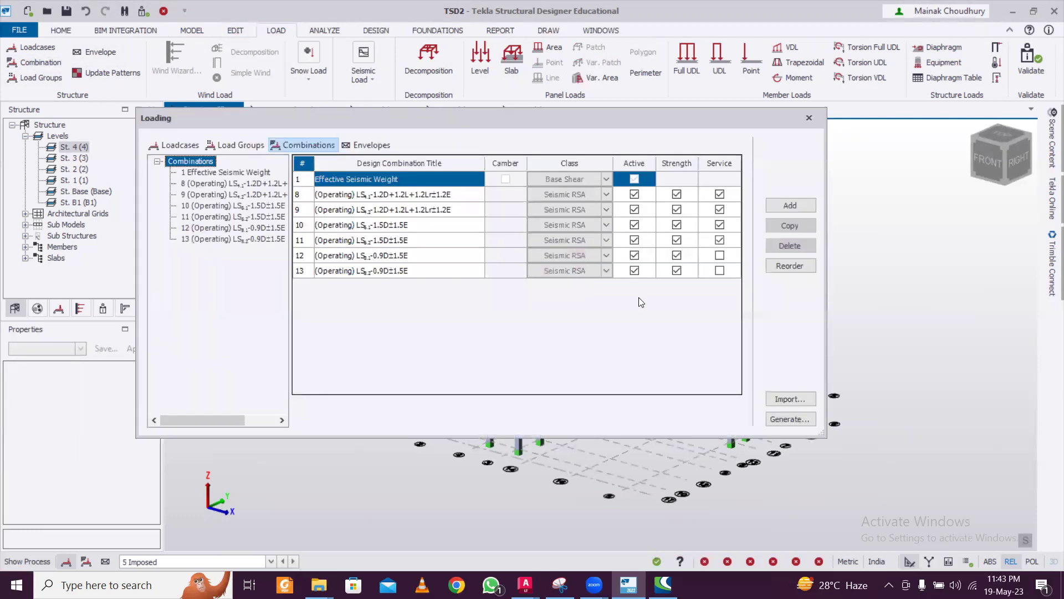
left_click(798, 420)
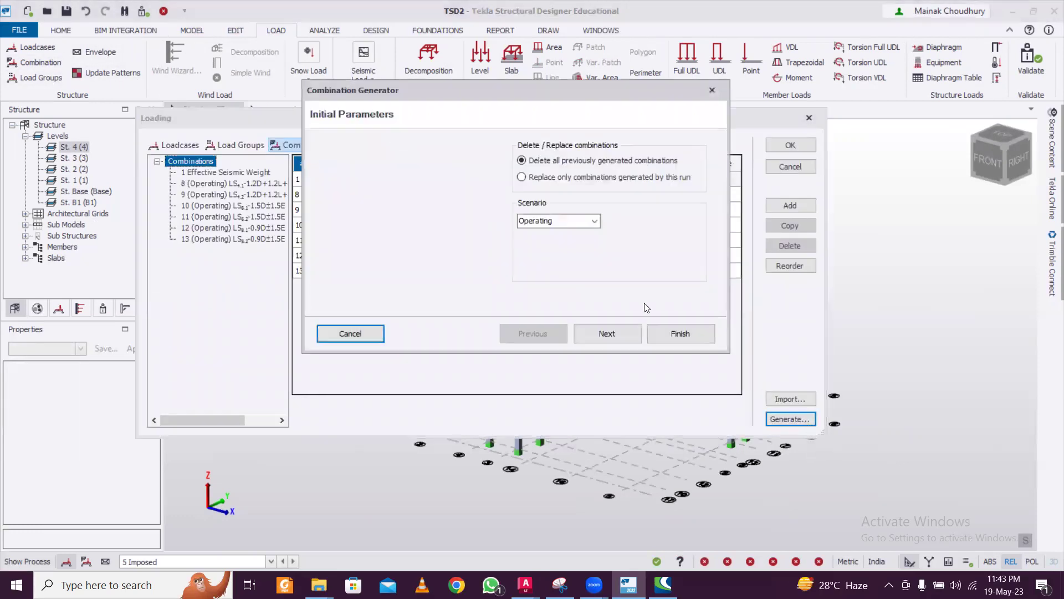
left_click(608, 333)
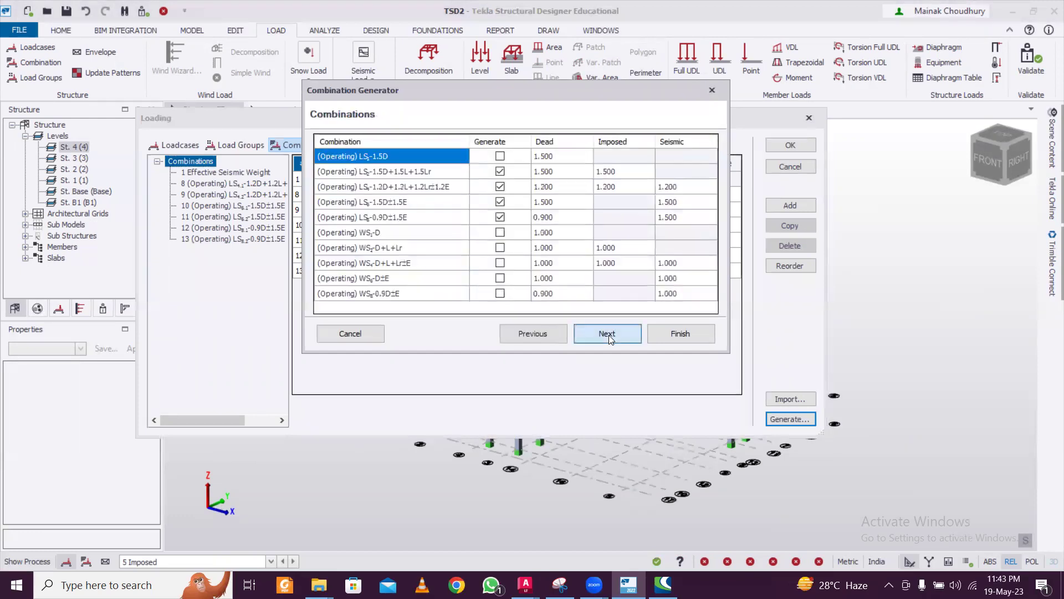
left_click(607, 334)
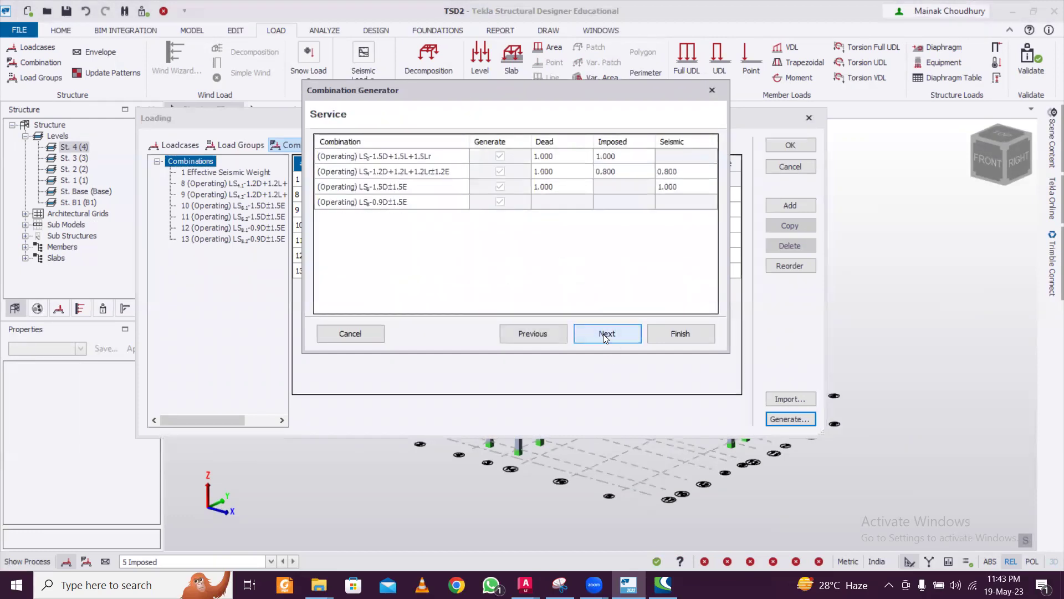
left_click(603, 334)
left_click(603, 335)
left_click(676, 336)
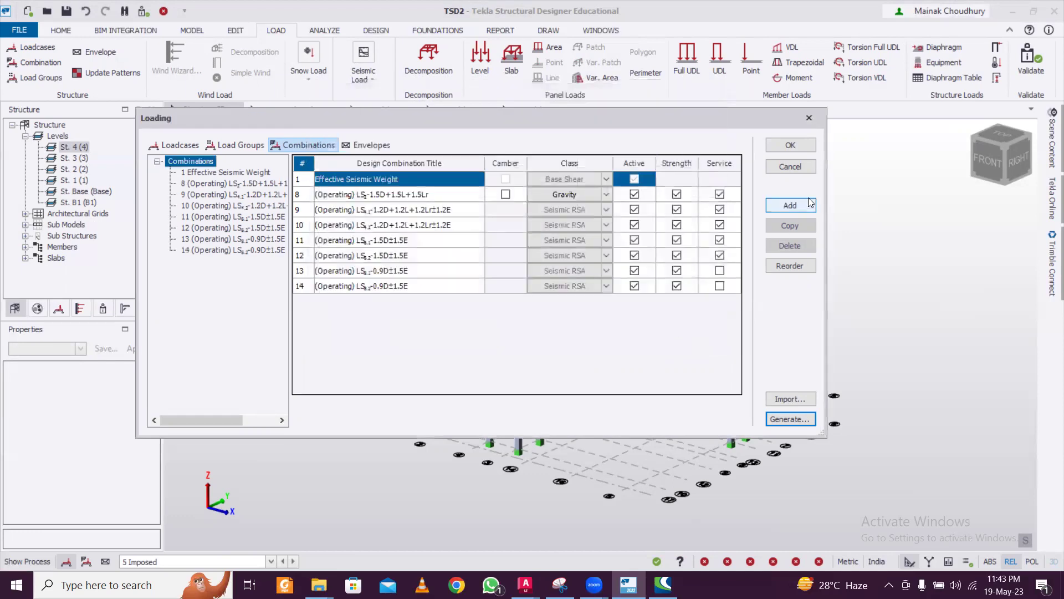
left_click(799, 148)
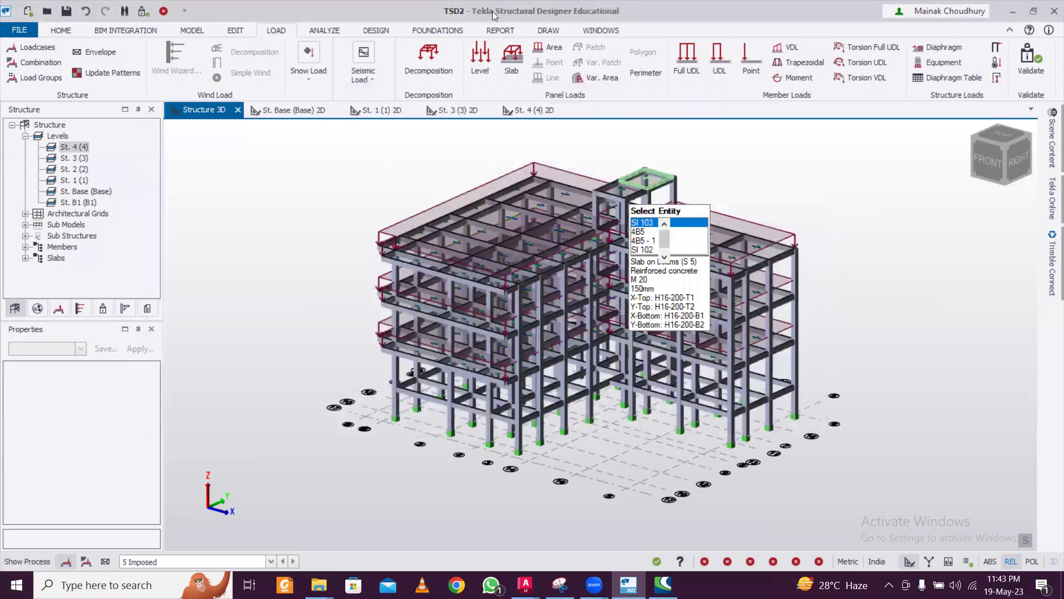
left_click(376, 30)
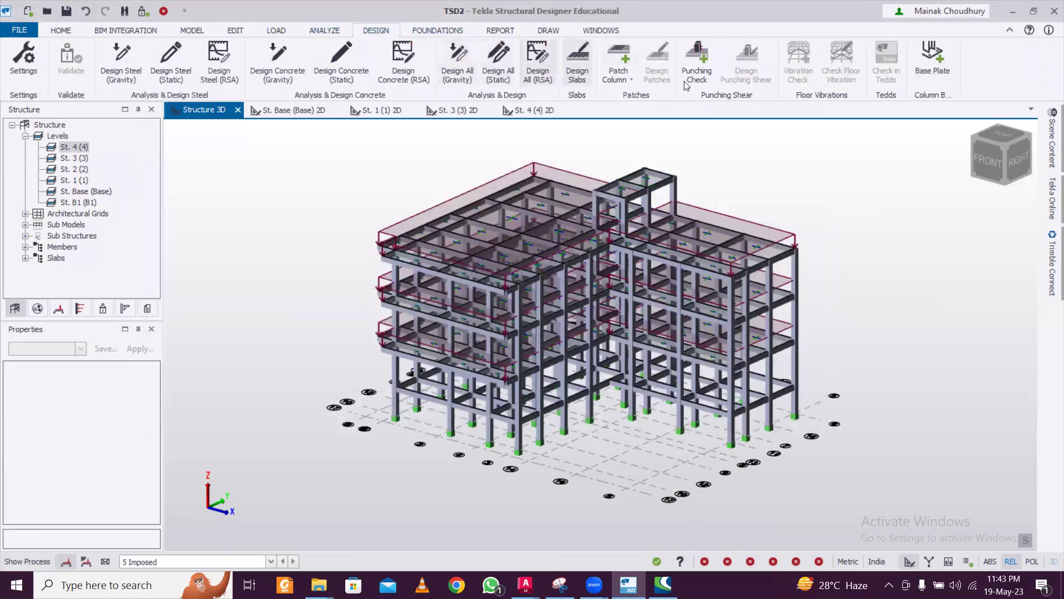
- Run Design All (Static), giving 425 passing members and 66 warnings
left_click(498, 67)
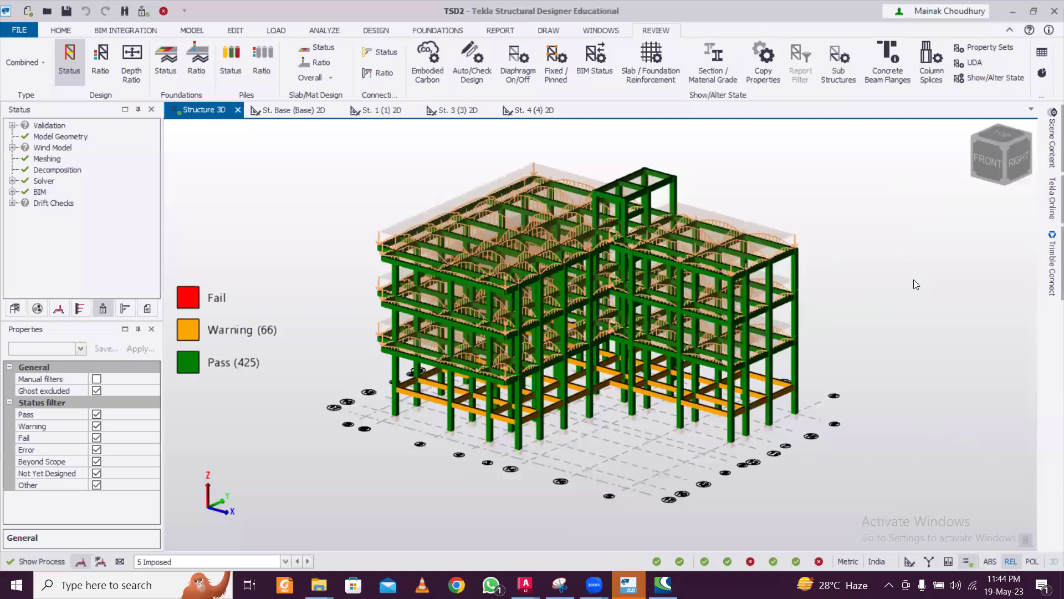
- Switch the model colouring to utilisation ratio, showing 307 members below 0.5
right_click_drag(863, 273, 691, 288)
middle_click_drag(783, 321, 806, 353)
scroll(879, 350, "up", 3)
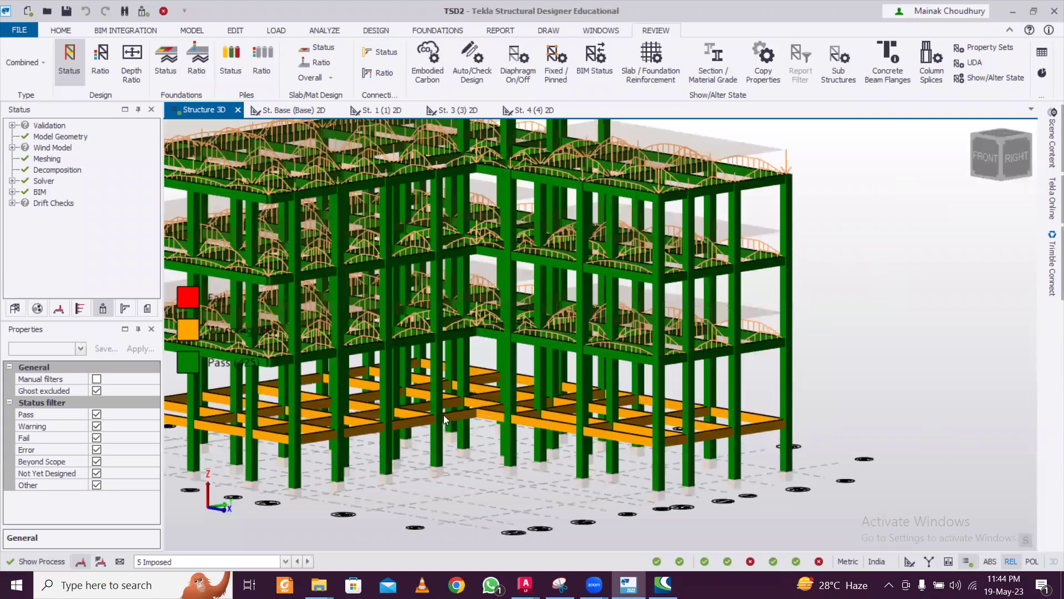
scroll(444, 413, "down", 3)
scroll(392, 353, "up", 2)
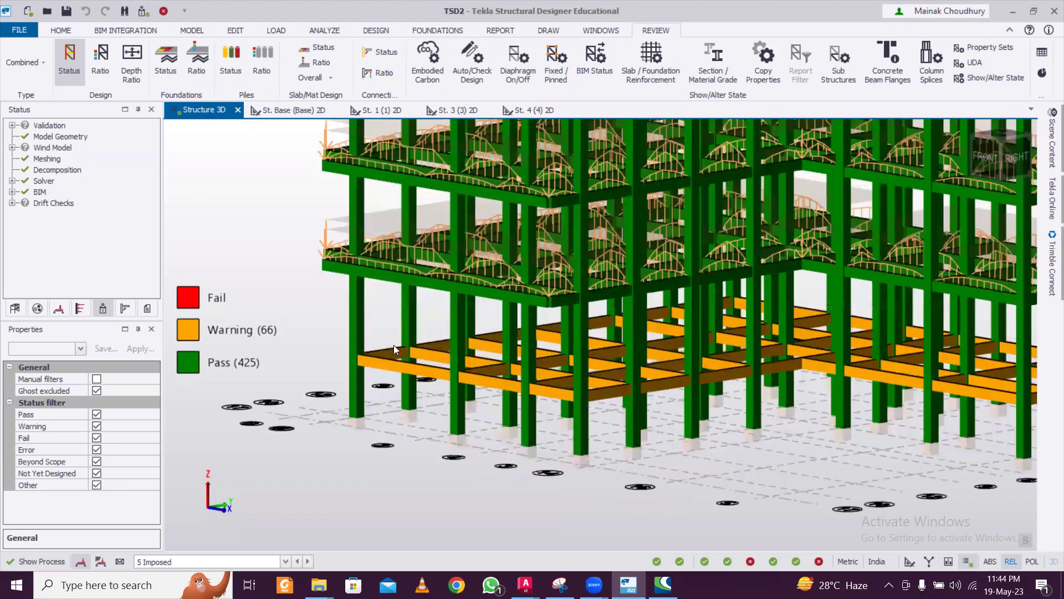
scroll(394, 345, "down", 2)
scroll(390, 338, "up", 2)
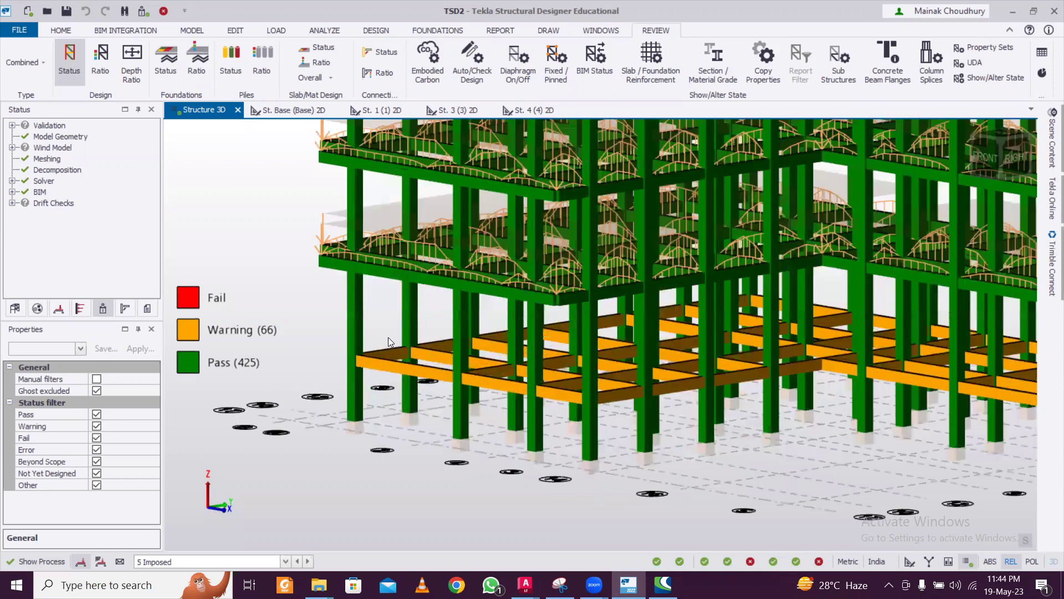
scroll(388, 337, "down", 4)
right_click_drag(817, 323, 761, 328)
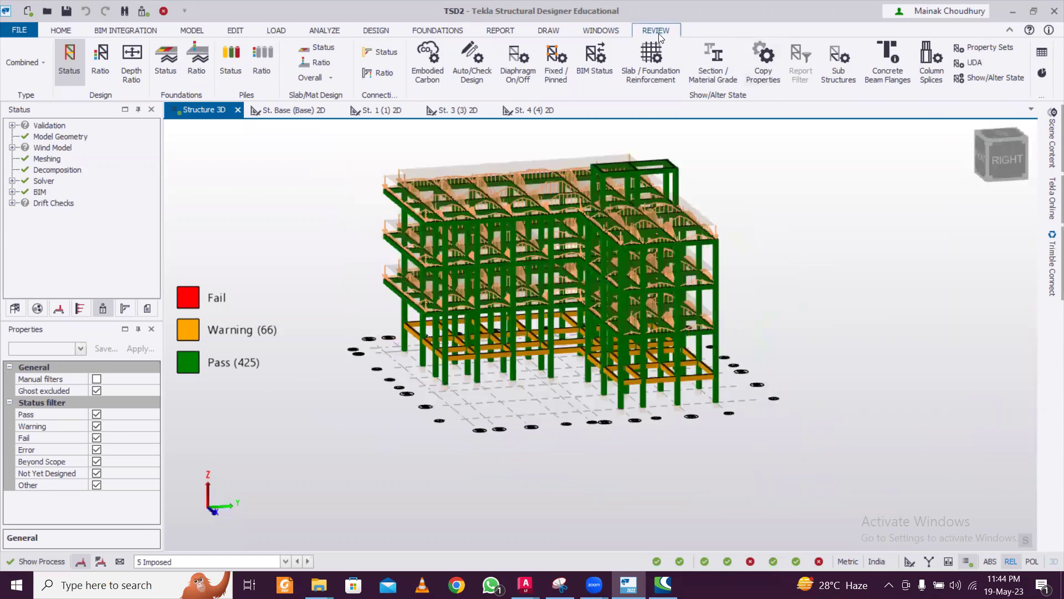
left_click(98, 63)
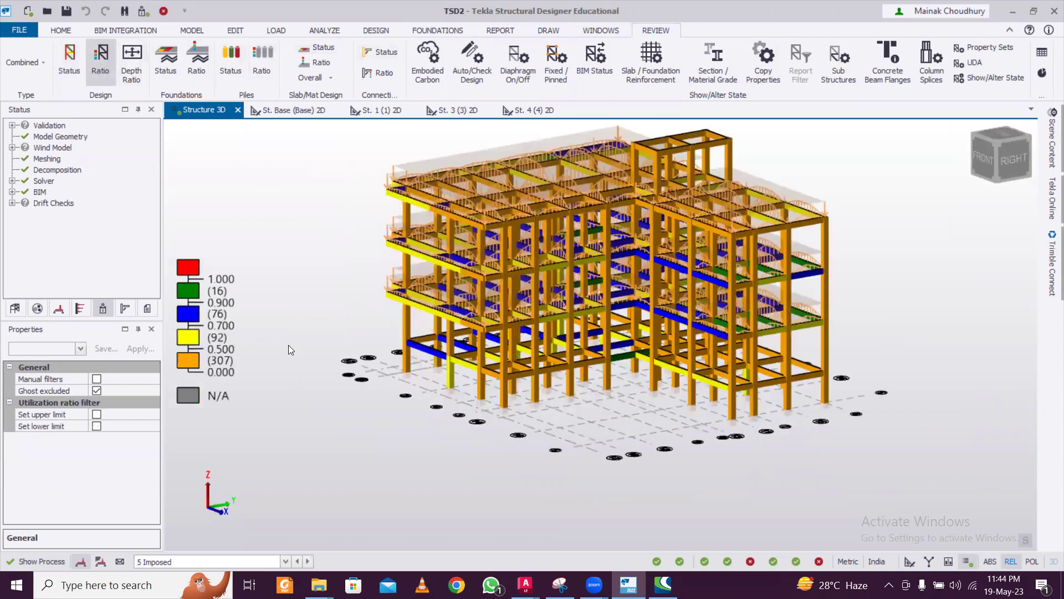
scroll(360, 294, "up", 3)
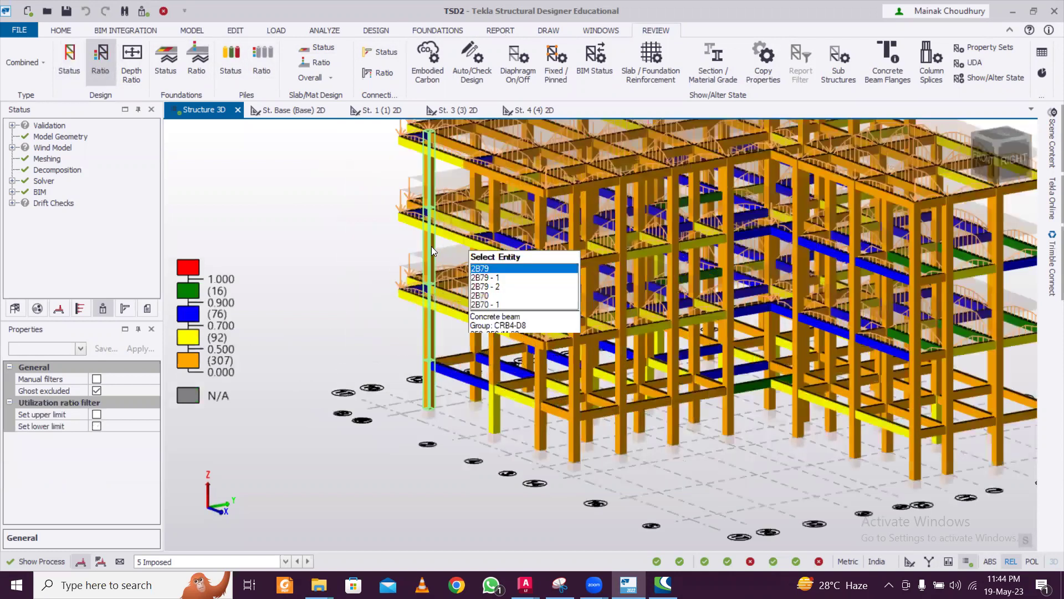
right_click(431, 247)
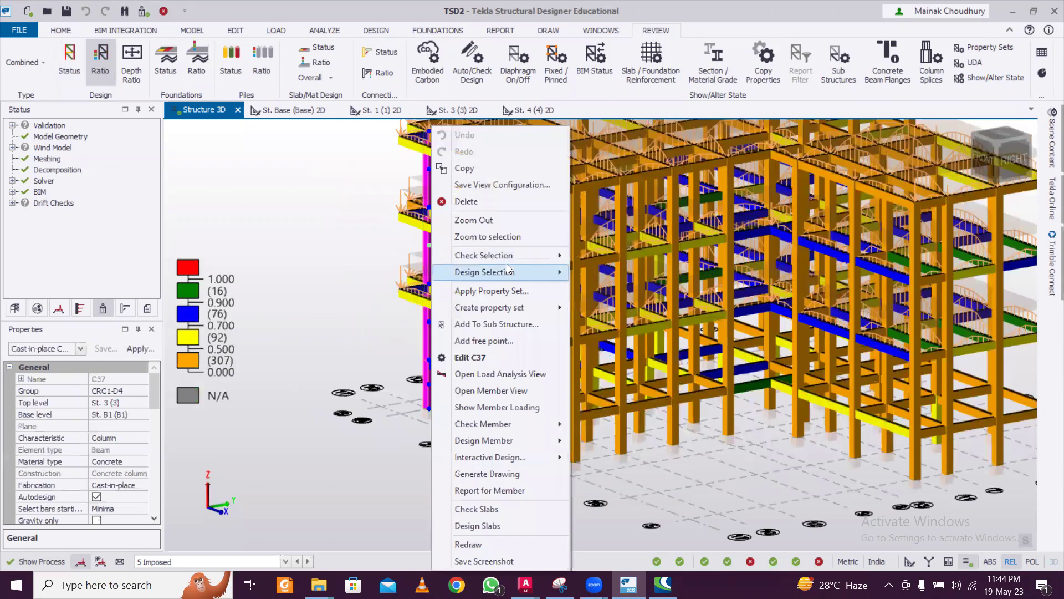
left_click(604, 264)
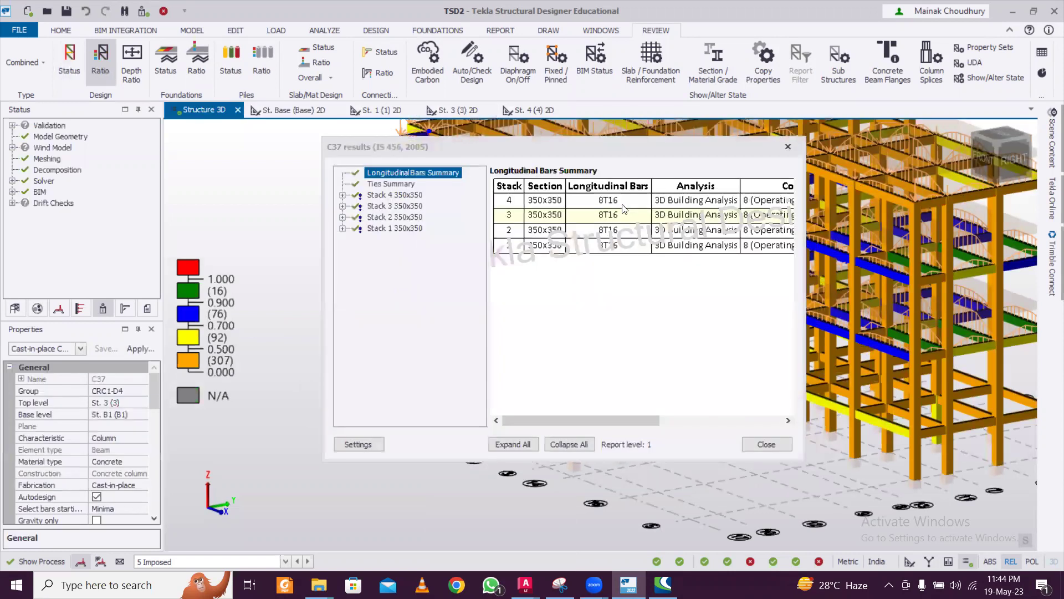
left_click(786, 155)
left_click(788, 146)
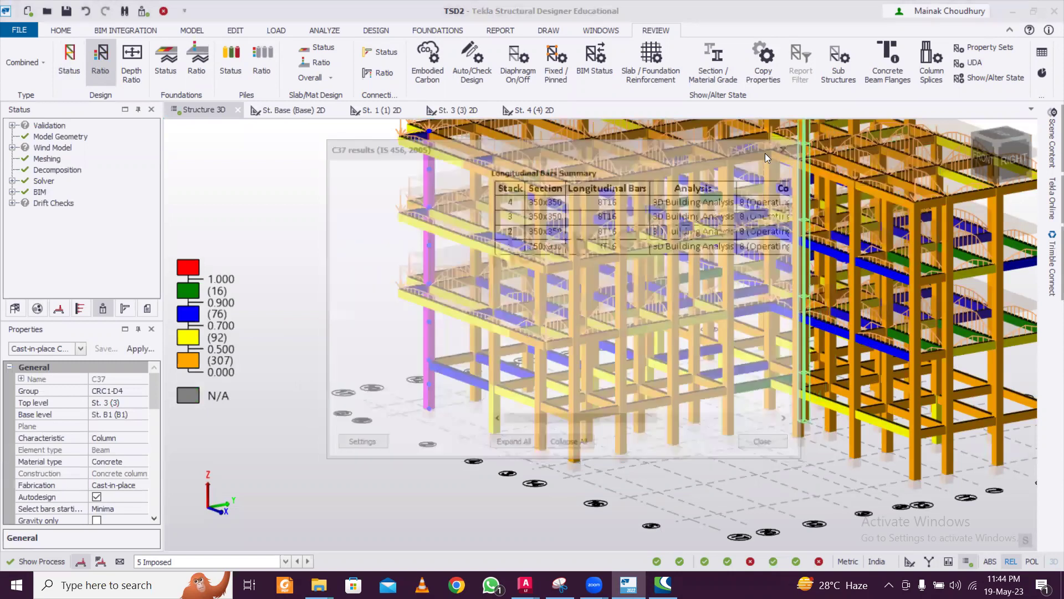
scroll(861, 333, "up", 2)
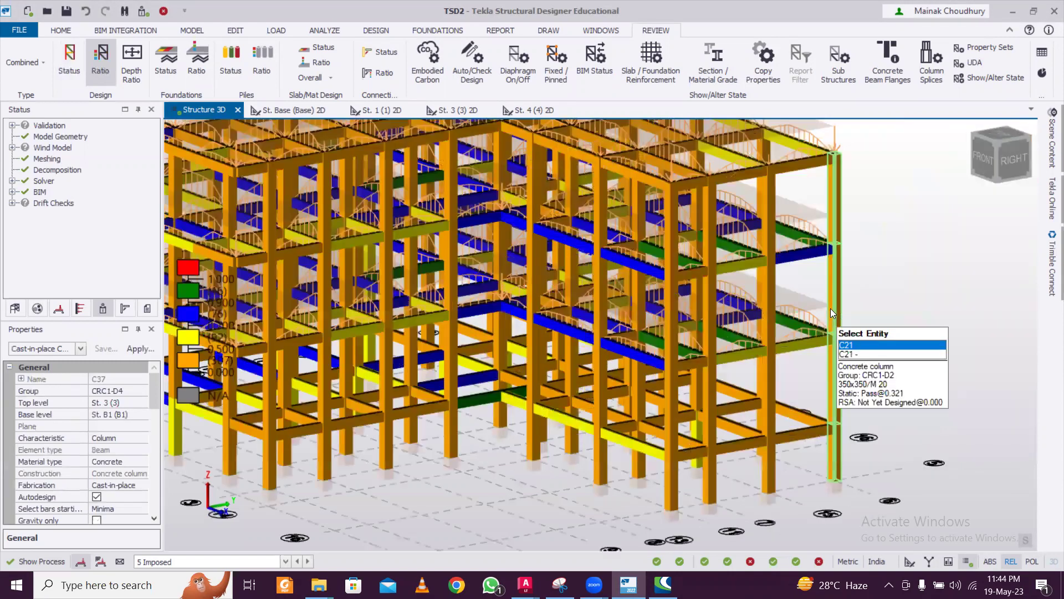
right_click(830, 308)
mouse_move(924, 298)
left_click(976, 299)
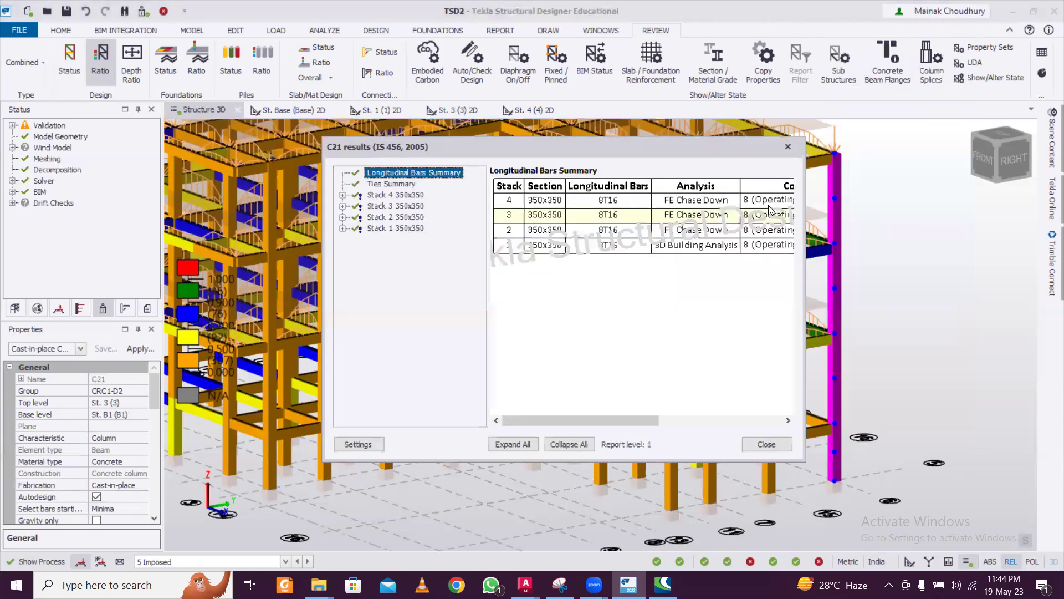
left_click(788, 147)
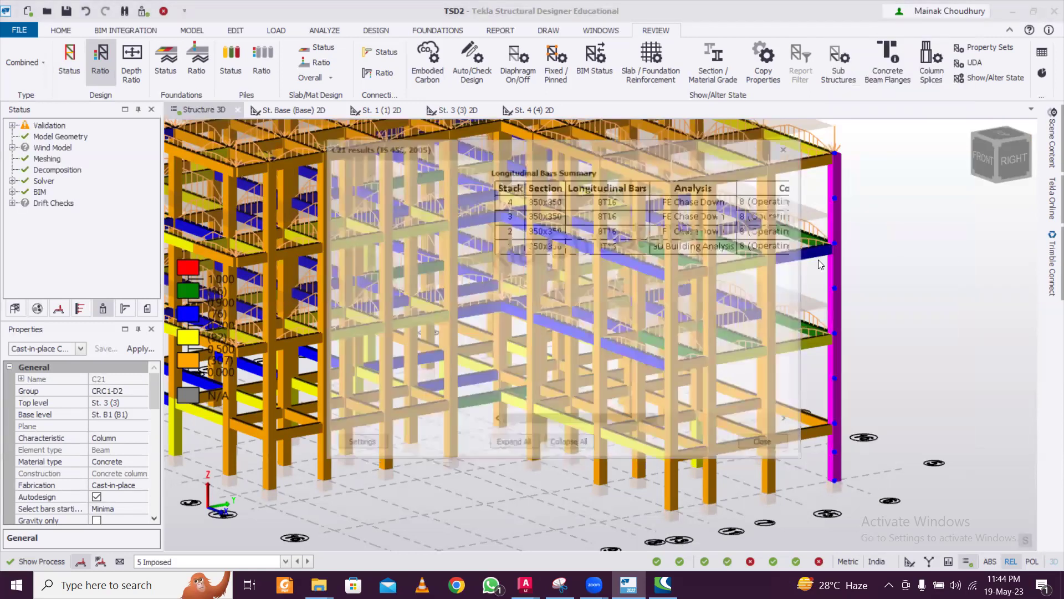
scroll(353, 335, "up", 3)
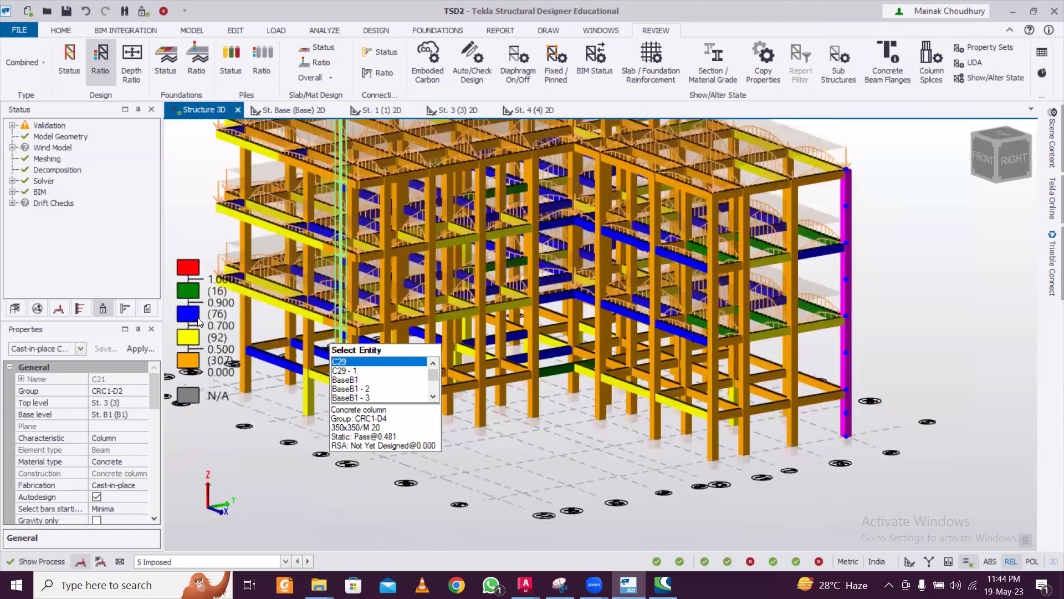
scroll(660, 332, "up", 2)
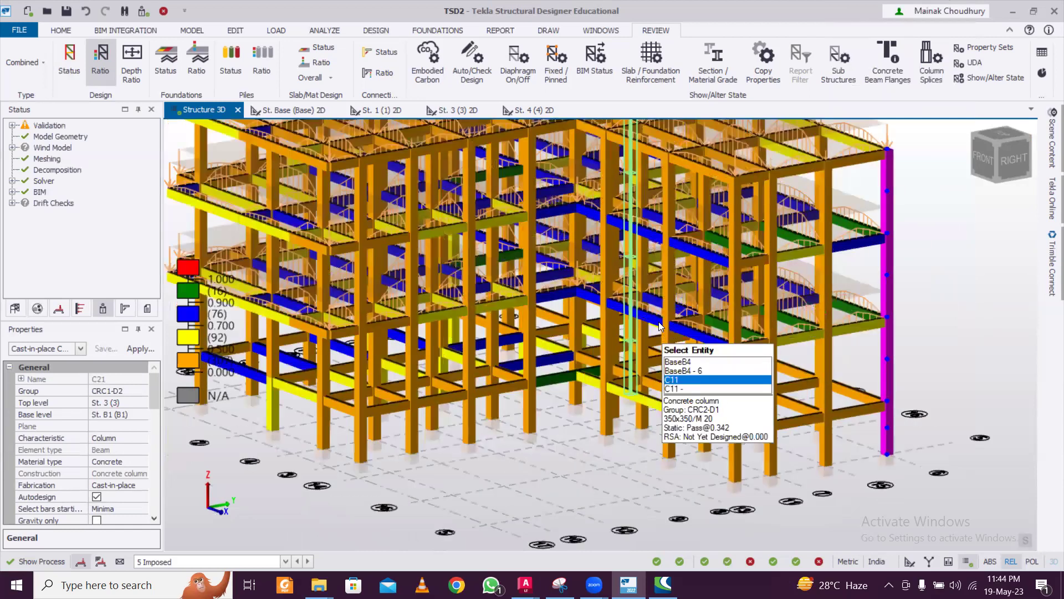
right_click(651, 325)
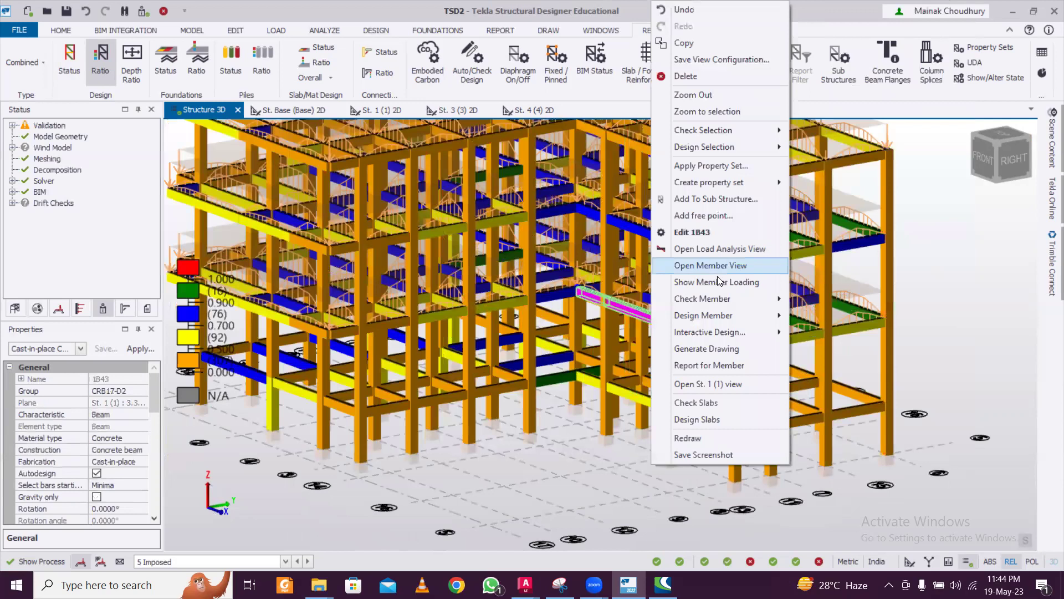
mouse_move(737, 299)
left_click(822, 300)
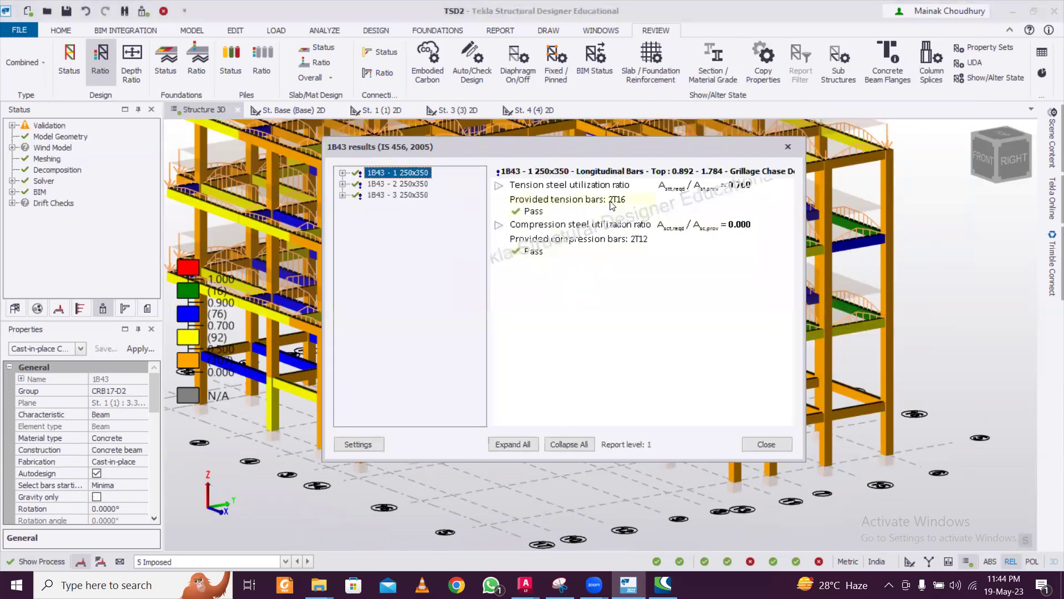
double_click(416, 185)
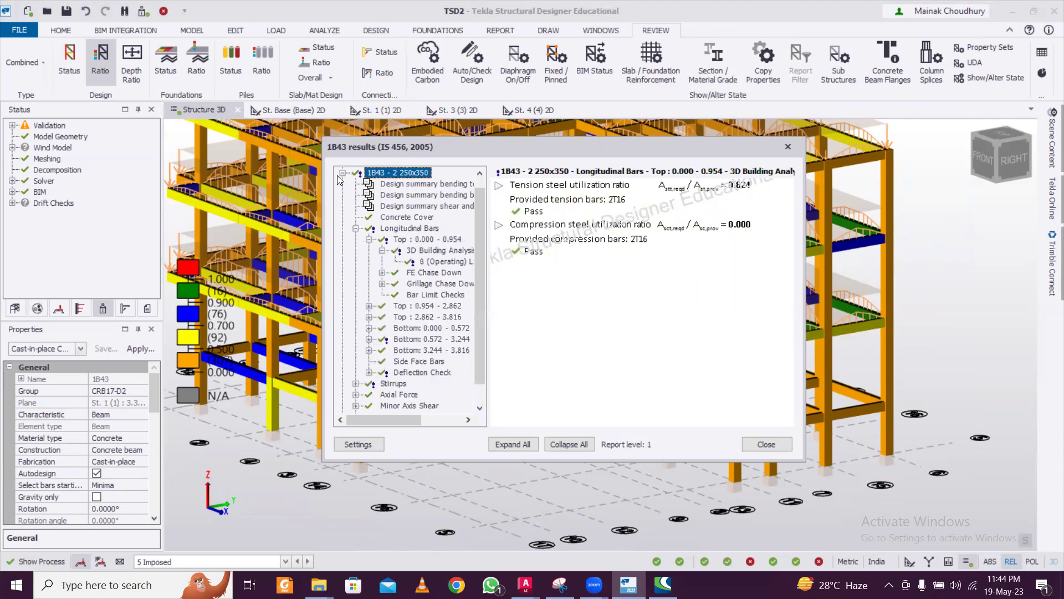
left_click(342, 173)
double_click(400, 195)
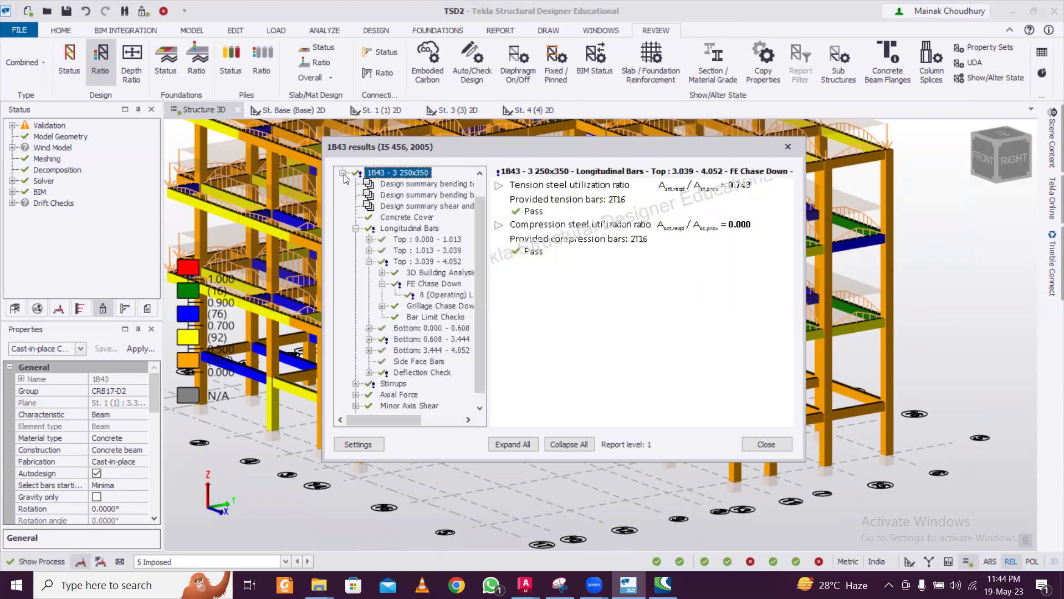
left_click(343, 174)
left_click(788, 147)
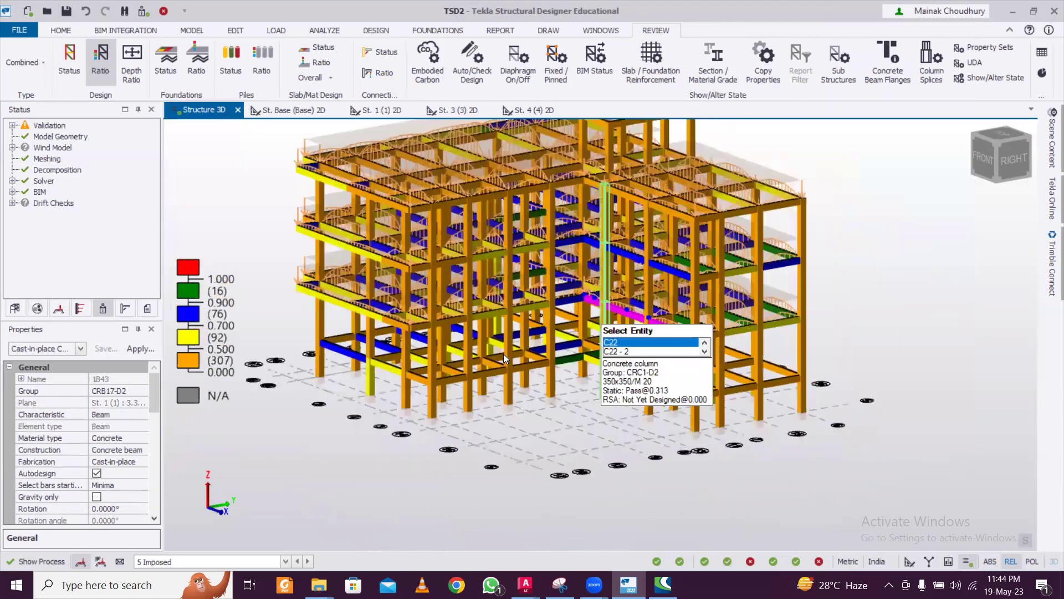
scroll(581, 357, "up", 3)
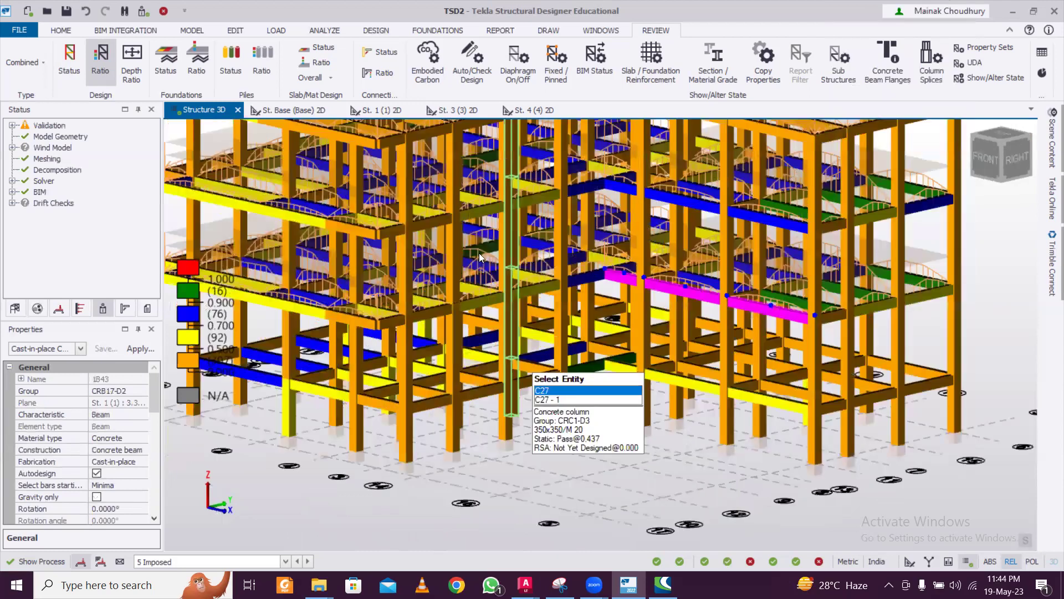
scroll(484, 260, "up", 2)
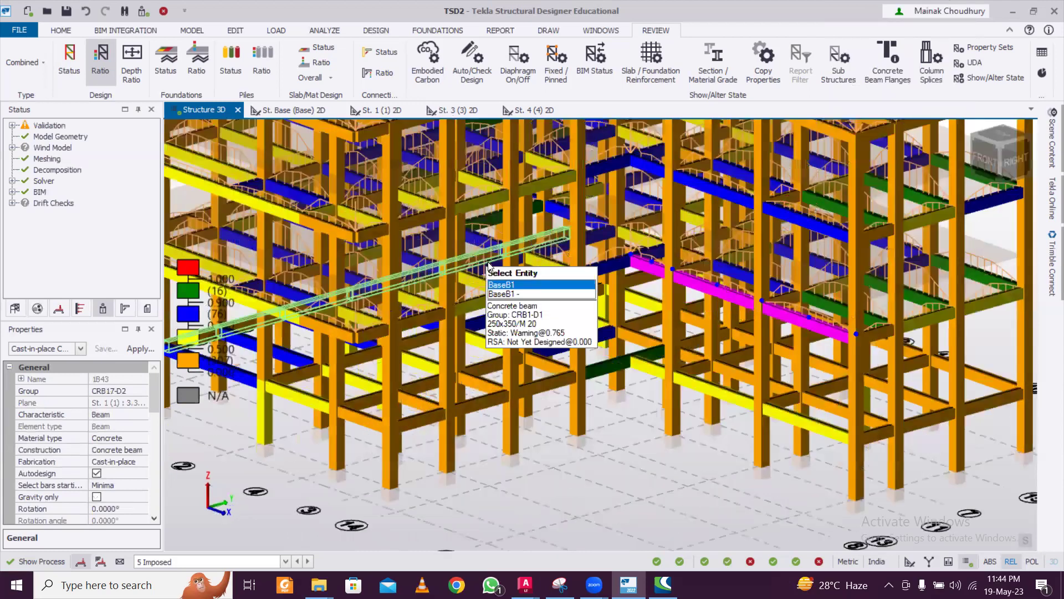
right_click(488, 262)
mouse_move(596, 241)
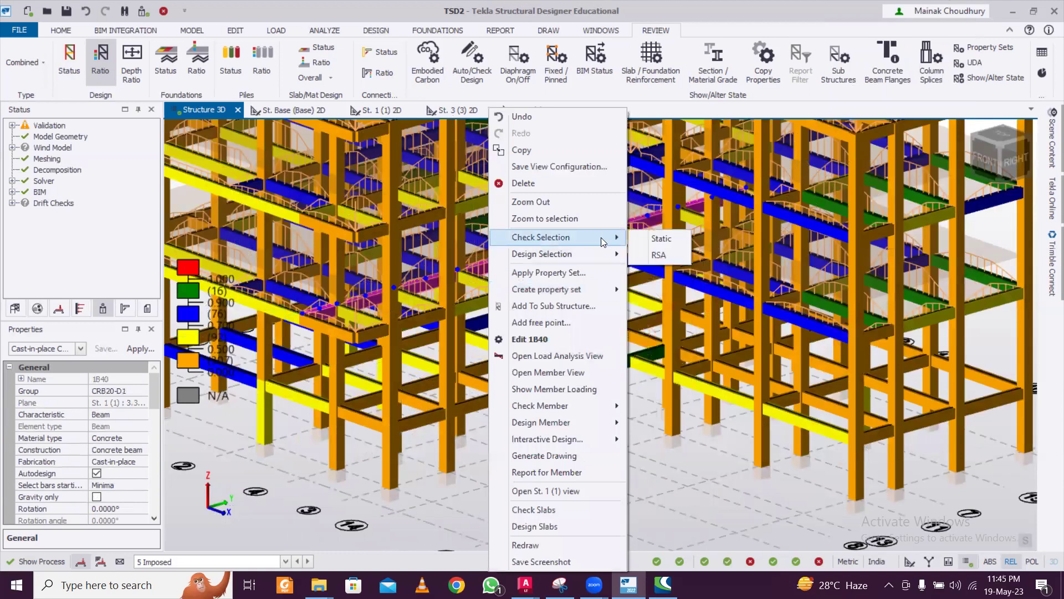
left_click(647, 237)
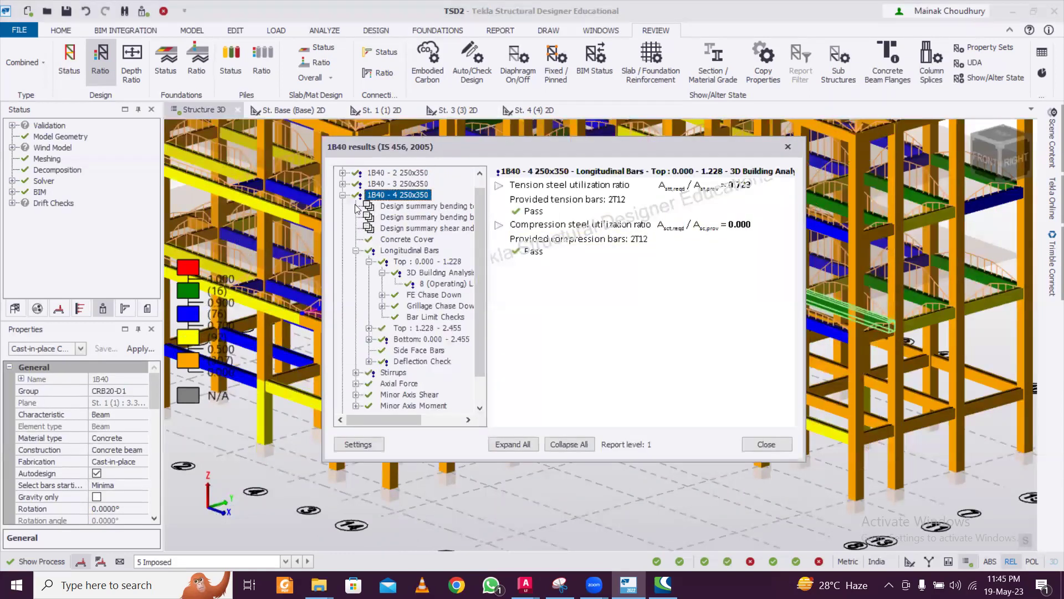
left_click(342, 195)
left_click(393, 240)
left_click(343, 196)
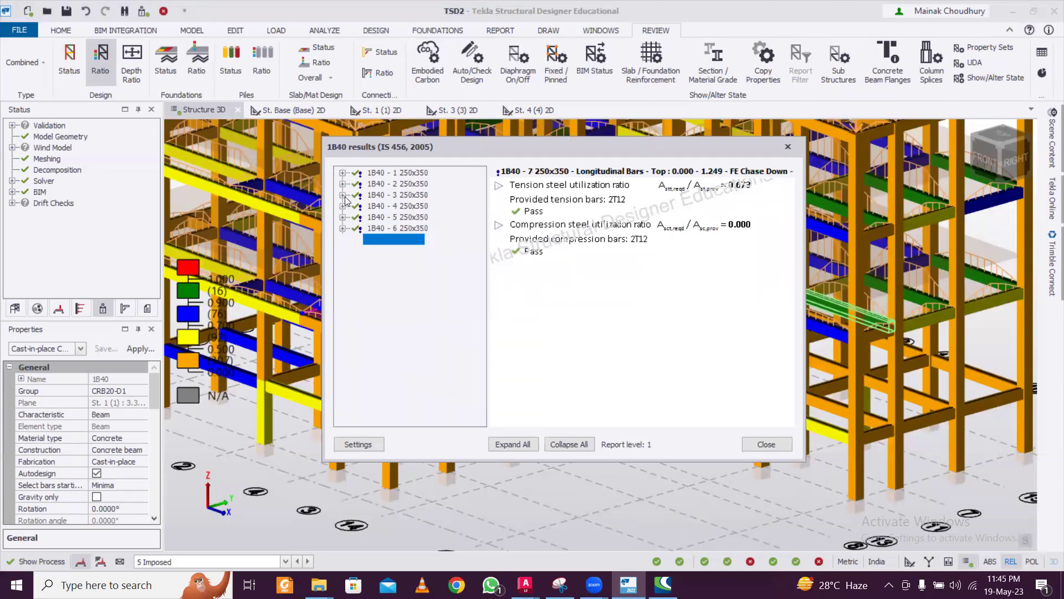
left_click(783, 145)
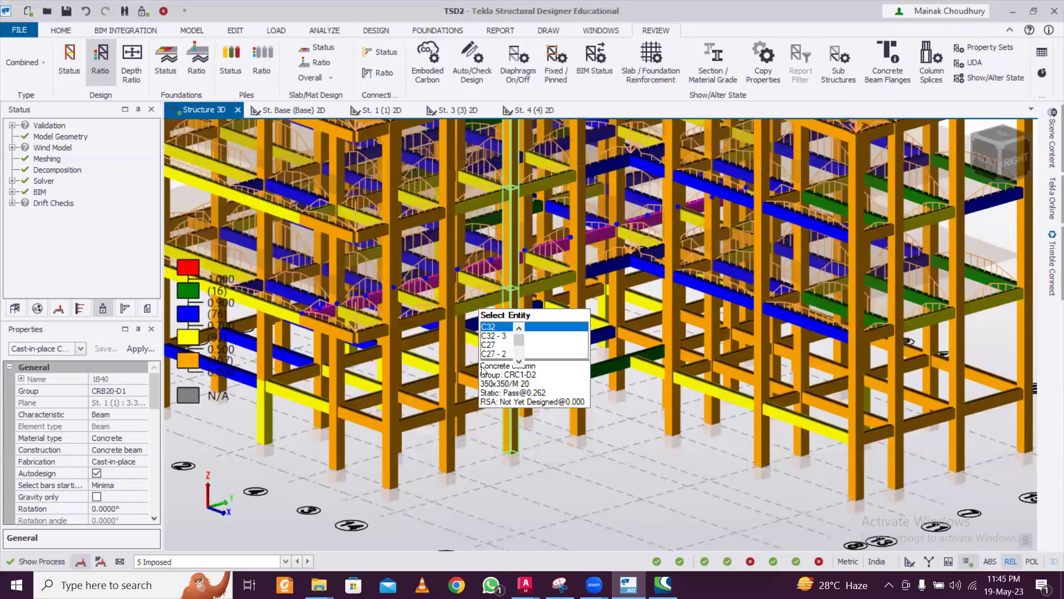
scroll(817, 374, "down", 5)
middle_click_drag(783, 383, 751, 382)
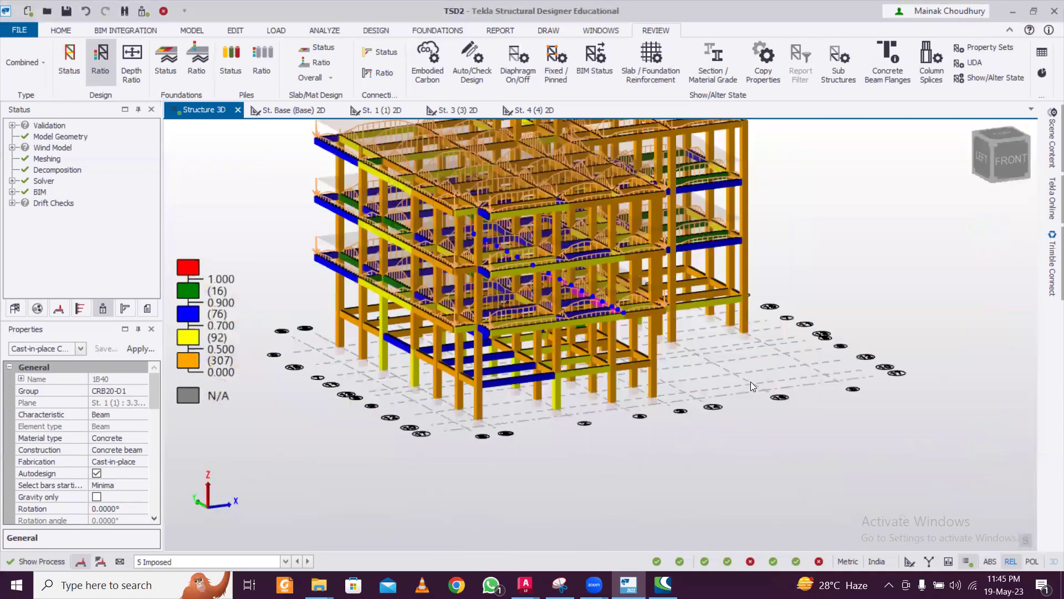
scroll(389, 317, "up", 2)
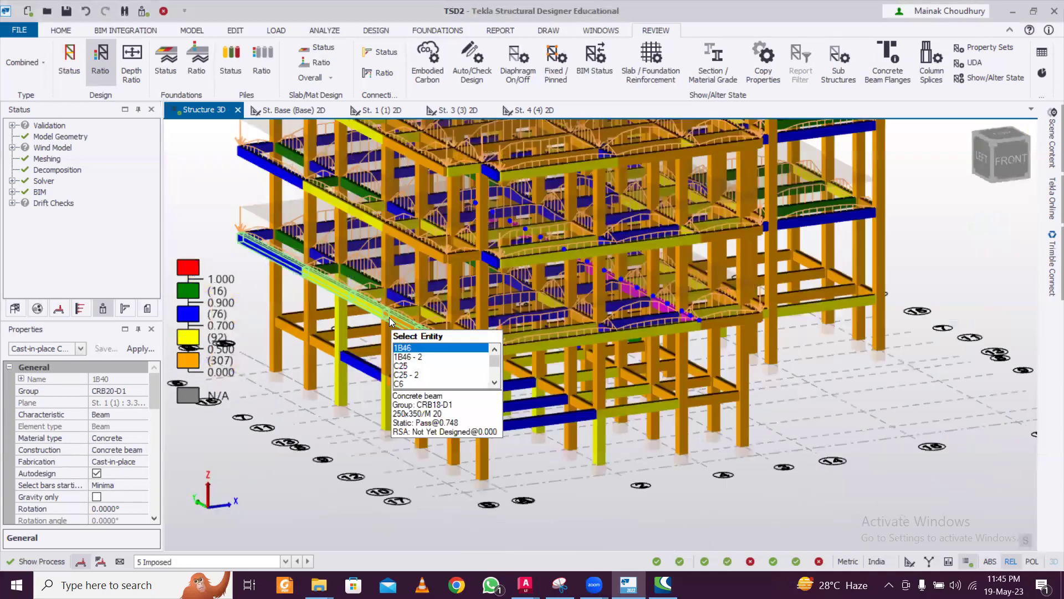
right_click(389, 317)
mouse_move(479, 299)
left_click(549, 299)
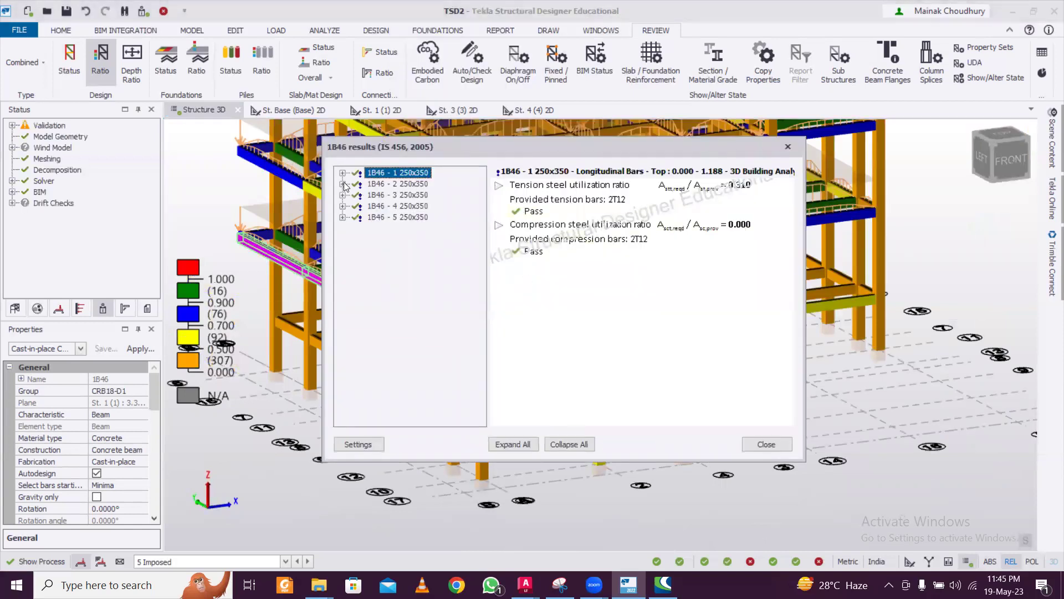
double_click(385, 185)
left_click(343, 183)
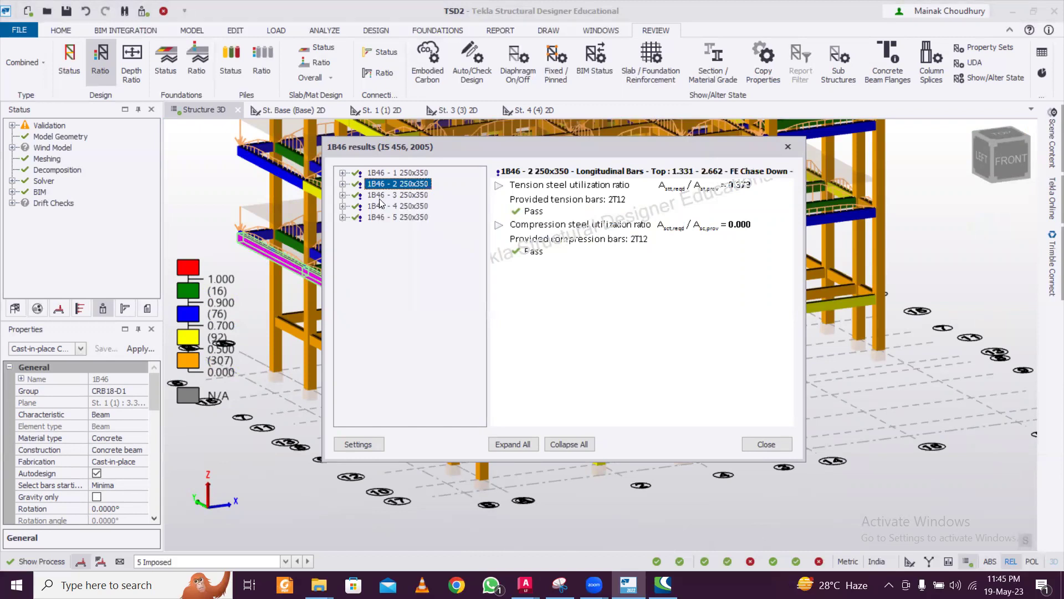
double_click(413, 195)
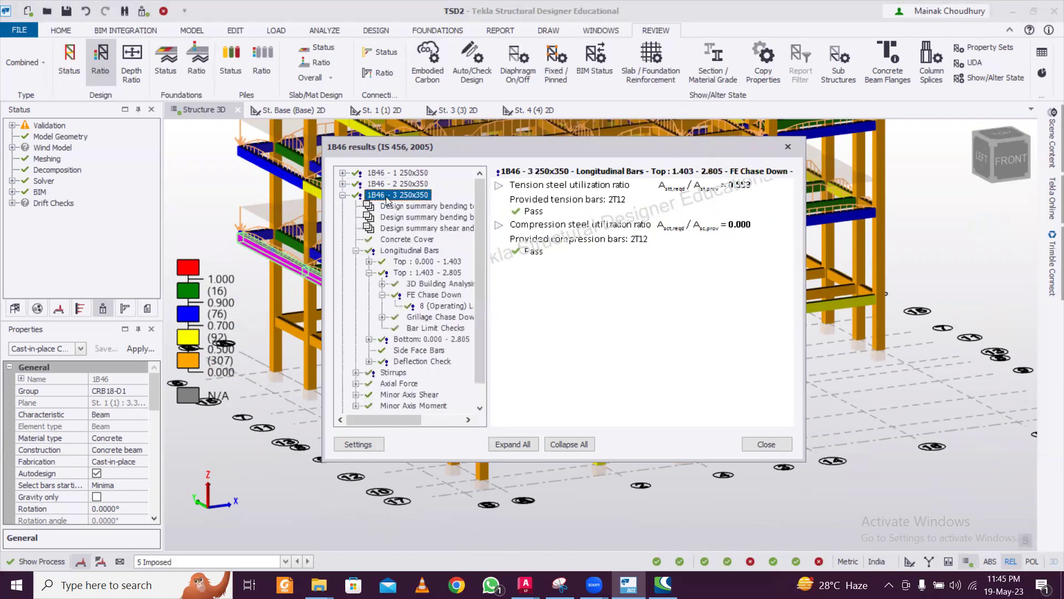
left_click(343, 194)
double_click(408, 217)
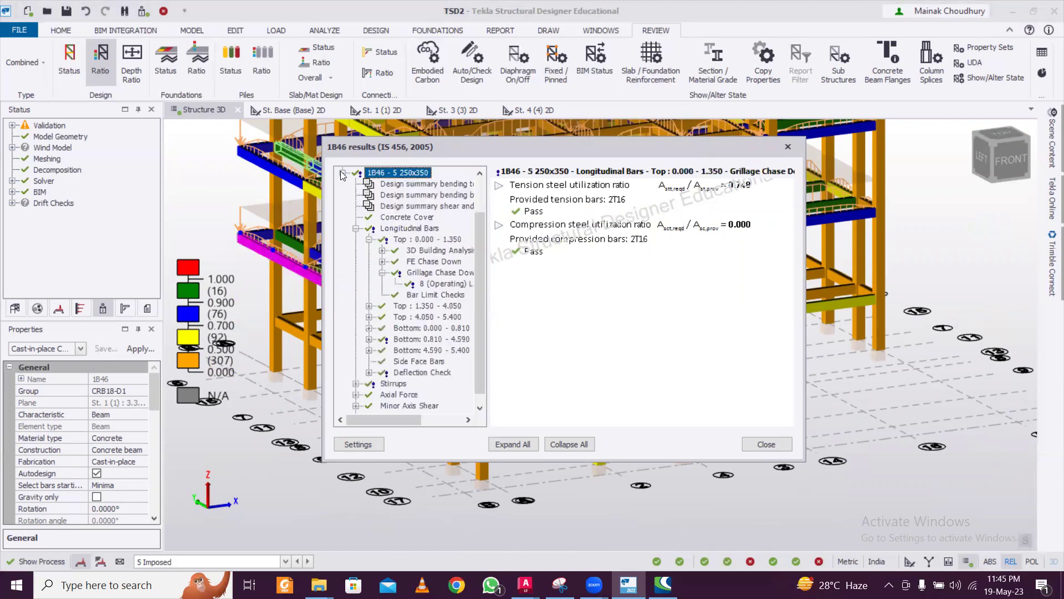
left_click(343, 173)
double_click(391, 205)
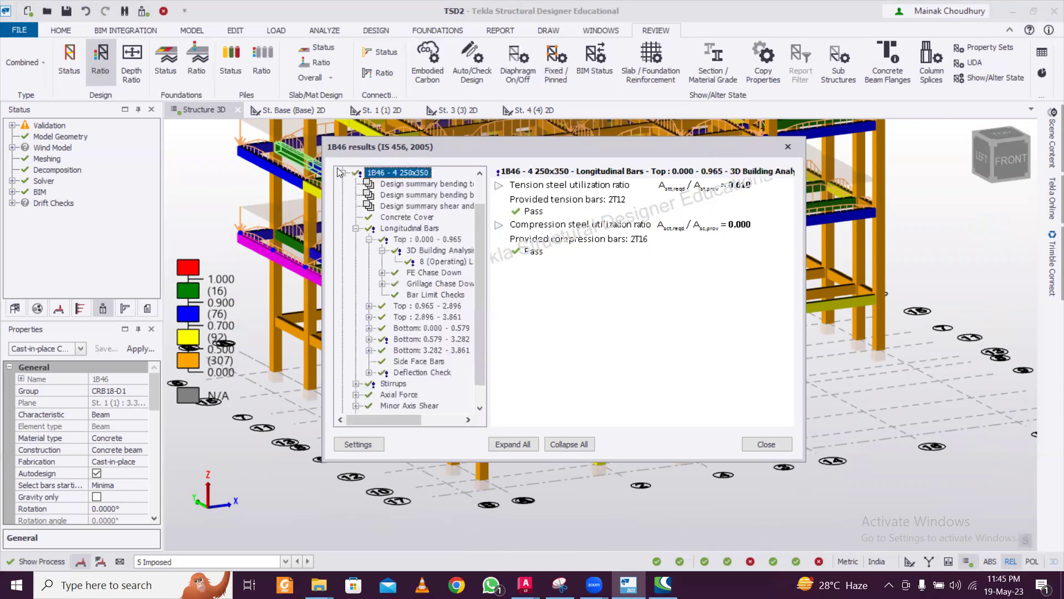
left_click(343, 173)
left_click(343, 173)
left_click(788, 147)
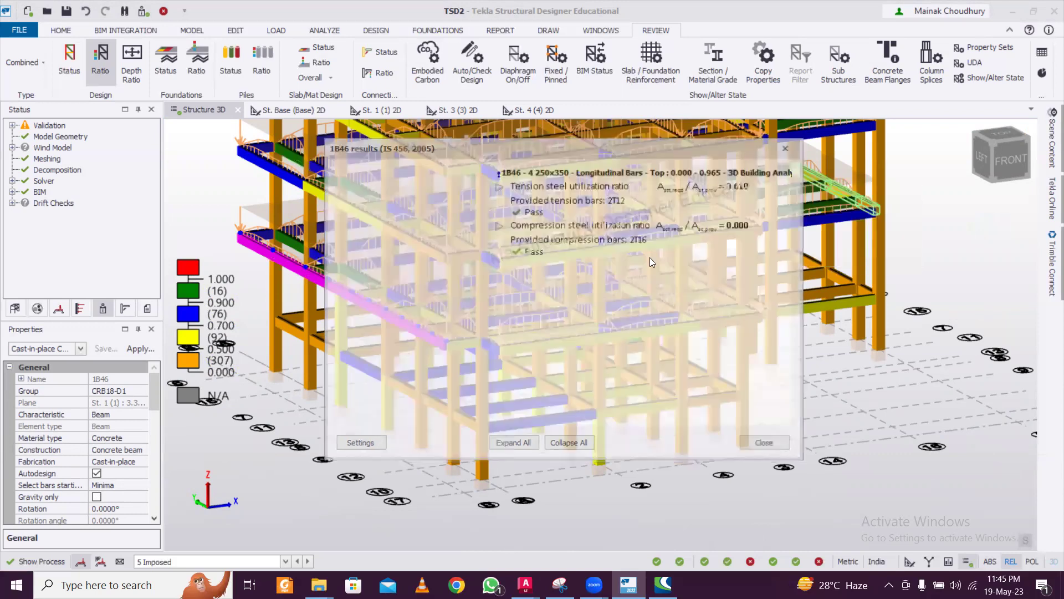
scroll(650, 262, "down", 5)
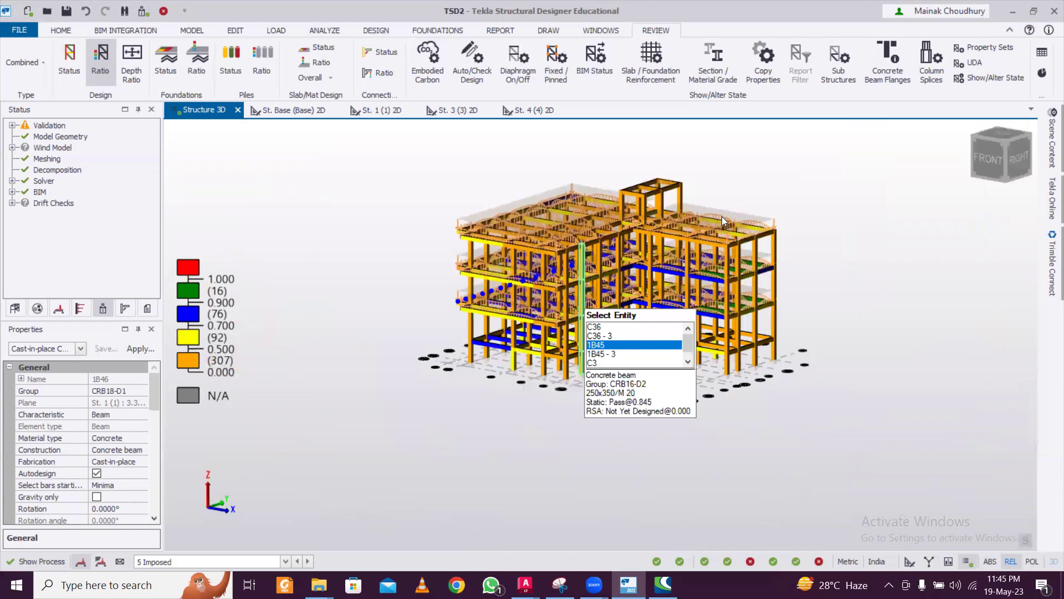
middle_click_drag(722, 216, 774, 228)
key("Escape")
scroll(838, 247, "up", 1)
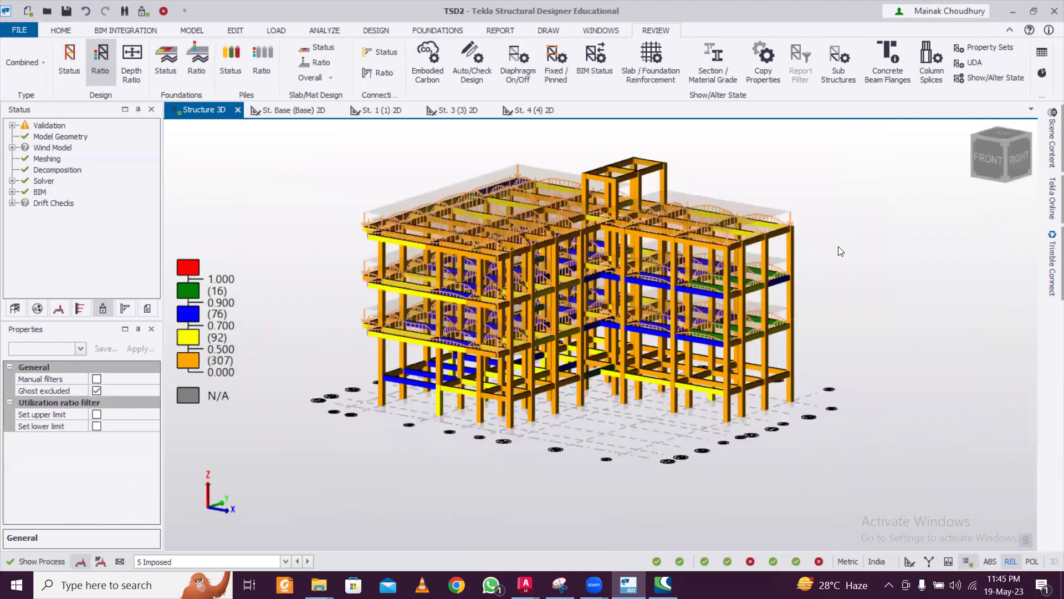
middle_click_drag(772, 271, 794, 358)
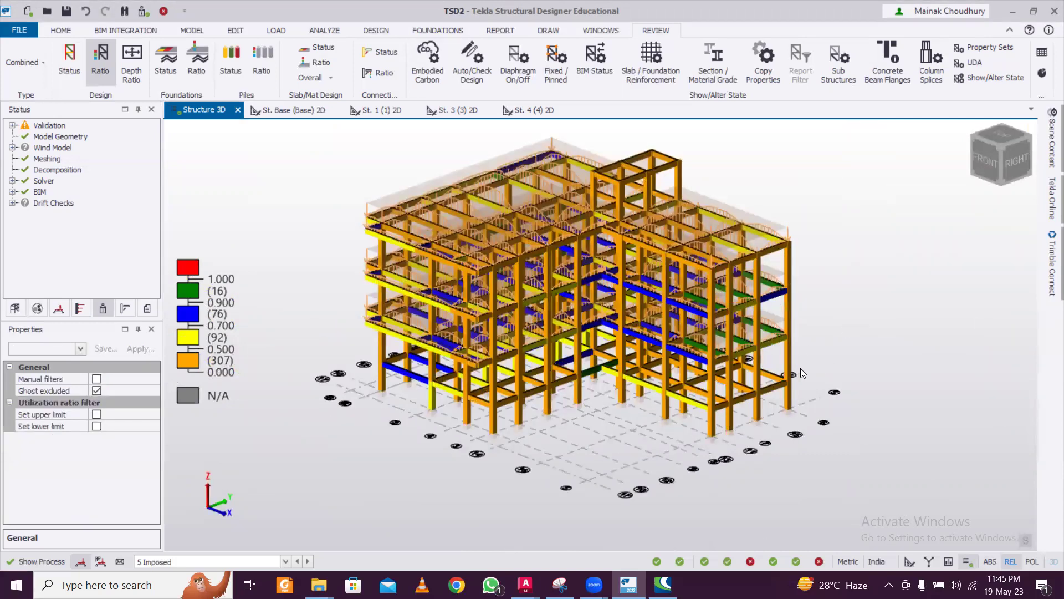